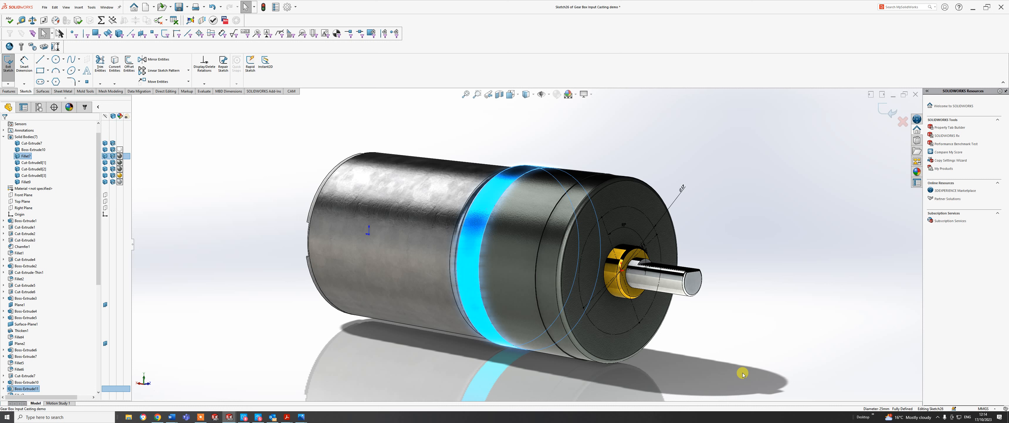
scroll(513, 265, "up", 3)
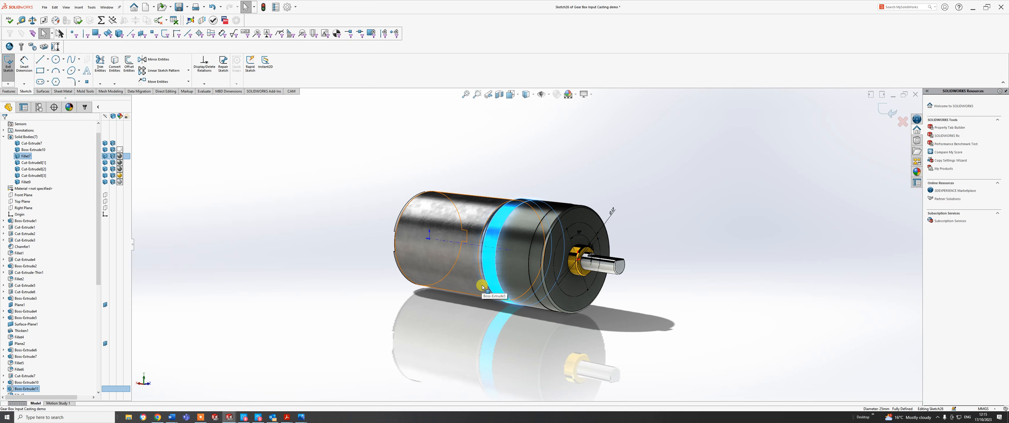
middle_click_drag(478, 276, 583, 300)
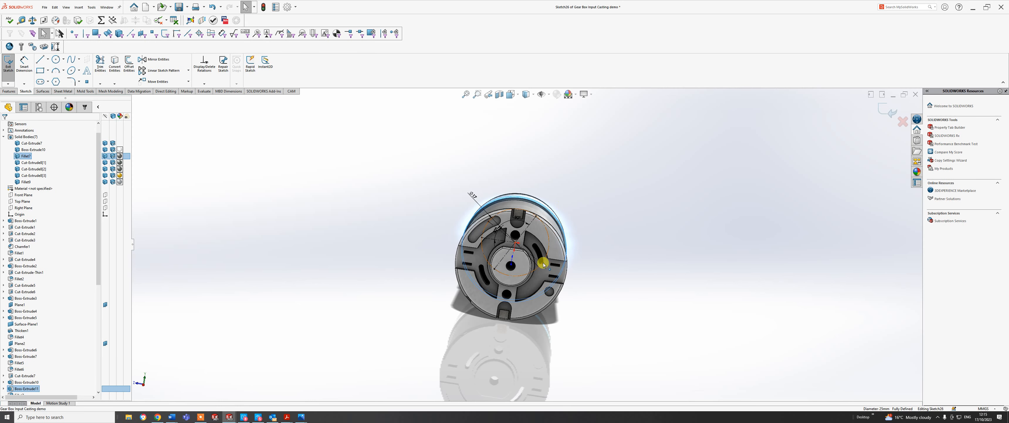
middle_click_drag(545, 264, 496, 274)
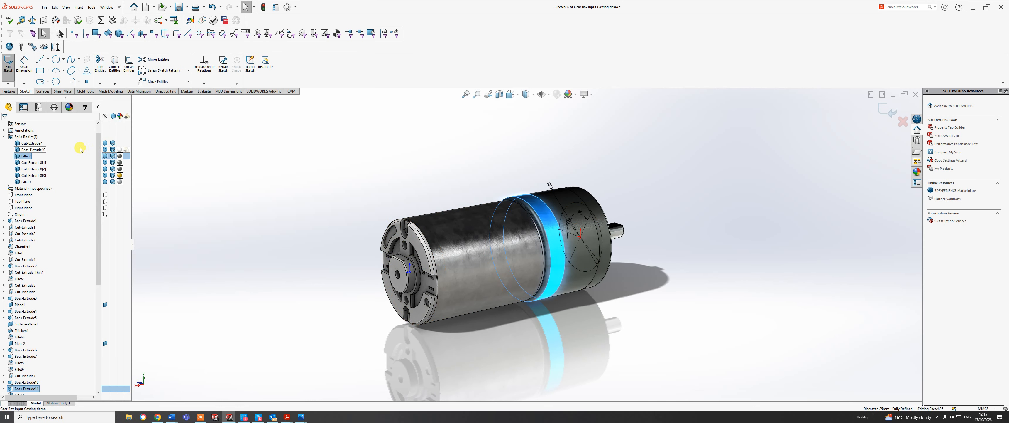
left_click(99, 107)
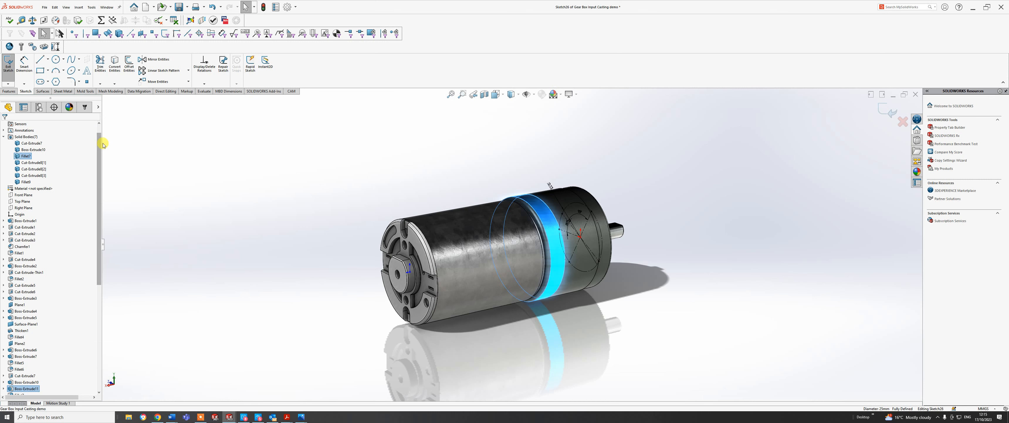
left_click(97, 108)
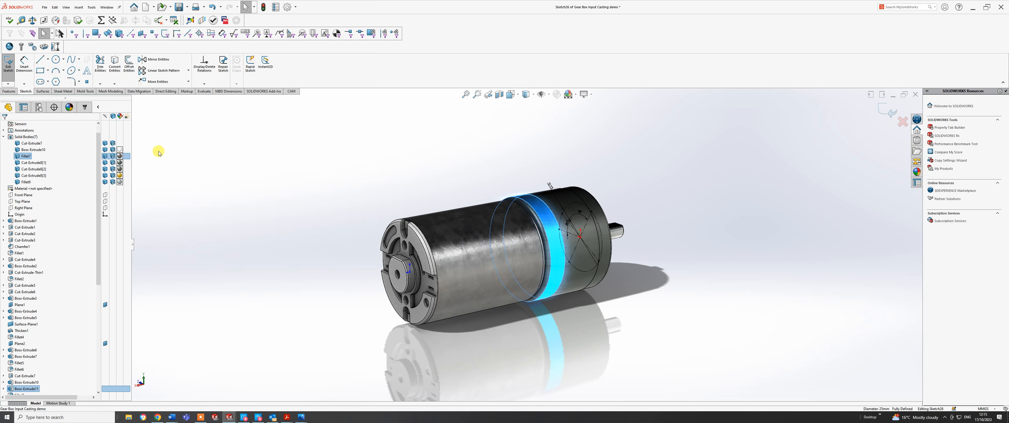
Hide every solid body of the motor except the disc-shaped Fillet7 body.
left_click(105, 144)
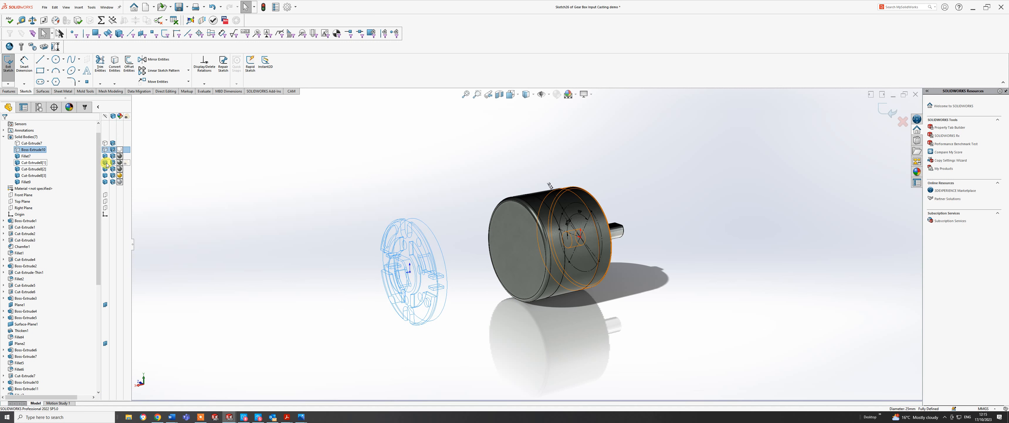
left_click(105, 162)
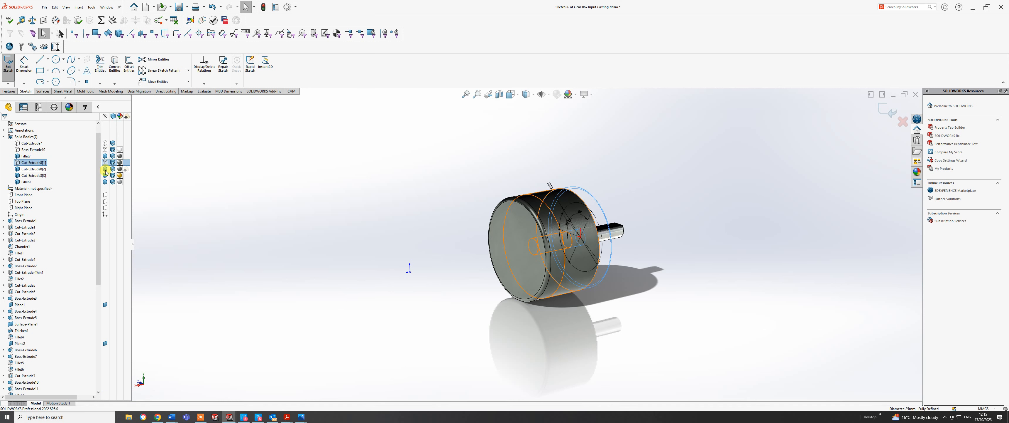
left_click(105, 170)
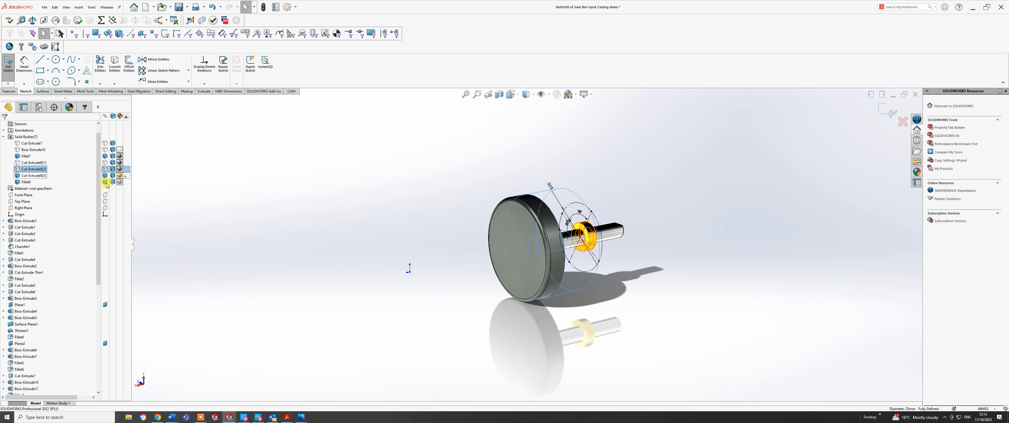
left_click(105, 176)
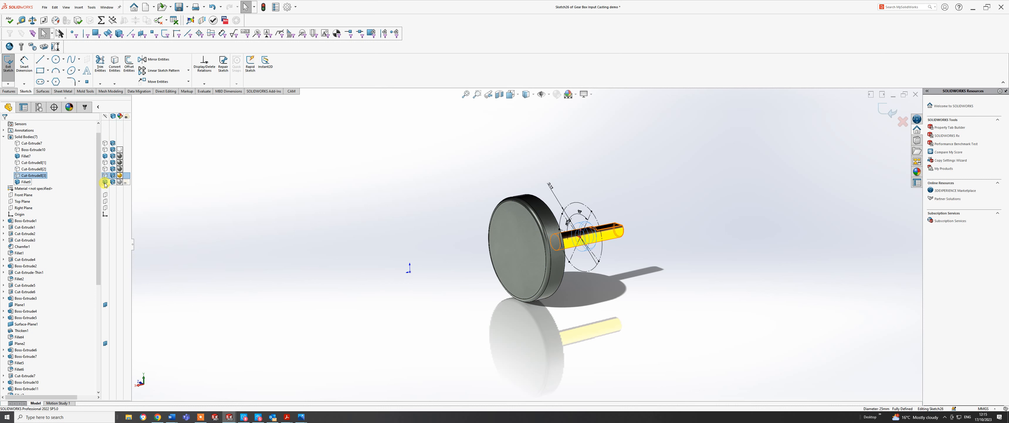
left_click(105, 182)
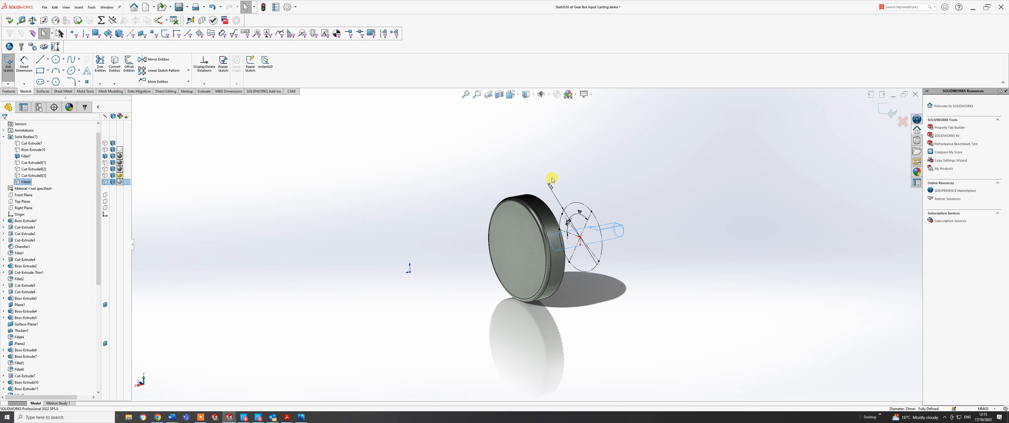
Exit the open layout sketch on the disc's face and hide that sketch.
key("space")
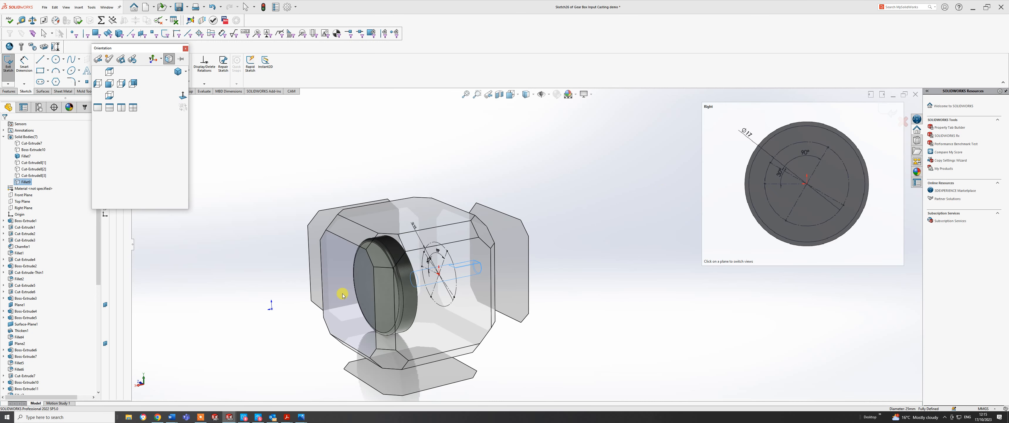
left_click(342, 294)
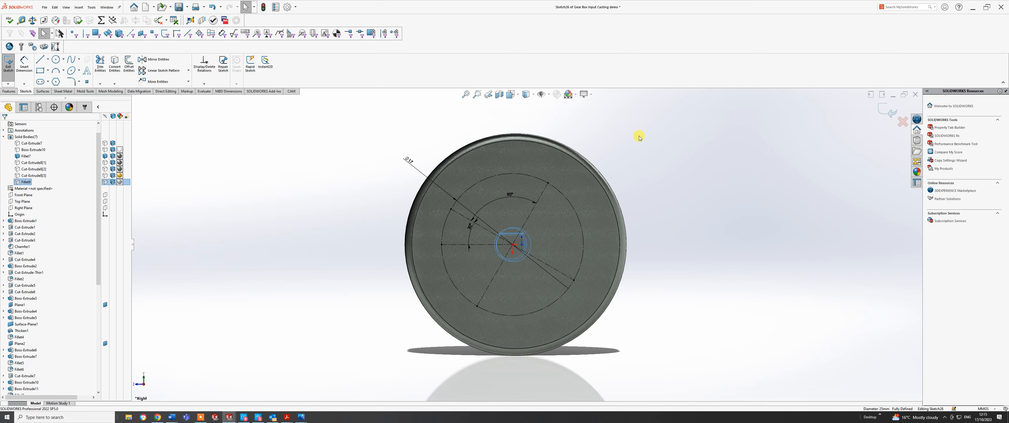
key("Escape")
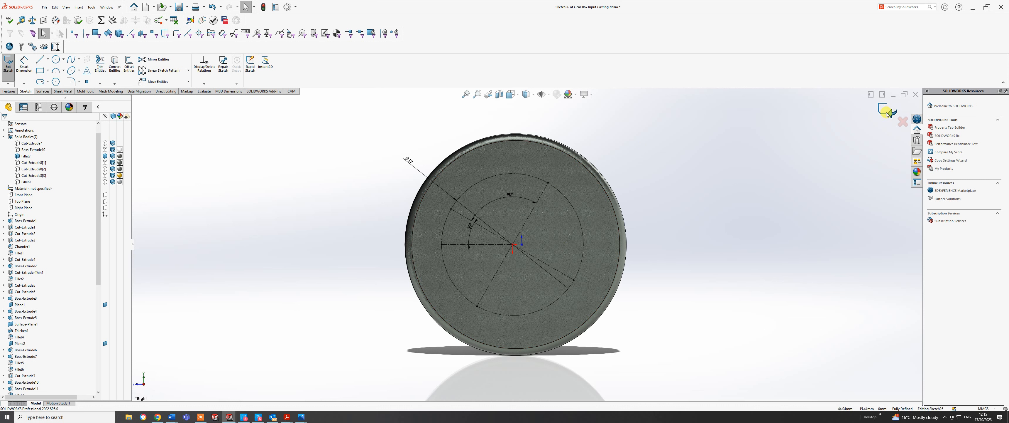
left_click(887, 112)
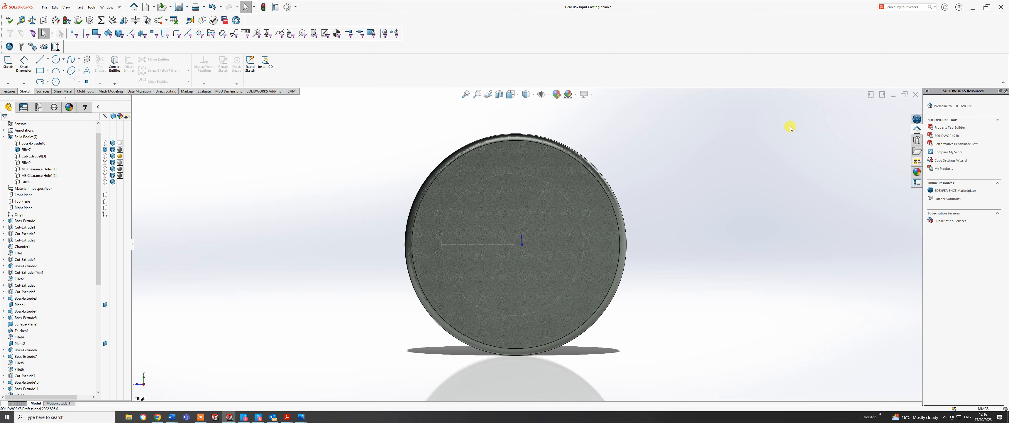
left_click(559, 192)
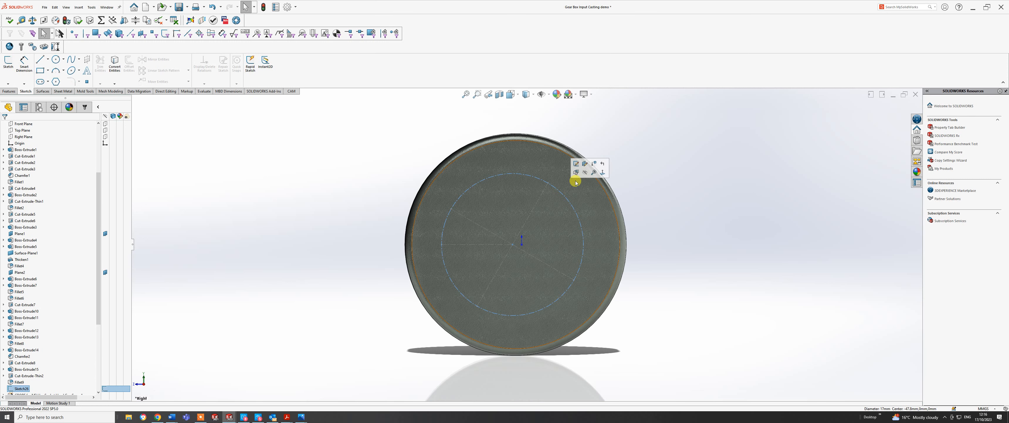
left_click(664, 162)
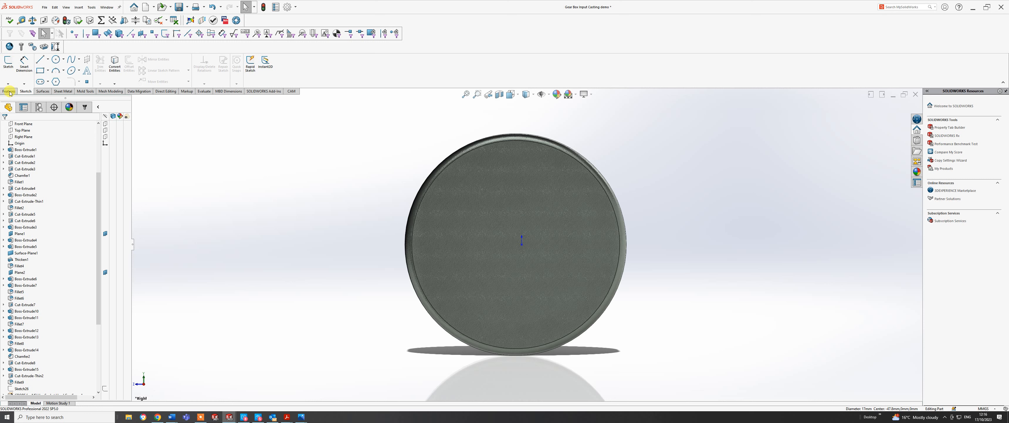
Start a sketch on the disc's flat face and turn off RealView Graphics, Shadows in Shaded Mode and Ambient Occlusion.
left_click(8, 62)
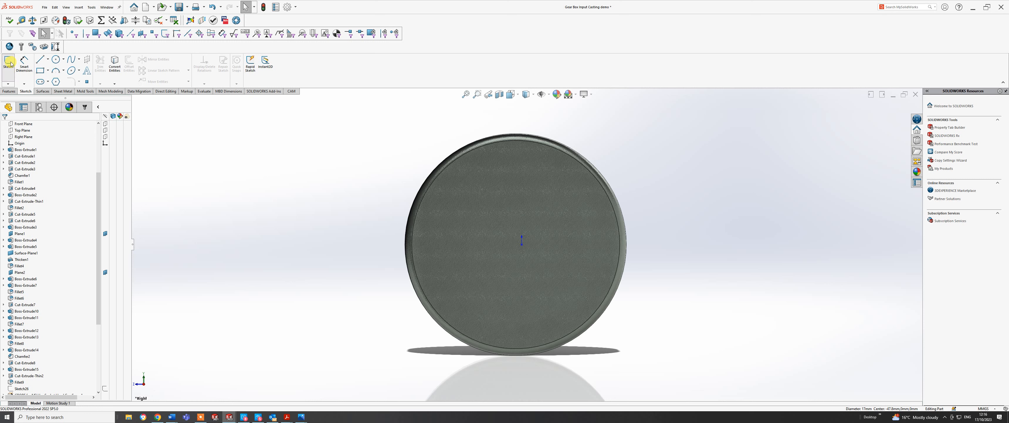
left_click(537, 168)
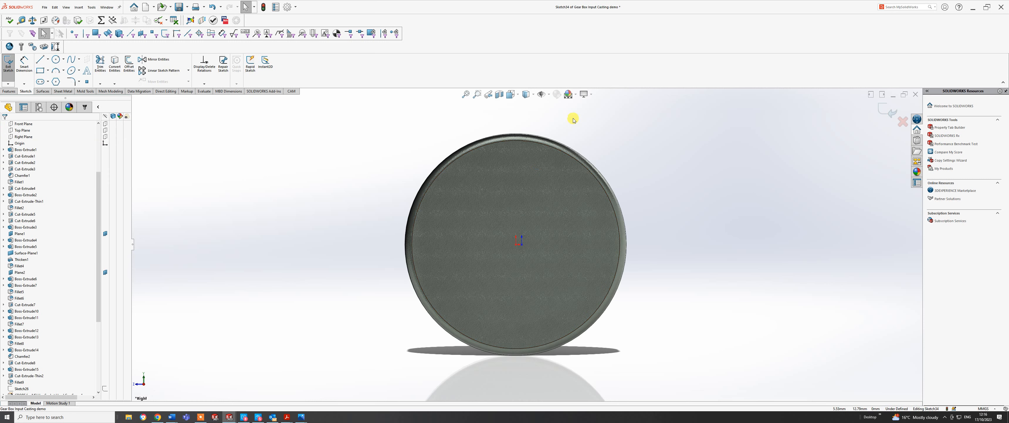
left_click(592, 95)
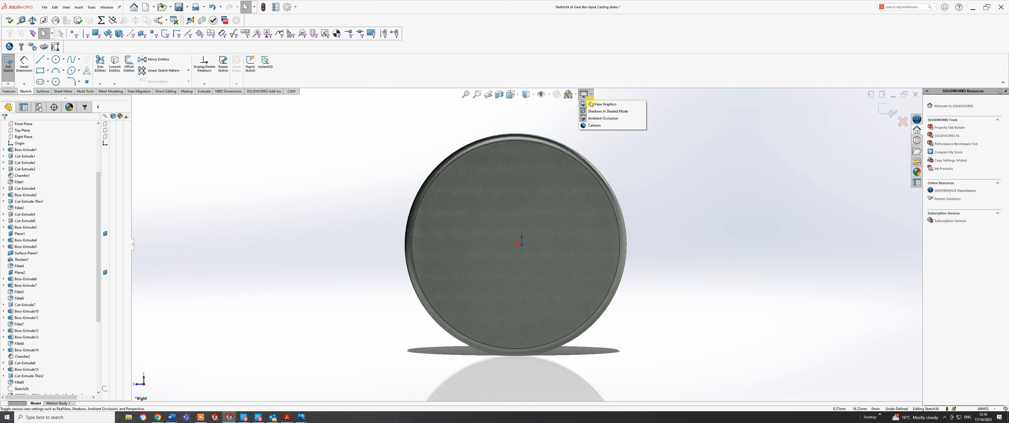
left_click(592, 105)
left_click(591, 96)
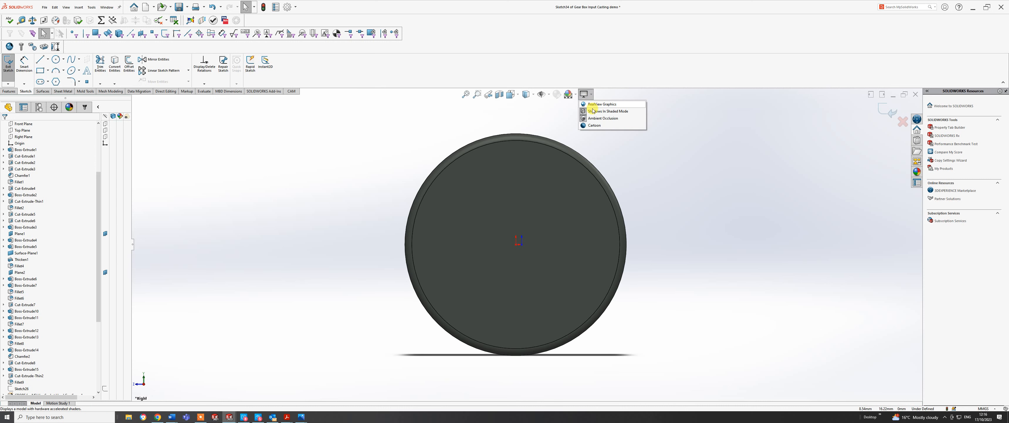
left_click(597, 111)
left_click(592, 96)
left_click(596, 118)
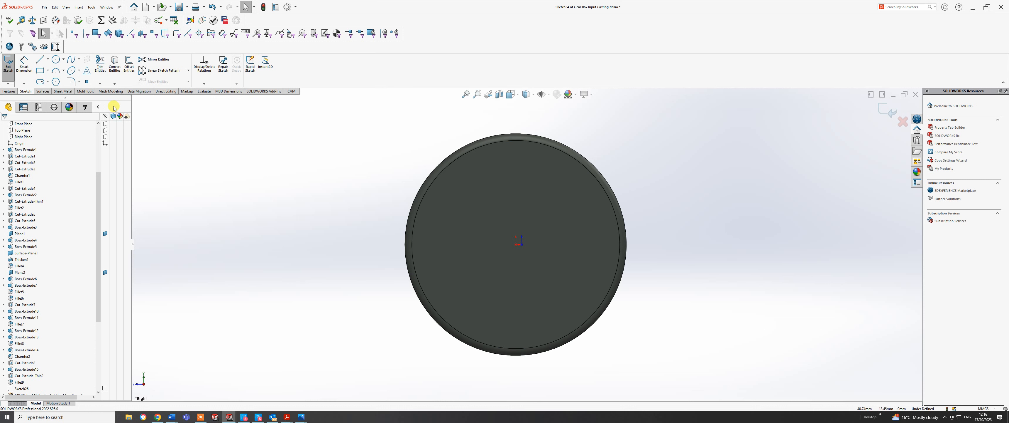
Sketch a vertical centerline through the disc's centre, from the uppermost to the lowest point of its outer edge.
left_click(47, 59)
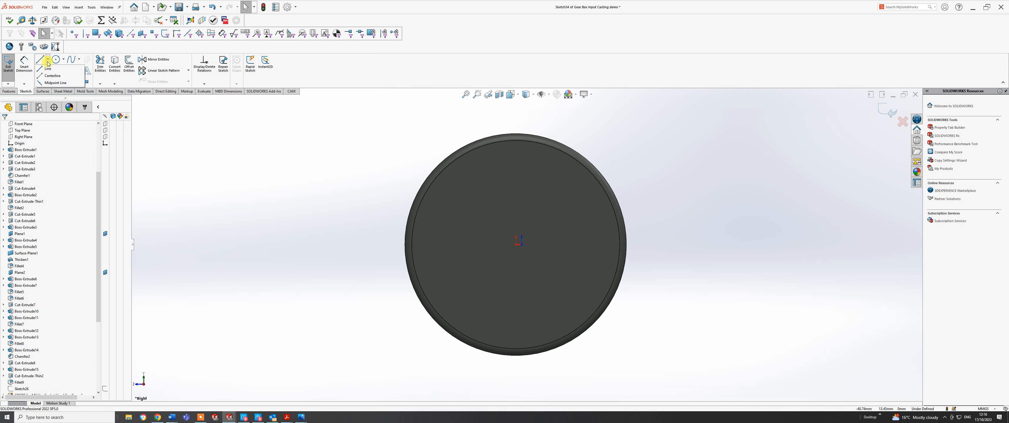
left_click(51, 77)
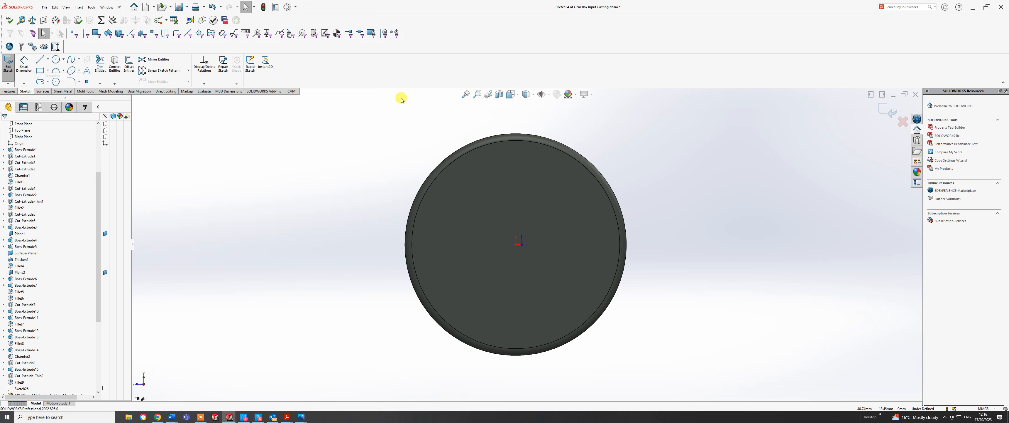
left_click(516, 135)
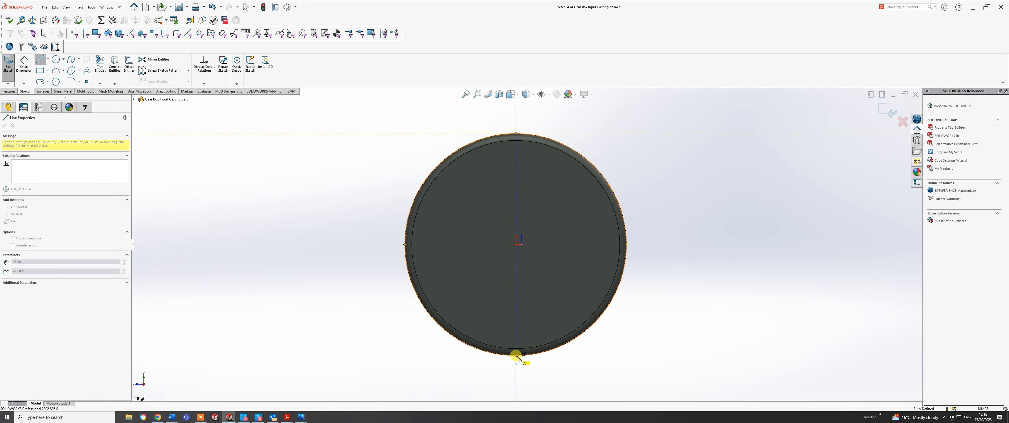
left_click(516, 355)
right_click(517, 354)
left_click(536, 353)
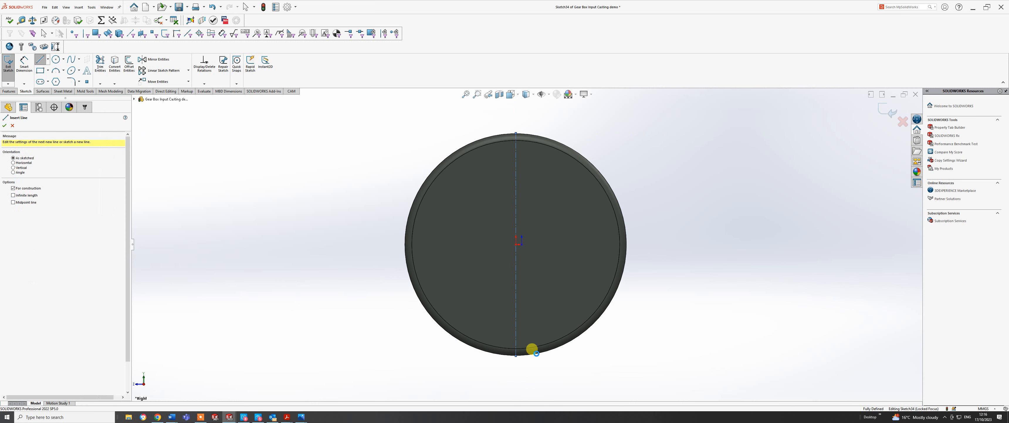
key("Escape")
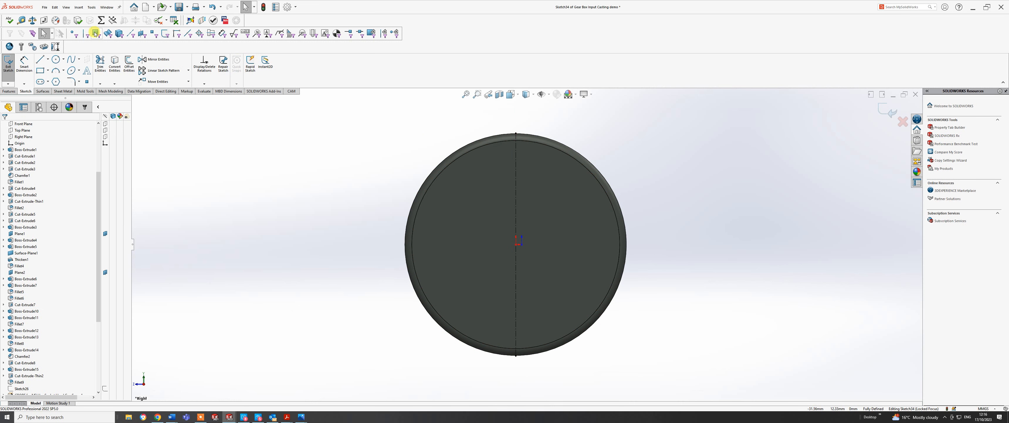
Sketch a horizontal centerline across the full 25 mm width of the disc through its centre.
left_click(48, 61)
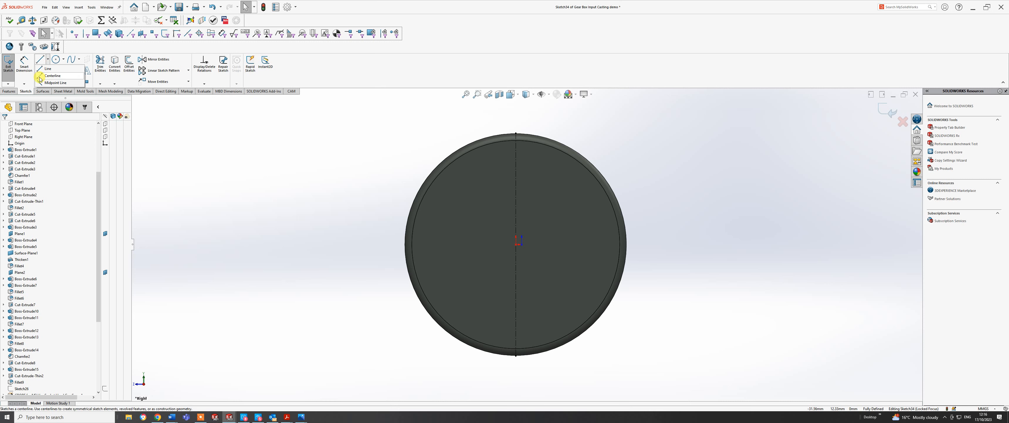
left_click(54, 75)
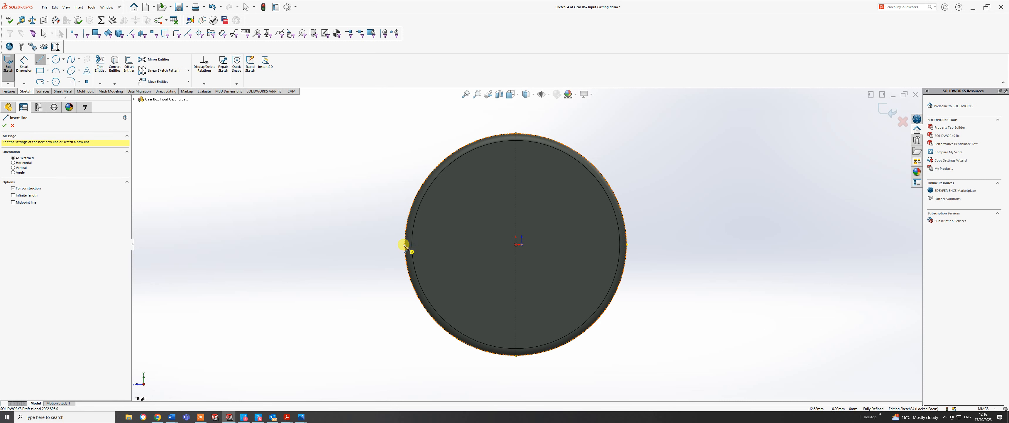
left_click(404, 245)
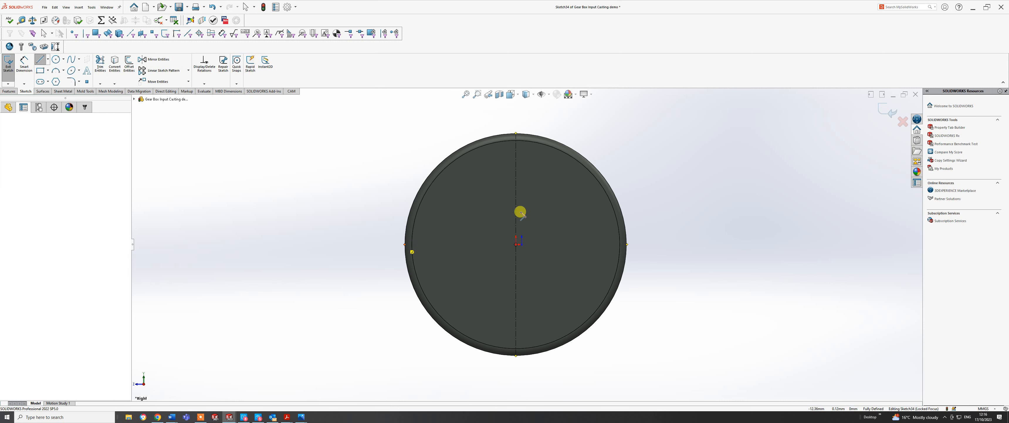
left_click(626, 245)
right_click(627, 245)
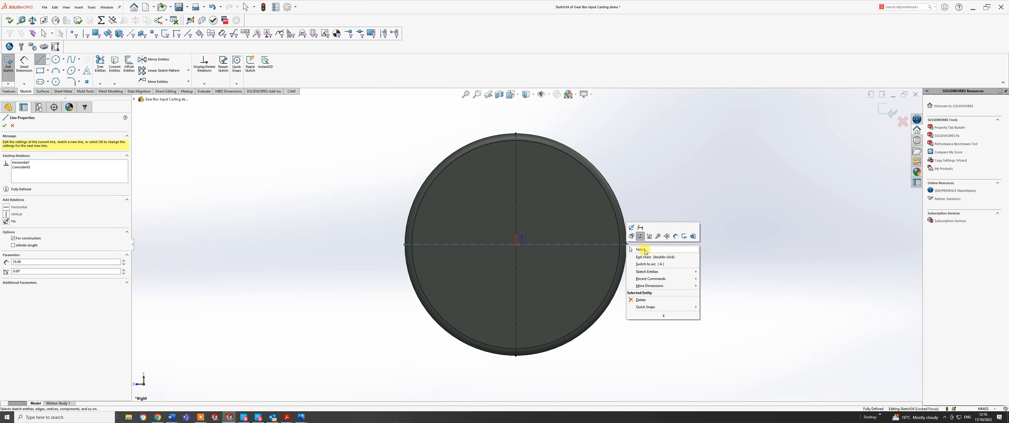
left_click(642, 249)
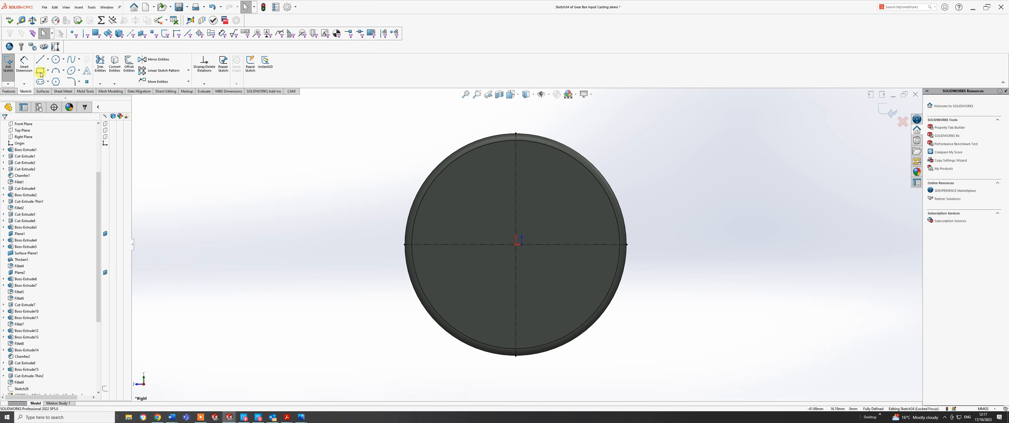
Sketch two small circles: one on the vertical centerline about 7.1 mm below centre, another in the lower-right quadrant with about 1.2 mm radius.
left_click(55, 60)
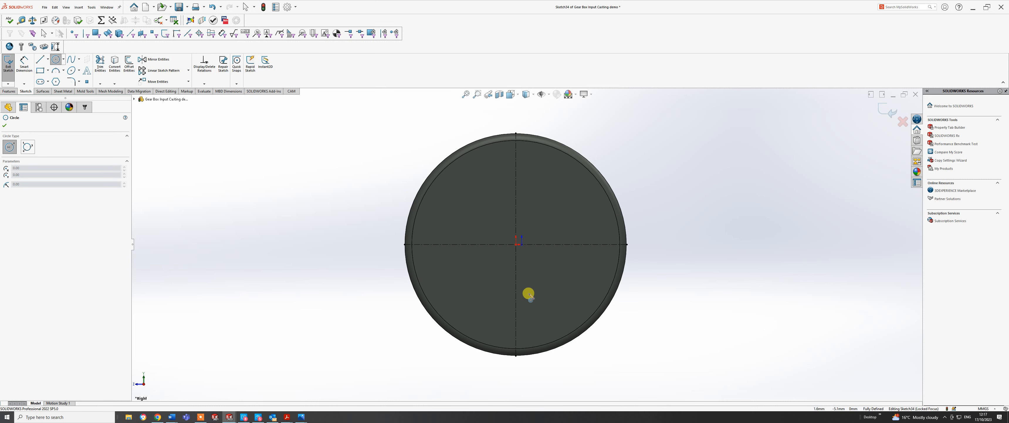
left_click(517, 308)
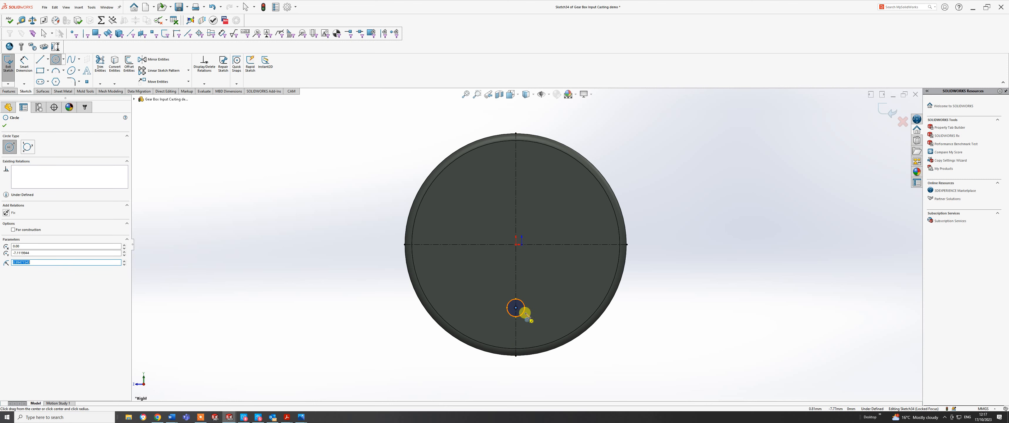
left_click(525, 313)
left_click(560, 288)
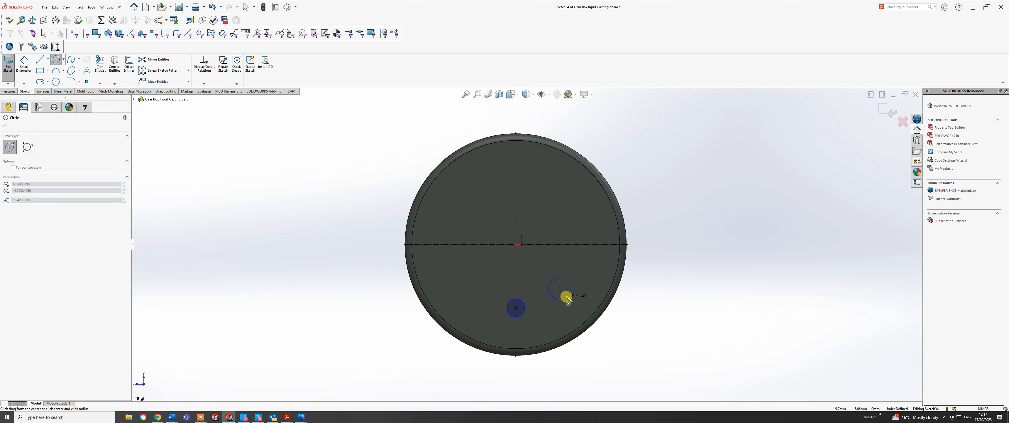
left_click(567, 296)
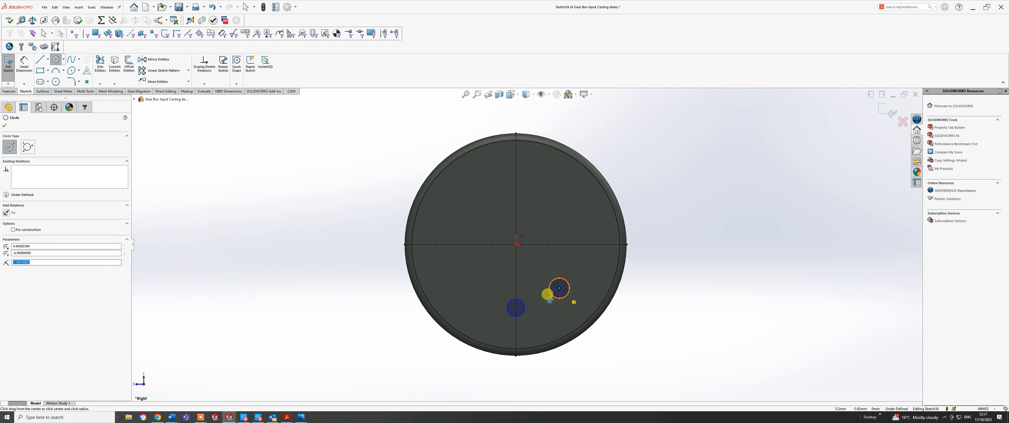
Sketch two circles in the lower-left quadrant, radii about 1.6 and 1.05 mm, and one on the horizontal centerline about 9.8 mm left of centre.
left_click(467, 285)
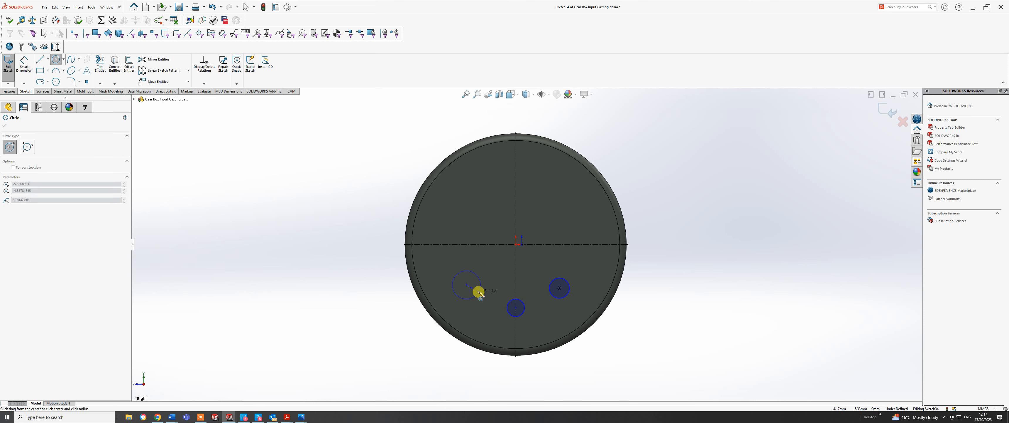
left_click(480, 294)
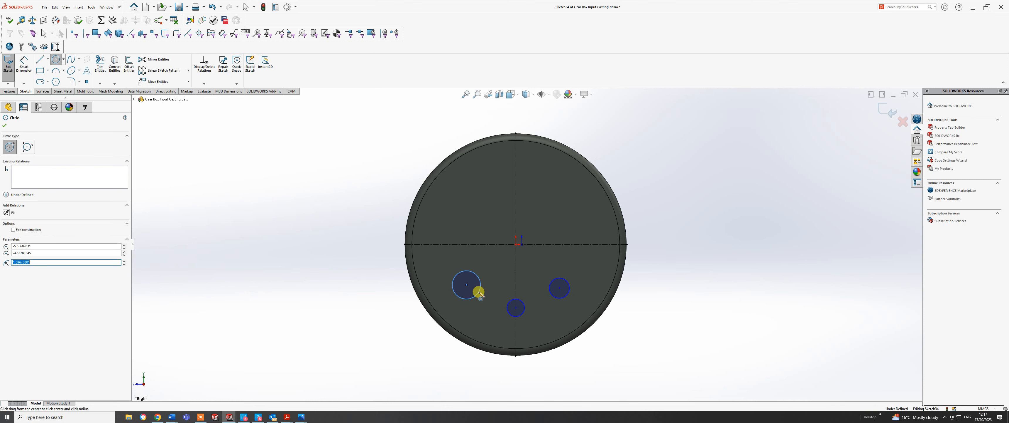
left_click(447, 260)
left_click(453, 267)
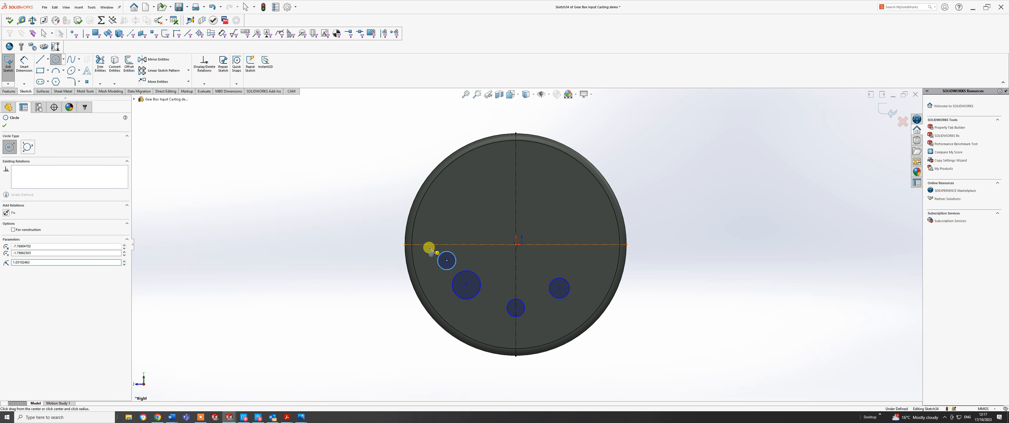
left_click(429, 244)
left_click(431, 252)
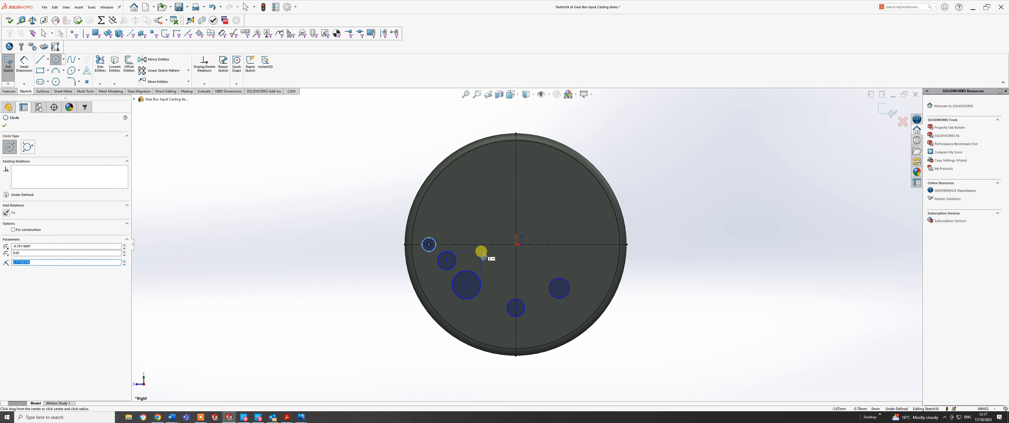
Sketch three circles: one on the horizontal centerline about 8.9 mm right of centre, and one in each upper quadrant about 5.2 mm above centre.
left_click(595, 244)
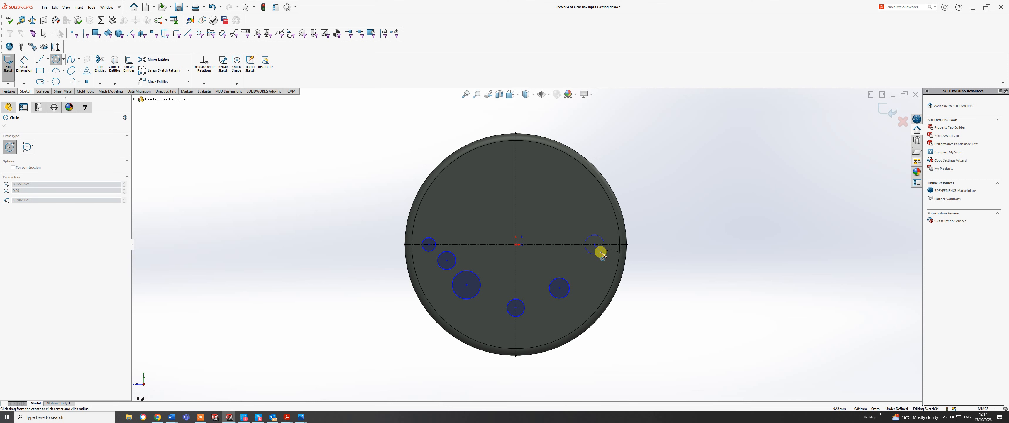
left_click(602, 252)
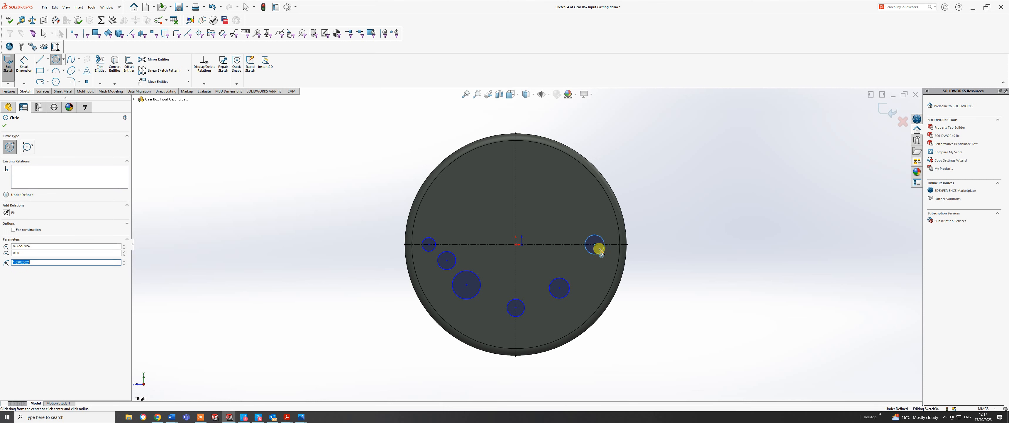
left_click(452, 198)
left_click(460, 203)
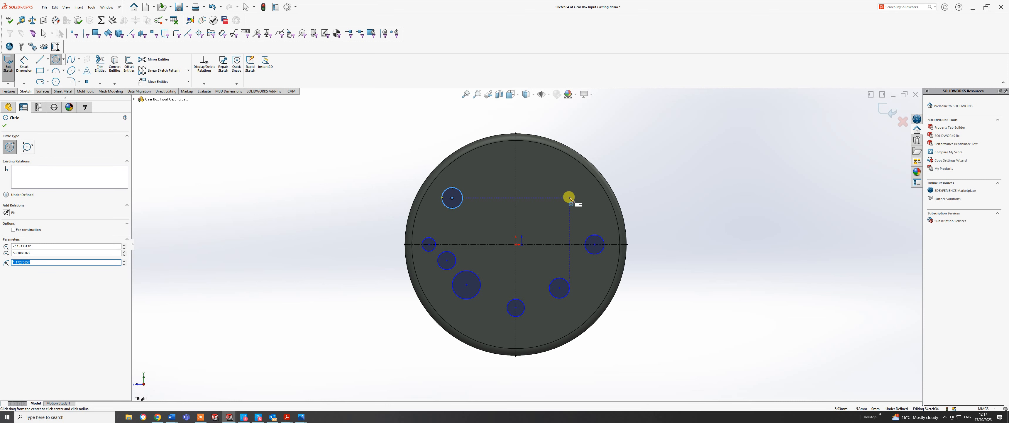
left_click(569, 198)
left_click(578, 203)
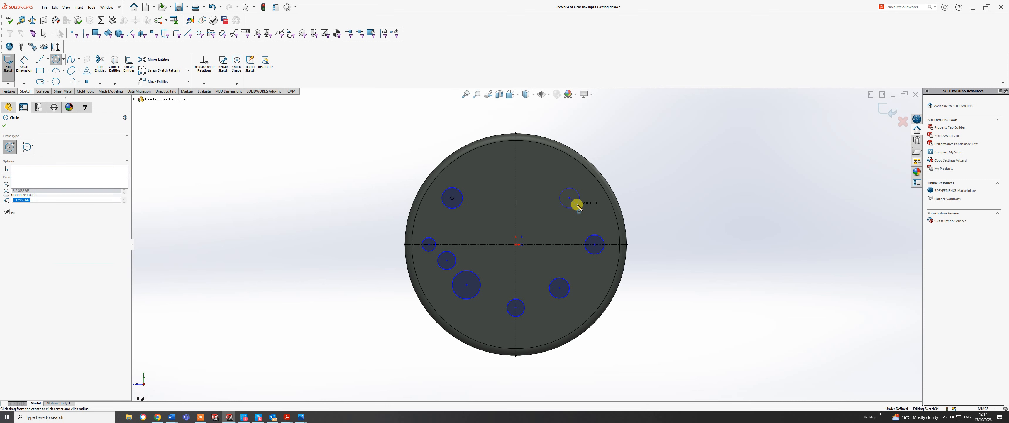
Sketch a small circle on the vertical centerline about 8.6 mm above the disc's centre and end the Circle command.
left_click(516, 167)
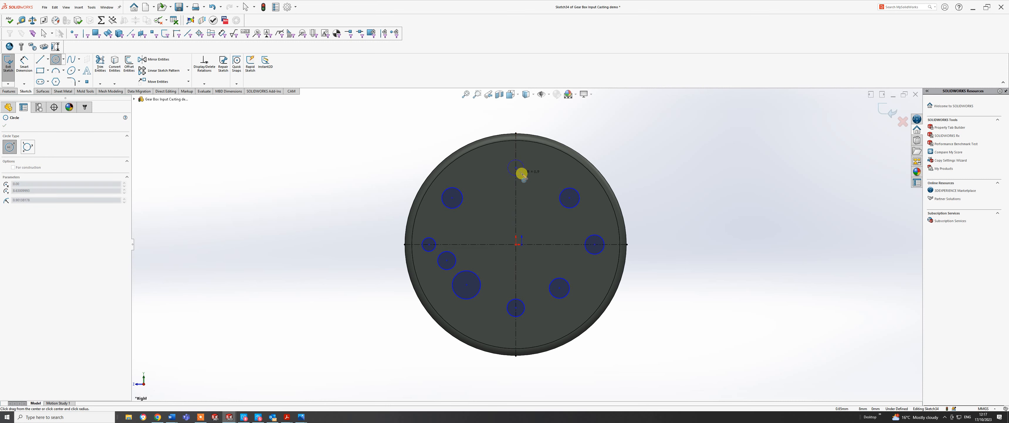
left_click(521, 173)
right_click(521, 172)
left_click(570, 193)
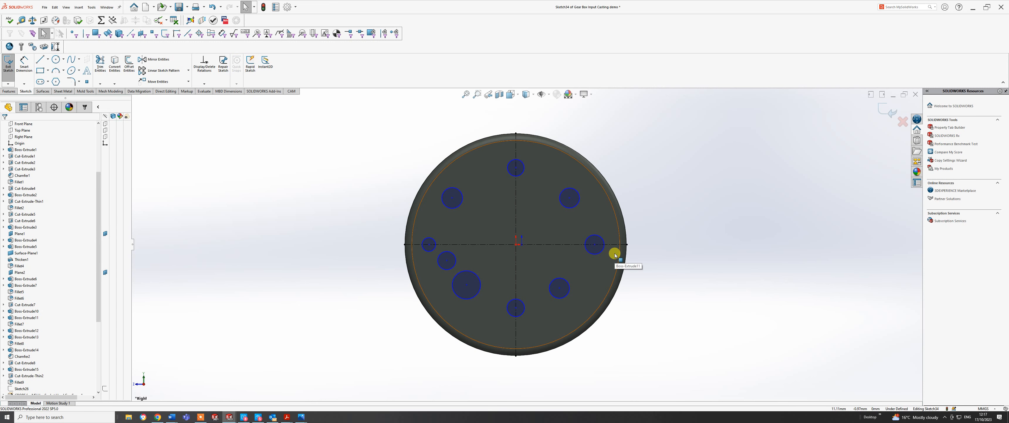
Apply an Equal relation between the uppermost and lowest circles on the vertical centerline.
scroll(614, 236, "down", 1)
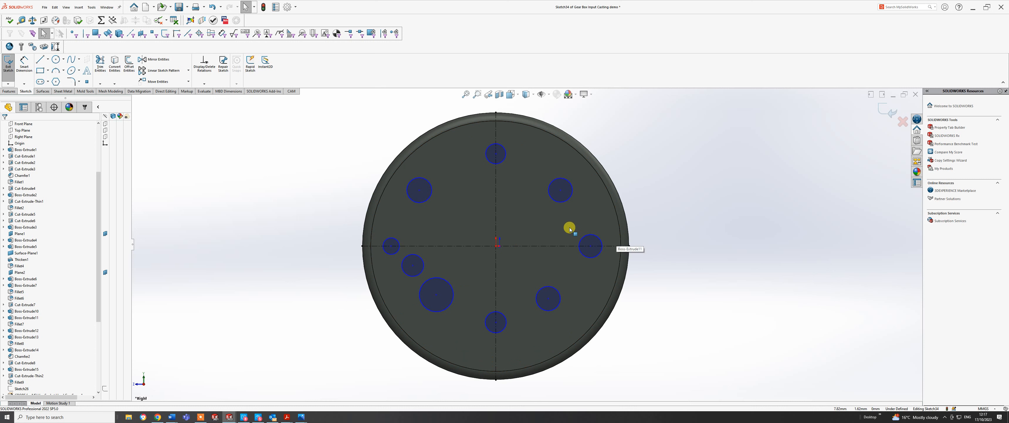
left_click(500, 164)
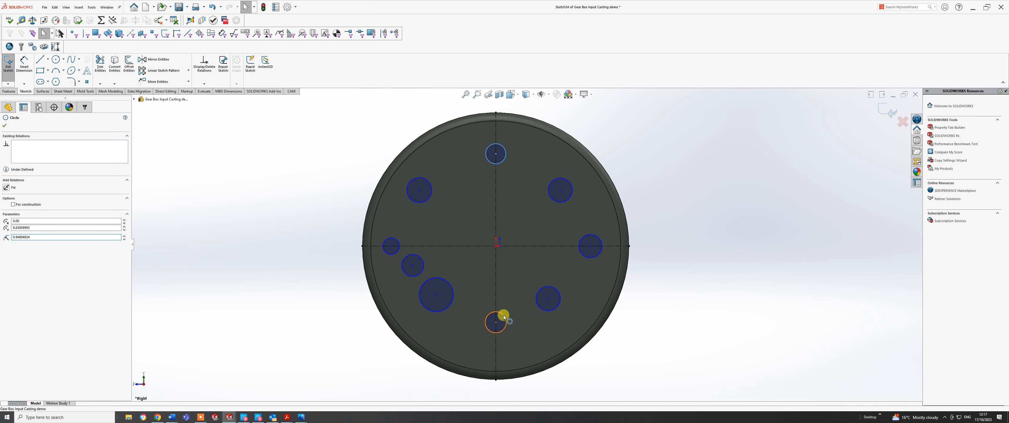
left_click(500, 312, "ctrl")
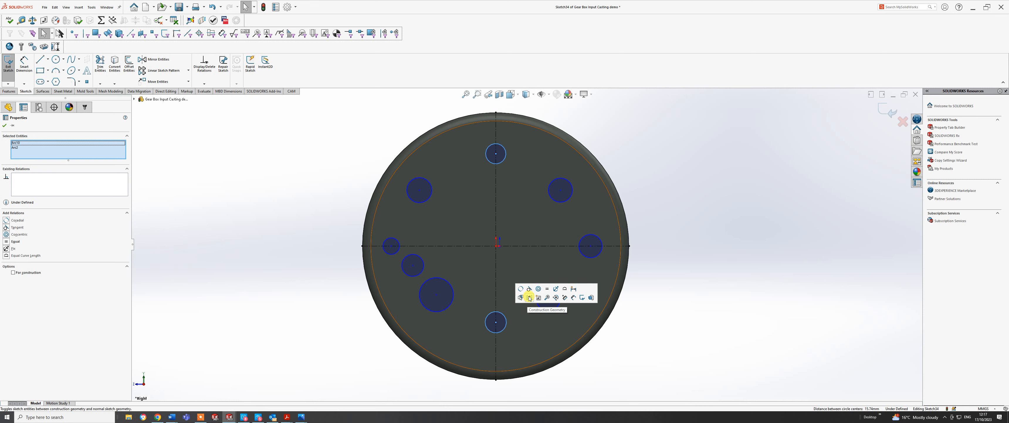
left_click(548, 289)
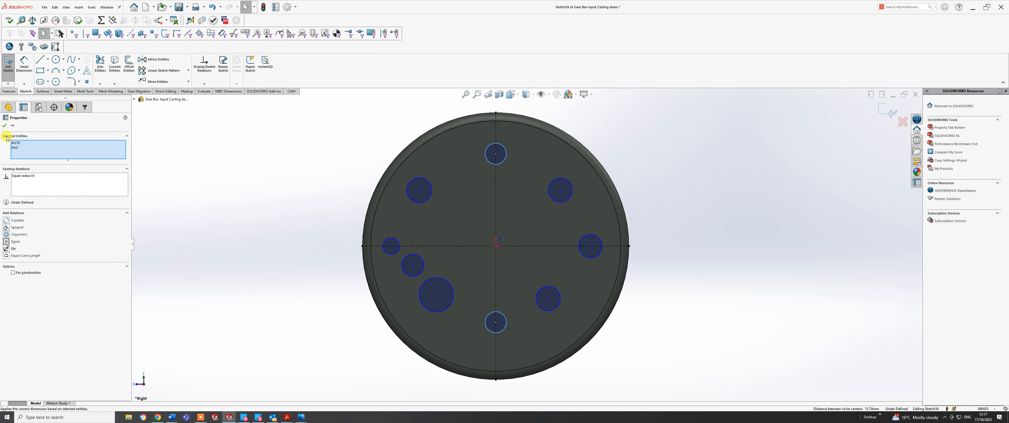
left_click(5, 125)
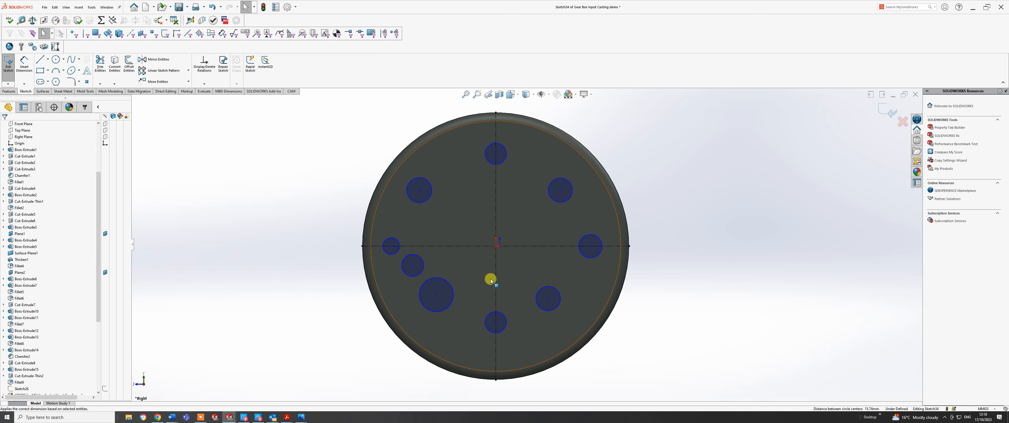
Dimension the lowest circle on the vertical centerline with a diameter of 2 mm.
left_click(23, 64)
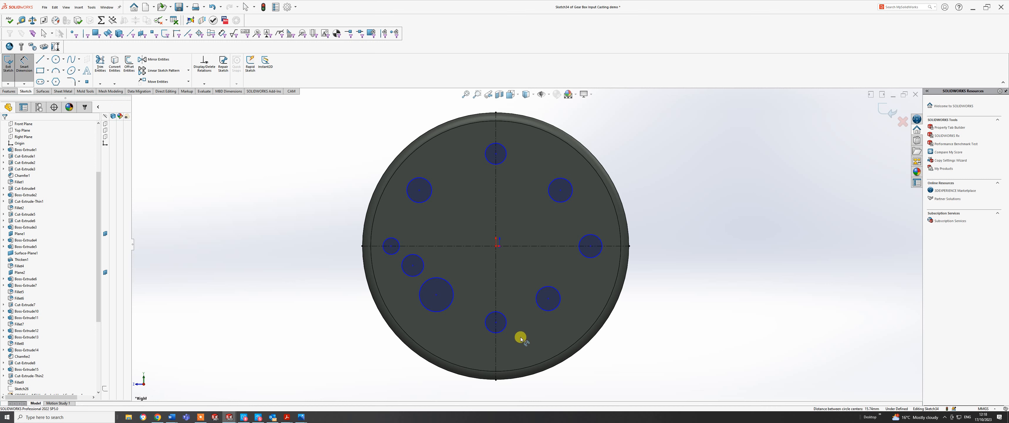
left_click(505, 331)
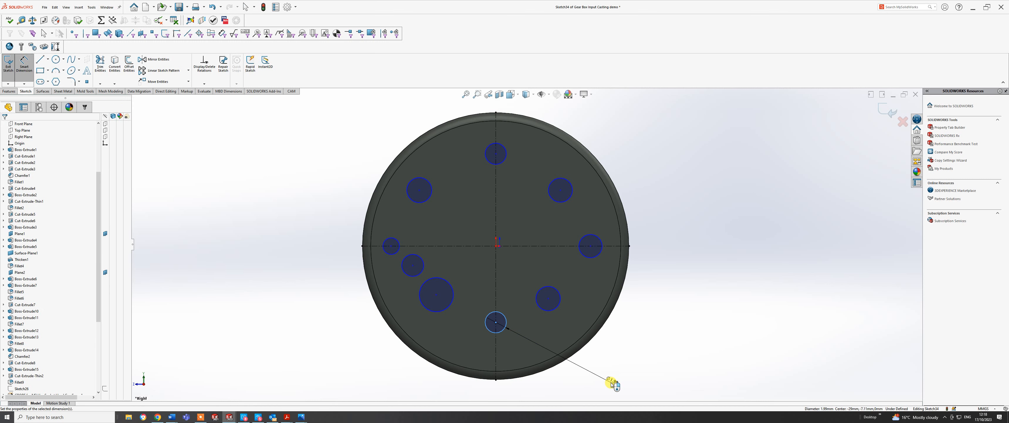
left_click(612, 383)
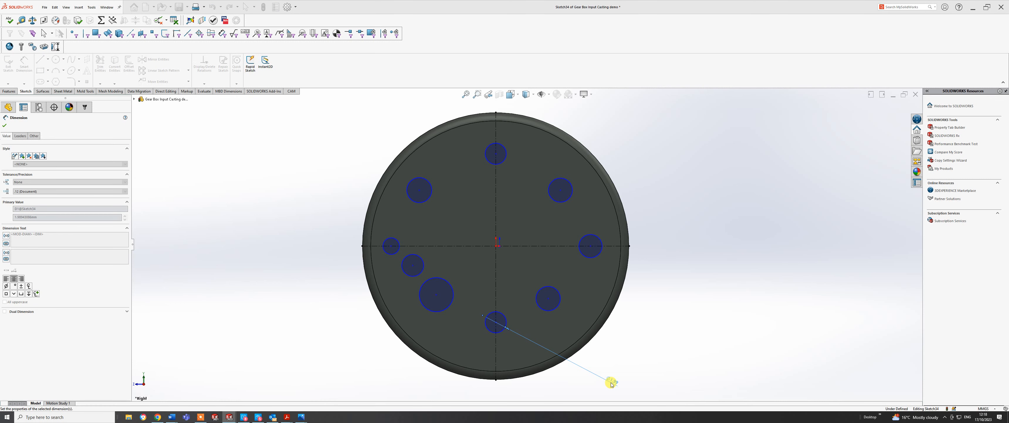
type("2")
key("Return")
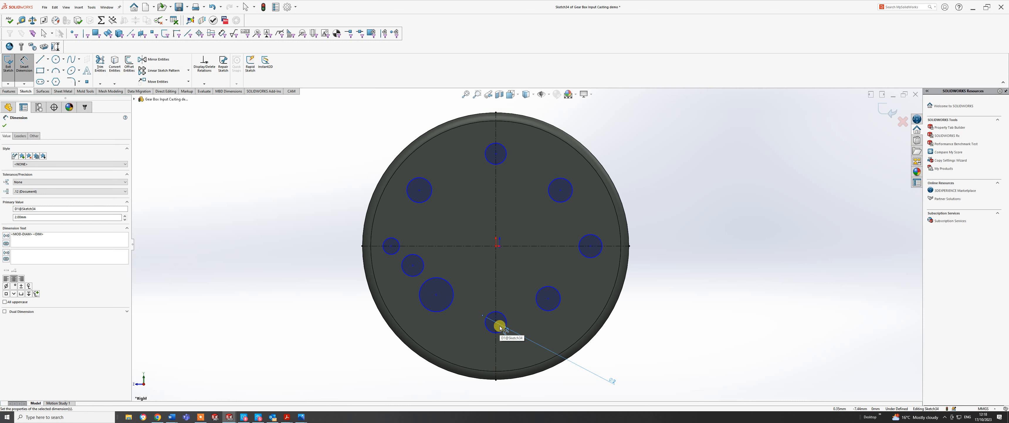
Dimension the distance from the horizontal centerline to the lowest circle's centre as 7.5 mm.
left_click(524, 246)
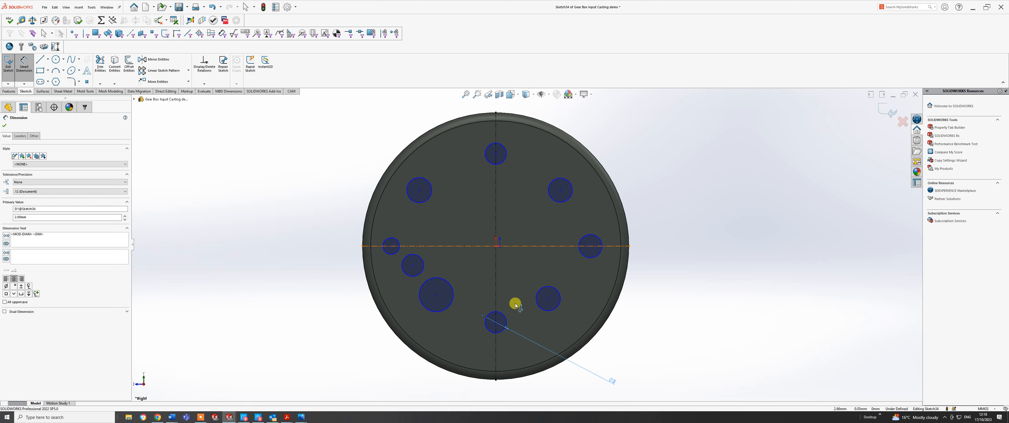
left_click(513, 323)
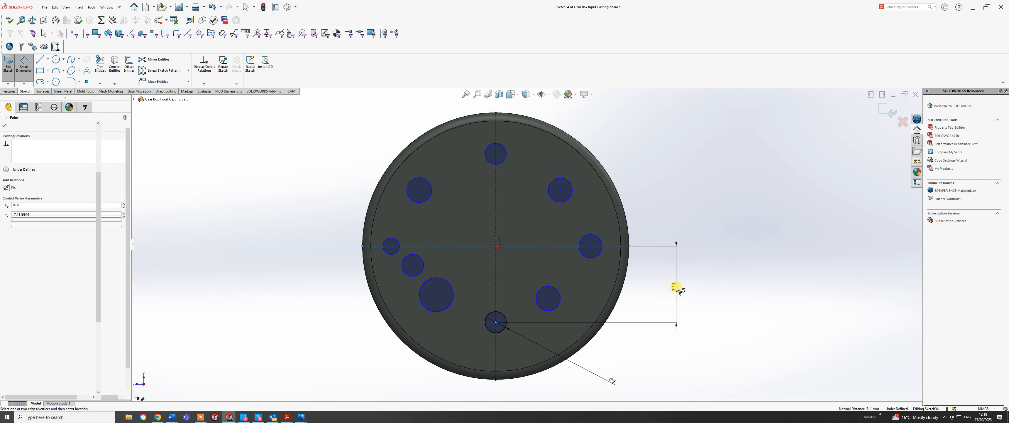
left_click(676, 288)
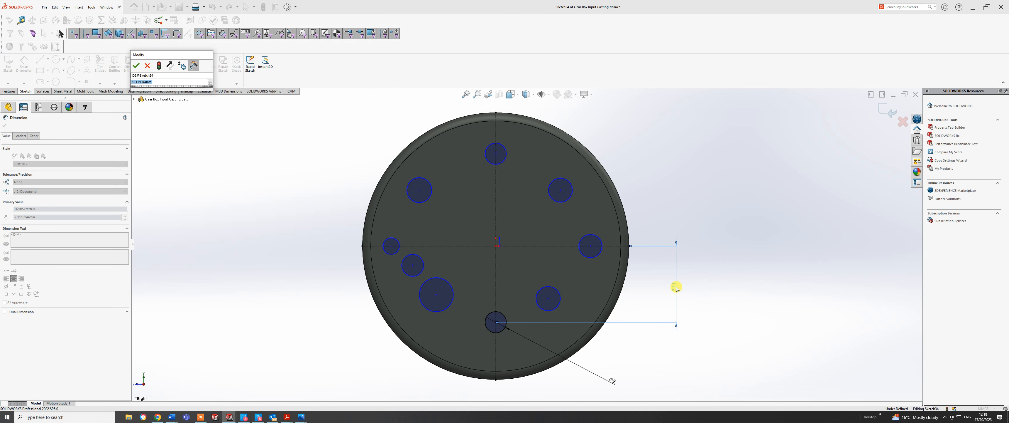
type("7.5")
key("Return")
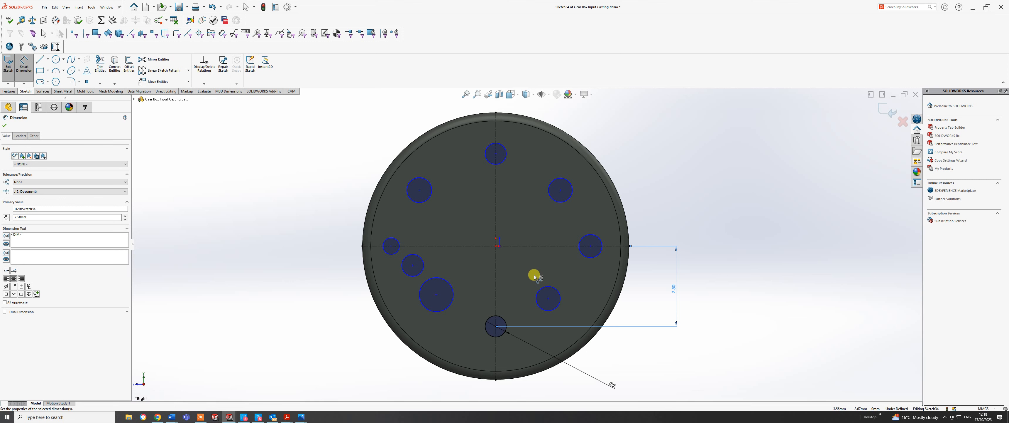
key("Escape")
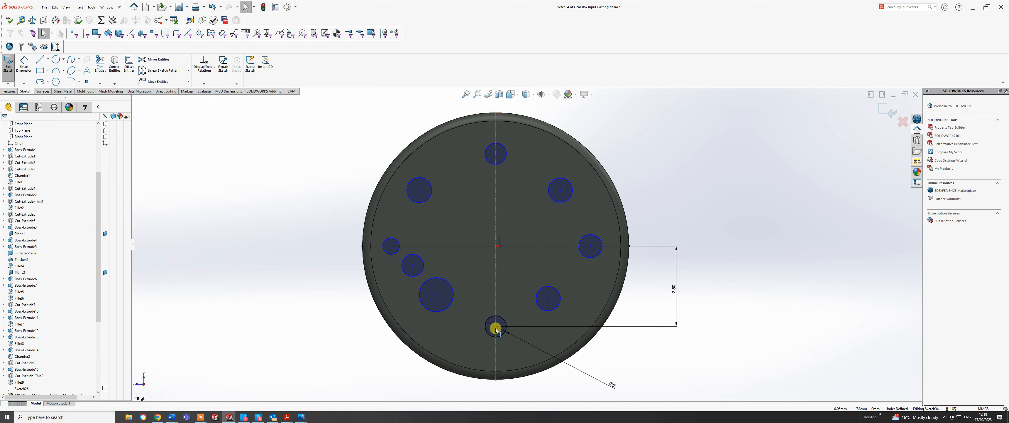
Make the centres of the uppermost and lowest circles symmetric about the horizontal centerline.
left_click(496, 328)
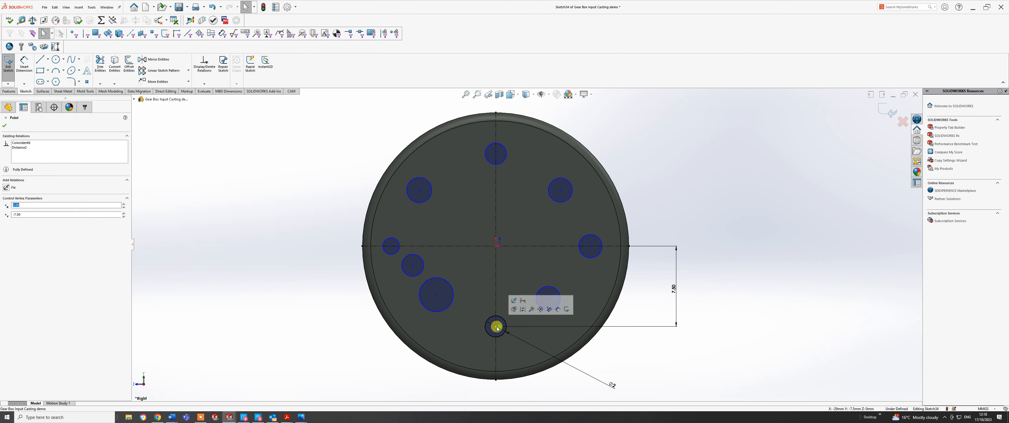
left_click(524, 246, "ctrl")
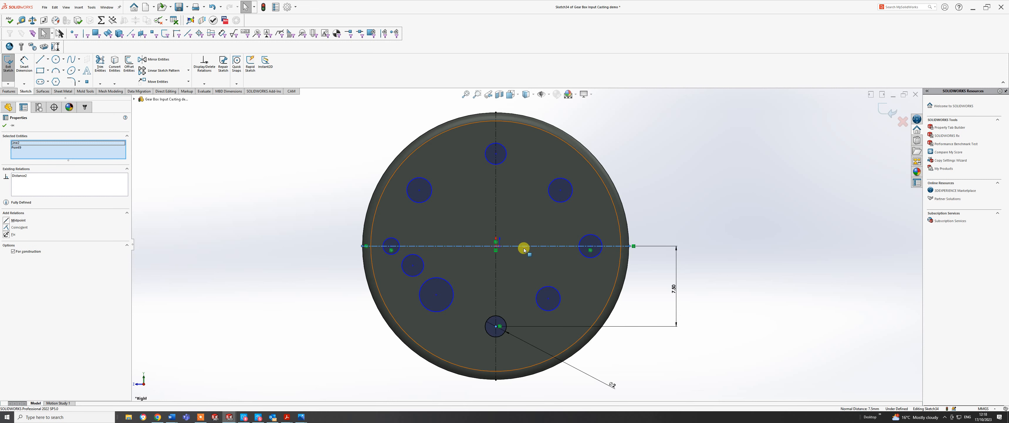
left_click(497, 154, "ctrl")
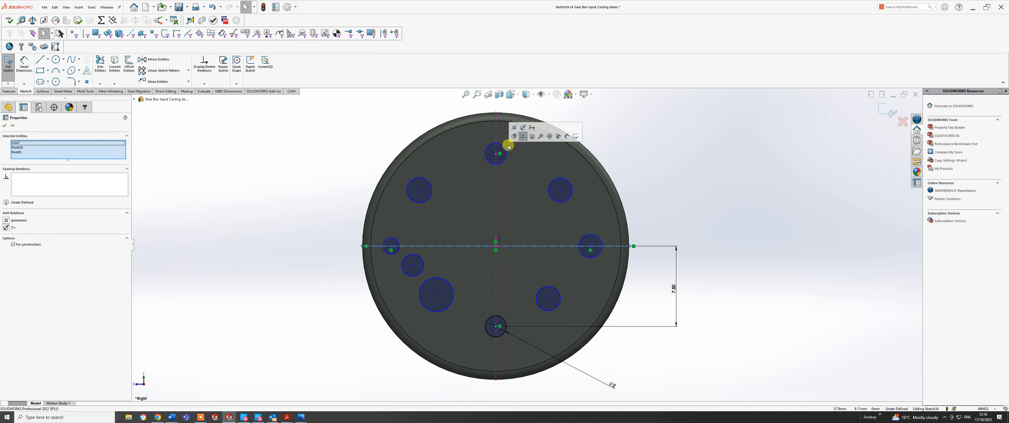
left_click(523, 136)
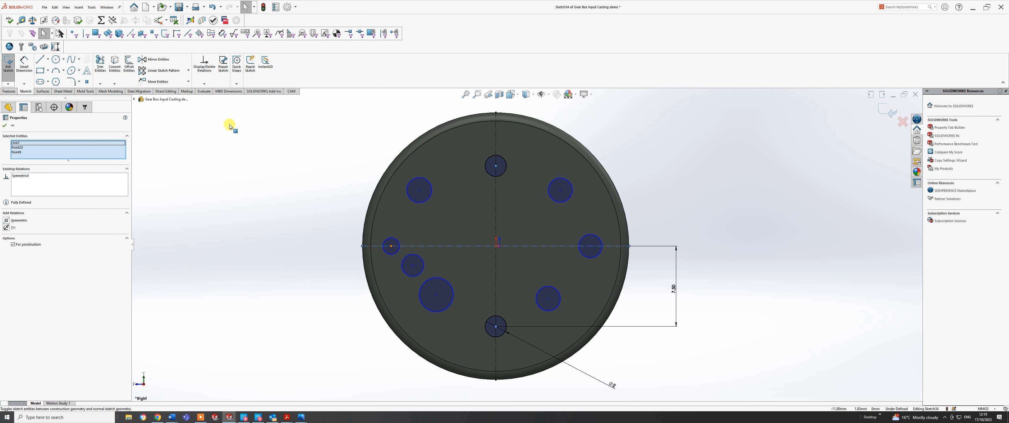
Dimension the distance from the leftmost circle's centre on the horizontal centerline to the vertical centerline as 8.75 mm.
left_click(24, 65)
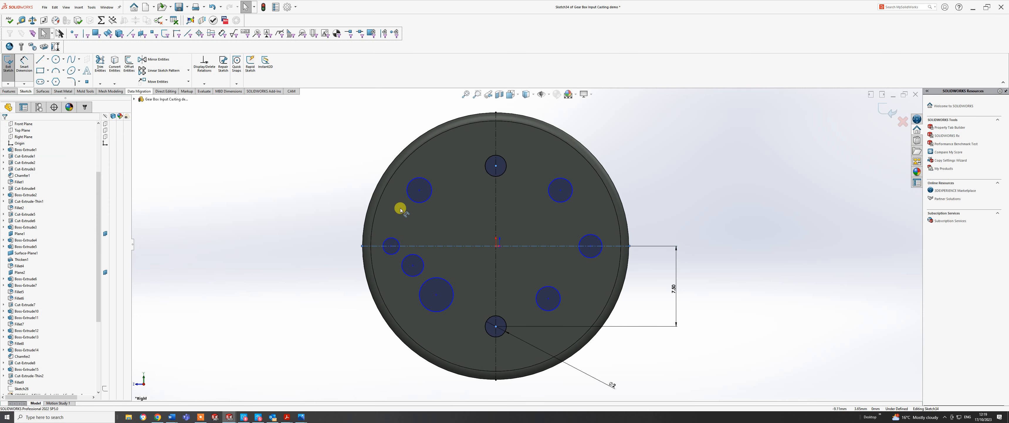
left_click(391, 246)
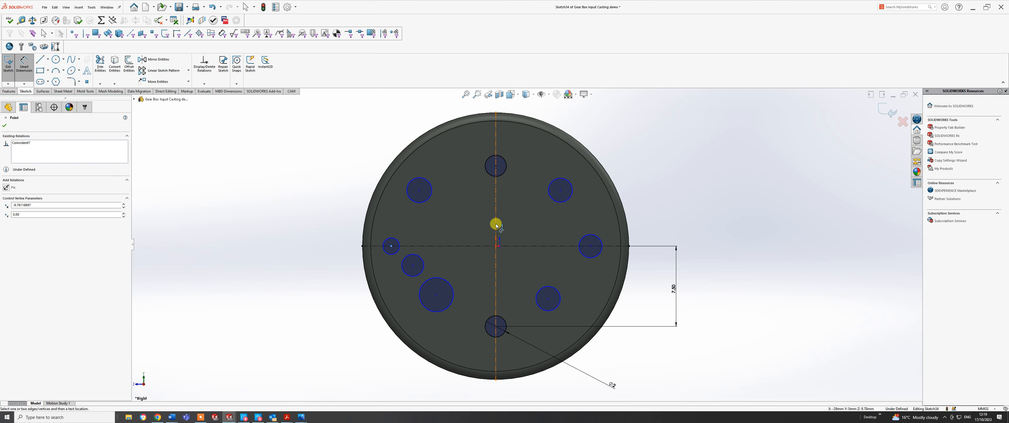
left_click(496, 225)
scroll(494, 222, "up", 5)
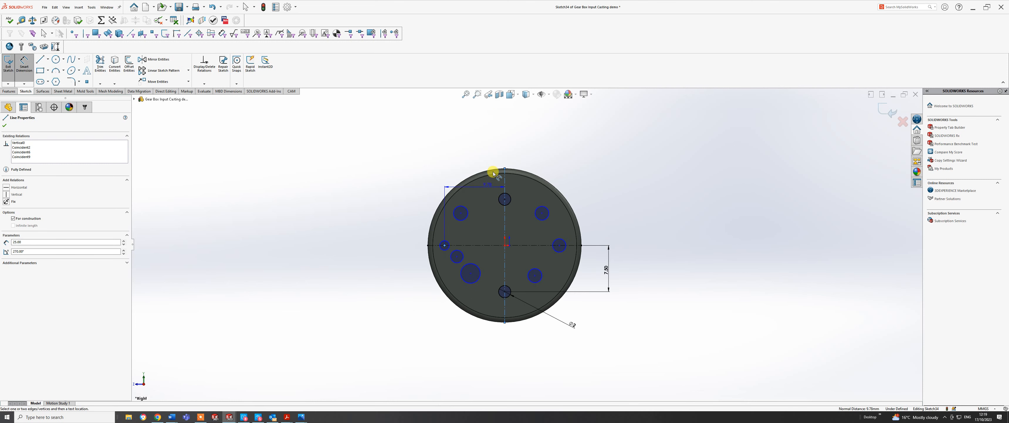
left_click(475, 143)
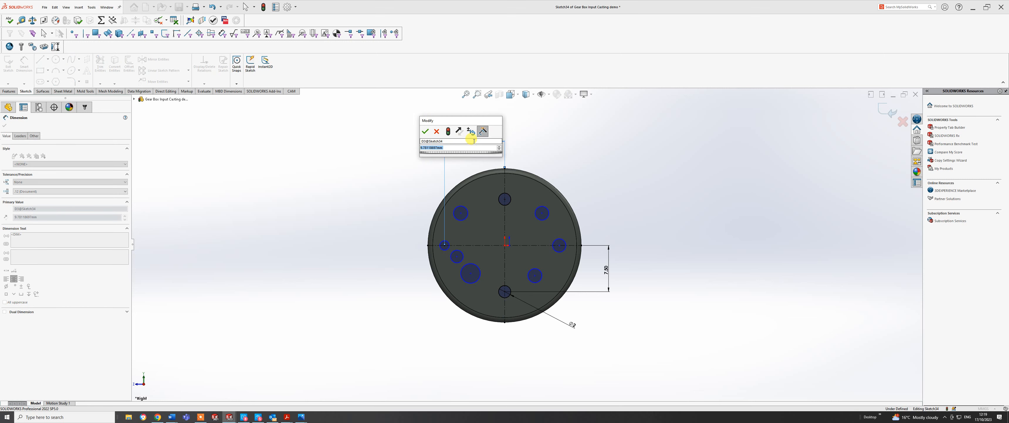
type("8.75")
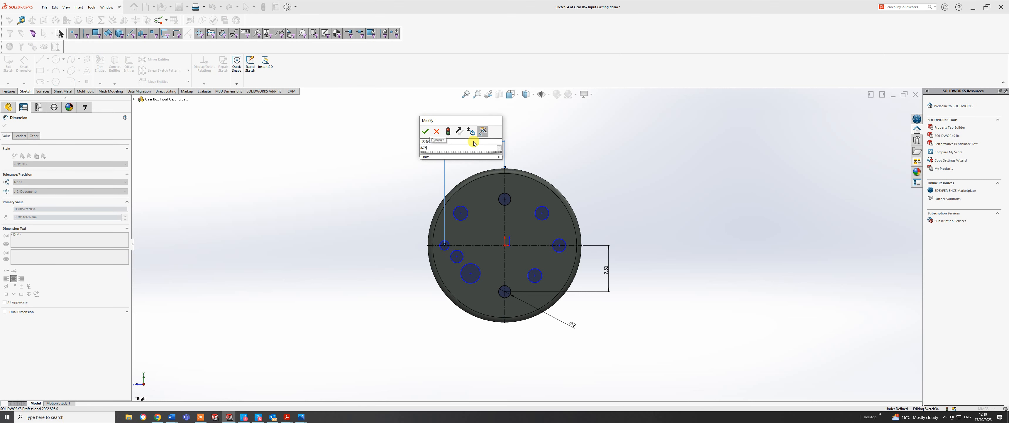
key("Return")
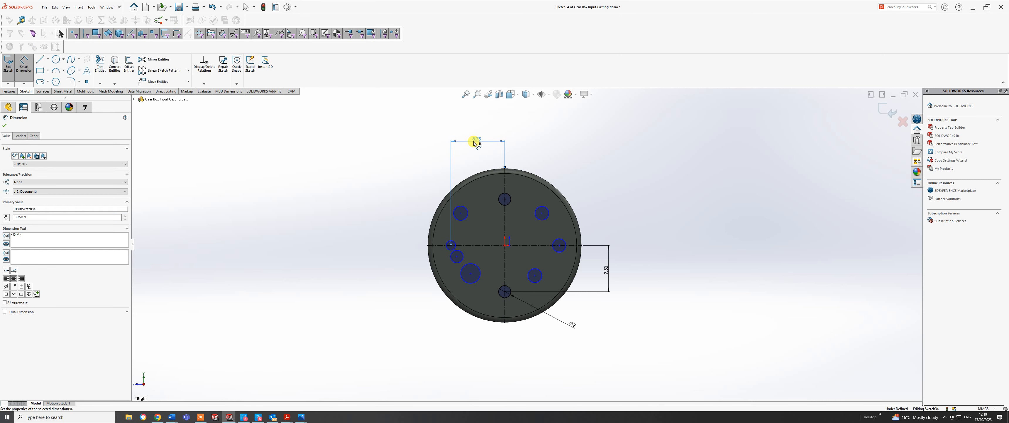
key("Escape")
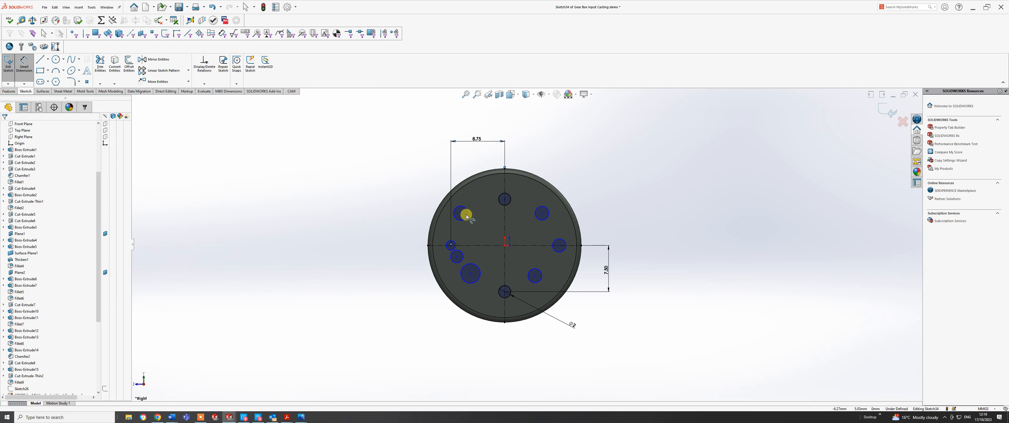
Make the centres of the leftmost and rightmost circles on the horizontal centerline symmetric about the vertical centerline.
left_click(451, 245)
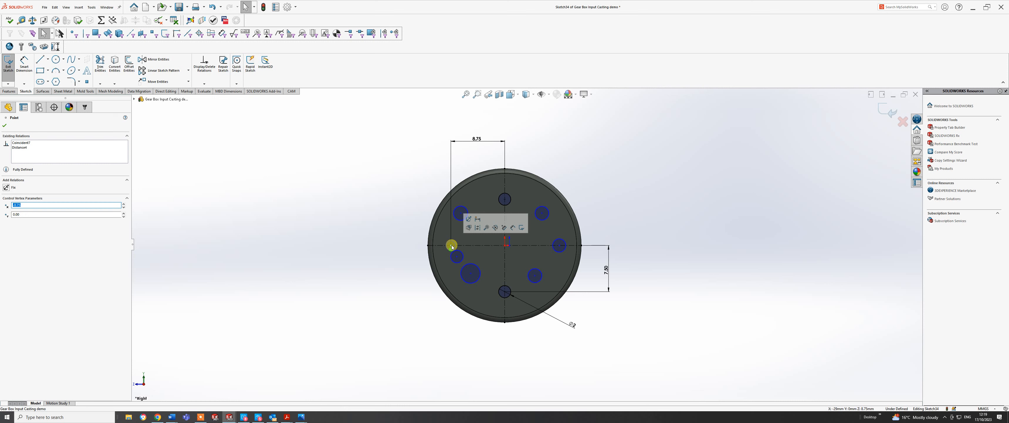
left_click(506, 227)
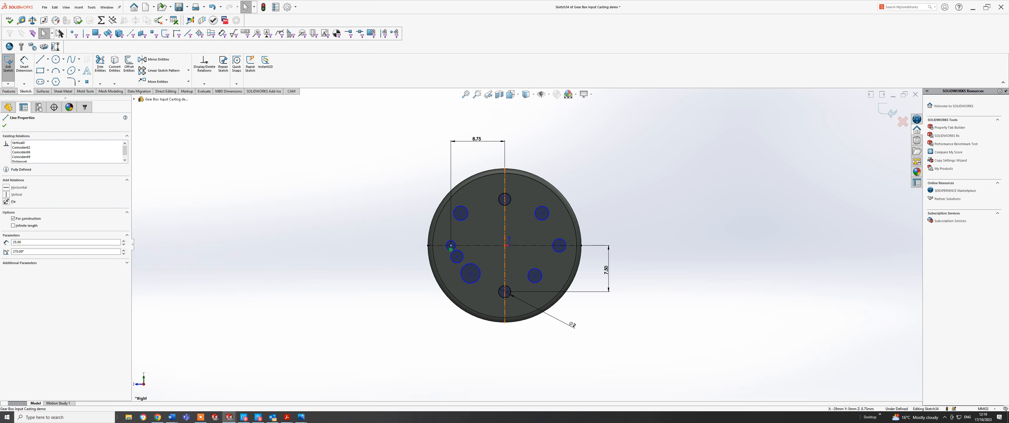
left_click(559, 245, "ctrl")
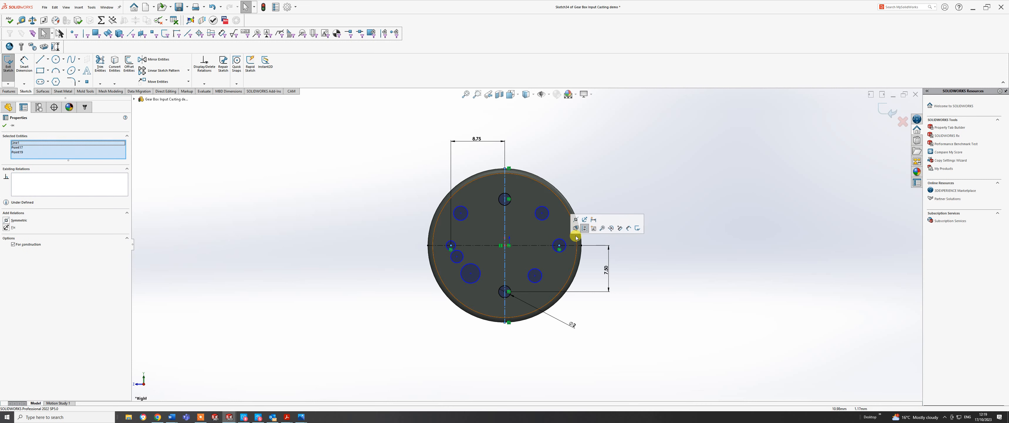
left_click(575, 220)
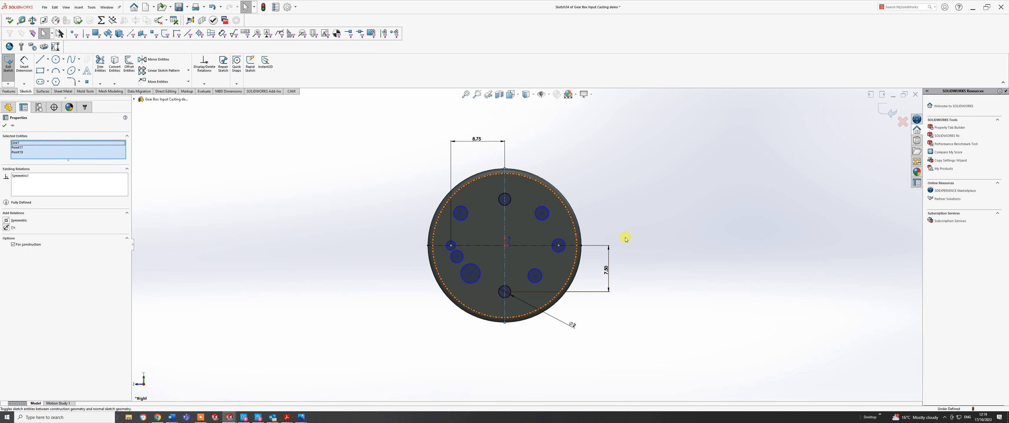
left_click(624, 235)
Make the leftmost and rightmost circles on the horizontal centerline equal and dimension the rightmost one with a diameter of 2.5 mm.
left_click(454, 243)
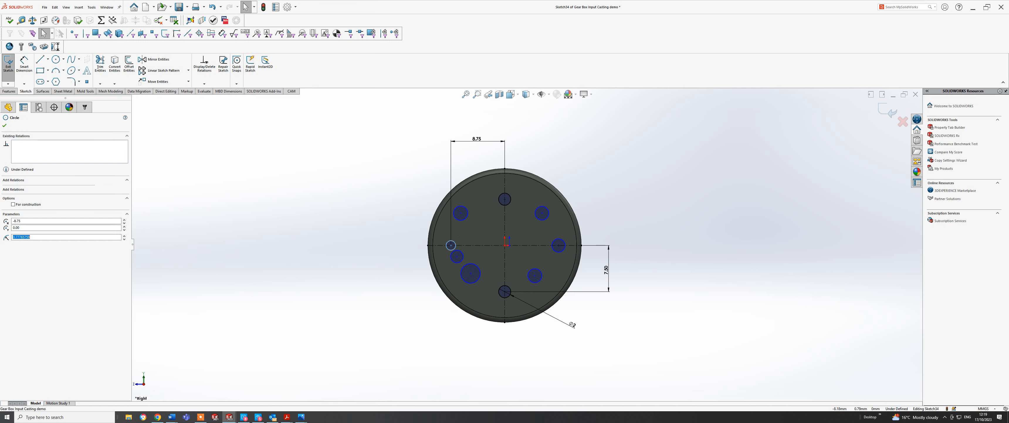
left_click(555, 243, "ctrl")
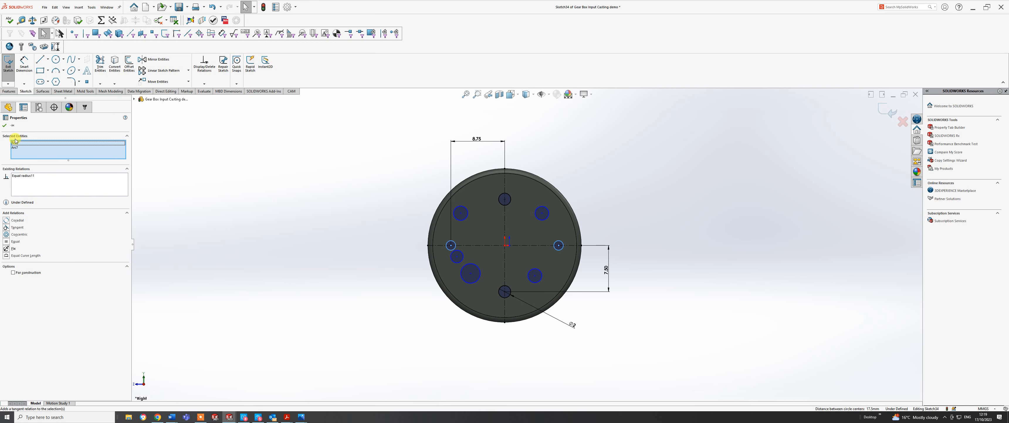
left_click(23, 64)
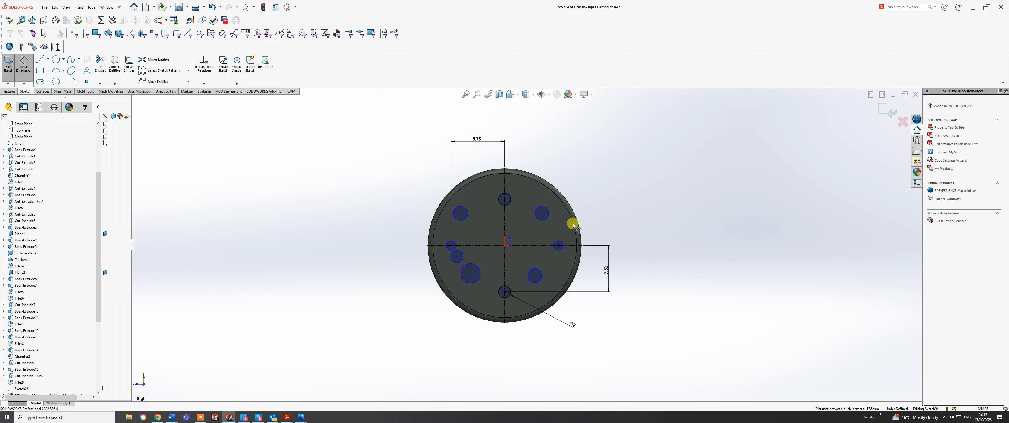
left_click(562, 244)
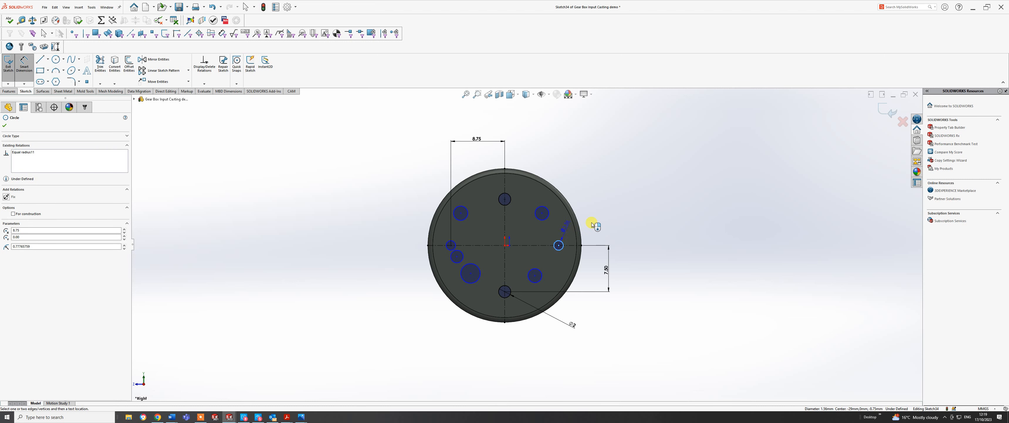
left_click(633, 211)
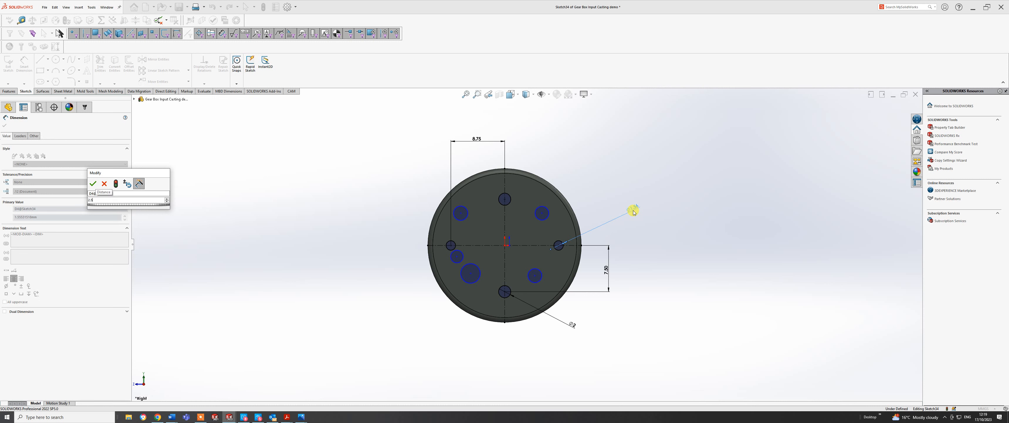
key("Return")
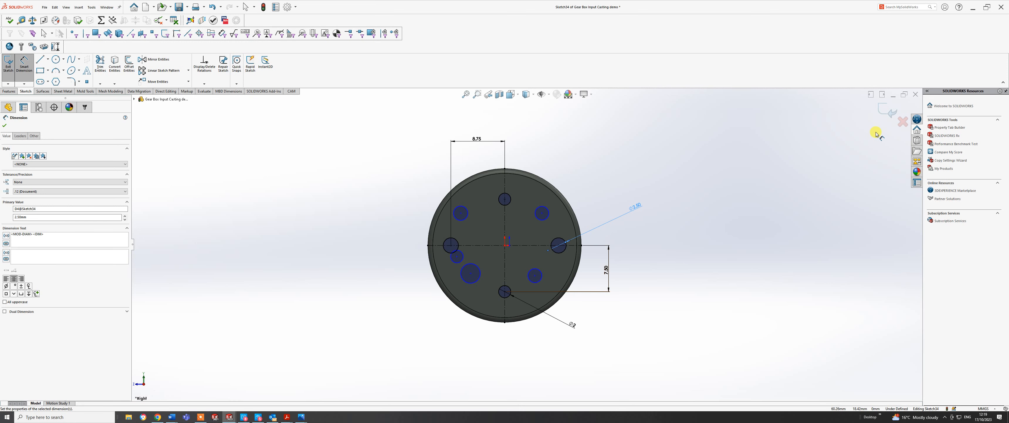
Dimension the upper-left circle with a diameter of 3 mm and the upper-right circle with a diameter of 2.5 mm.
left_click(461, 213)
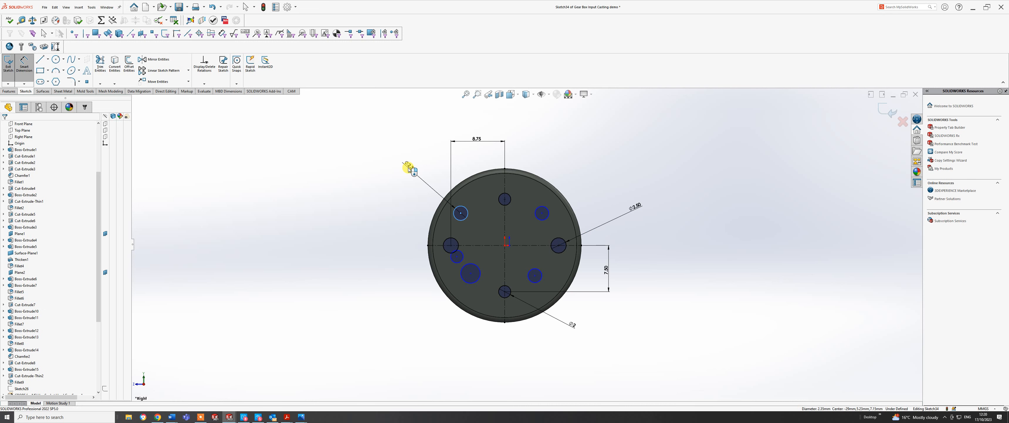
left_click(409, 167)
key("Return")
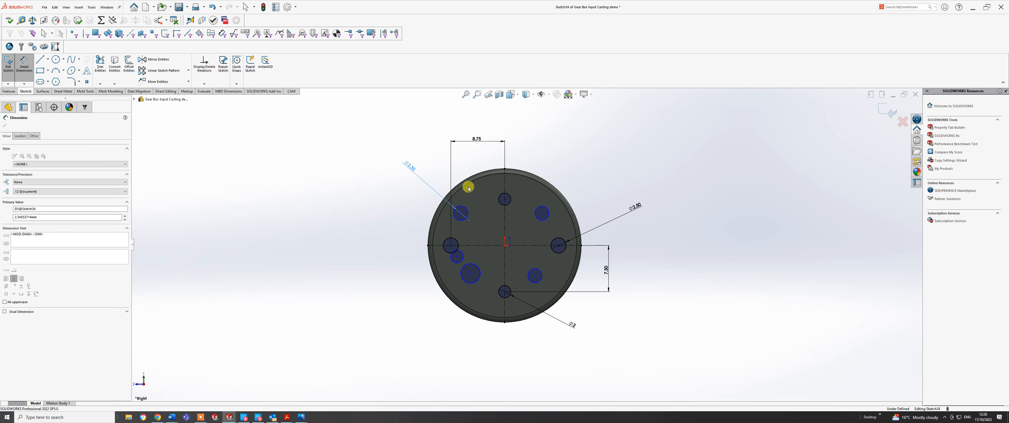
left_click(545, 211)
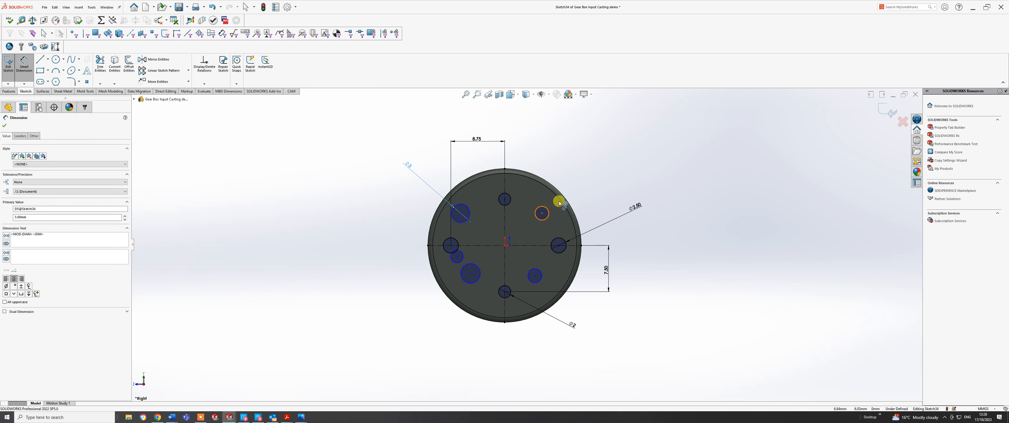
left_click(617, 169)
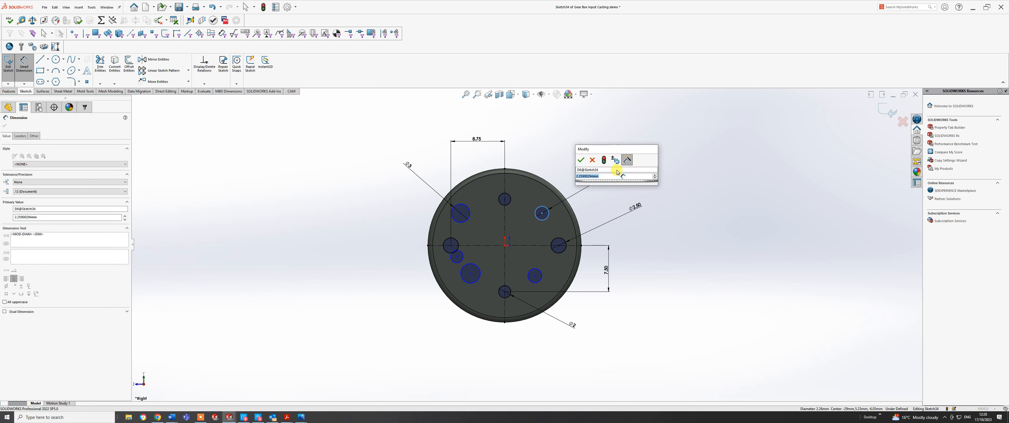
type("2.5")
key("Return")
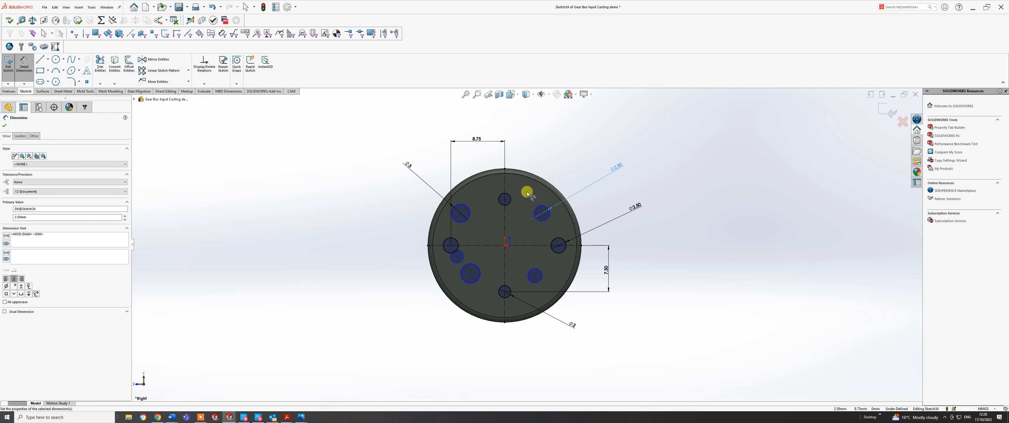
Dimension the upper-left circle's centre 7 mm from the vertical centerline and place that dimension below the 8.75 mm one.
left_click(466, 209)
left_click(505, 208)
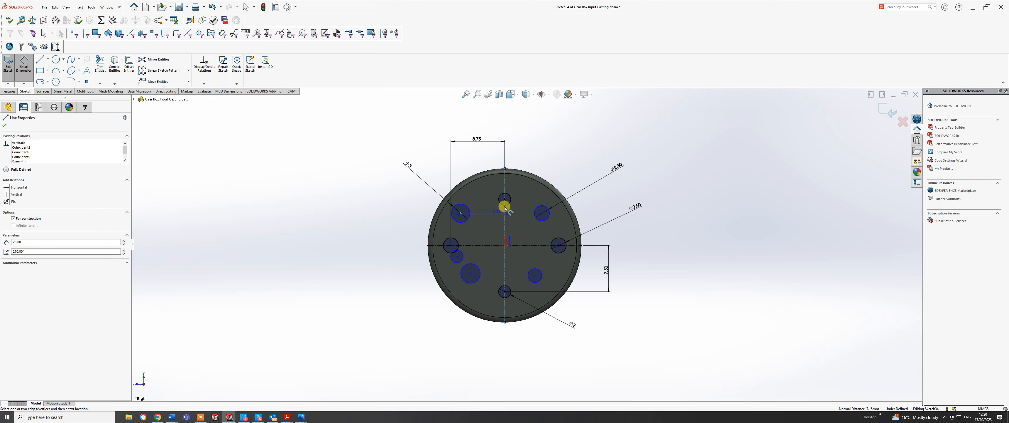
left_click(483, 156)
left_click(488, 142)
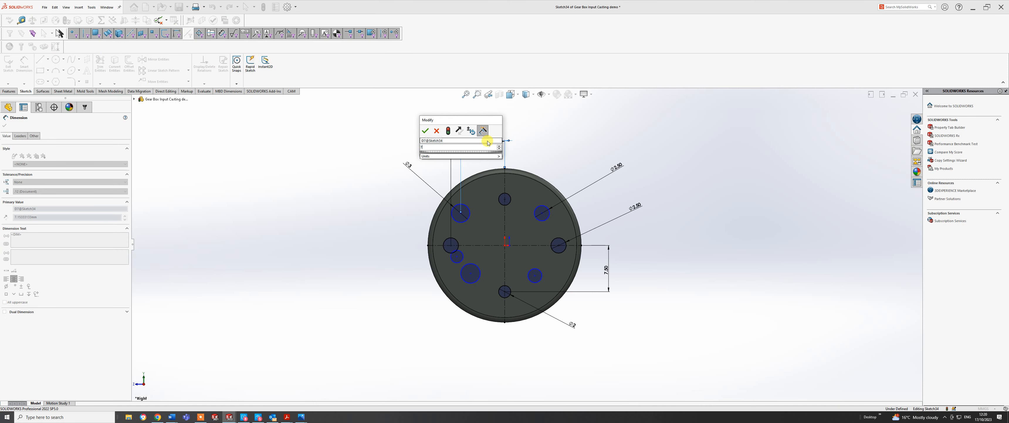
type("7")
key("Return")
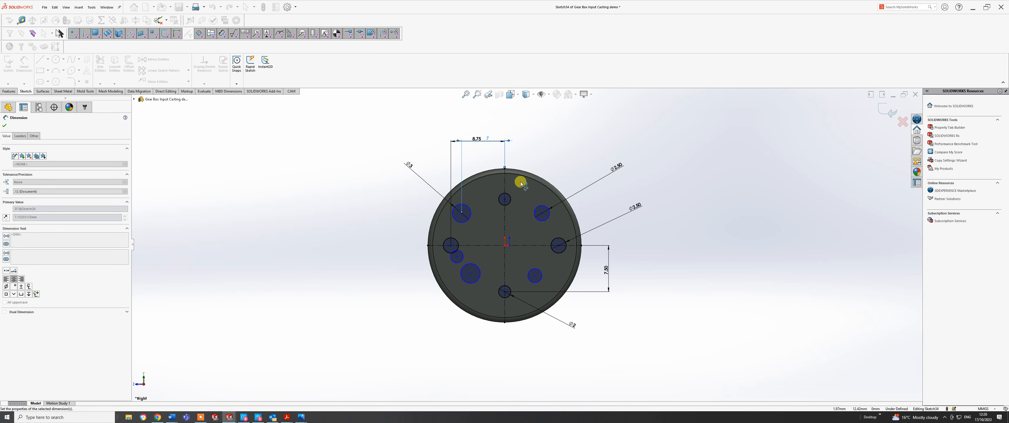
left_click_drag(485, 140, 486, 152)
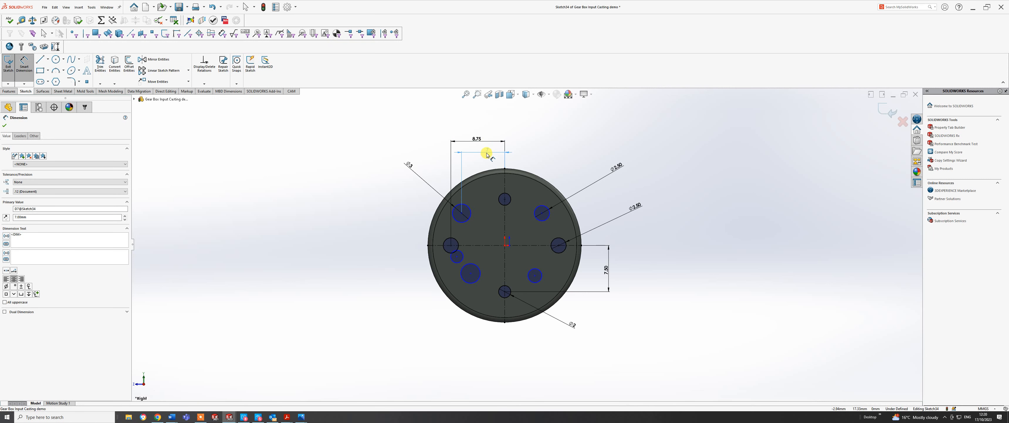
Dimension the upper-right circle's centre 6.25 mm from the vertical centerline and move that dimension closer to the disc.
left_click(505, 215)
left_click(543, 215)
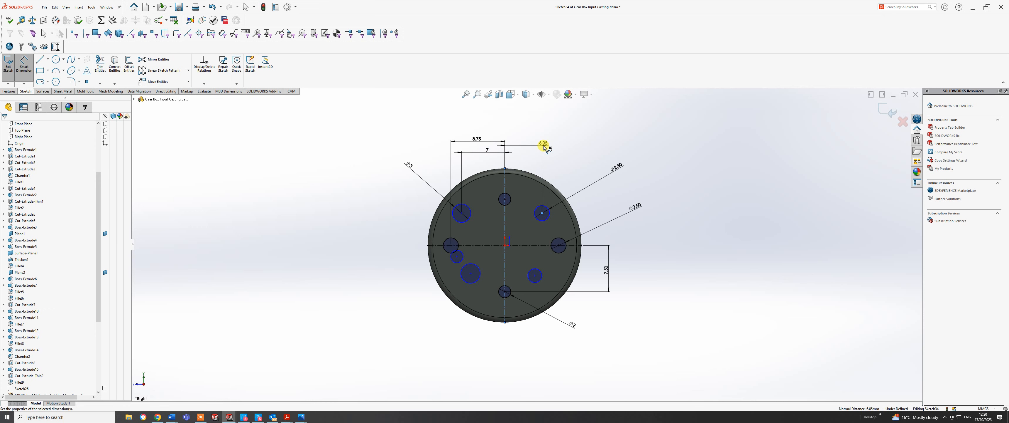
left_click(544, 147)
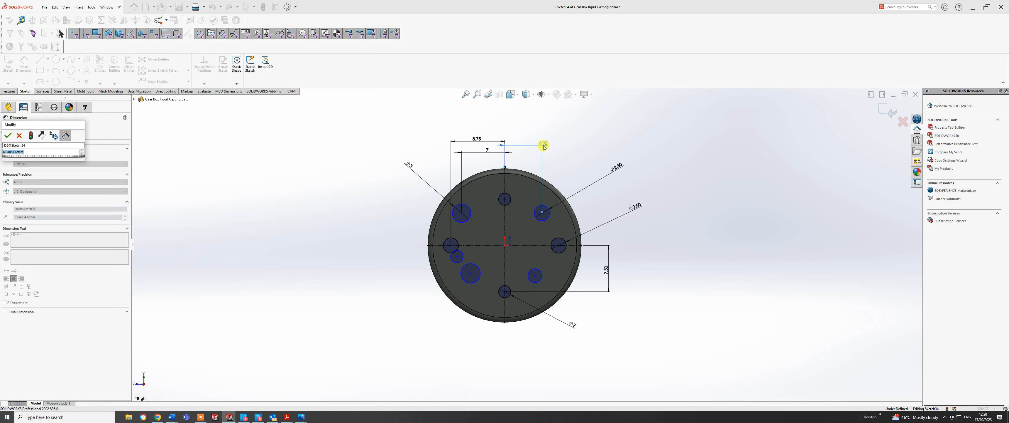
type("6.25")
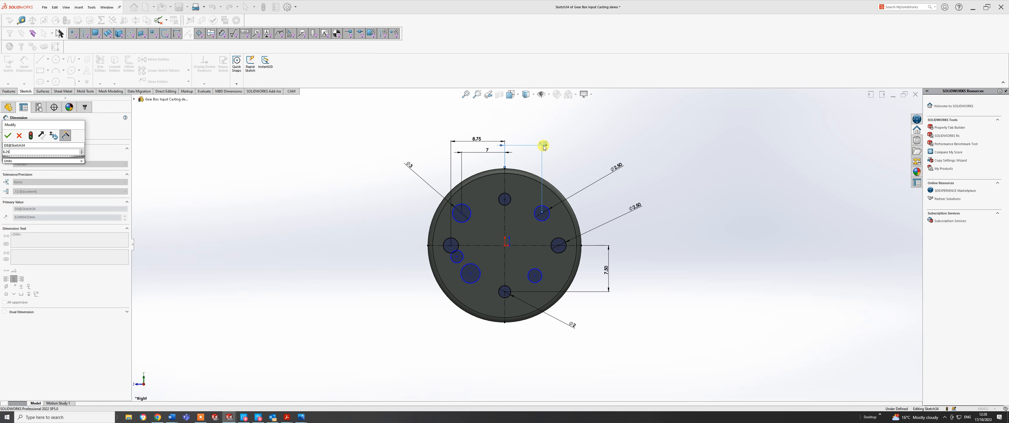
key("Return")
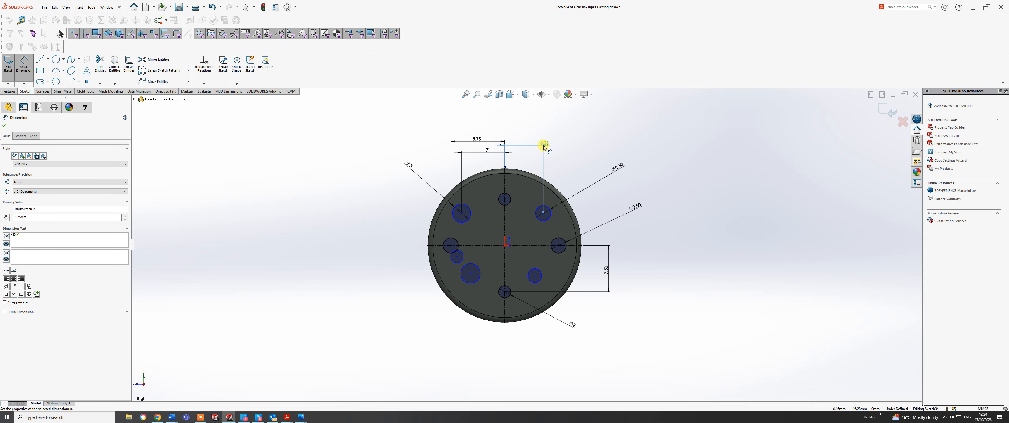
left_click_drag(548, 147, 554, 169)
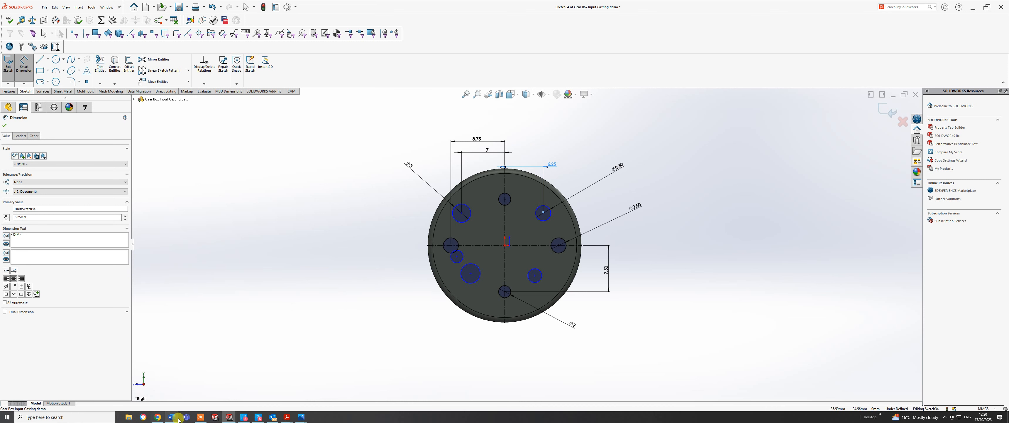
Dimension the distance from the horizontal centerline to the upper-left circle's centre as 4.5 mm.
left_click(200, 416)
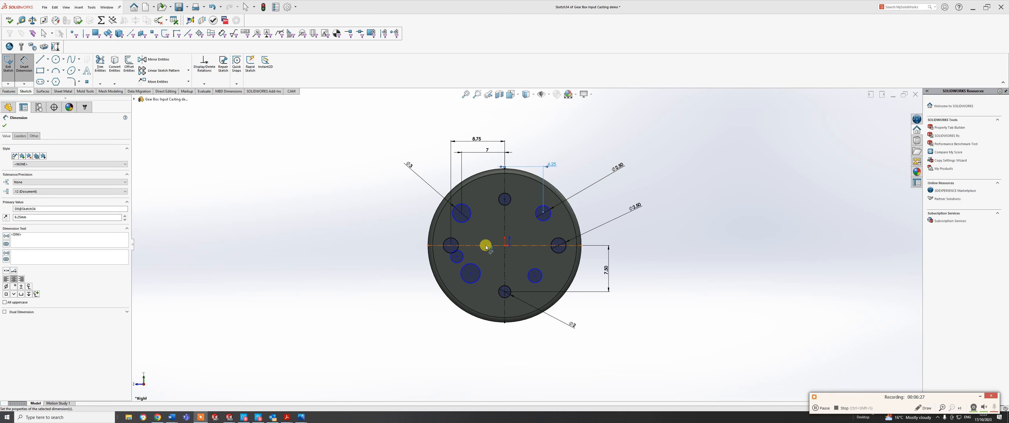
left_click(462, 212)
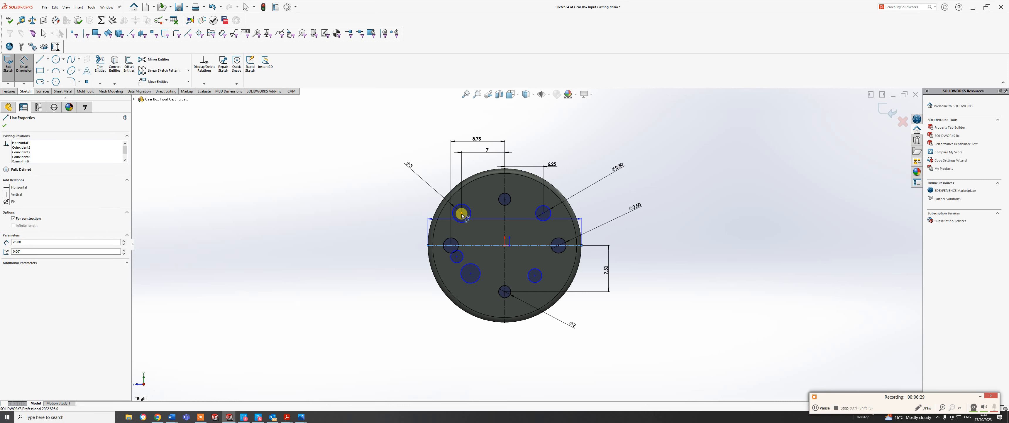
left_click(395, 229)
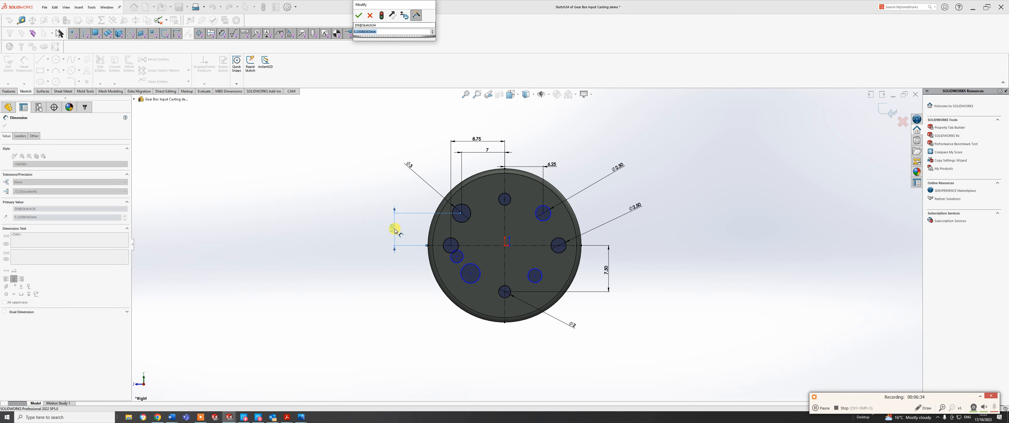
type("4.5")
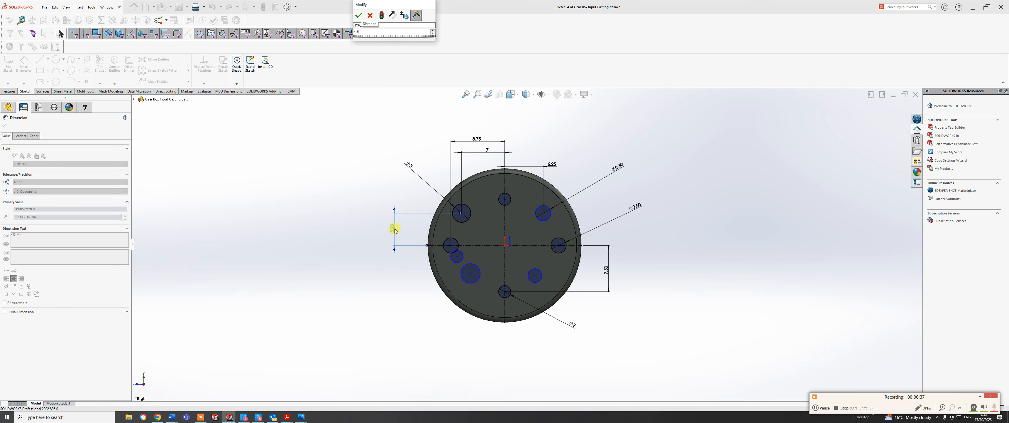
key("Return")
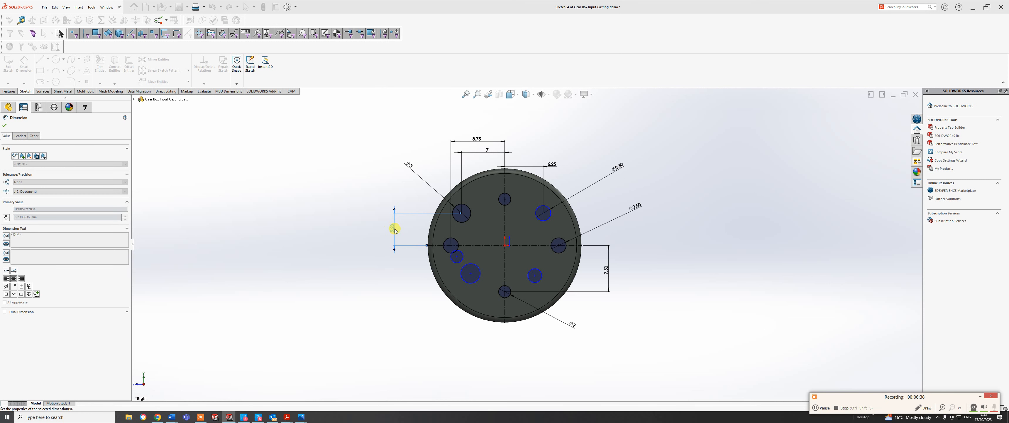
Dimension the distance from the horizontal centerline to the upper-right circle's centre as 4 mm.
left_click(542, 246)
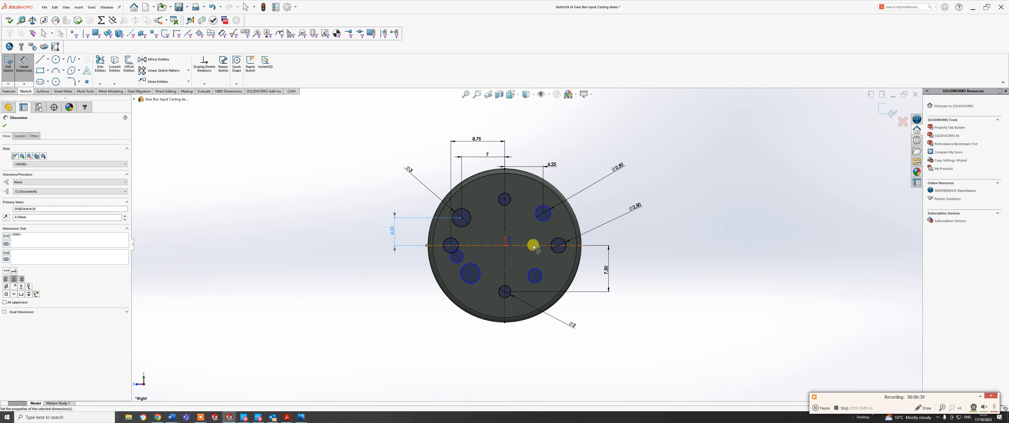
left_click(543, 213)
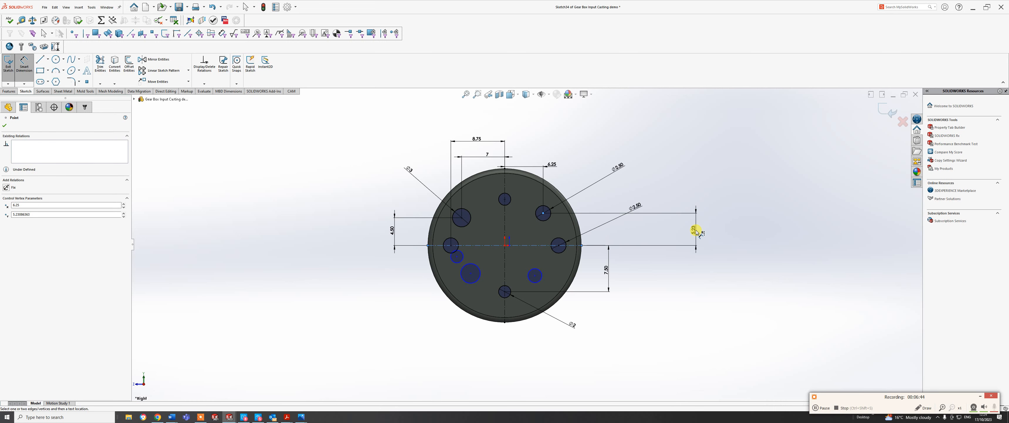
left_click(696, 231)
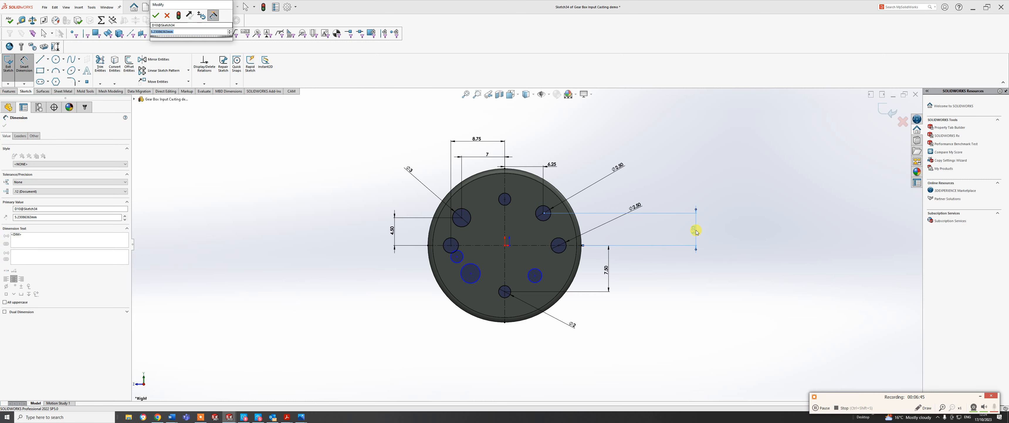
type("4")
key("Return")
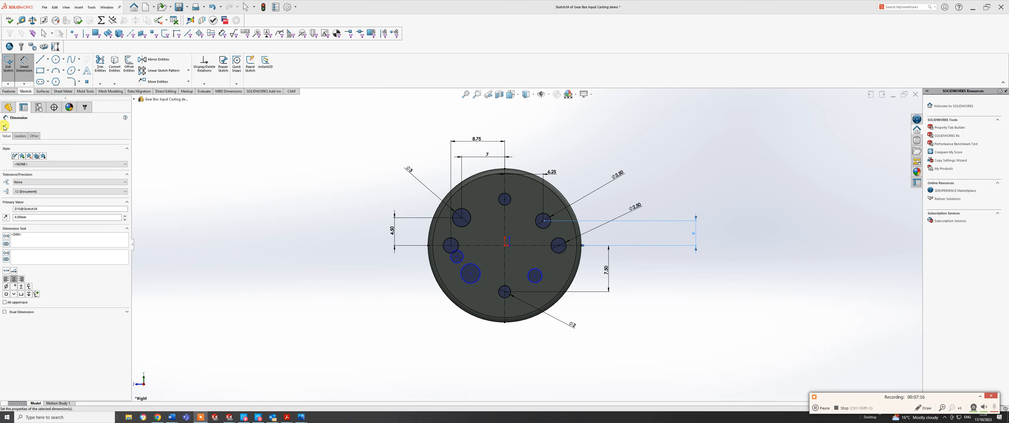
key("Escape")
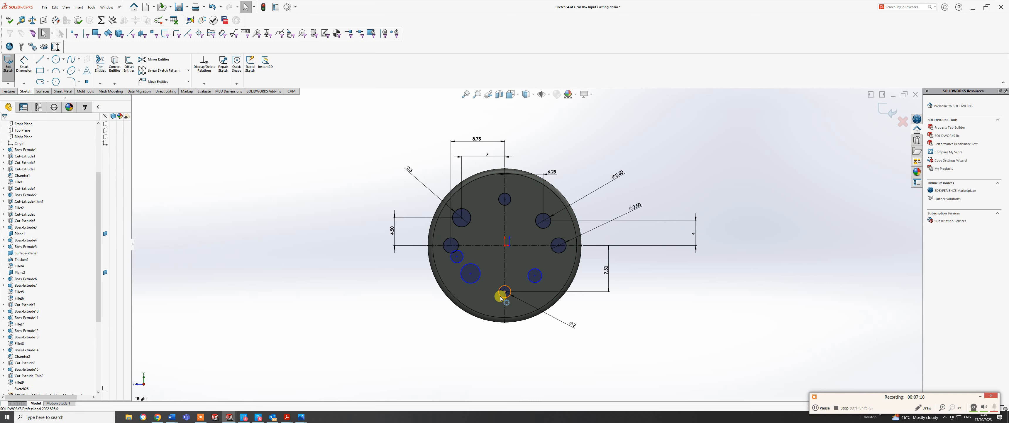
Make the two under-defined circles flanking the bottom of the vertical centerline equal in size to the bottom 2 mm circle.
left_click(503, 297)
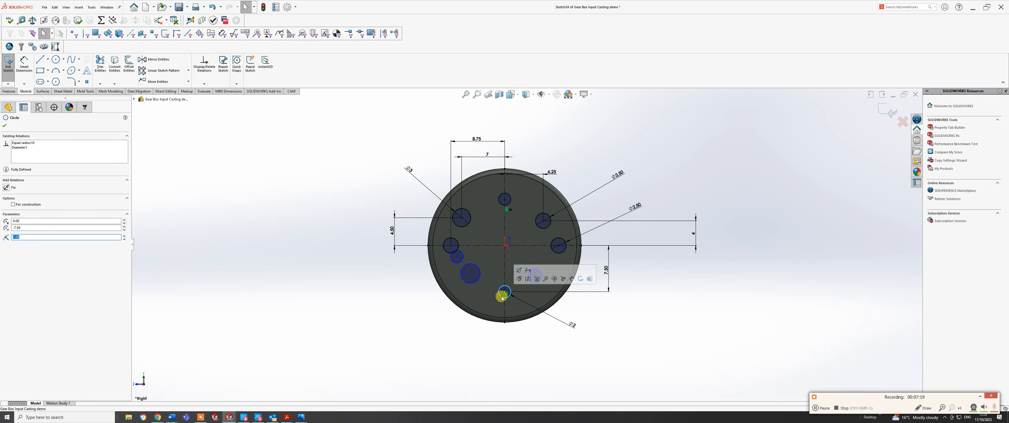
left_click(475, 284, "ctrl")
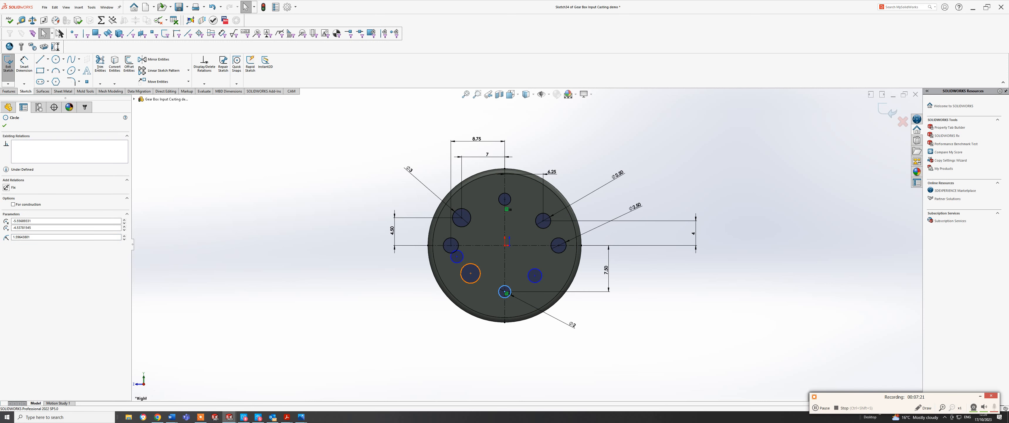
left_click(530, 283, "ctrl")
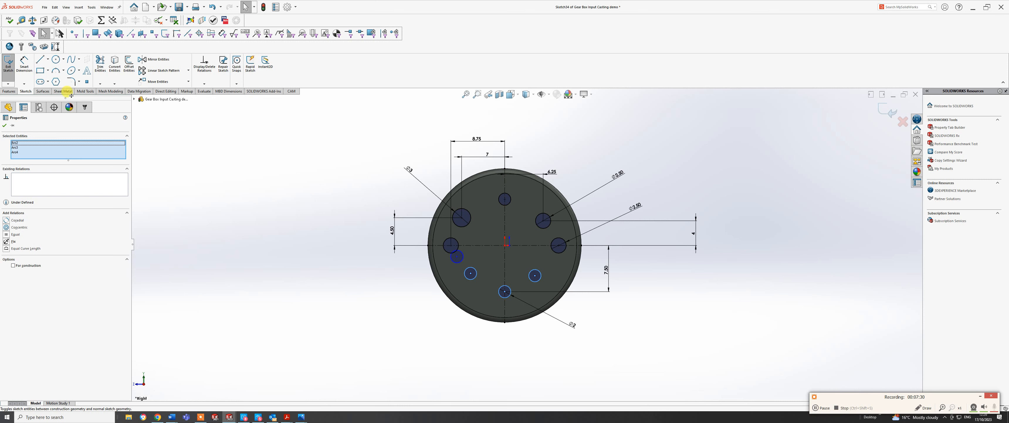
Dimension the diameter of the outer lower-left circle as 2.5 mm and place the dimension outside the disc.
left_click(23, 64)
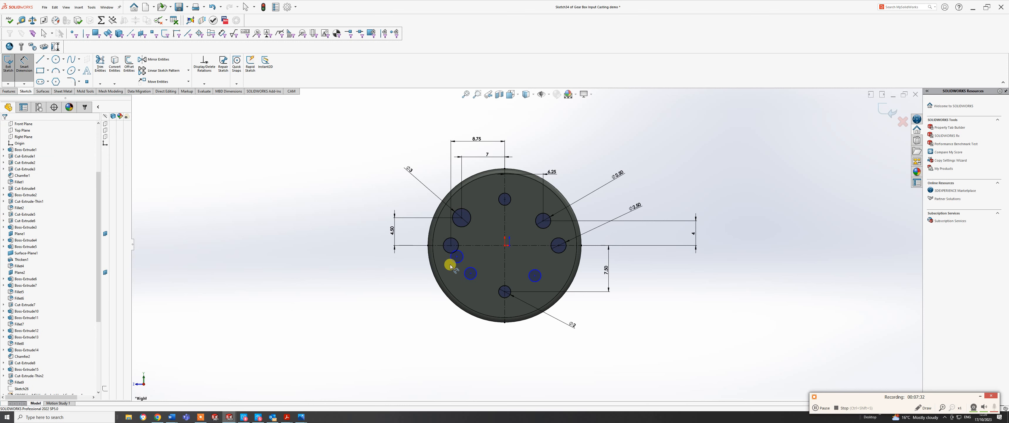
left_click(455, 261)
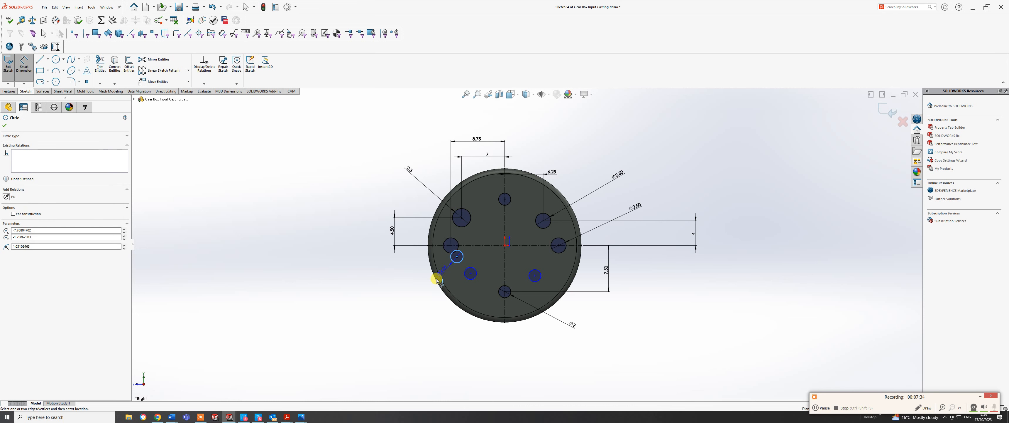
left_click(387, 301)
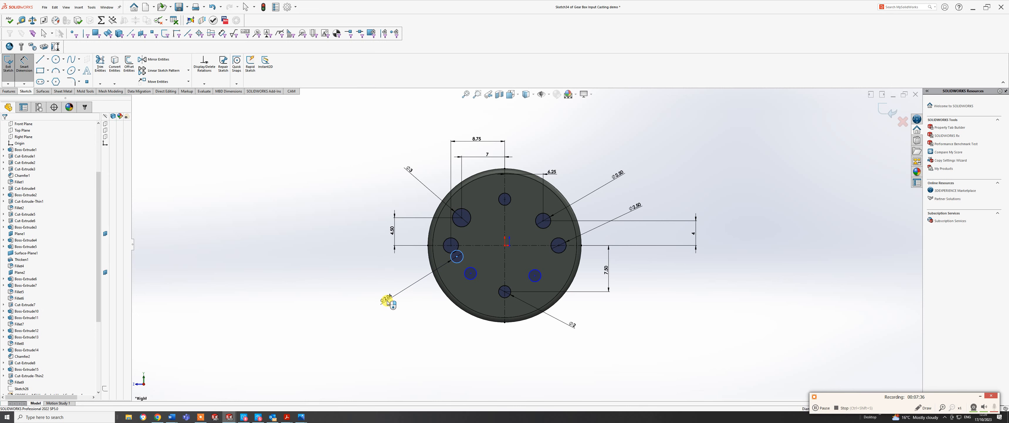
left_click(387, 301)
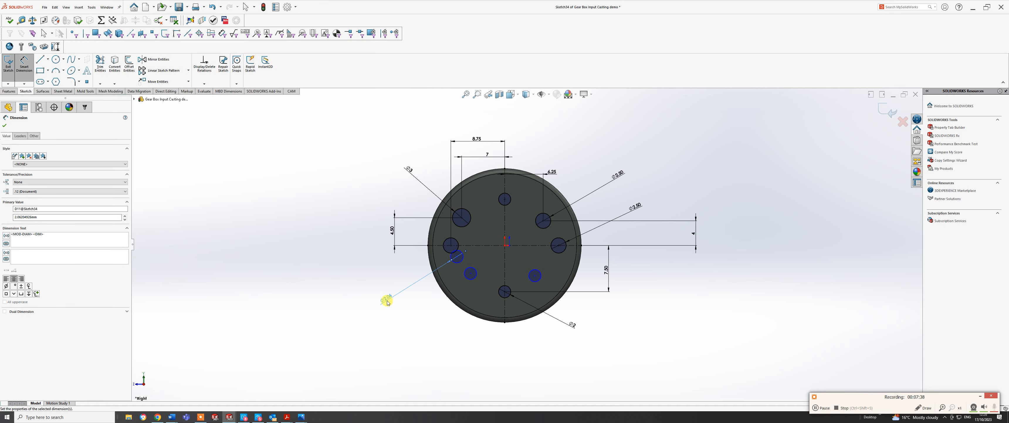
type("2.50mm")
key("Return")
Dimension the inner lower-left circle's centre 3.6 mm from the vertical centerline and place the dimension below the disc.
left_click(468, 277)
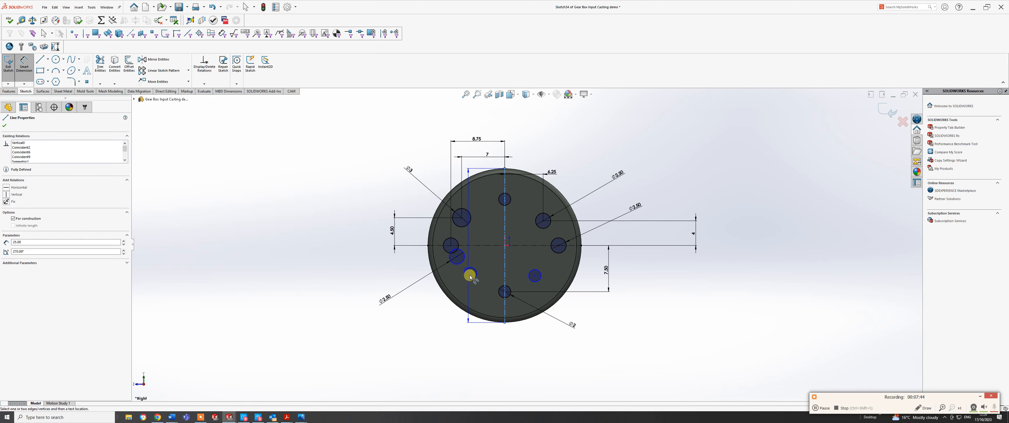
left_click(470, 274)
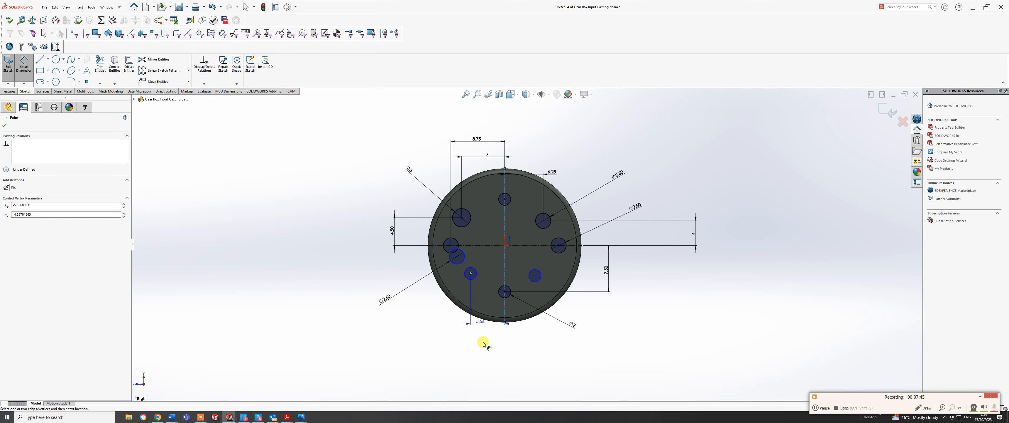
left_click(489, 361)
double_click(489, 360)
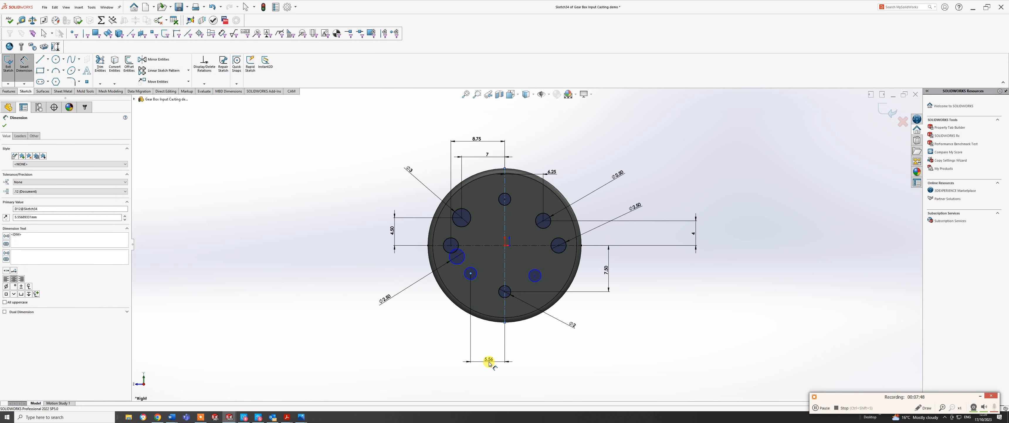
type("3.6")
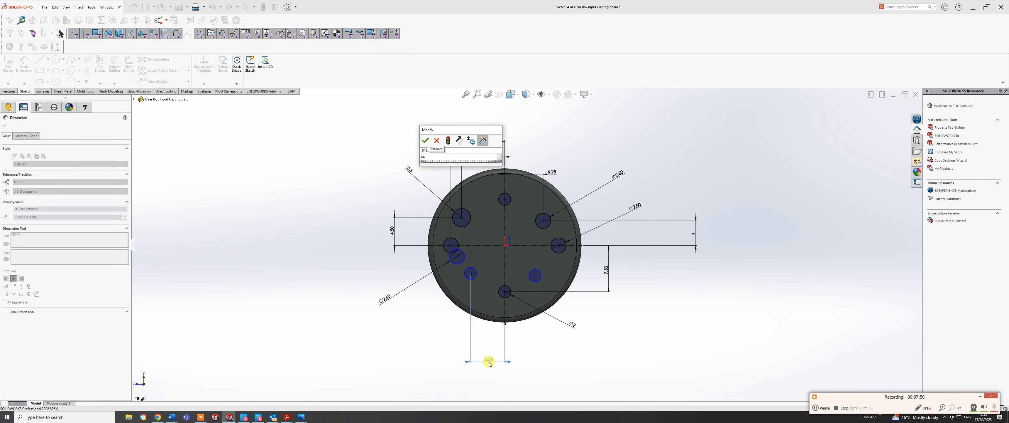
key("Return")
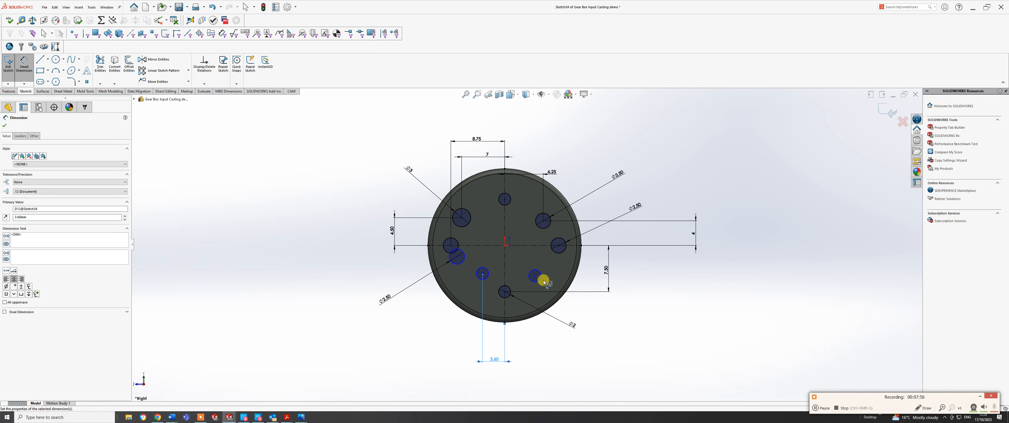
Dimension the distance from the horizontal centerline to the outer lower-left circle's centre as 3.75 mm.
left_click(488, 246)
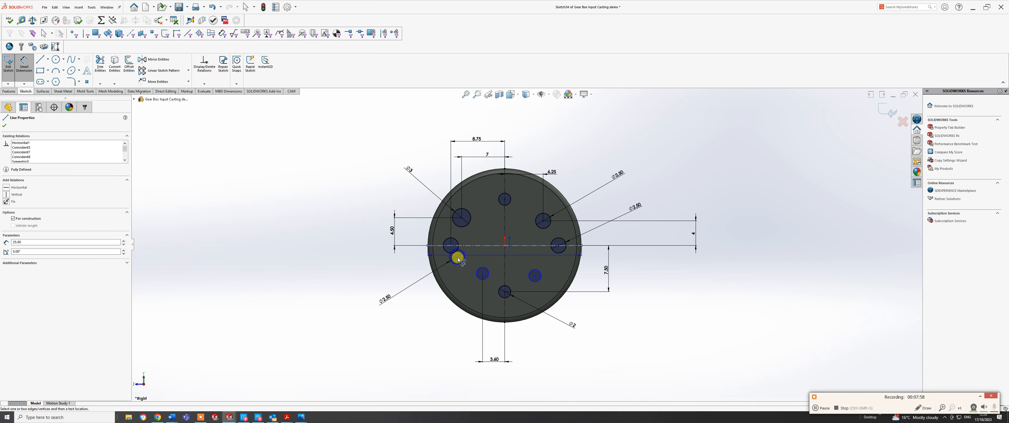
left_click(457, 259)
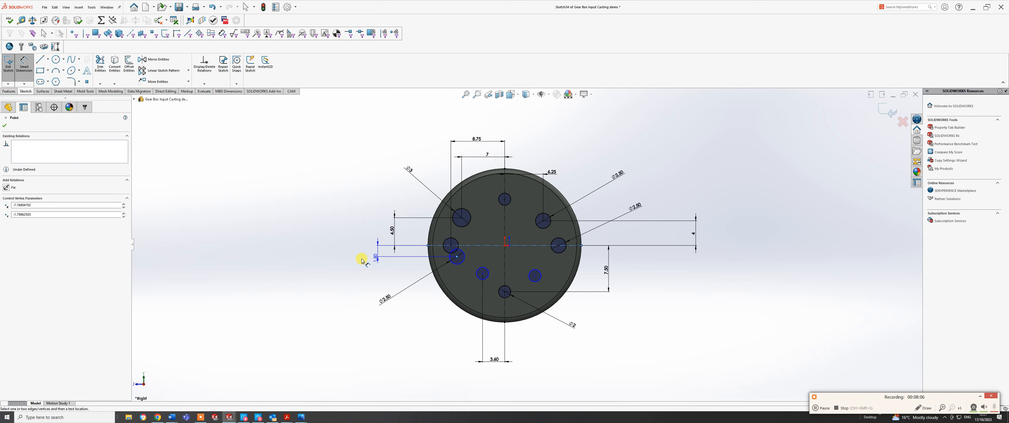
left_click(368, 278)
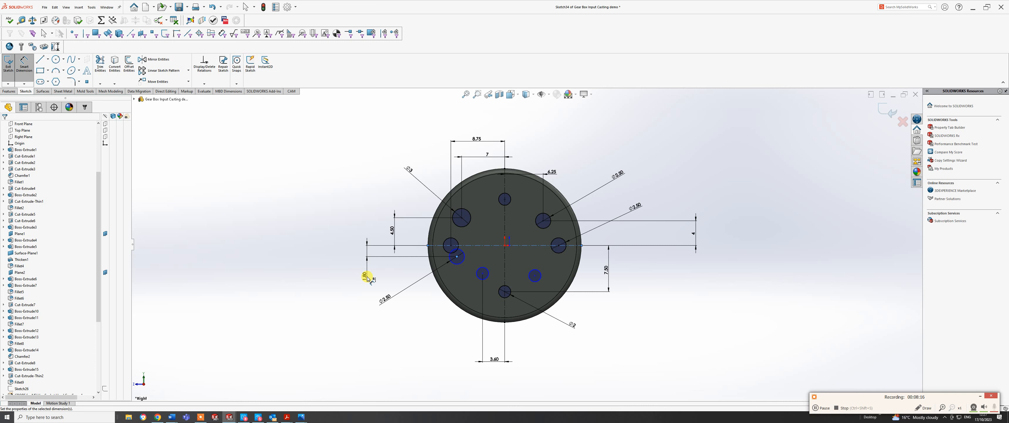
type("3.75")
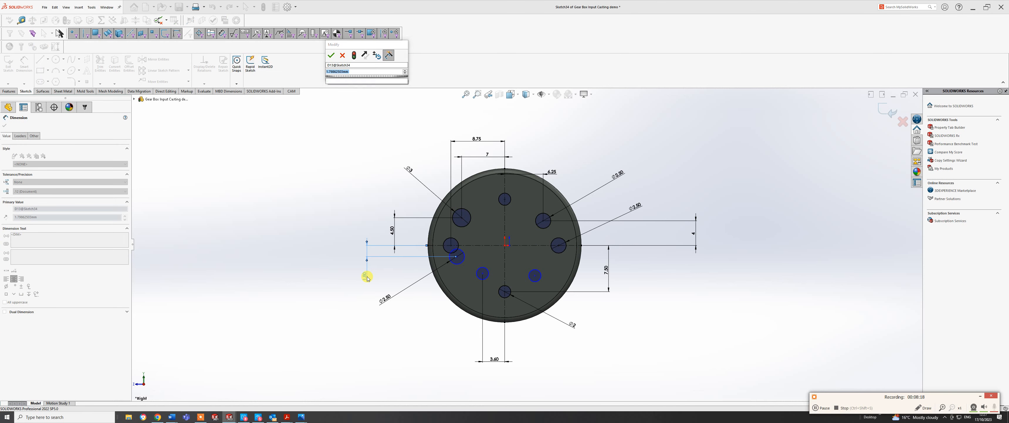
key("Return")
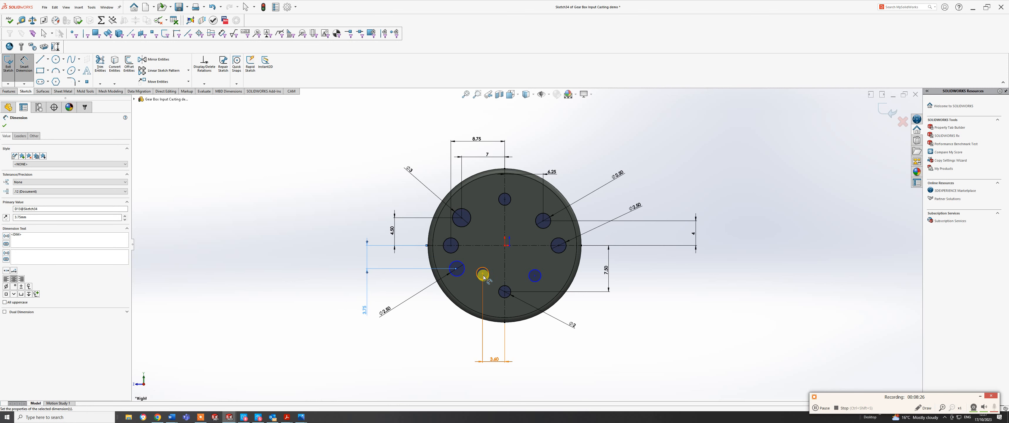
key("Escape")
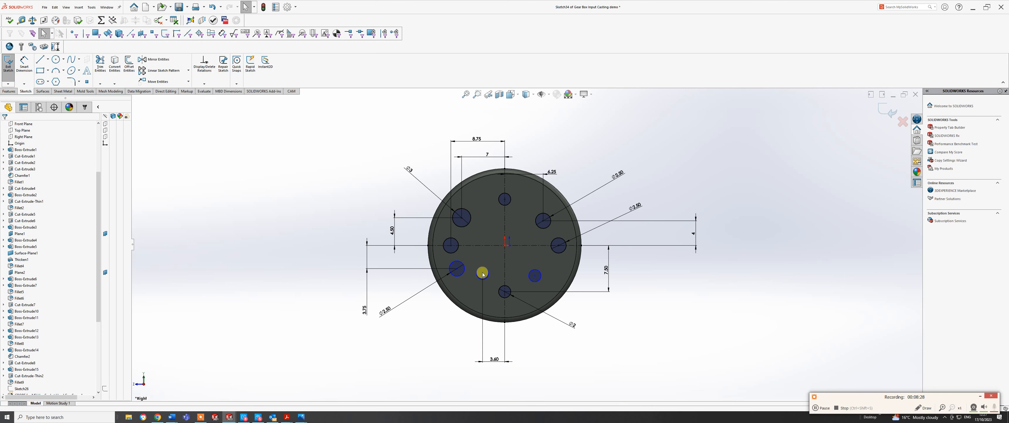
Make the centres of the inner lower-left and lower-right circles symmetric about the vertical centerline.
left_click(484, 274)
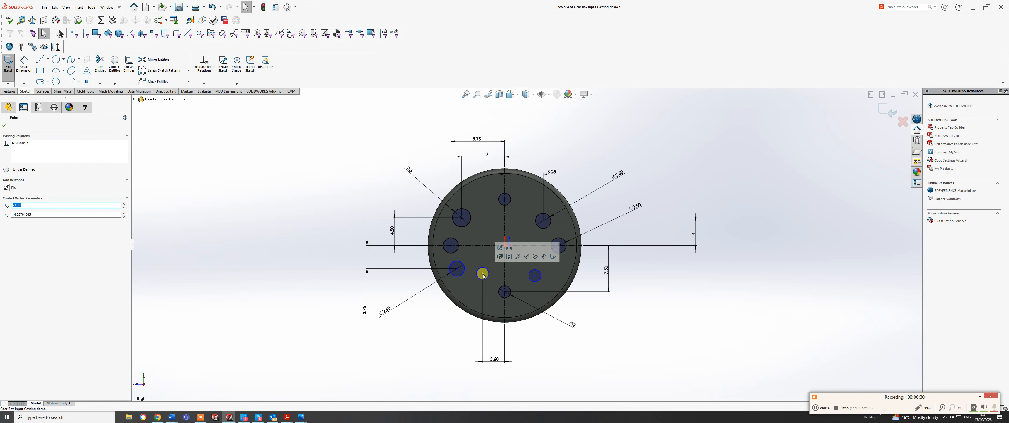
left_click(504, 277, "ctrl")
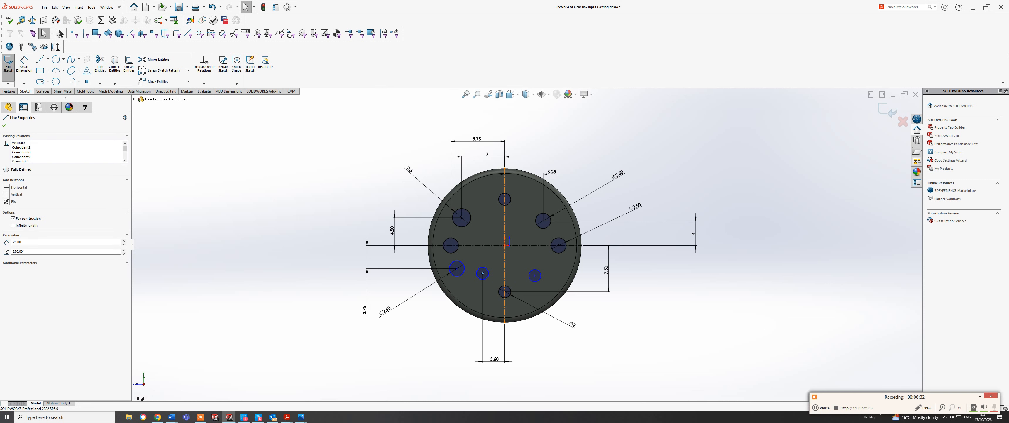
left_click(536, 276)
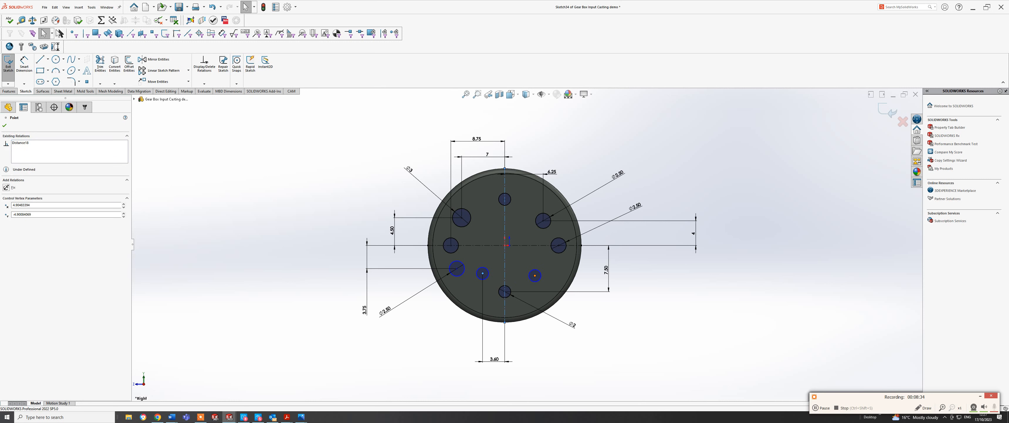
left_click(535, 275, "ctrl")
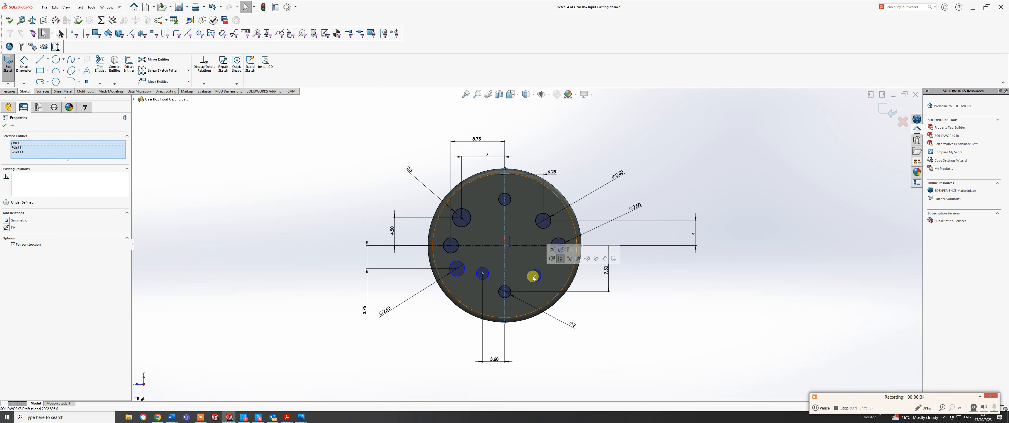
left_click(552, 250)
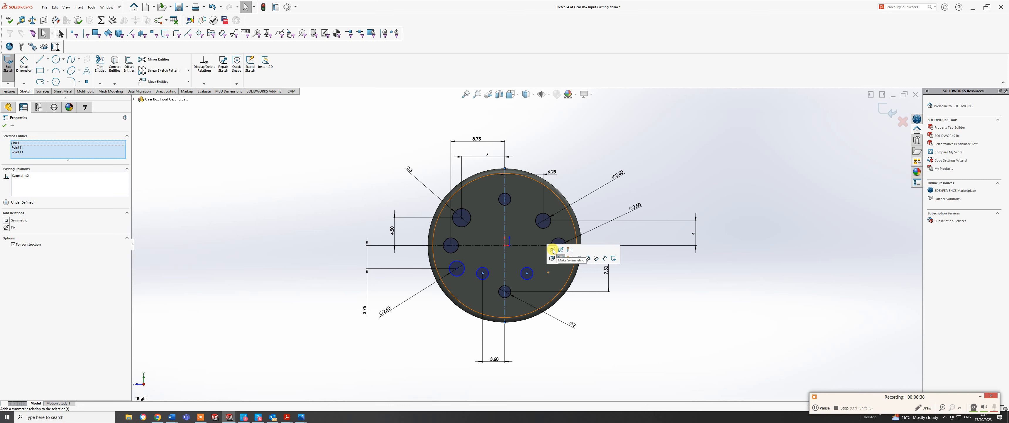
left_click(592, 346)
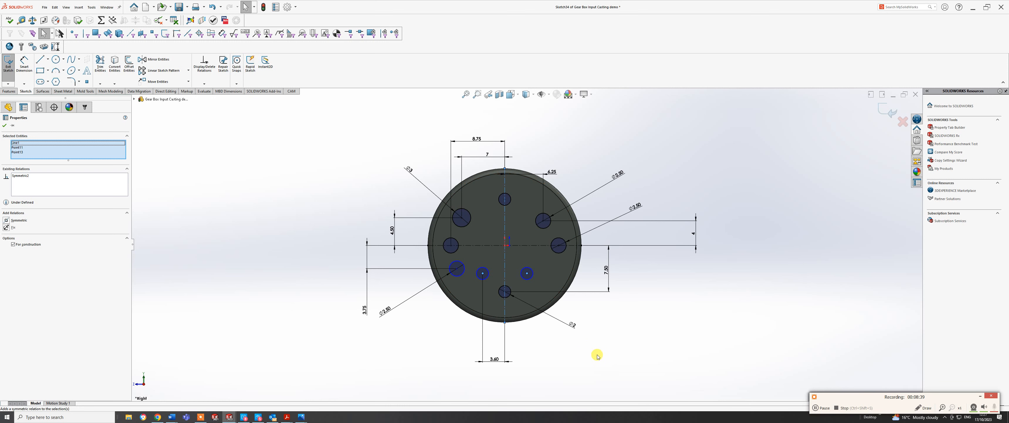
Add a horizontal relation between the centres of the inner lower-left and lower-right circles.
left_click(484, 273)
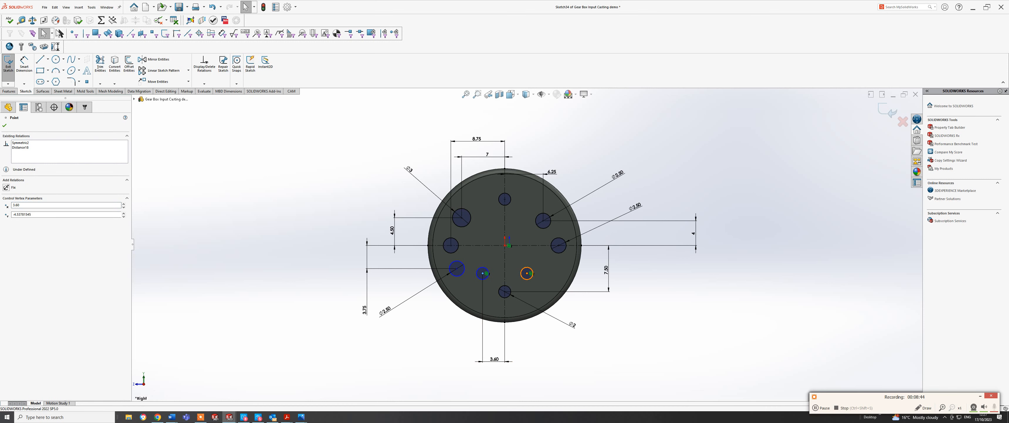
left_click(528, 274, "ctrl")
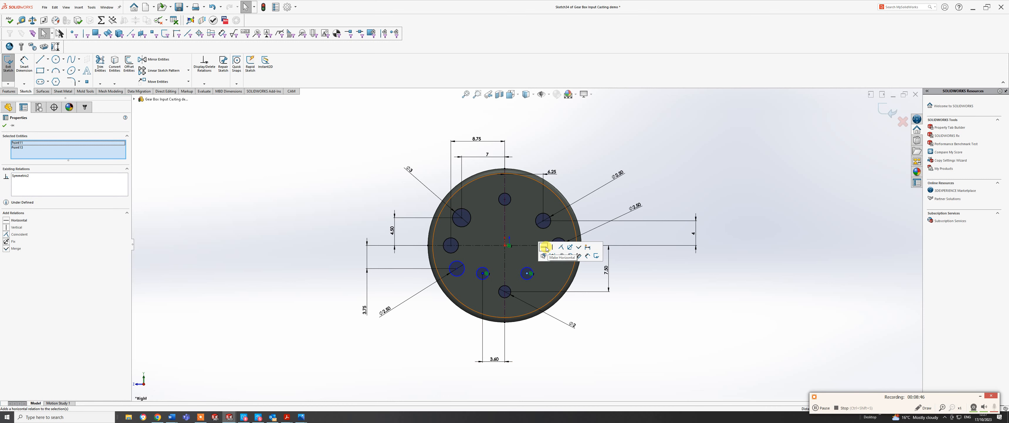
left_click(546, 249)
left_click(581, 380)
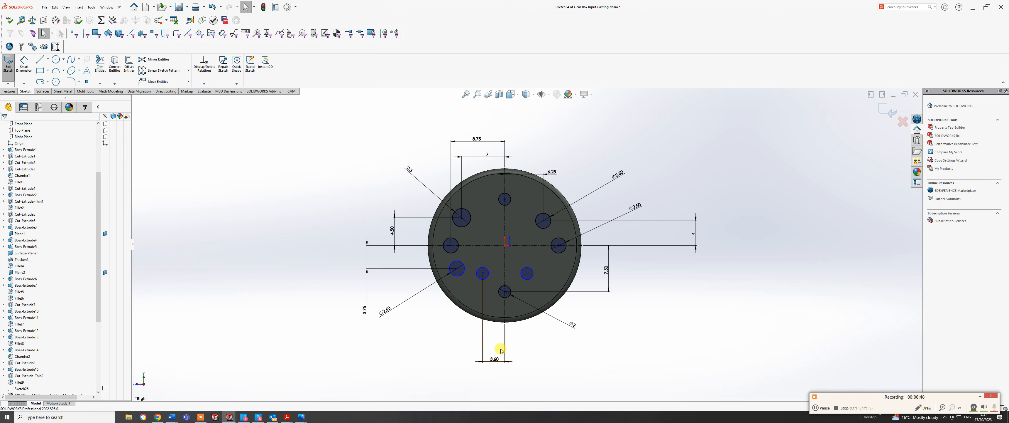
left_click(485, 270)
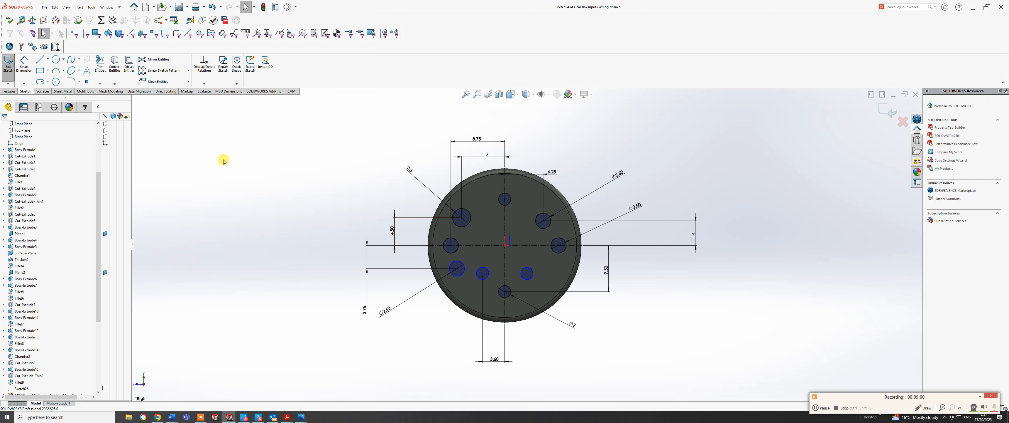
Dimension the lower-right circle's centre 6.5 mm from the horizontal centerline and rearrange the 6.5 mm and 7.5 mm dimensions so they do not overlap.
left_click(23, 65)
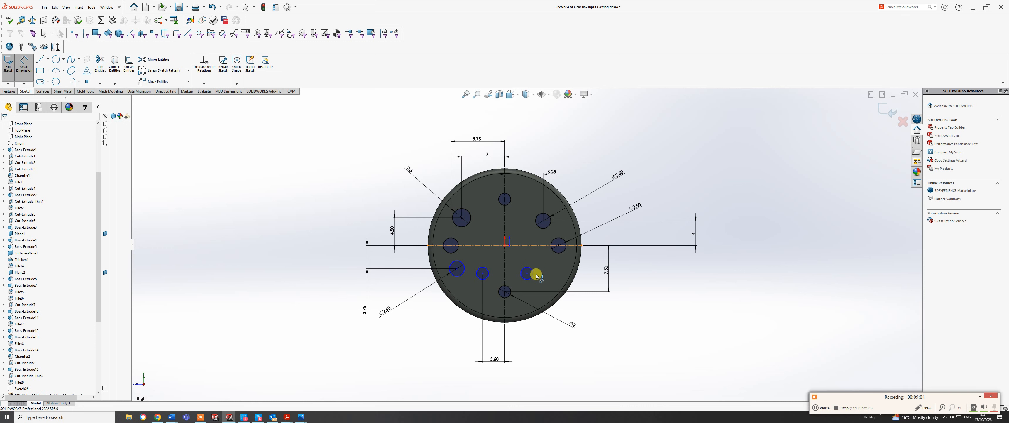
left_click(528, 270)
left_click(528, 274)
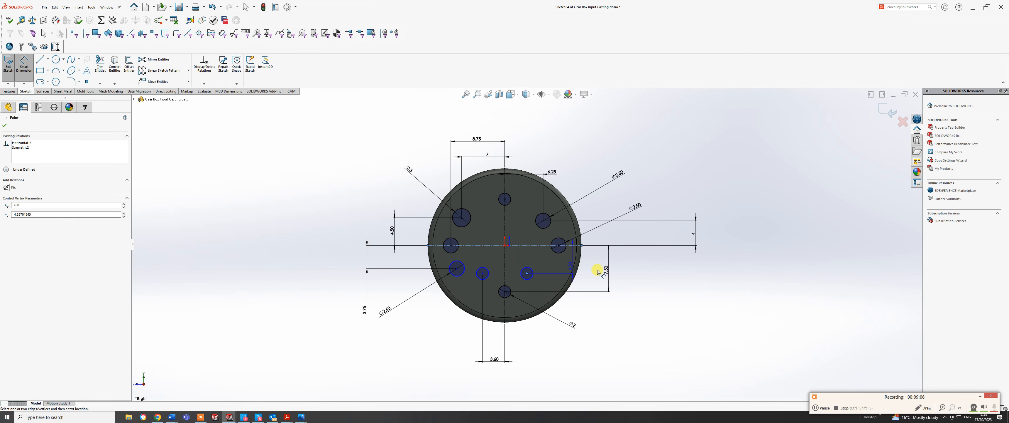
left_click(621, 273)
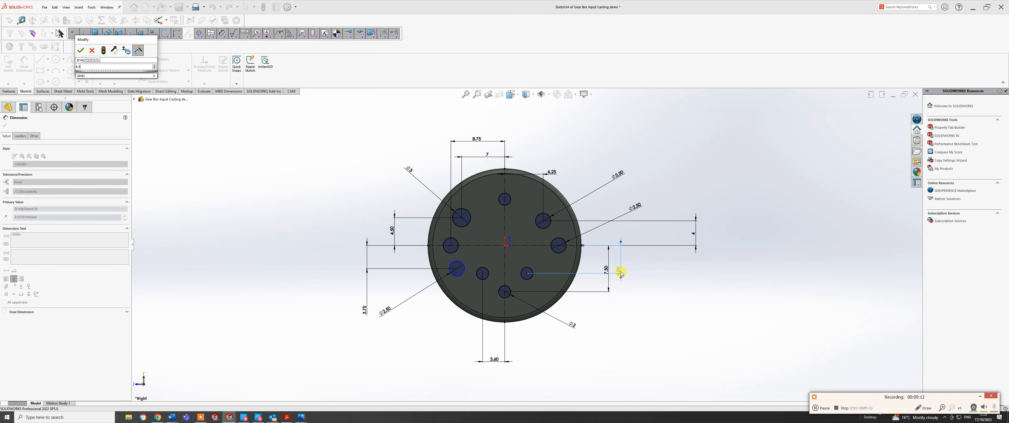
key("Return")
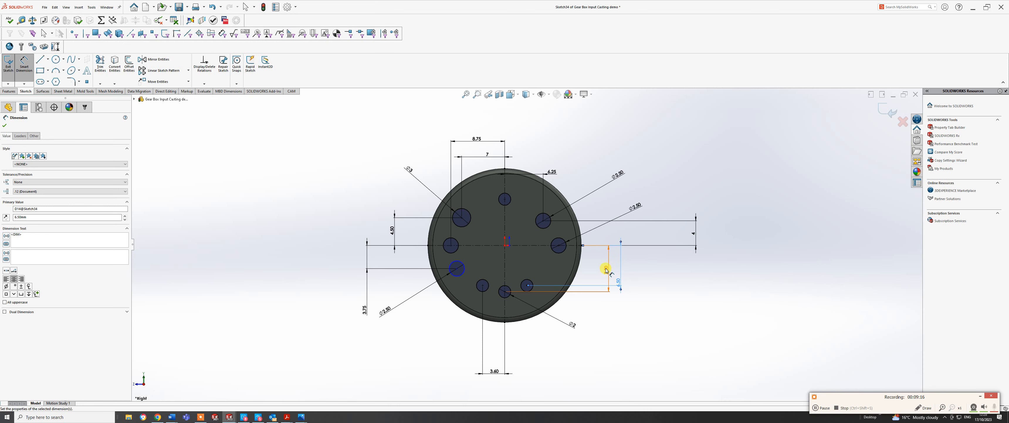
left_click_drag(607, 269, 618, 306)
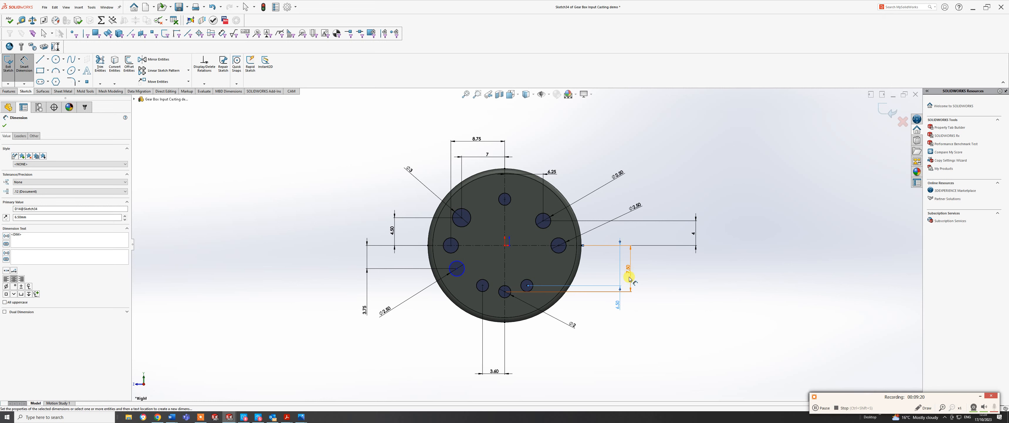
left_click_drag(630, 278, 629, 310)
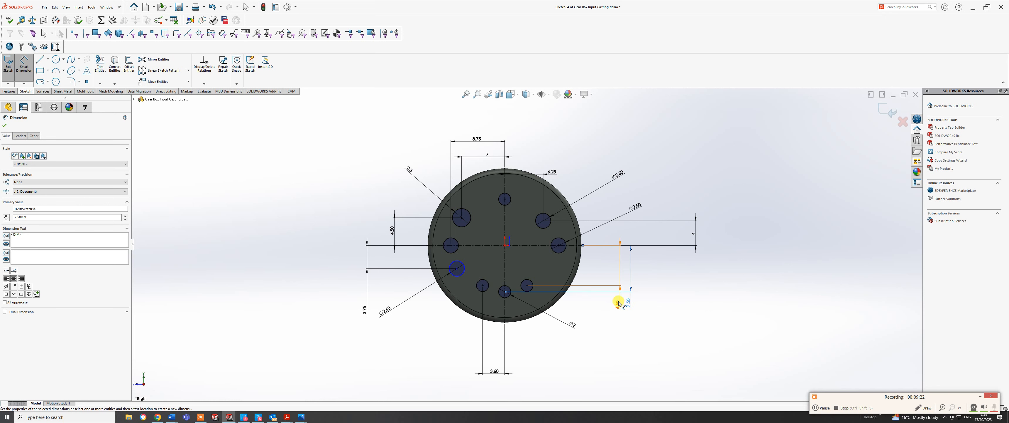
Dimension the distance from the vertical centerline to the outer lower-left circle's centre as 6.25 mm.
left_click(457, 268)
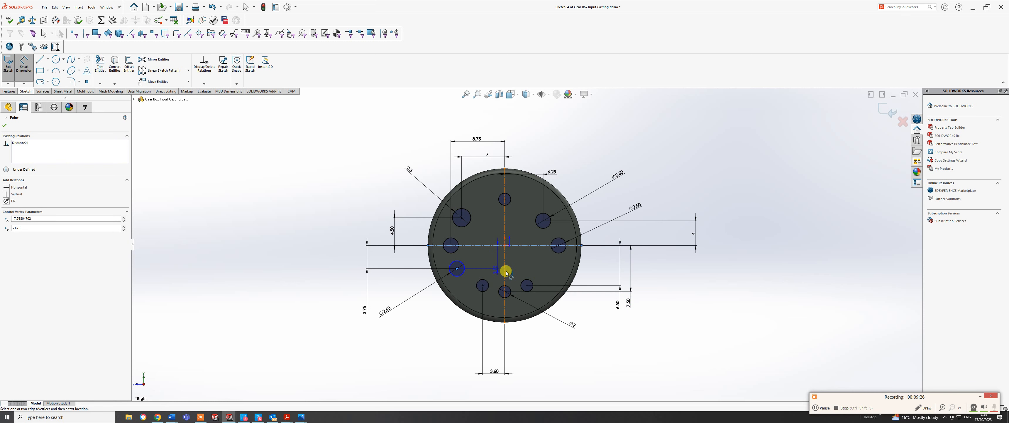
left_click(504, 277)
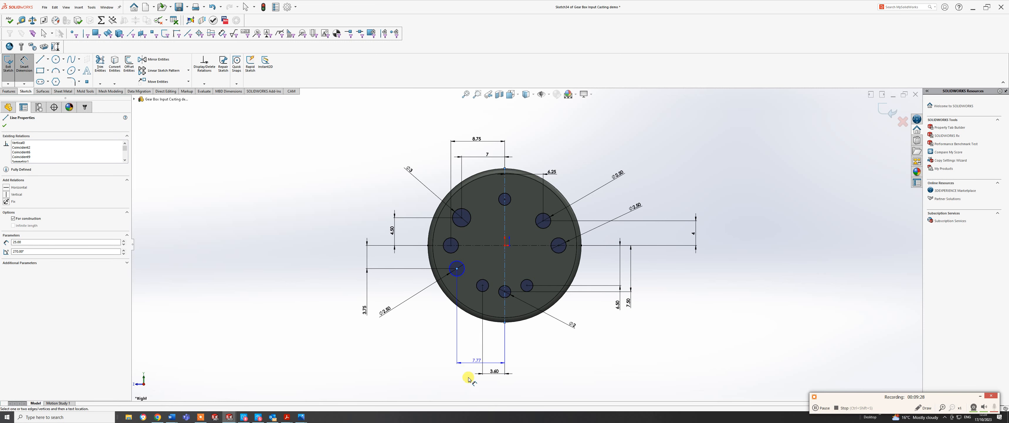
left_click(434, 370)
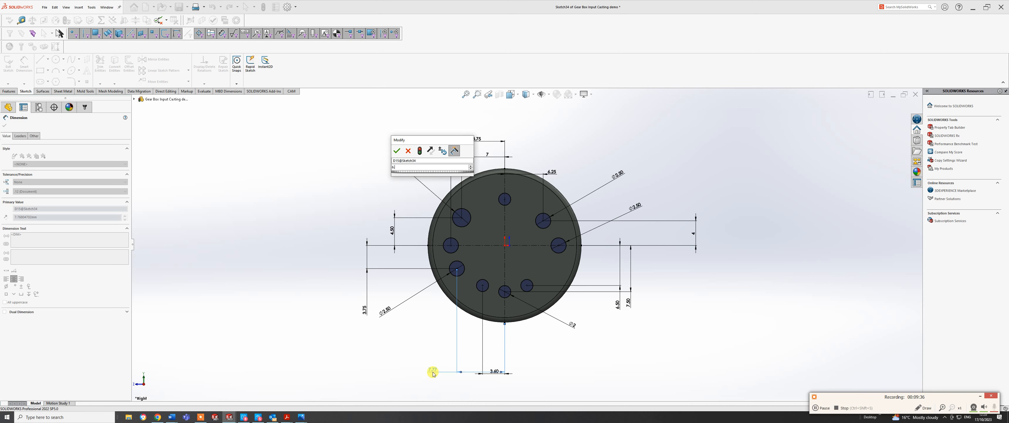
key("Return")
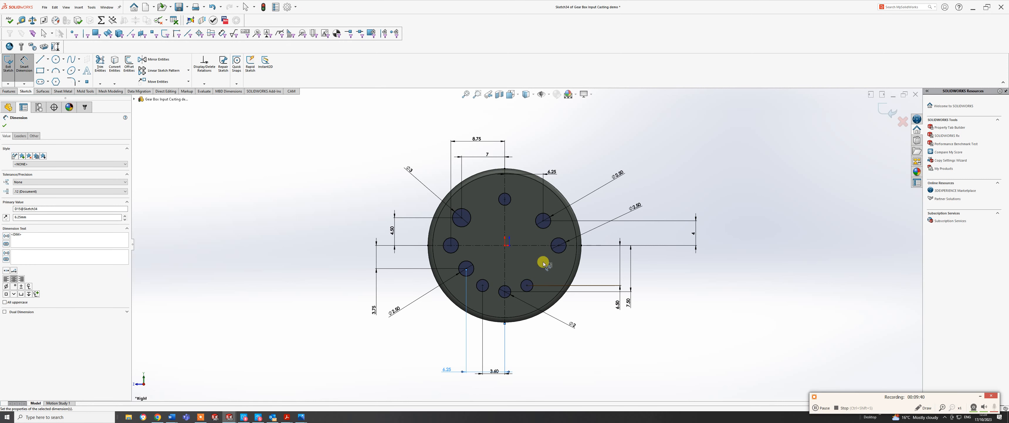
Cut-extrude the hole layout sketch through the disc with the Through All end condition.
middle_click_drag(581, 252, 559, 269)
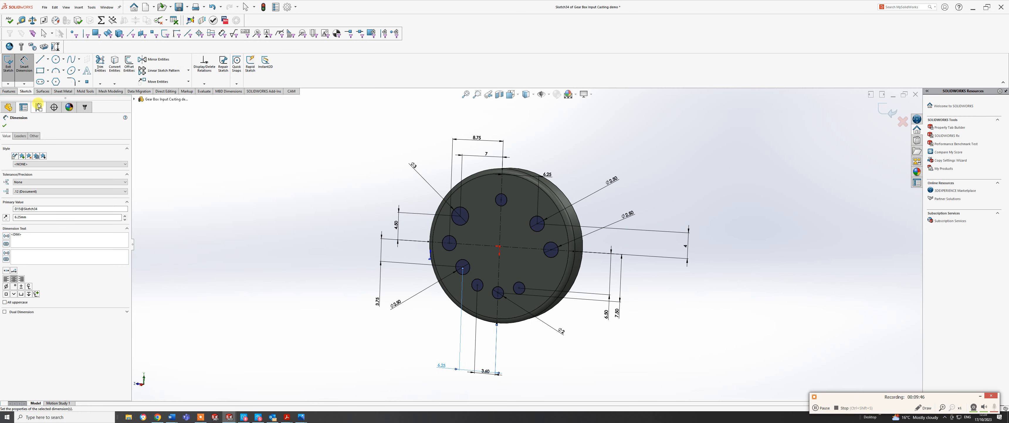
left_click(8, 91)
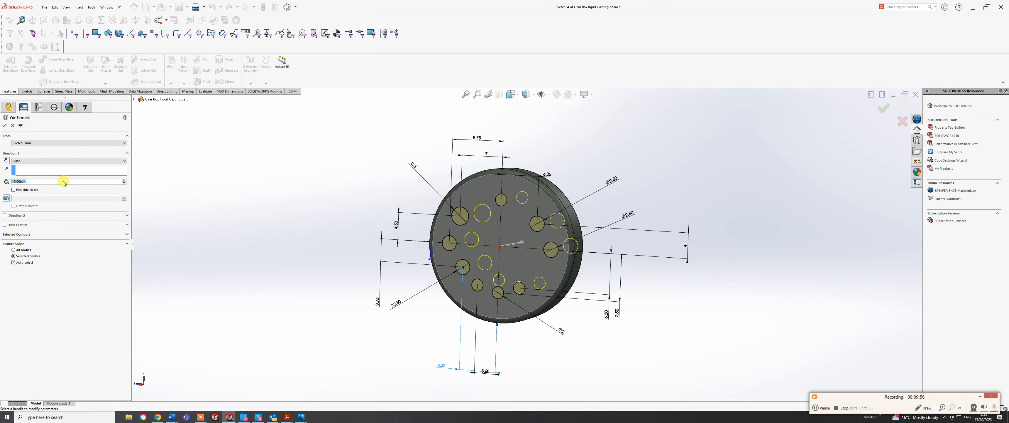
left_click(24, 161)
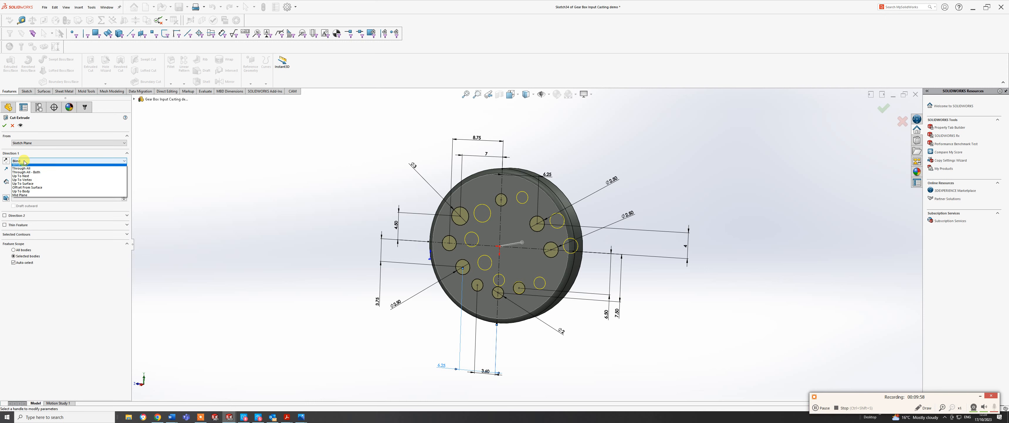
left_click(25, 170)
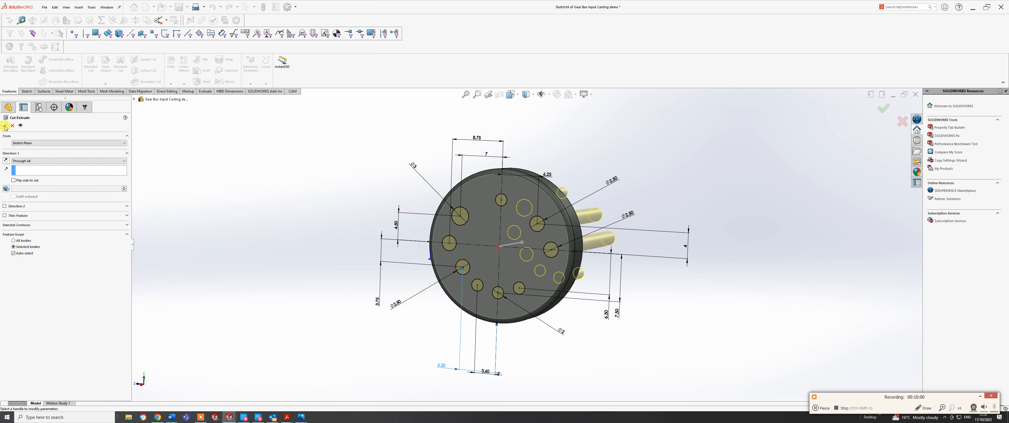
left_click(5, 126)
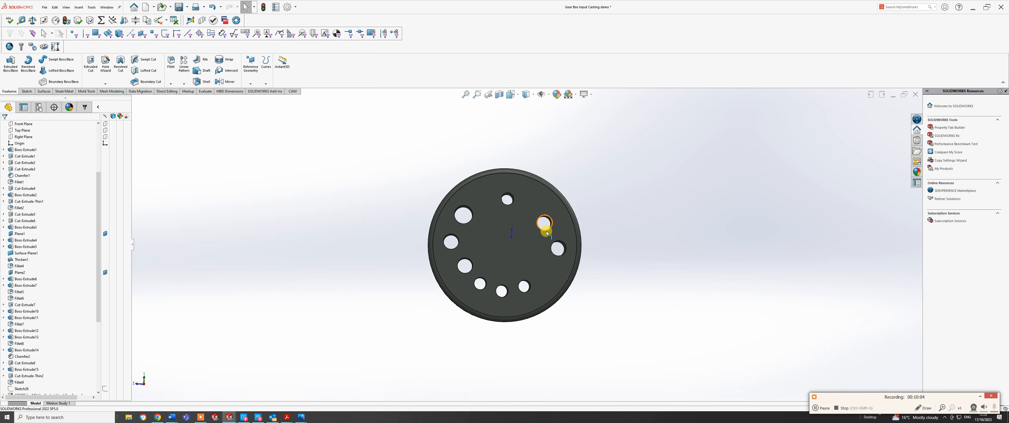
Reopen the hole cut's sketch and draw a circle about 7.3 mm in diameter centred on the origin.
key("space")
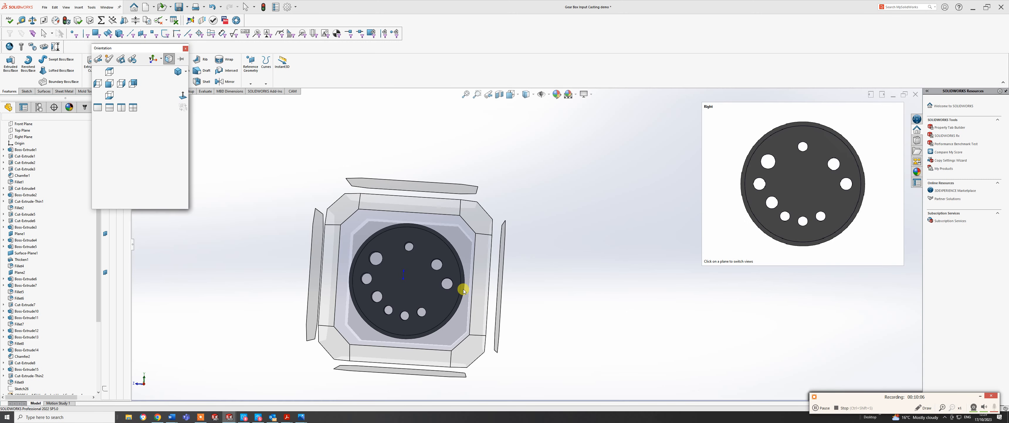
left_click(464, 290)
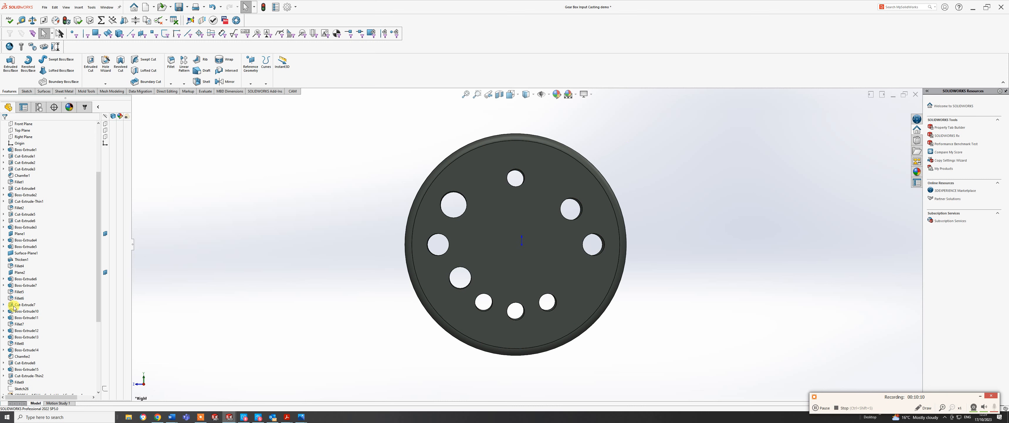
middle_click_drag(476, 273, 456, 283)
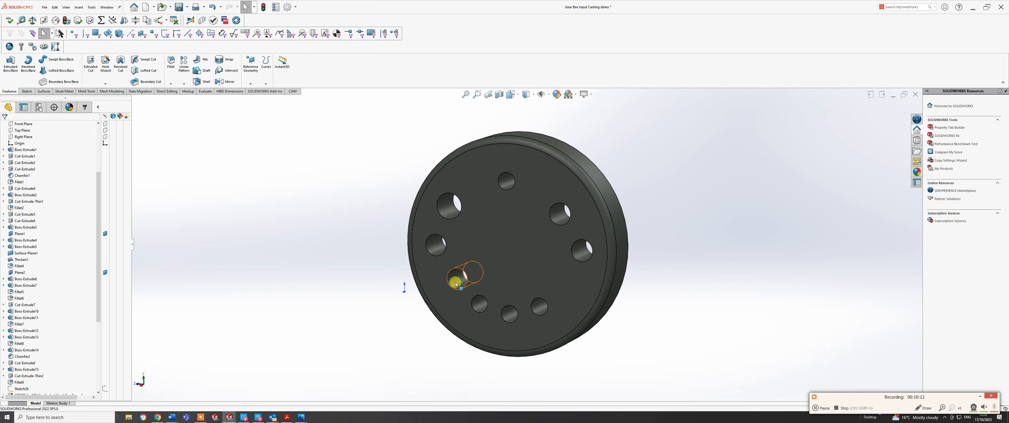
left_click(456, 283)
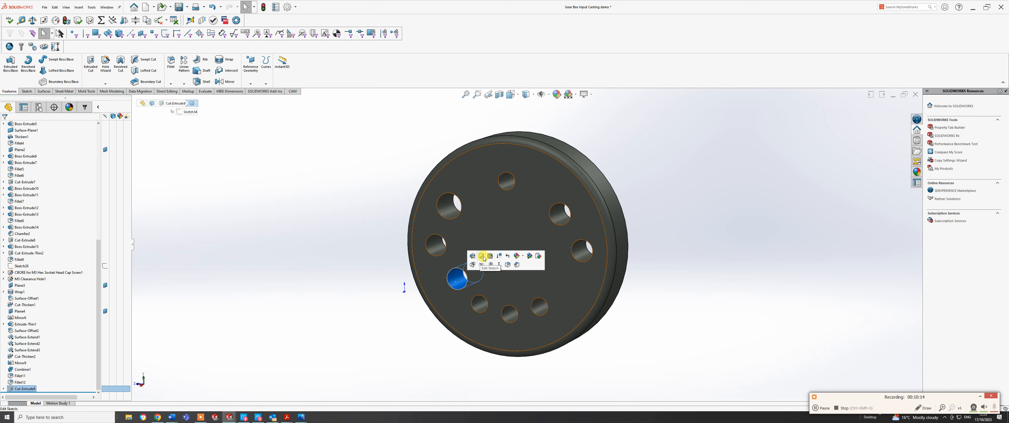
left_click(484, 257)
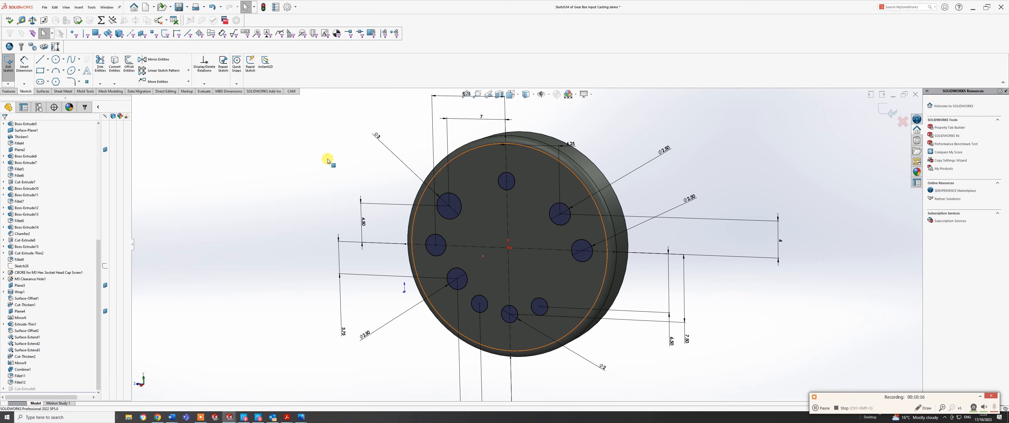
left_click(56, 60)
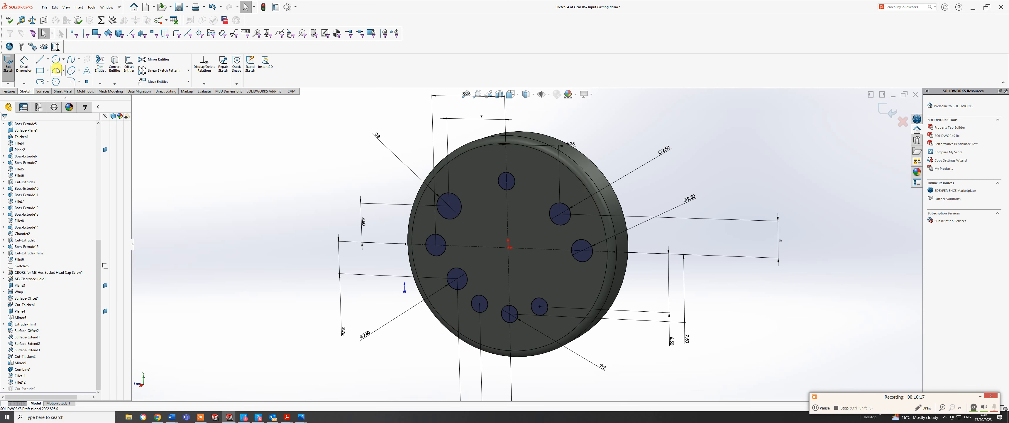
left_click(508, 247)
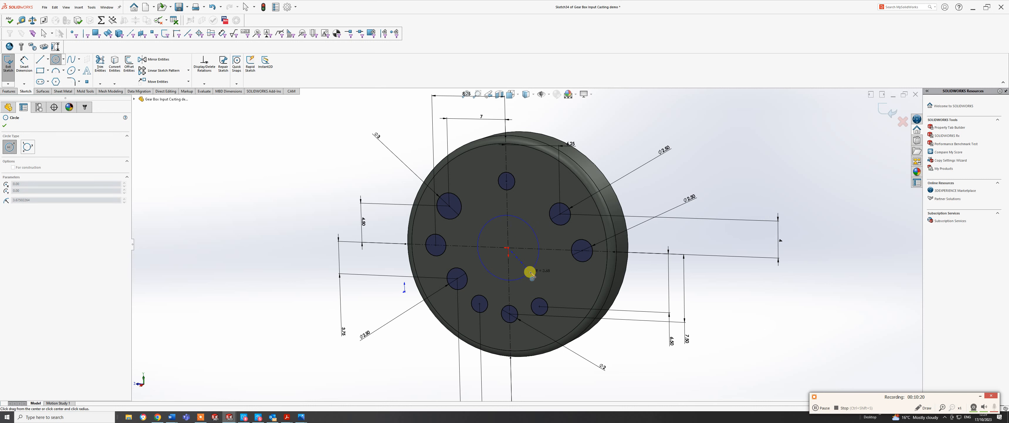
left_click(532, 267)
right_click(533, 271)
left_click(545, 277)
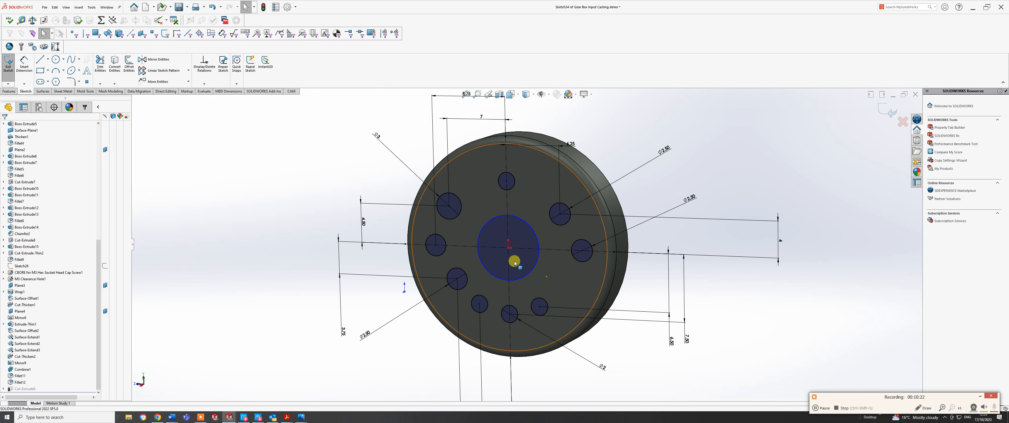
Dimension the central circle's diameter as 6.5 mm and exit the sketch to rebuild the cut.
left_click(524, 274)
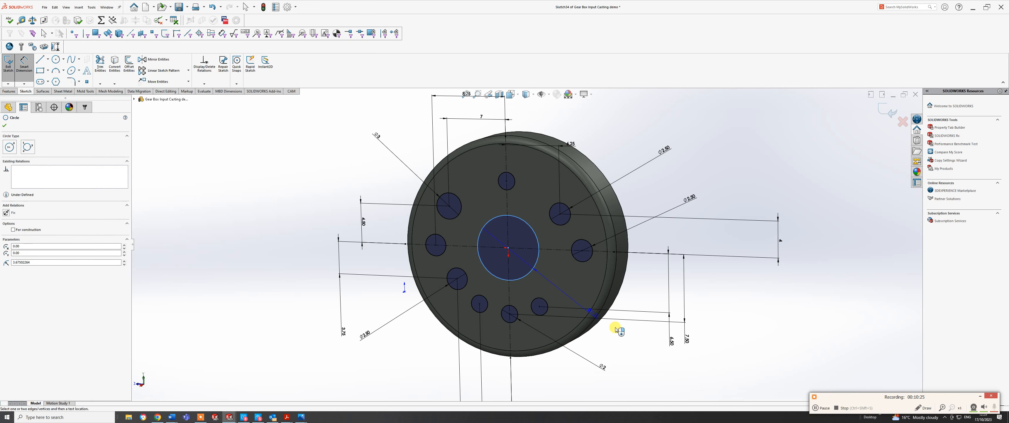
left_click(656, 369)
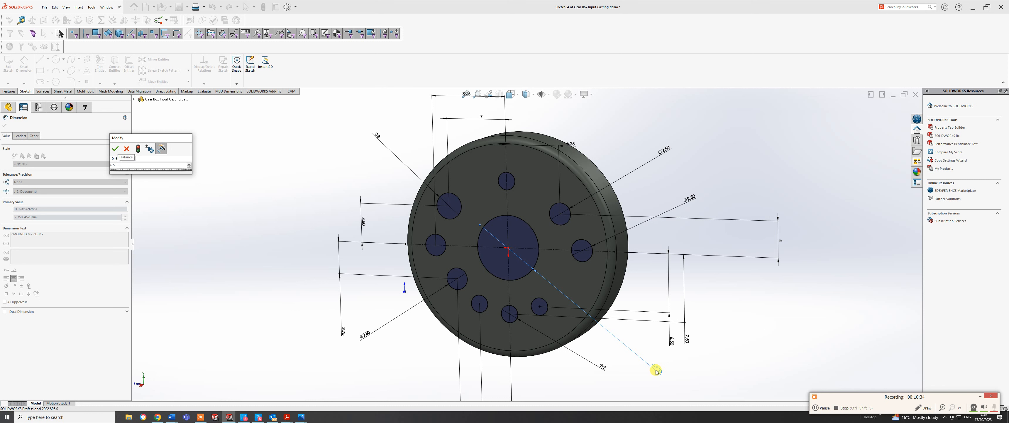
key("Return")
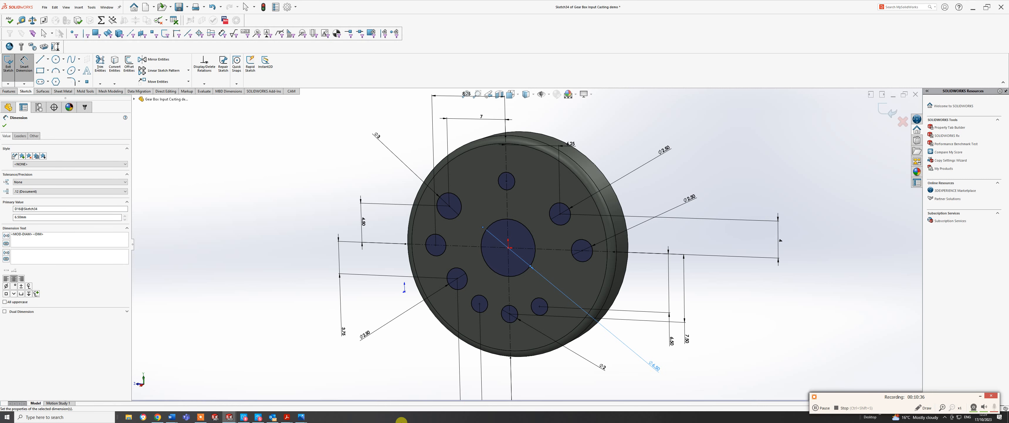
left_click(5, 125)
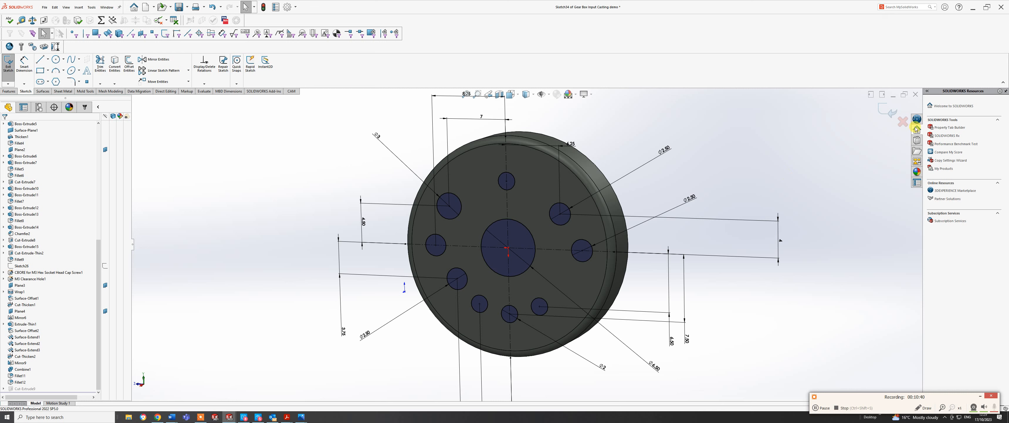
left_click(886, 112)
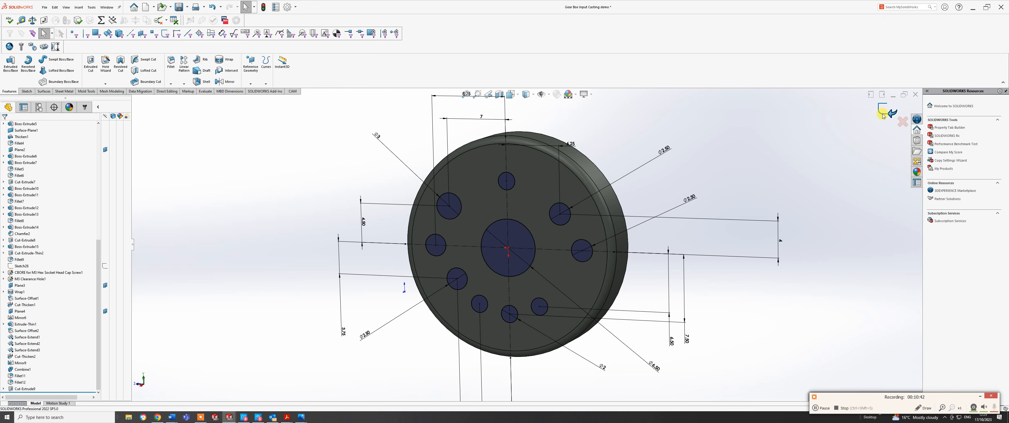
Move the Cut-Extrude9 hole cut up the feature history to directly after Fillet7.
mouse_move(518, 253)
middle_mouse_down()
mouse_move(543, 232)
mouse_move(530, 239)
mouse_move(567, 237)
mouse_move(533, 243)
middle_mouse_up()
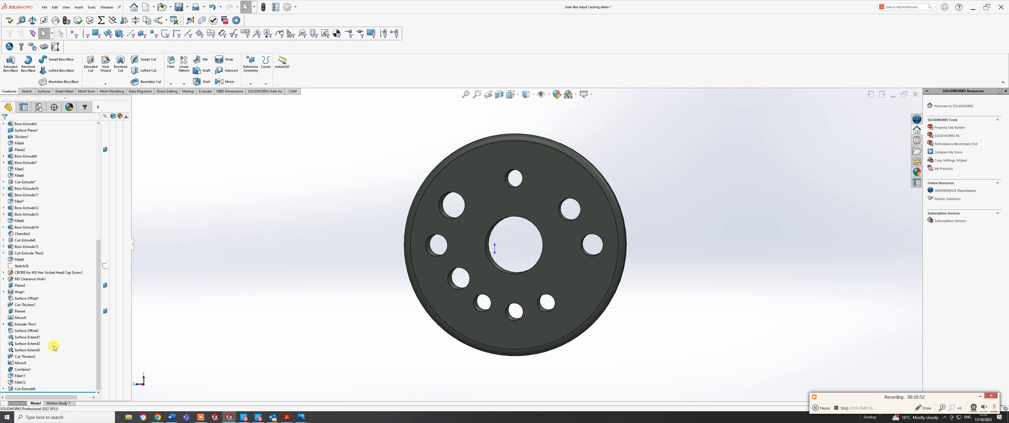
middle_click_drag(590, 214, 554, 223)
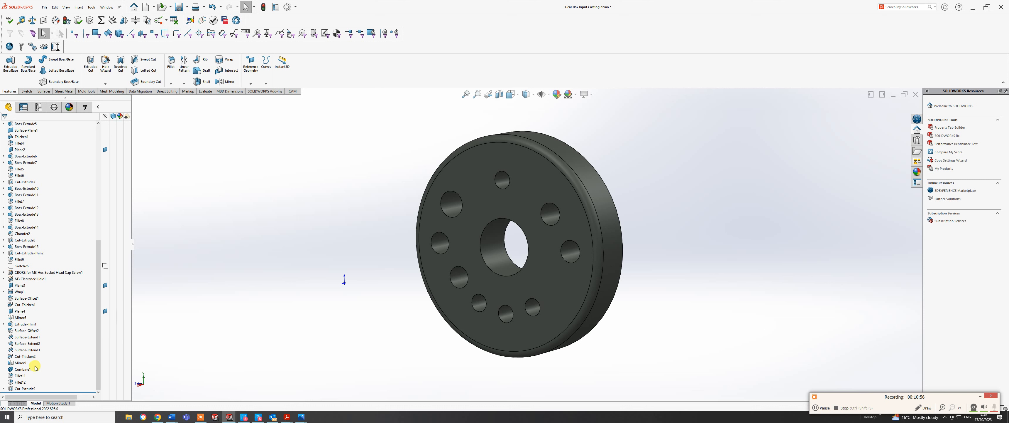
left_click(20, 388)
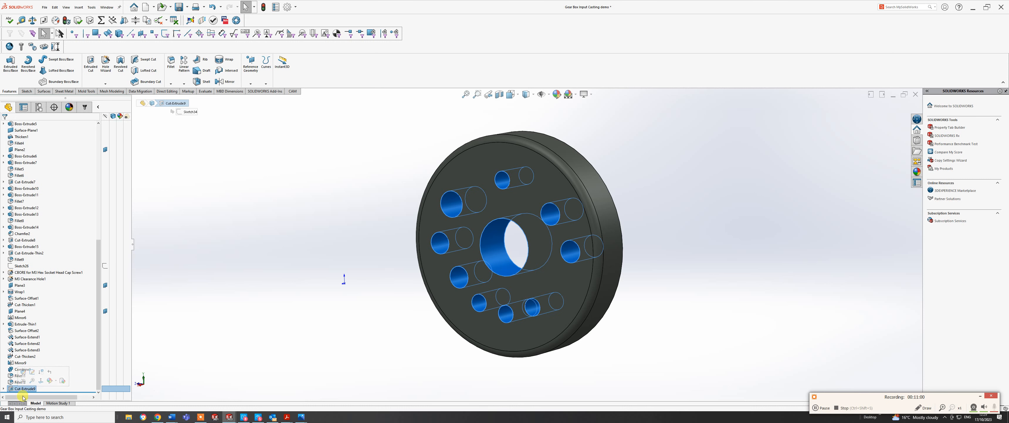
left_click(267, 220)
left_click(589, 177)
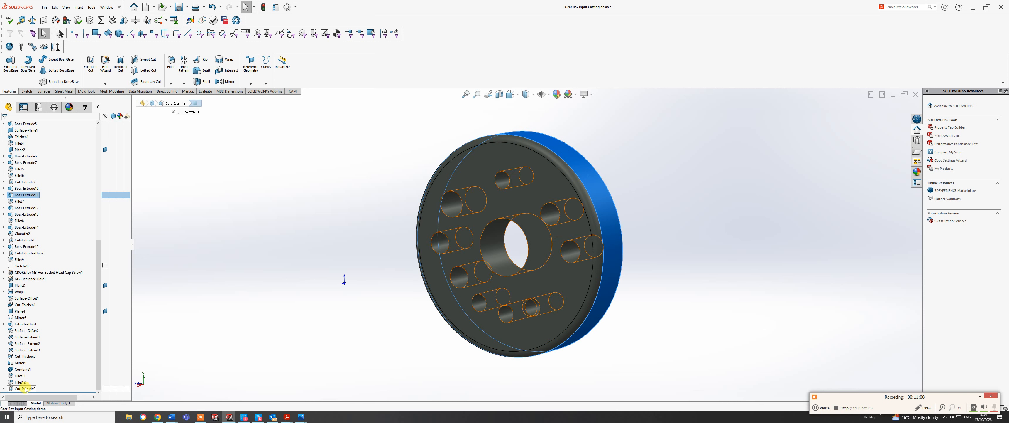
left_click_drag(25, 388, 42, 202)
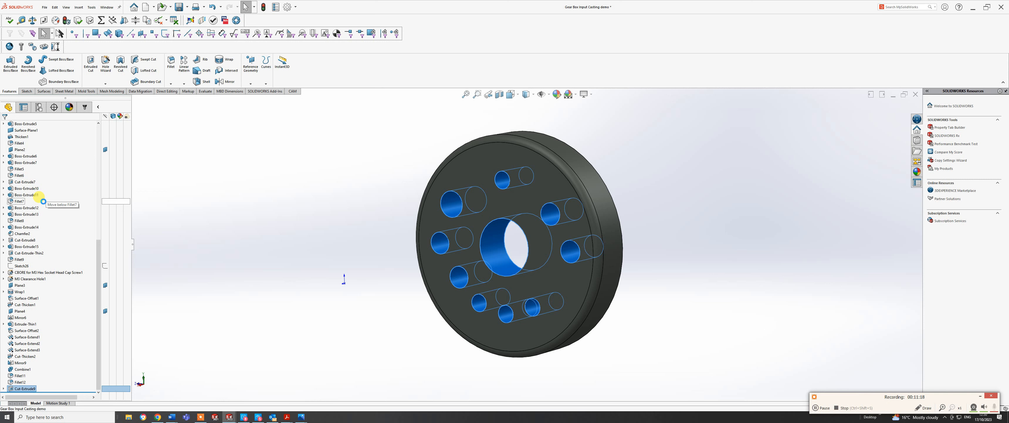
left_click_drag(43, 202, 44, 203)
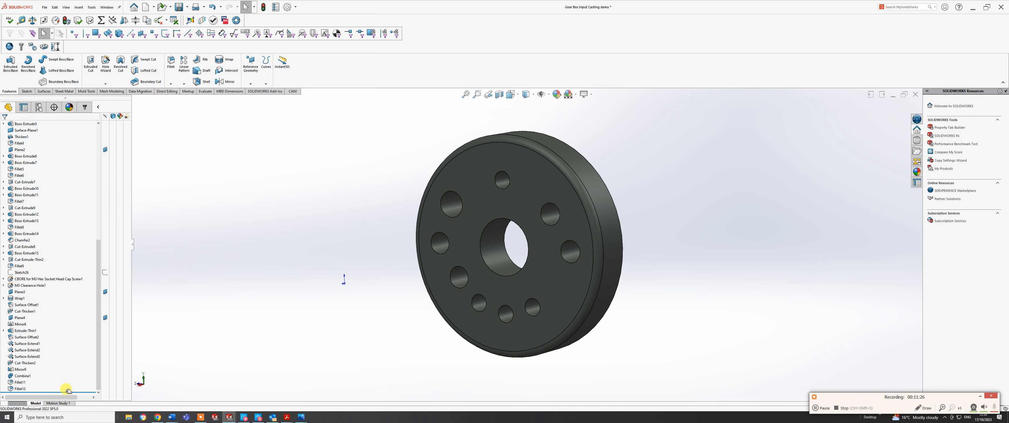
Roll the model history back to just after the hole cut Cut-Extrude9.
left_click_drag(67, 390, 77, 207)
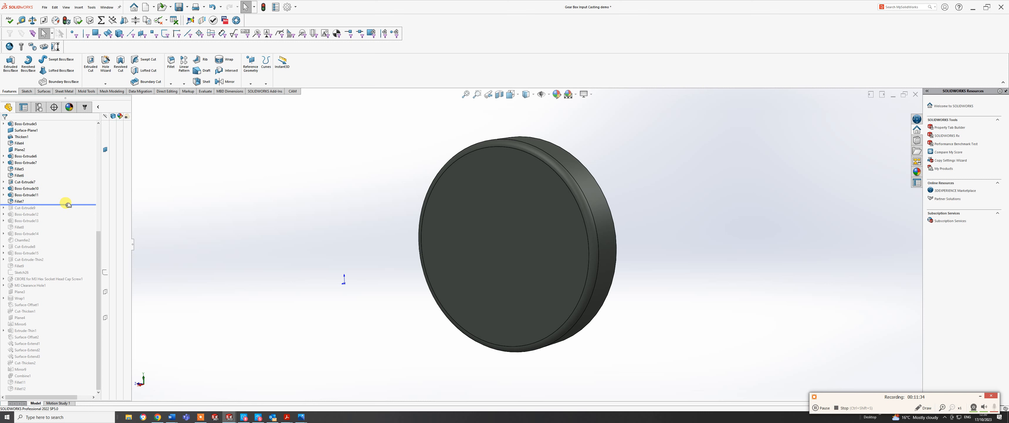
left_click_drag(68, 204, 63, 210)
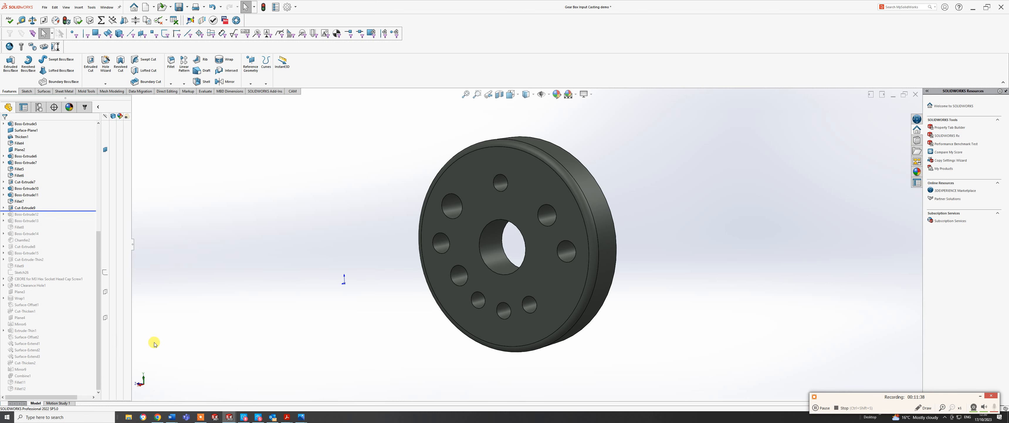
middle_click_drag(509, 262, 398, 230)
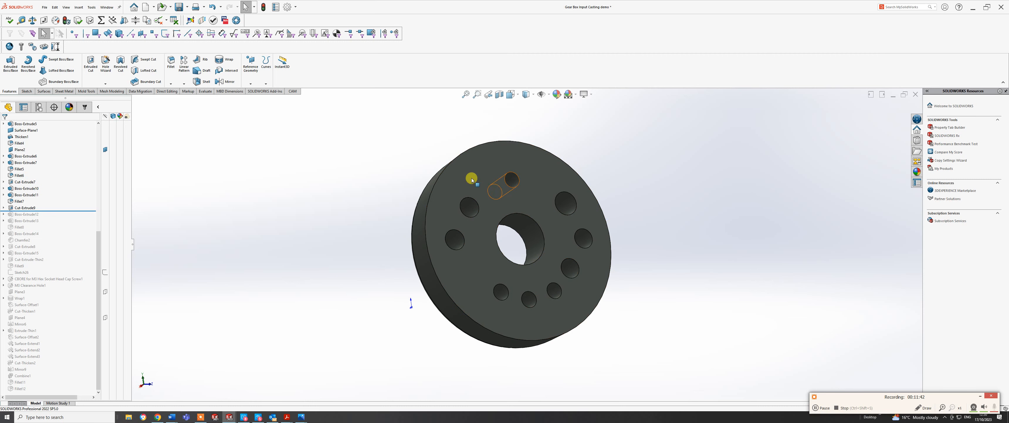
left_click(198, 418)
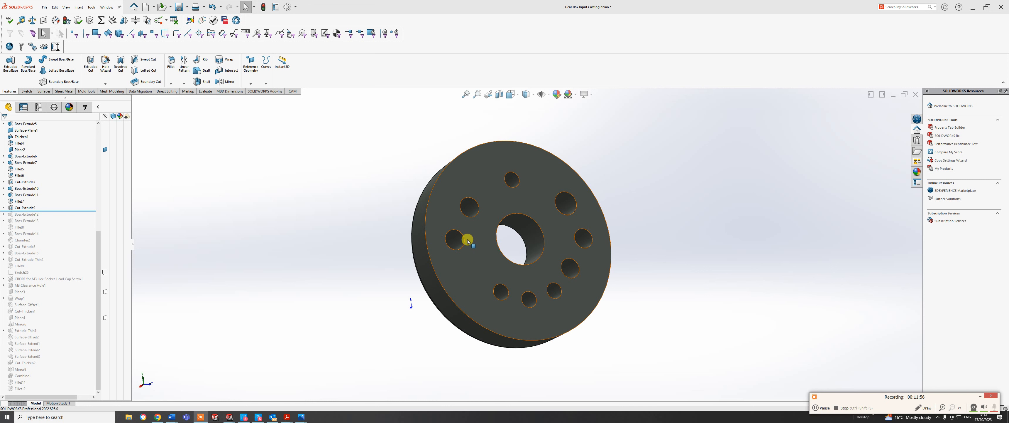
middle_click_drag(580, 239, 598, 283)
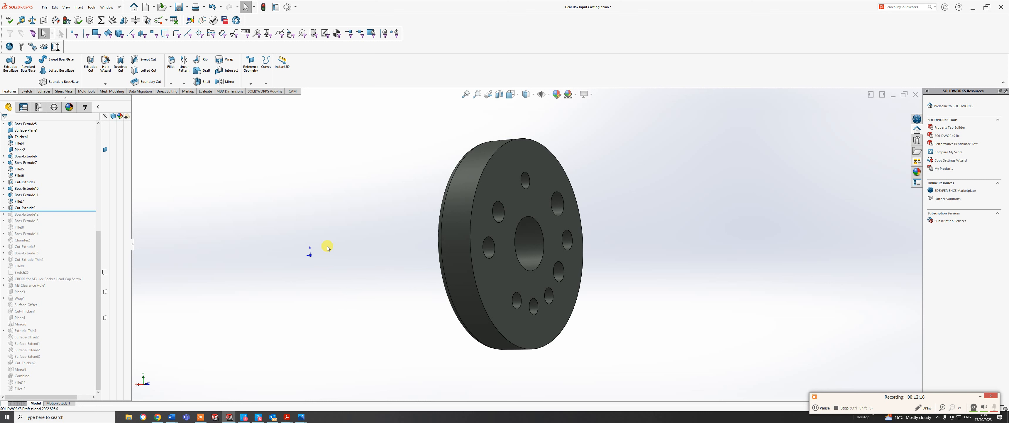
middle_click_drag(552, 199, 509, 154)
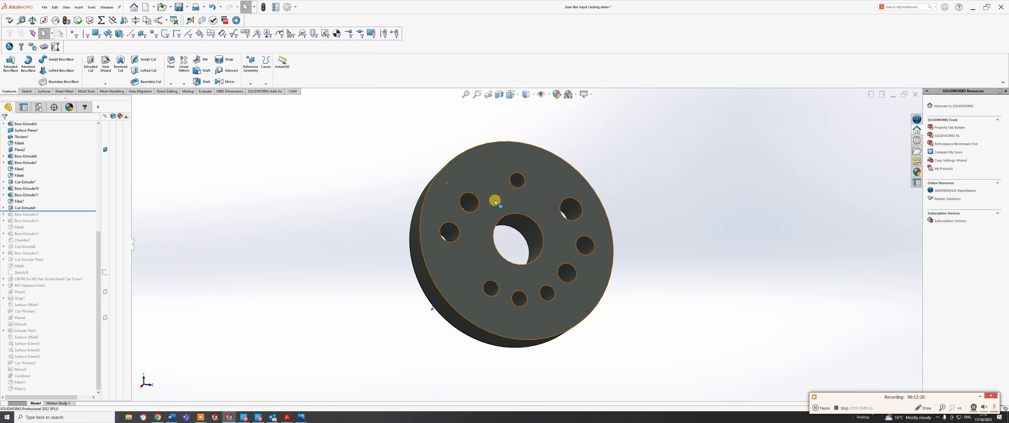
Start a sketch on the disc's holed front face and draw a circle about 21.5 mm in diameter centred on the origin.
left_click(26, 91)
left_click(8, 63)
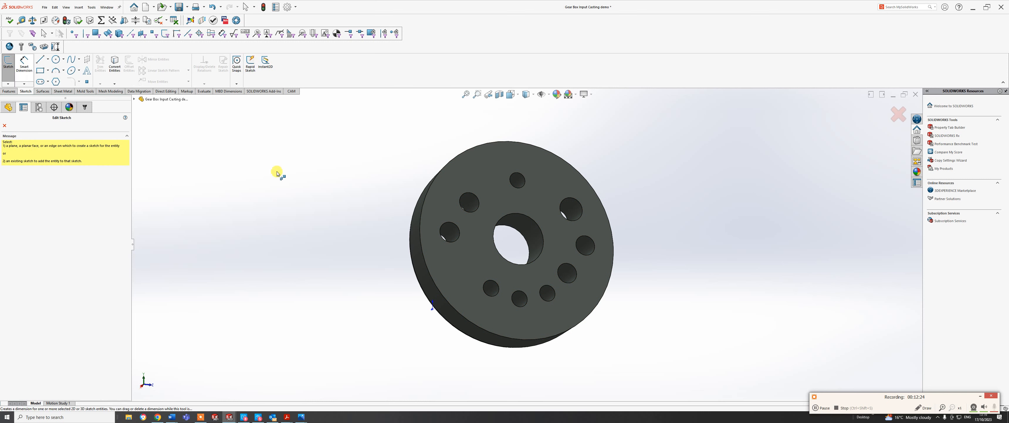
left_click(524, 218)
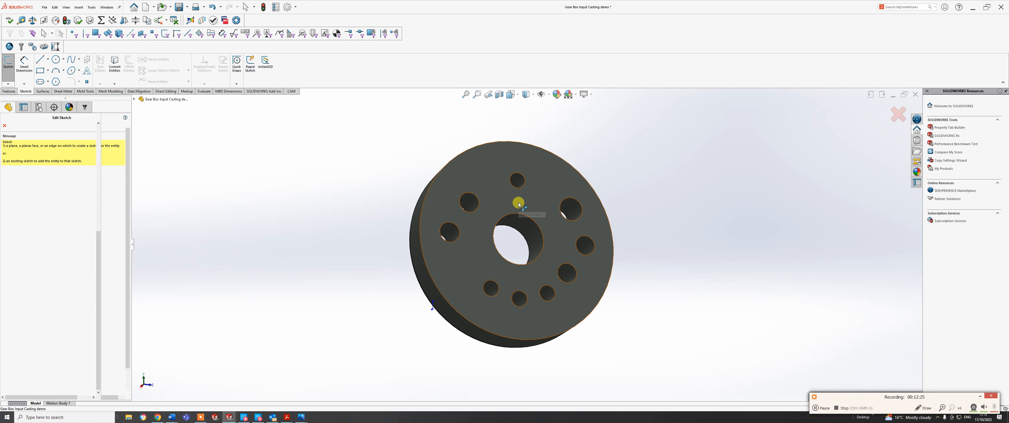
left_click(56, 60)
left_click(519, 237)
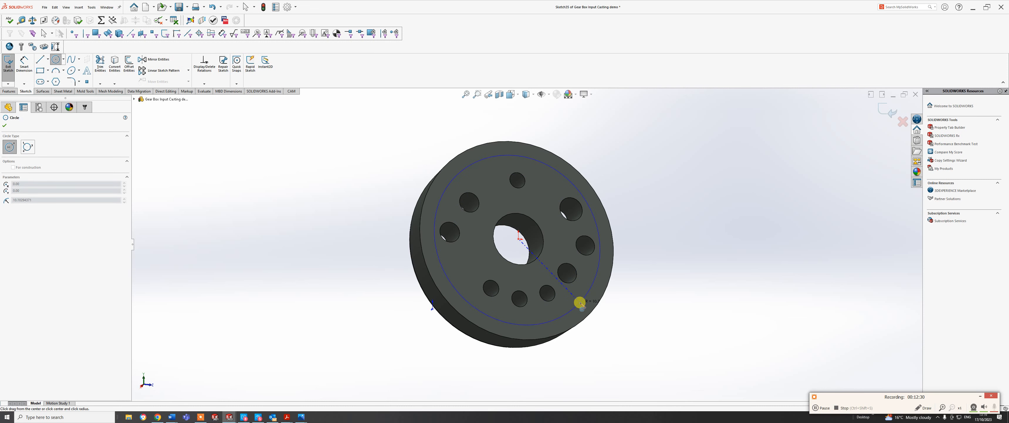
left_click(582, 306)
right_click(582, 306)
left_click(594, 307)
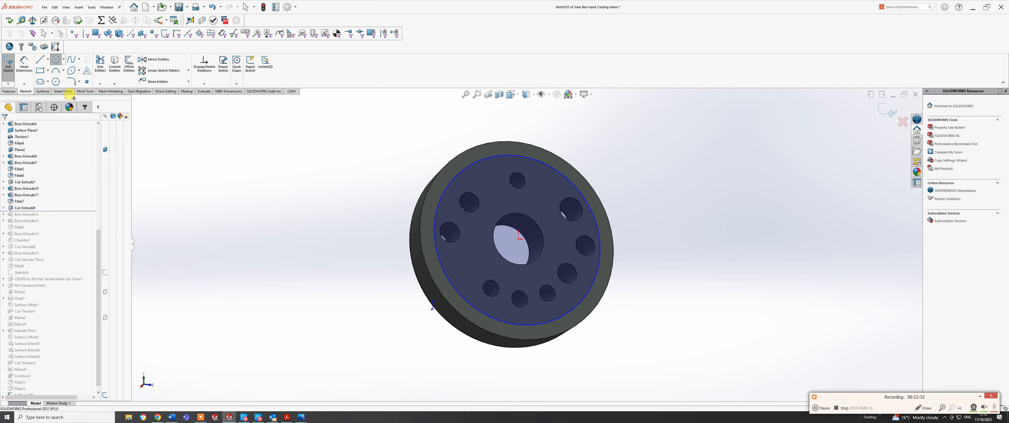
Dimension the large origin-centred circle's diameter as 20 mm.
left_click(22, 64)
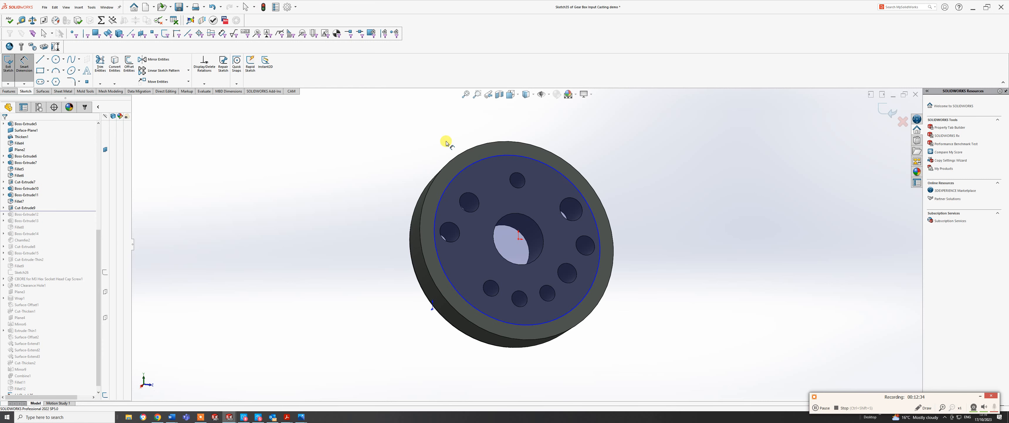
left_click(485, 161)
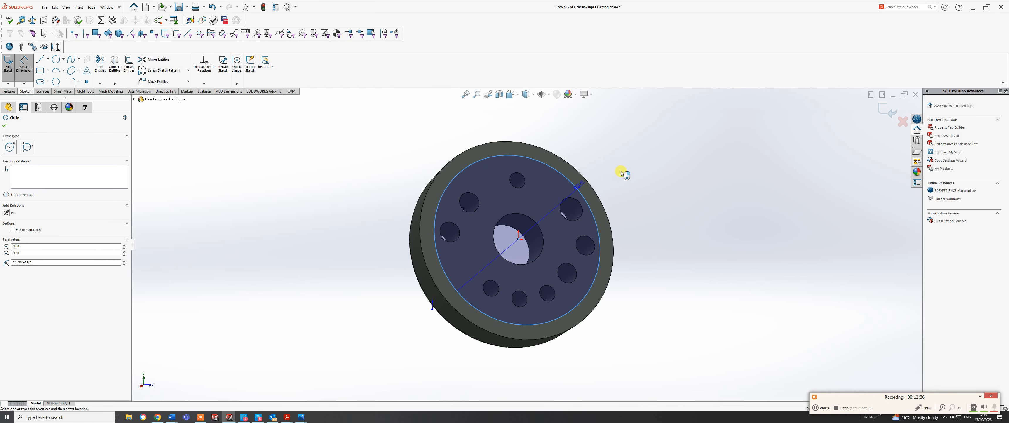
left_click(699, 183)
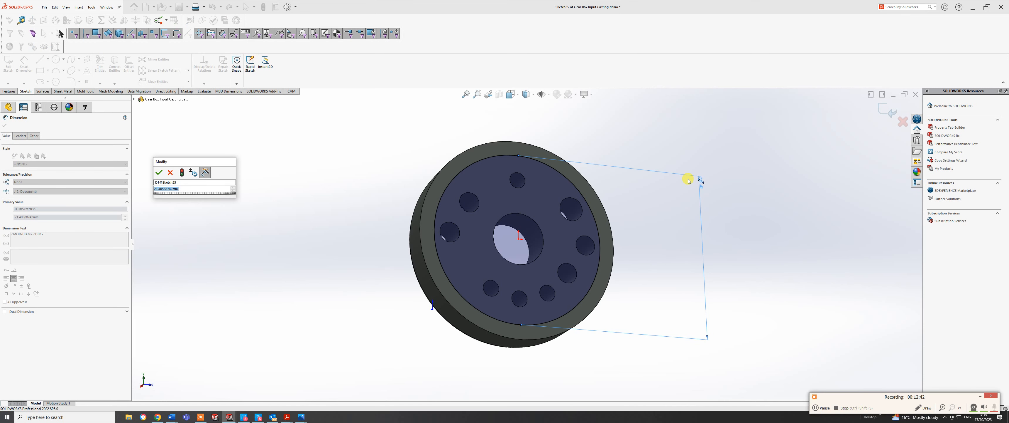
key("Return")
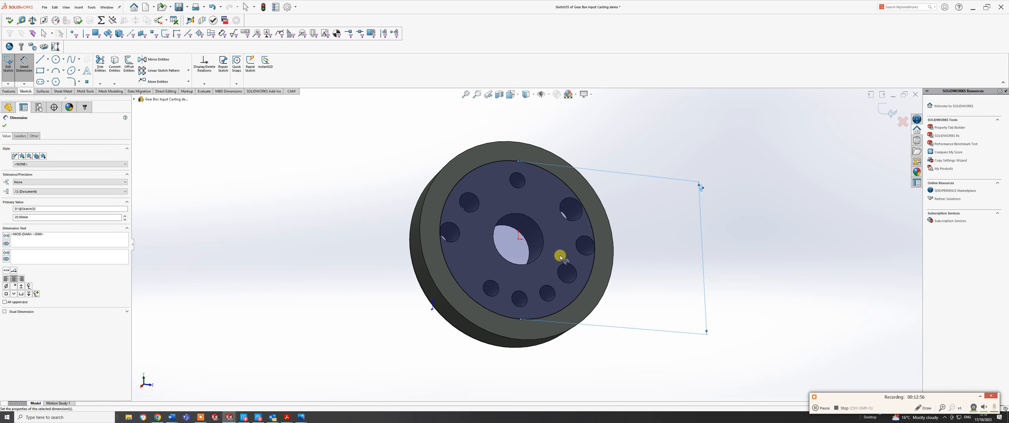
Examine the sketched circle against the hole layout from the front and back of the disc.
key("space")
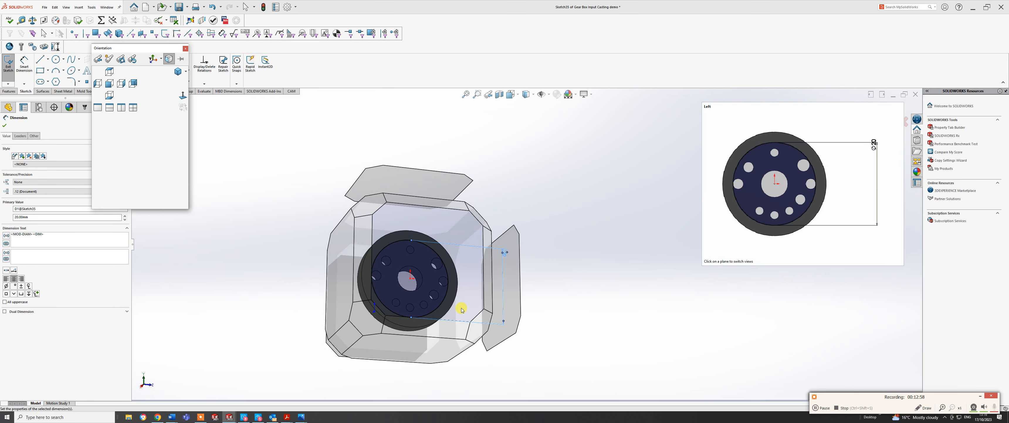
left_click(462, 308)
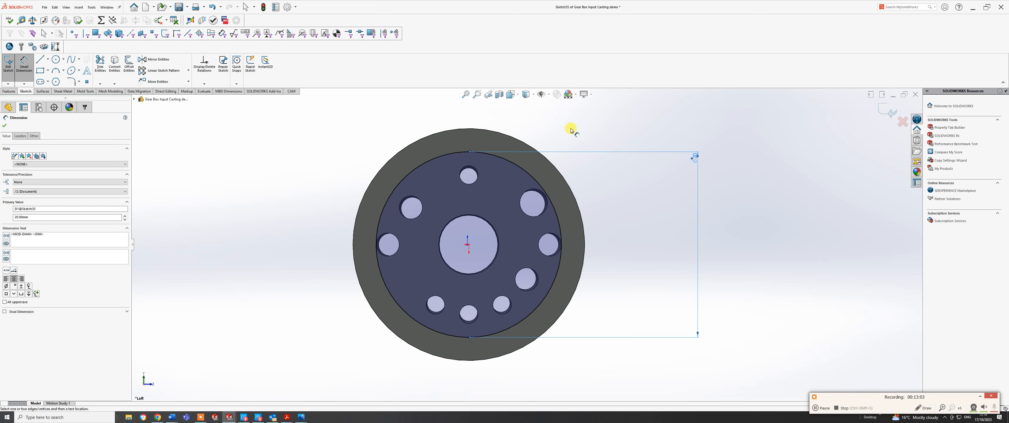
left_click(593, 95)
middle_click_drag(522, 241, 611, 248)
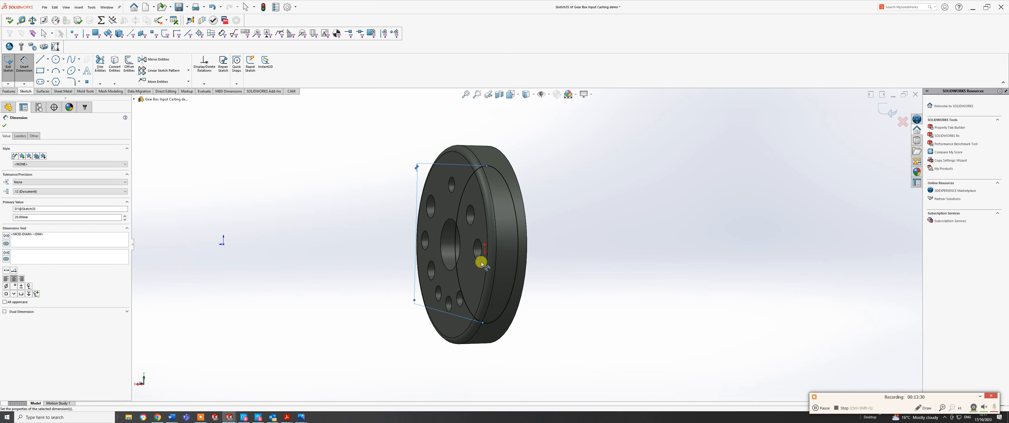
middle_click_drag(493, 228, 397, 223)
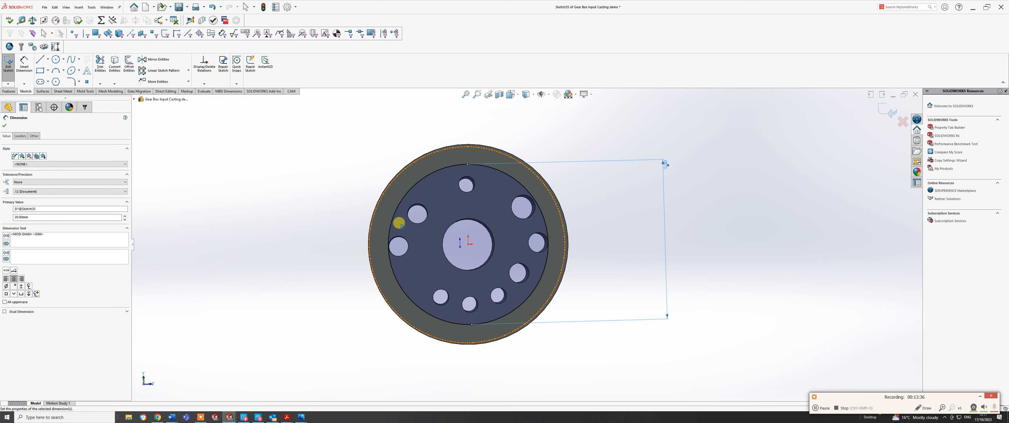
scroll(403, 226, "down", 2)
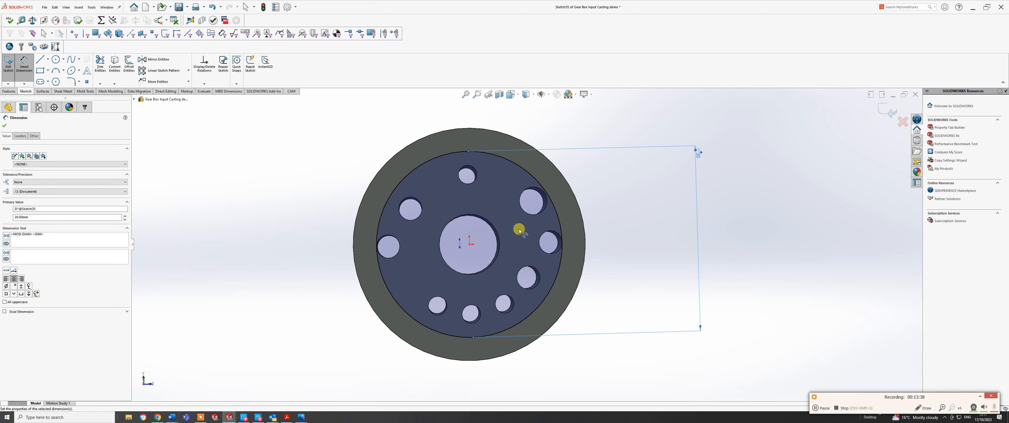
Draw two circles about 9.15 mm in diameter, centred on the lower-left and lower-right small holes flanking the bottom hole.
key("space")
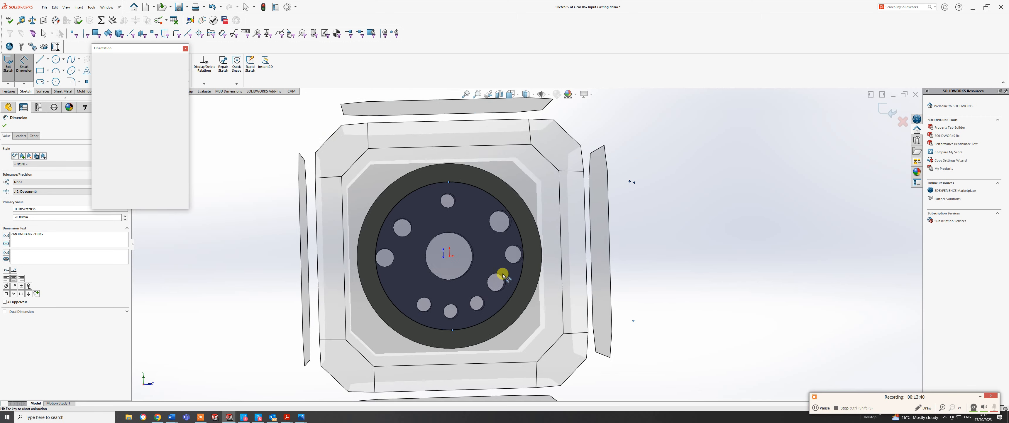
left_click(457, 337)
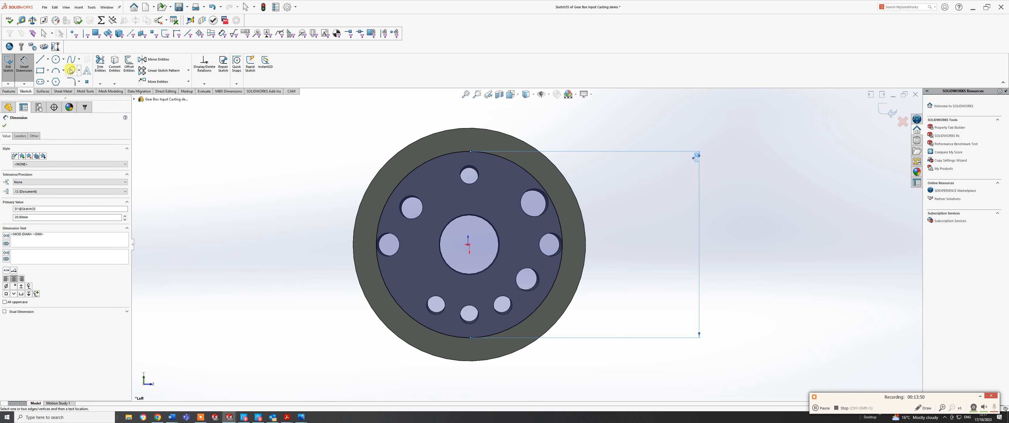
left_click(55, 60)
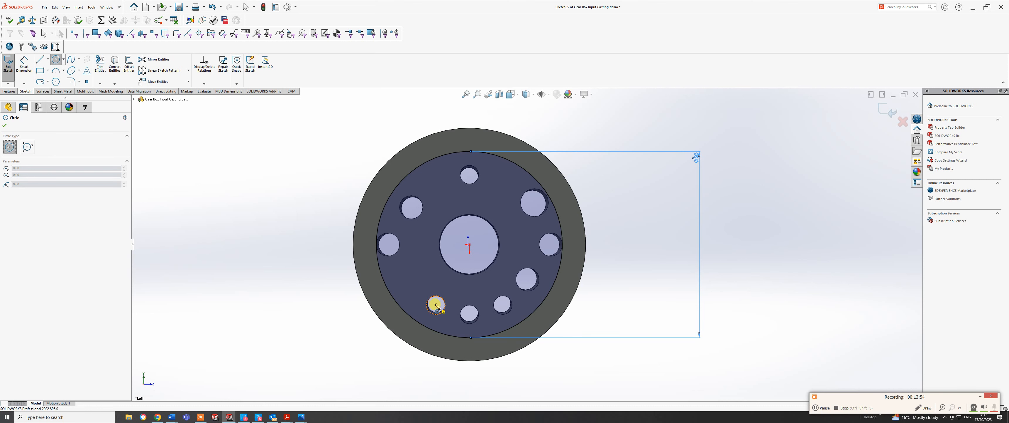
left_click(436, 305)
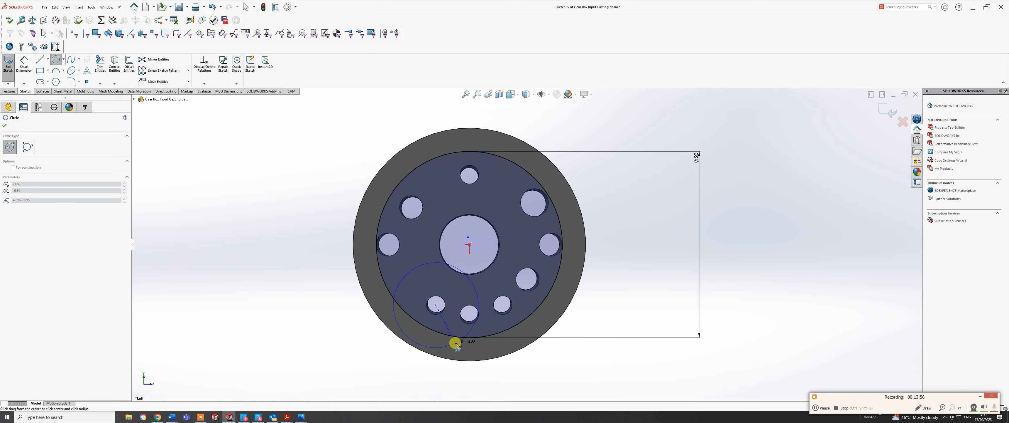
left_click(456, 345)
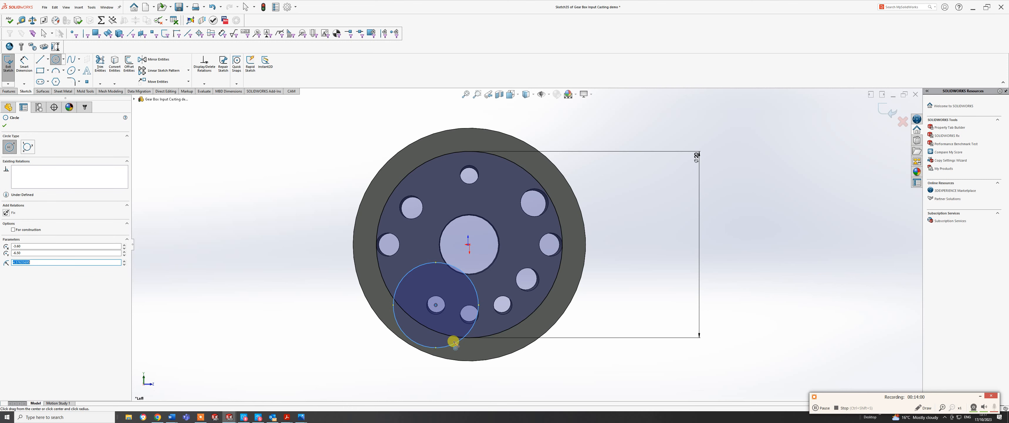
left_click(504, 305)
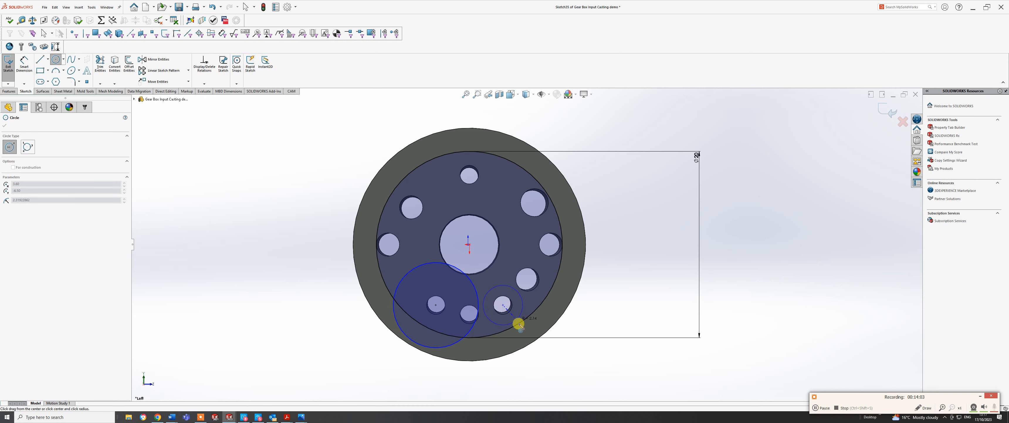
left_click(530, 338)
right_click(529, 338)
left_click(531, 335)
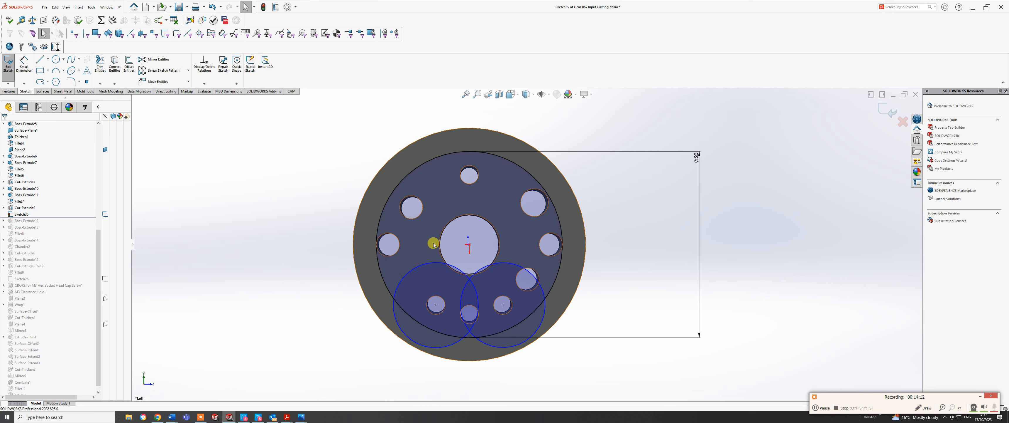
Make the two lower circles equal and dimension their diameter as 4.75*2, giving 9.5 mm.
left_click(503, 264)
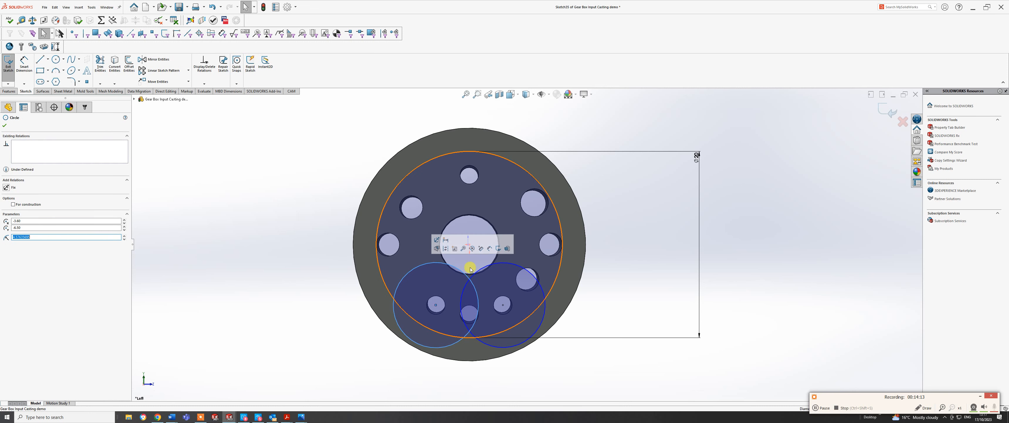
left_click(505, 266, "ctrl")
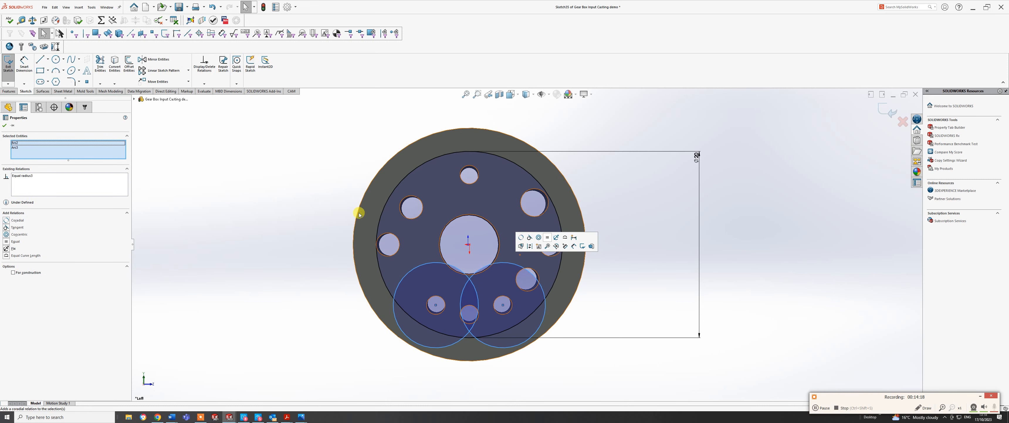
left_click(24, 65)
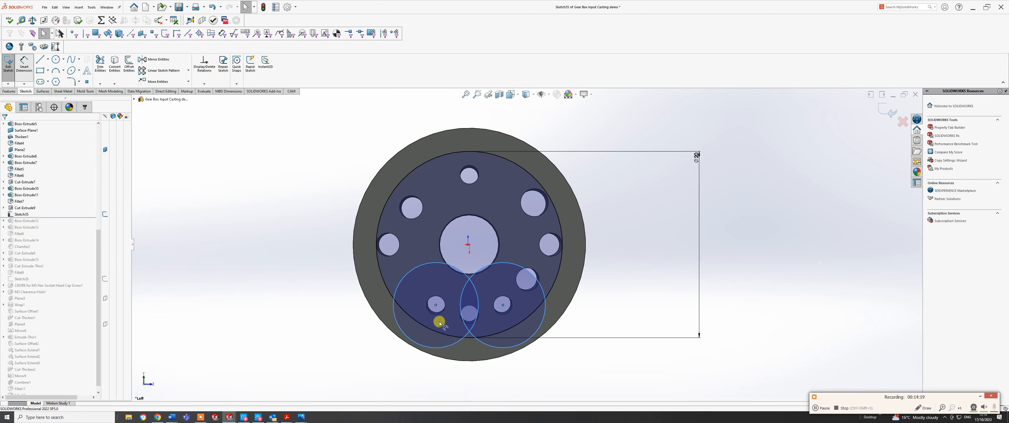
left_click(455, 344)
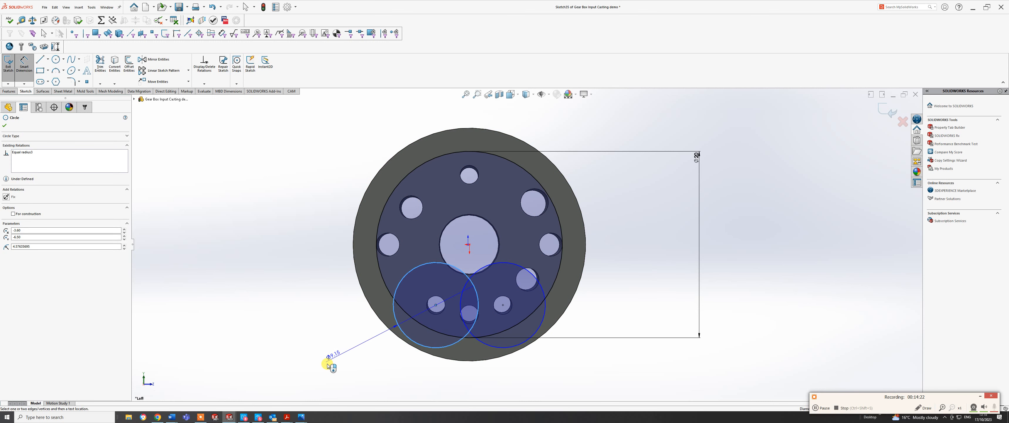
left_click(328, 364)
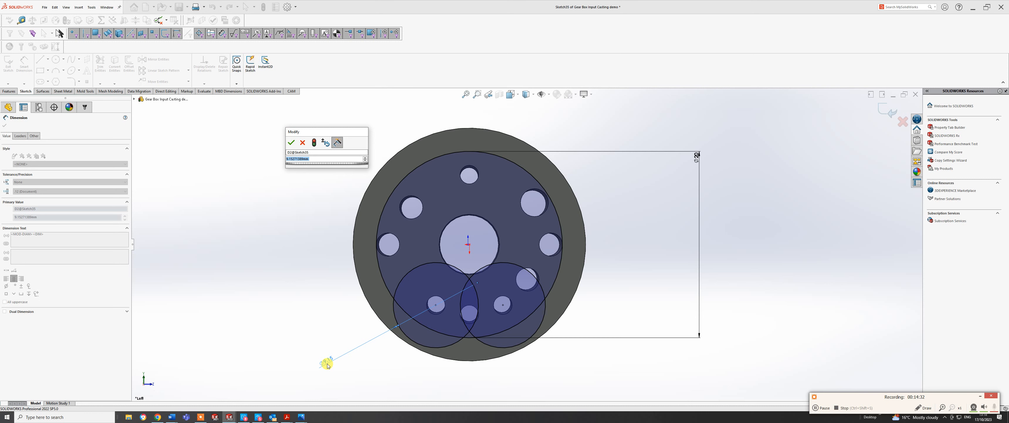
type("4.75")
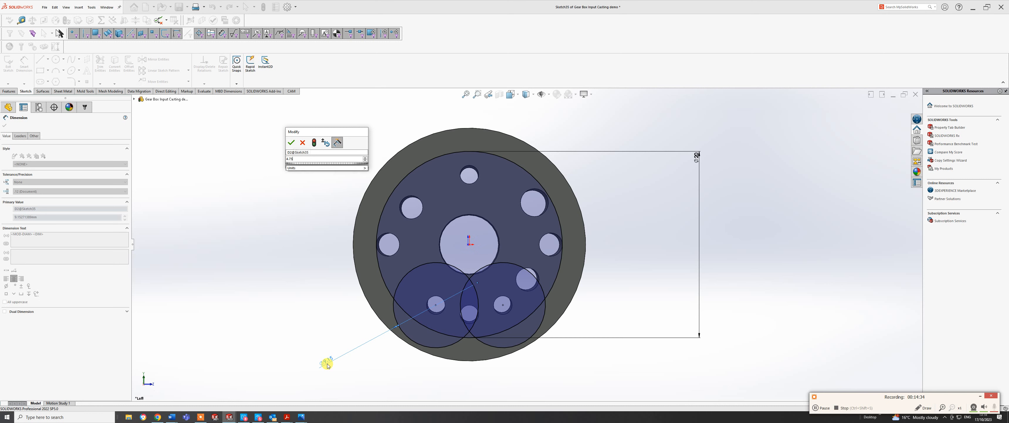
type("*2")
key("Return")
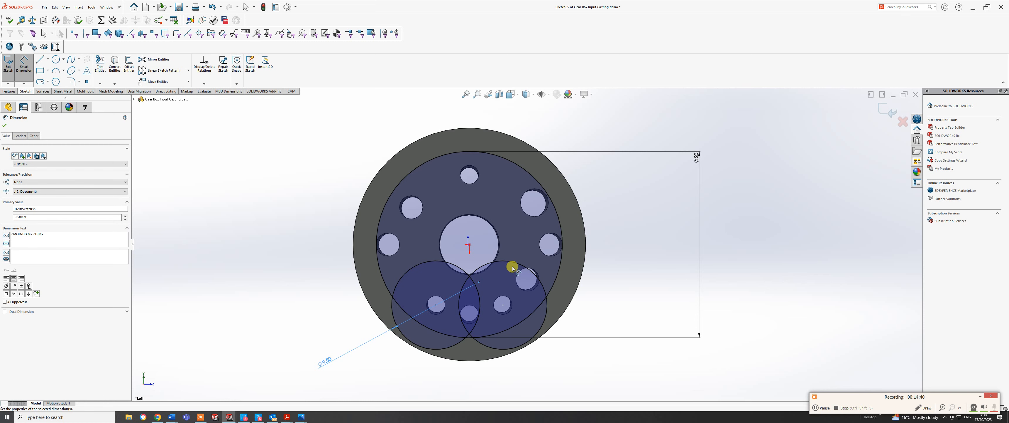
Trim the overlapping inner arcs of the three circles so that a single closed outline with two lower lobes remains.
mouse_move(513, 268)
middle_mouse_down()
mouse_move(515, 185)
mouse_move(487, 203)
mouse_move(509, 240)
mouse_move(505, 257)
middle_mouse_up()
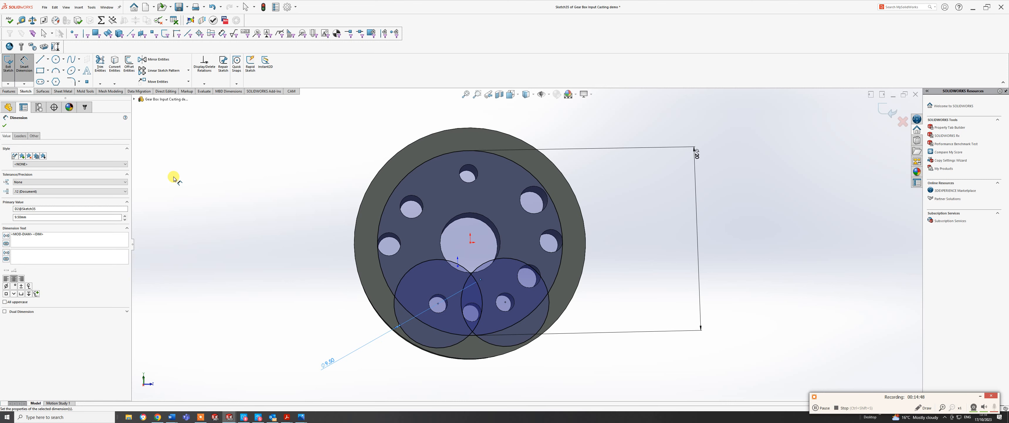
left_click(100, 64)
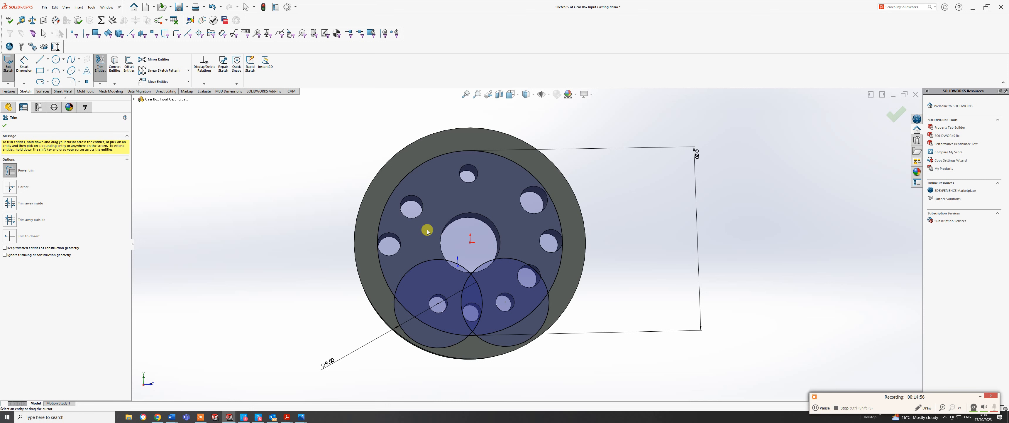
mouse_move(427, 231)
left_mouse_down()
mouse_move(427, 264)
mouse_move(442, 271)
mouse_move(477, 282)
mouse_move(526, 260)
mouse_move(551, 275)
mouse_move(541, 306)
mouse_move(451, 333)
mouse_move(465, 323)
mouse_move(462, 308)
left_mouse_up()
scroll(488, 333, "down", 3)
scroll(489, 333, "down", 2)
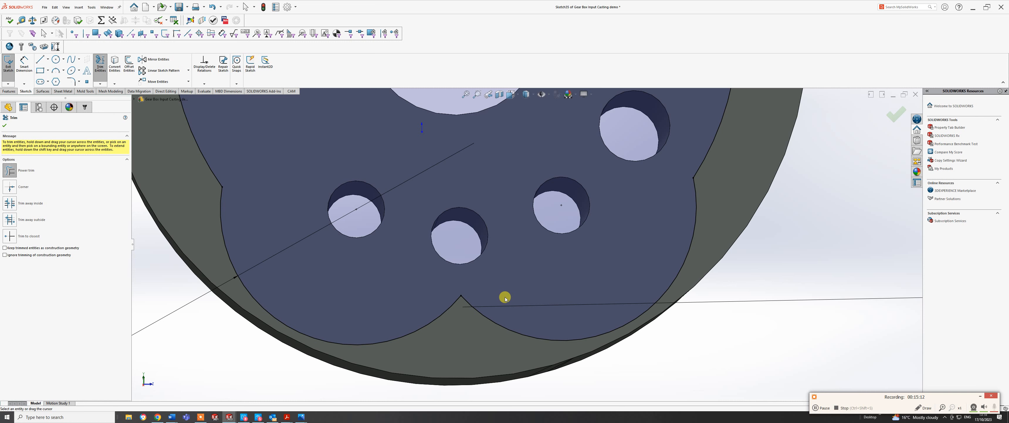
scroll(496, 295, "up", 2)
scroll(466, 300, "up", 4)
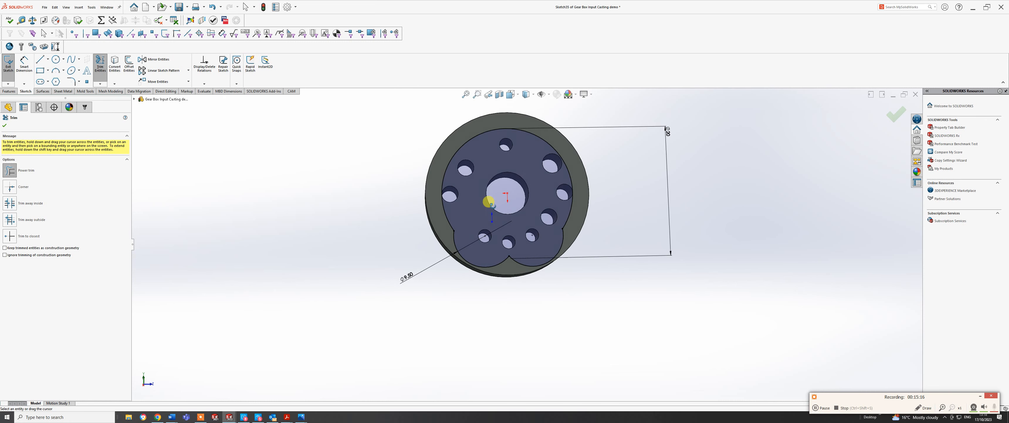
middle_click_drag(487, 194, 512, 156)
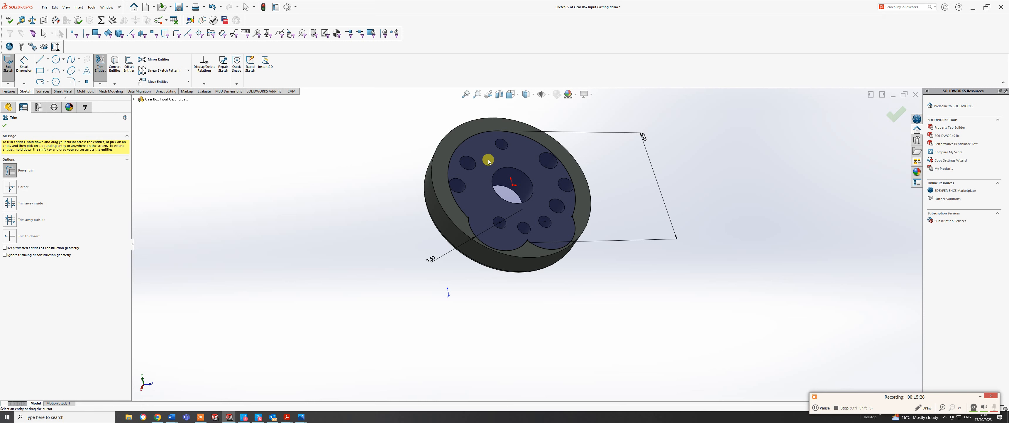
Cut-extrude the lobed outline with an Offset From Surface end condition, ending 2.5 mm from the disc's opposite face.
middle_click_drag(512, 196, 464, 173)
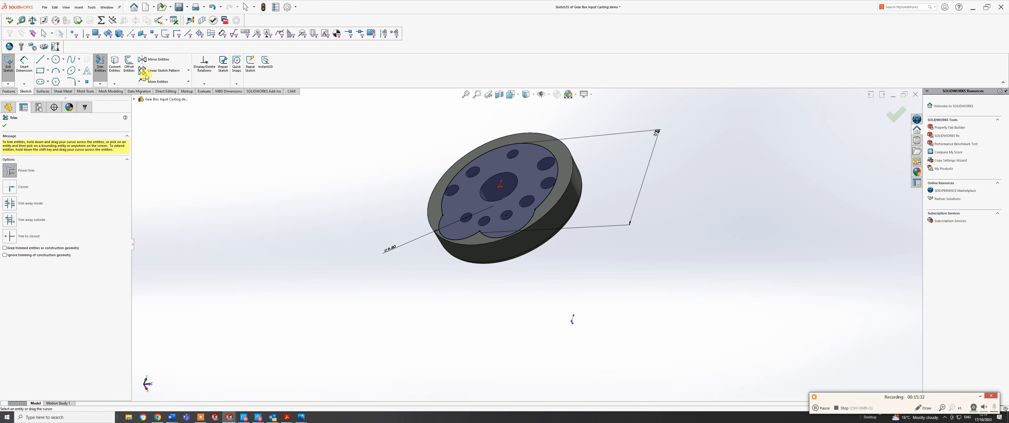
left_click(13, 91)
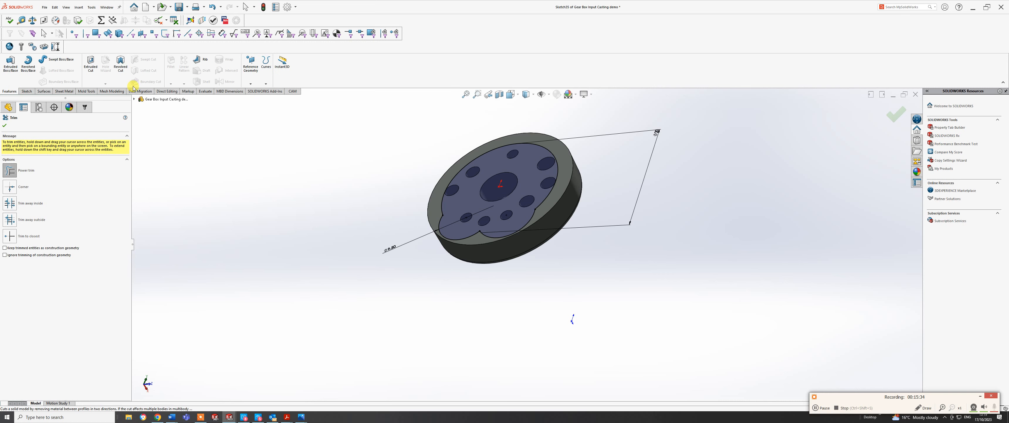
key("Escape")
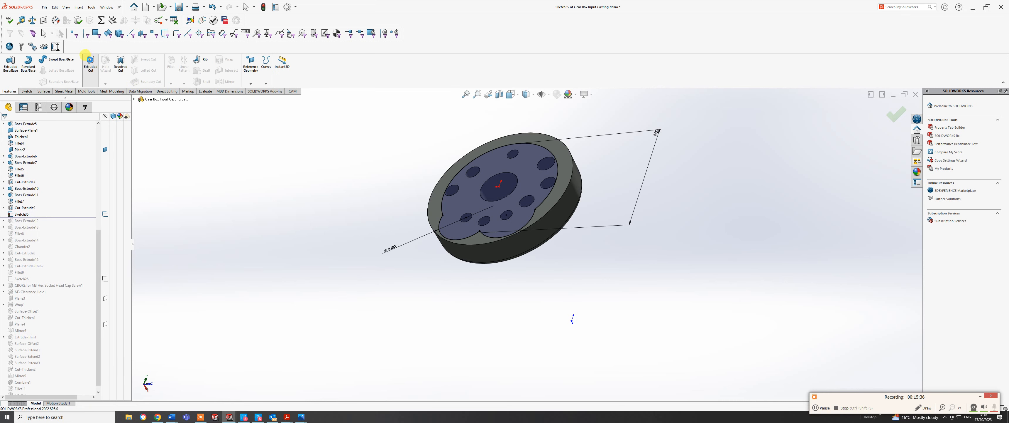
left_click(87, 59)
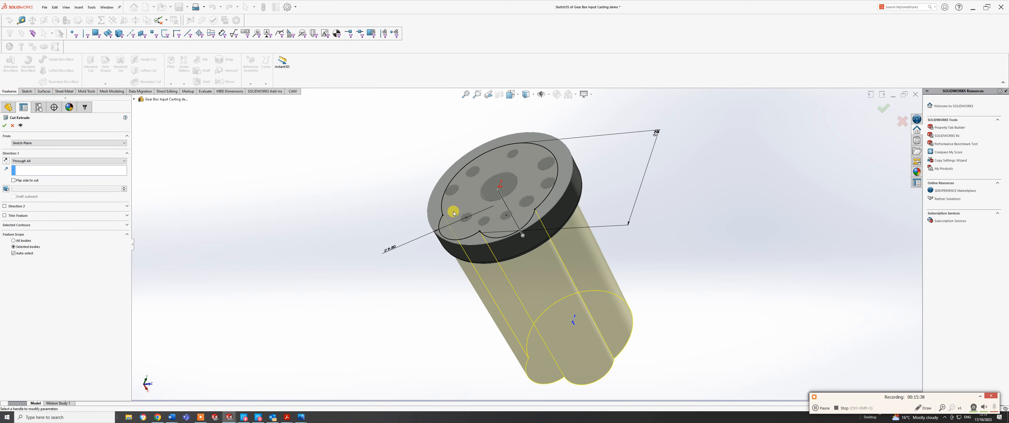
left_click(41, 161)
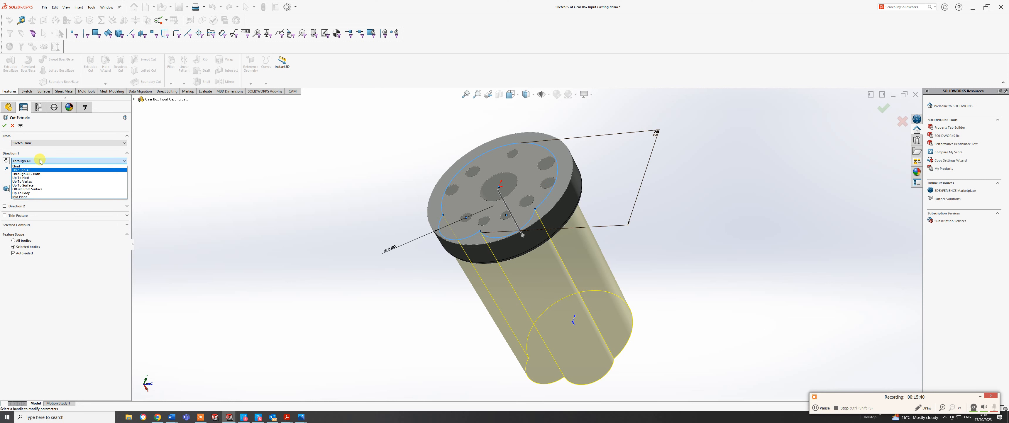
left_click(34, 190)
middle_click_drag(444, 182, 433, 221)
left_click(467, 248)
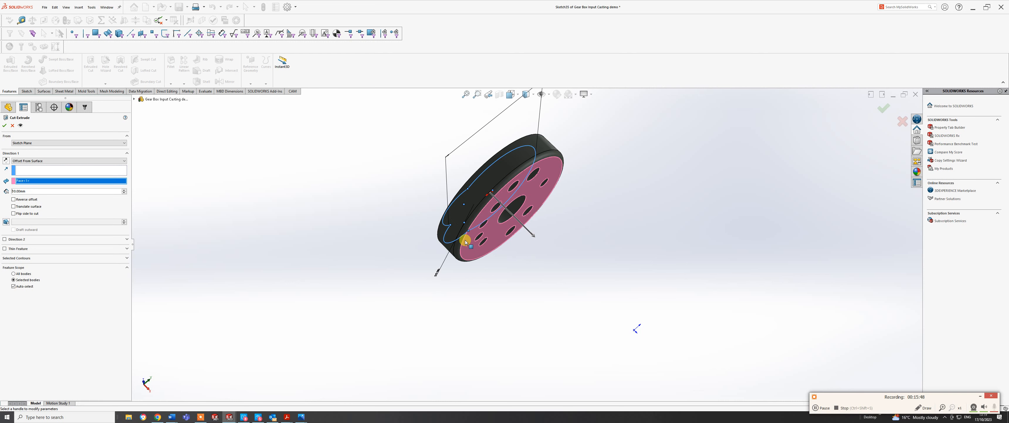
double_click(28, 192)
type("2.5")
key("Return")
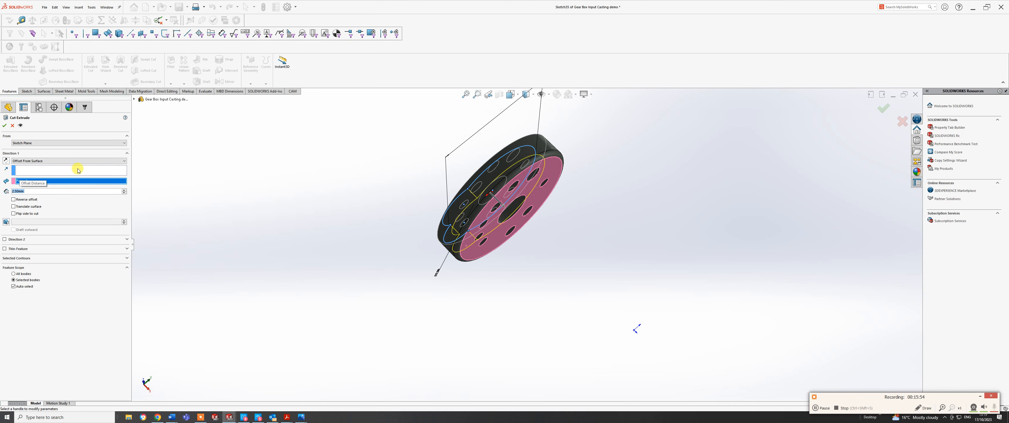
middle_click_drag(509, 218, 546, 220)
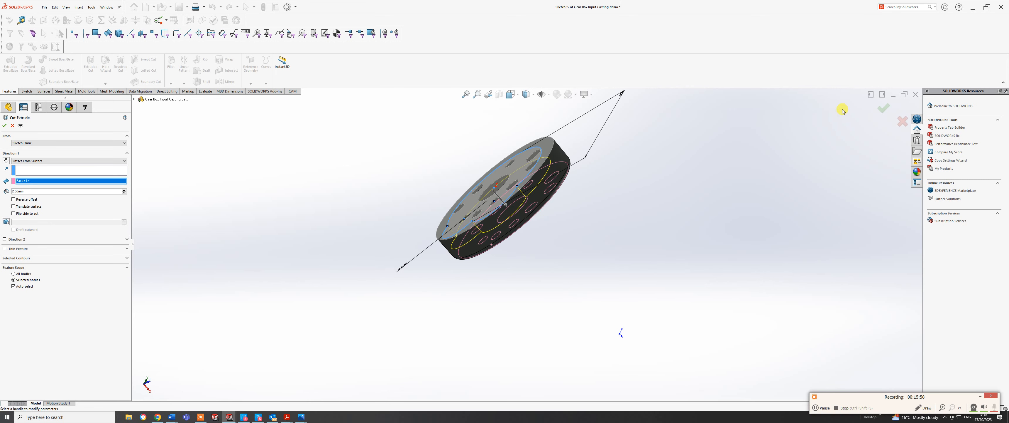
left_click(889, 110)
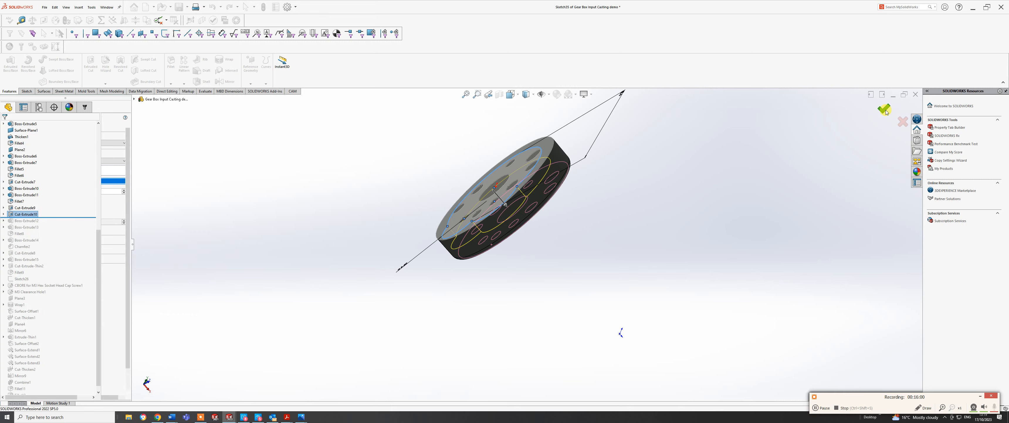
Examine the lobed pocket's walls, floor and hole layout from several angles.
middle_click_drag(572, 208, 877, 373)
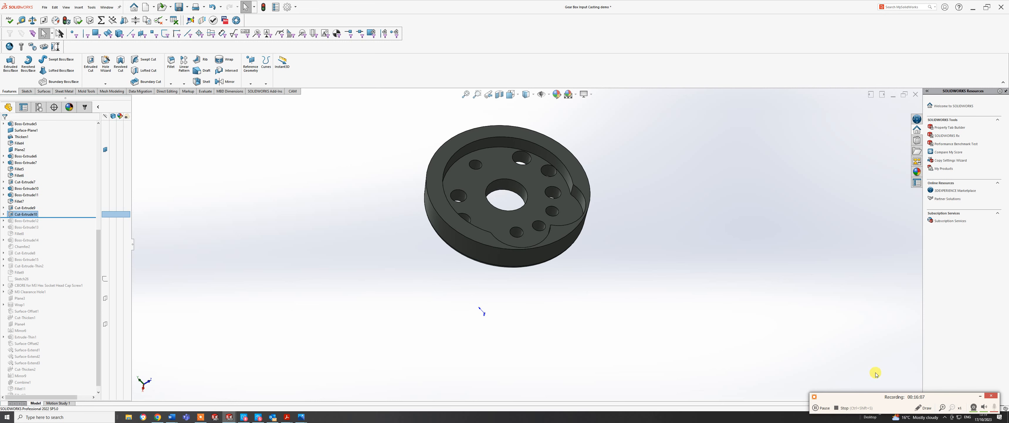
left_click(822, 407)
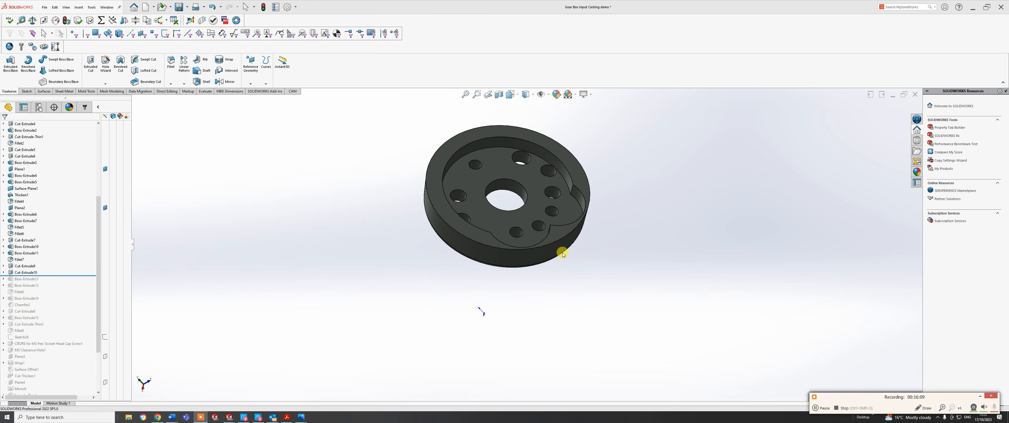
middle_click_drag(562, 251, 544, 294)
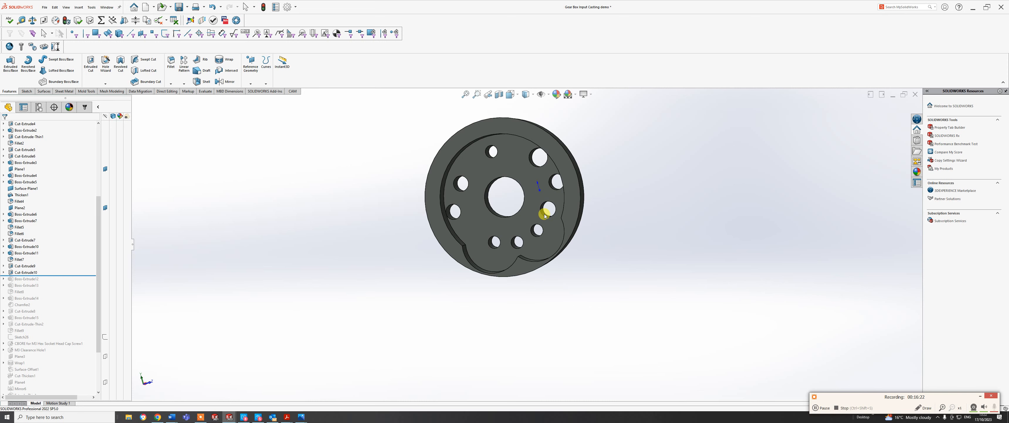
middle_click_drag(550, 210, 523, 217)
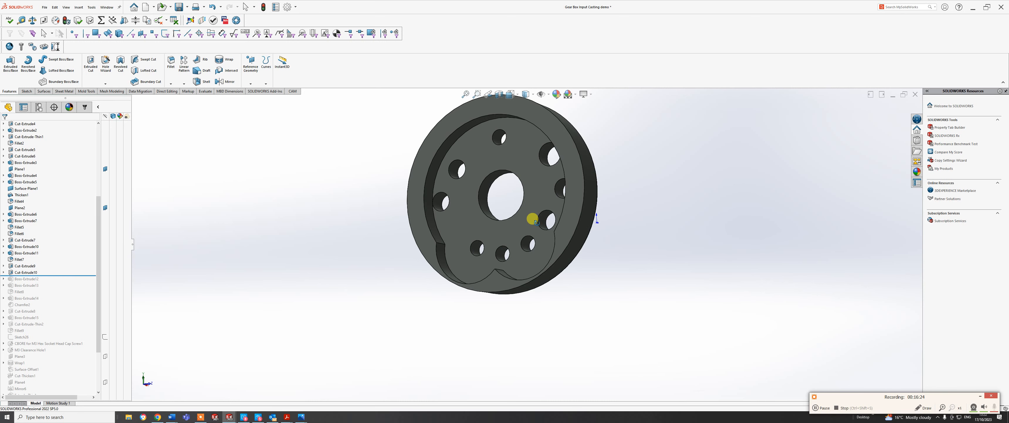
scroll(522, 235, "down", 3)
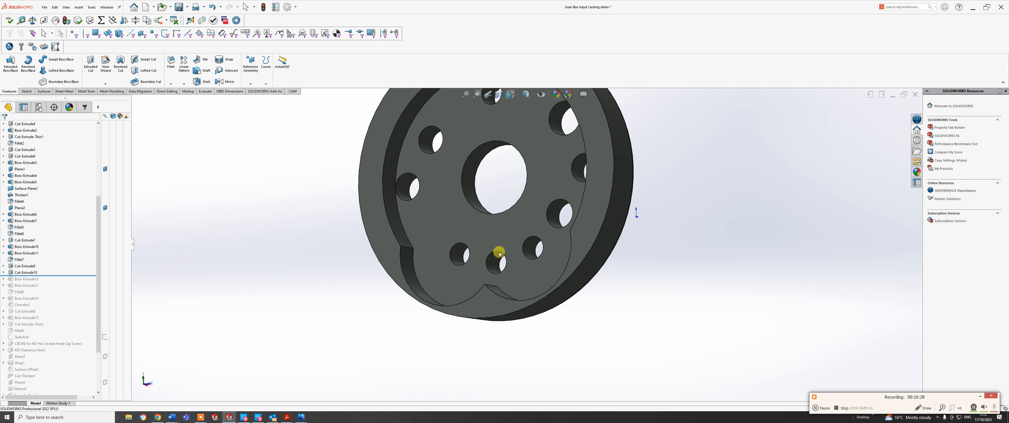
scroll(518, 178, "up", 2)
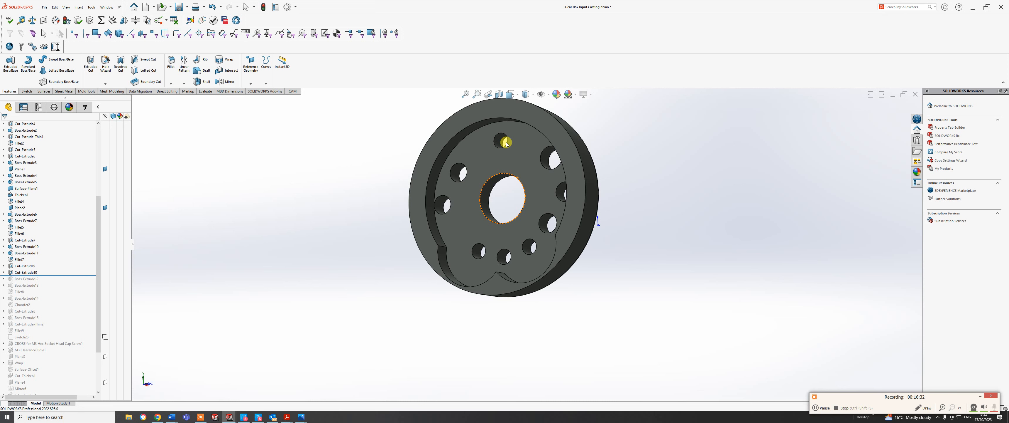
mouse_move(534, 181)
middle_mouse_down()
mouse_move(543, 169)
mouse_move(567, 178)
mouse_move(554, 159)
middle_mouse_up()
Start a sketch on the lobed pocket's floor and draw circles concentric with the top hole and the bottom-centre hole.
left_click(29, 91)
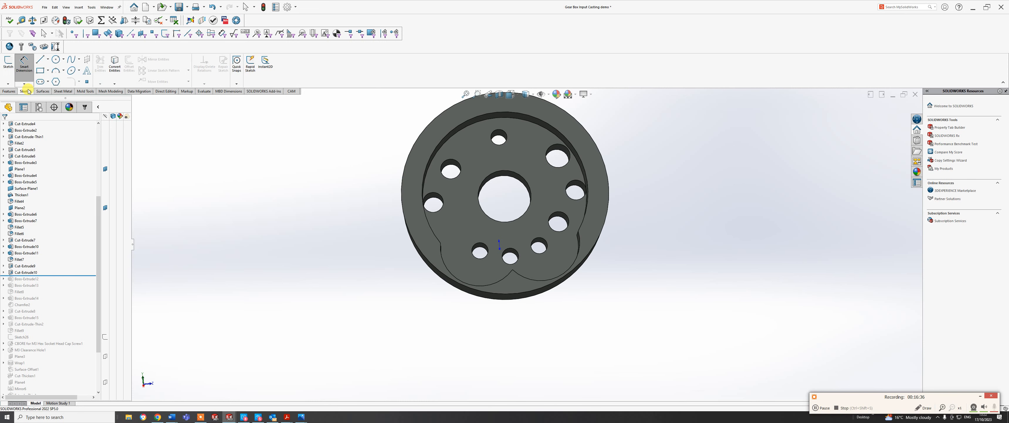
left_click(8, 63)
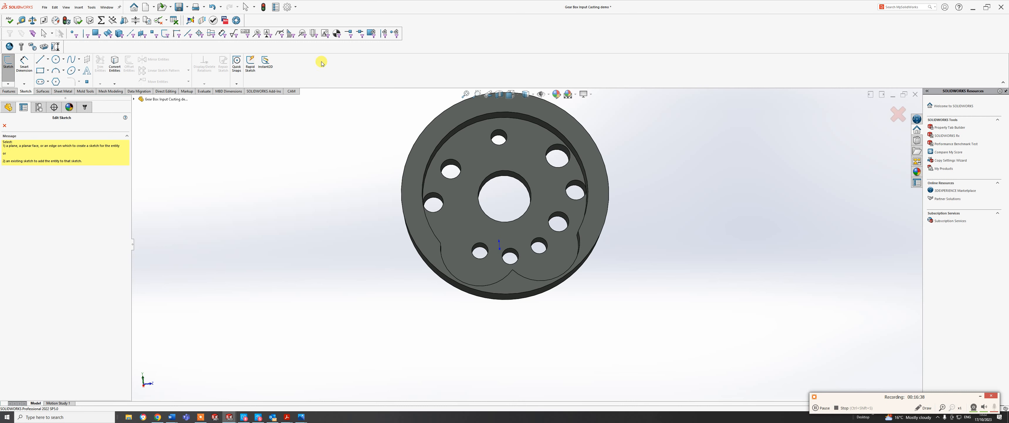
left_click(507, 158)
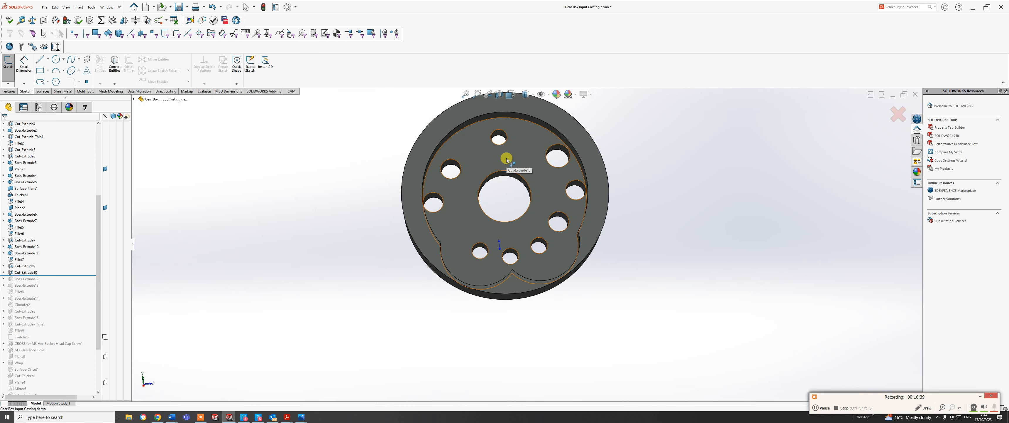
left_click(55, 59)
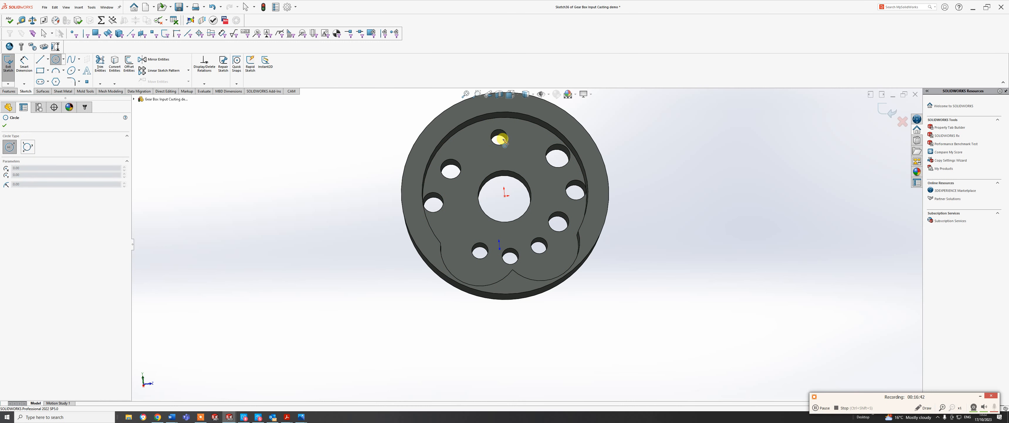
left_click(499, 138)
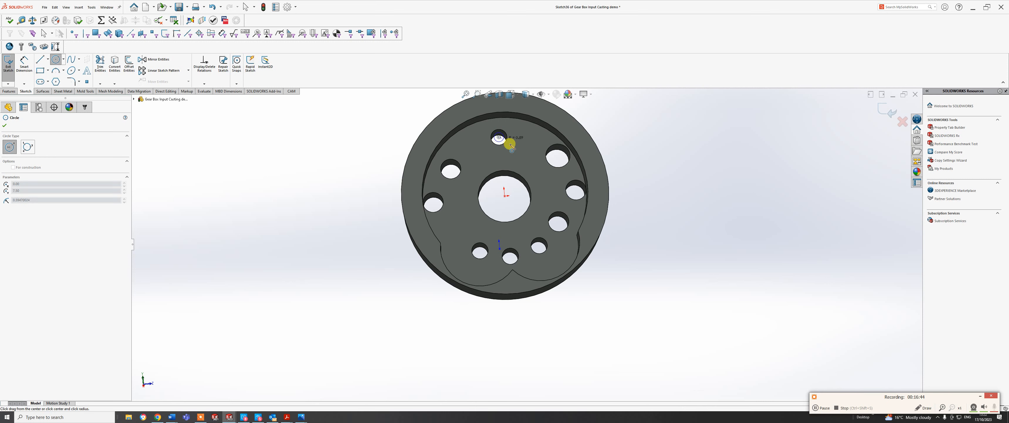
left_click(513, 149)
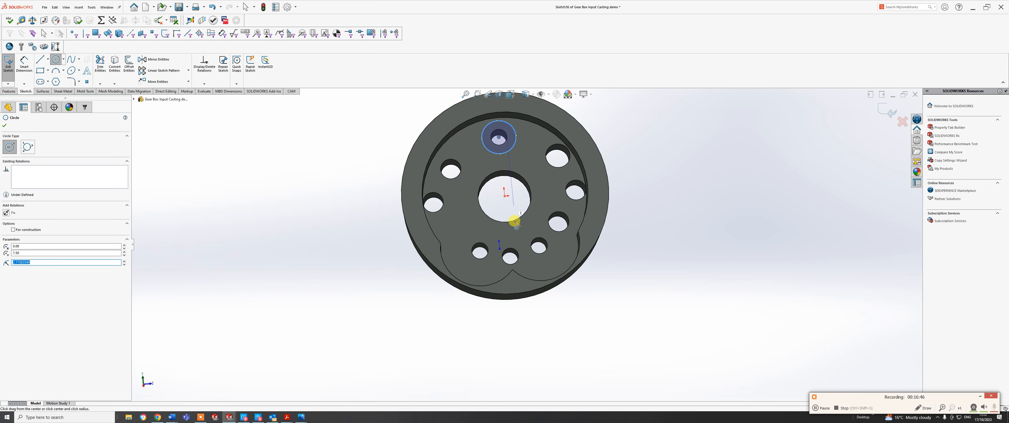
left_click(511, 256)
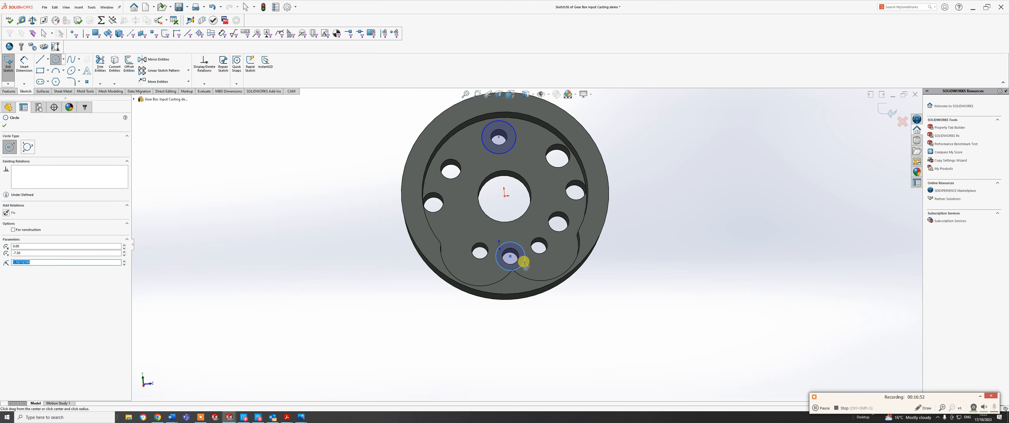
left_click(525, 262)
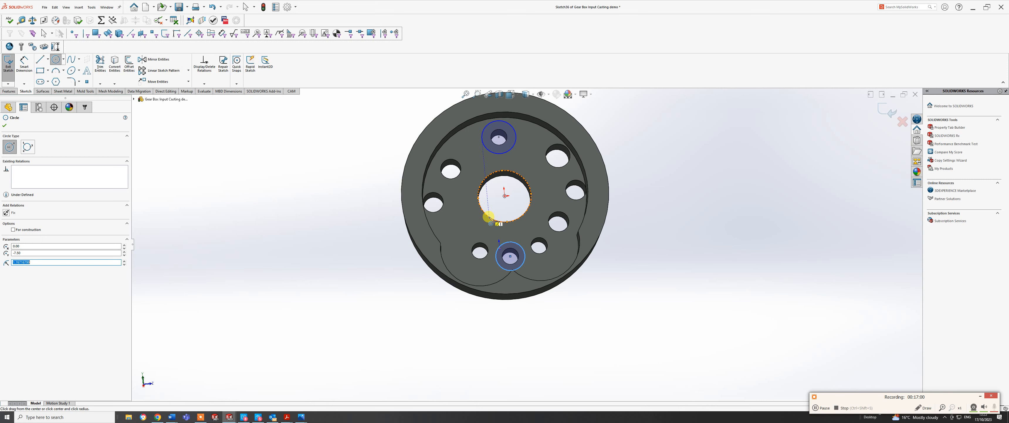
Draw circles concentric with the lower-right 2.5 mm, upper-right and upper-left holes, and close the sketch.
left_click(559, 222)
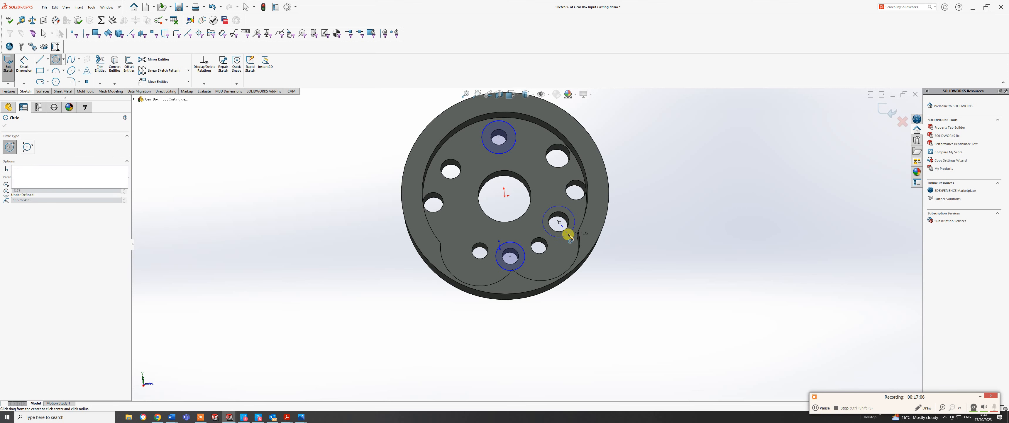
left_click(568, 235)
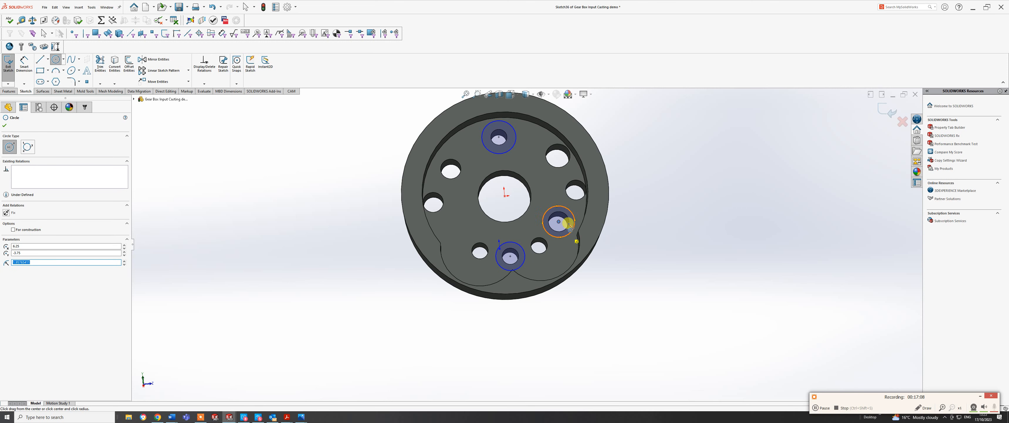
left_click(559, 156)
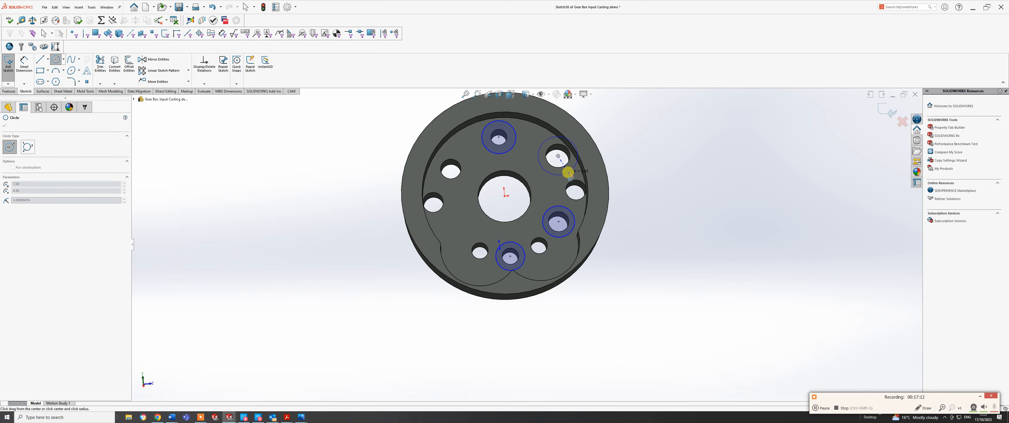
left_click(569, 173)
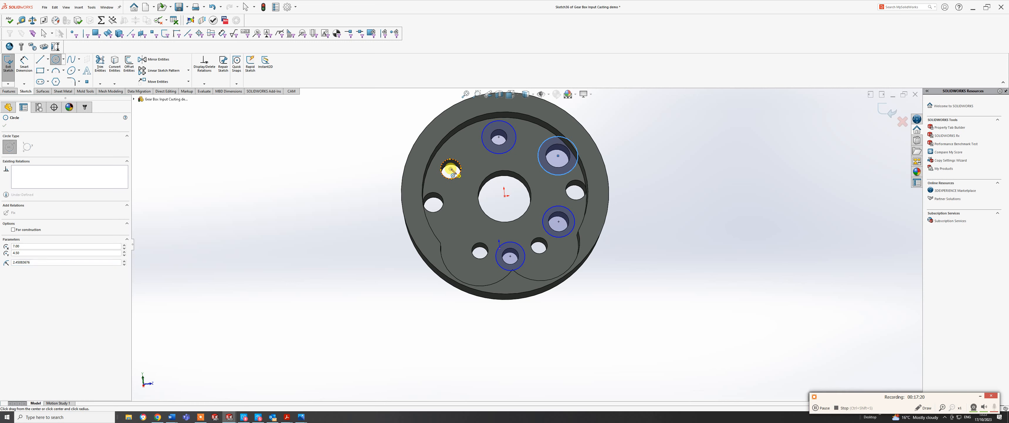
left_click(451, 169)
left_click(465, 181)
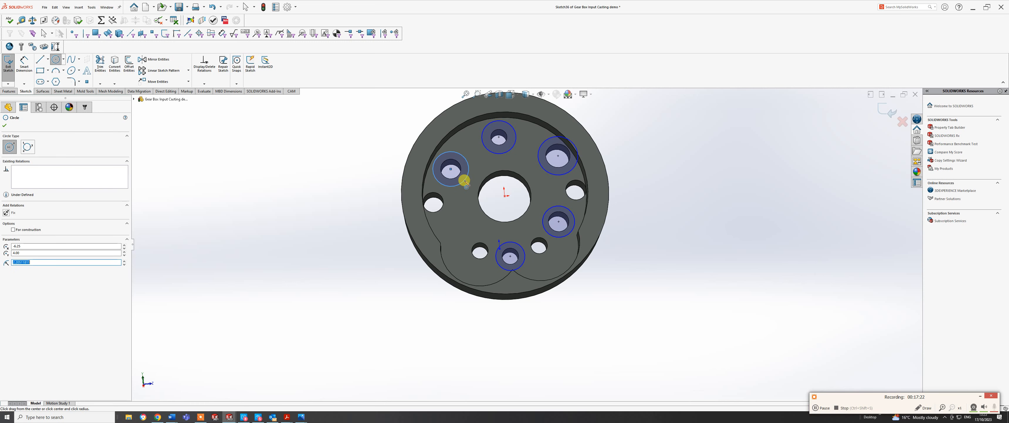
right_click(472, 183)
left_click(481, 186)
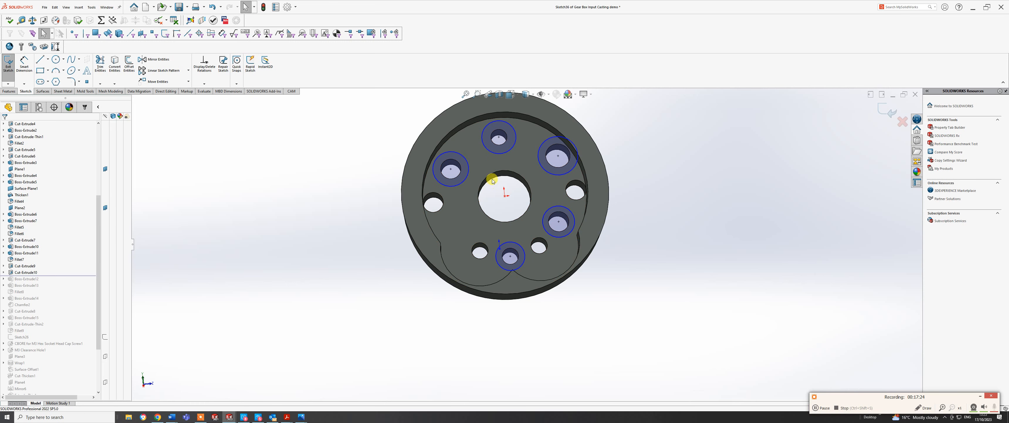
mouse_move(493, 177)
middle_mouse_down()
mouse_move(492, 206)
mouse_move(483, 199)
mouse_move(505, 215)
middle_mouse_up()
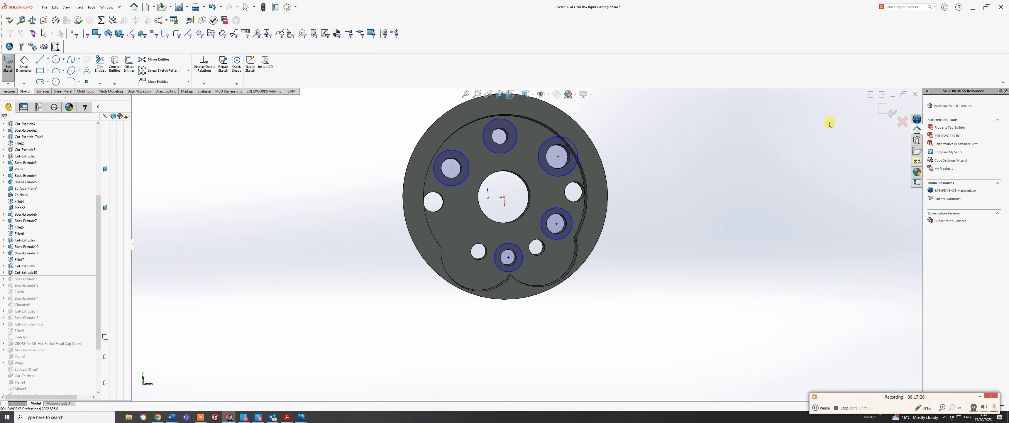
left_click(878, 112)
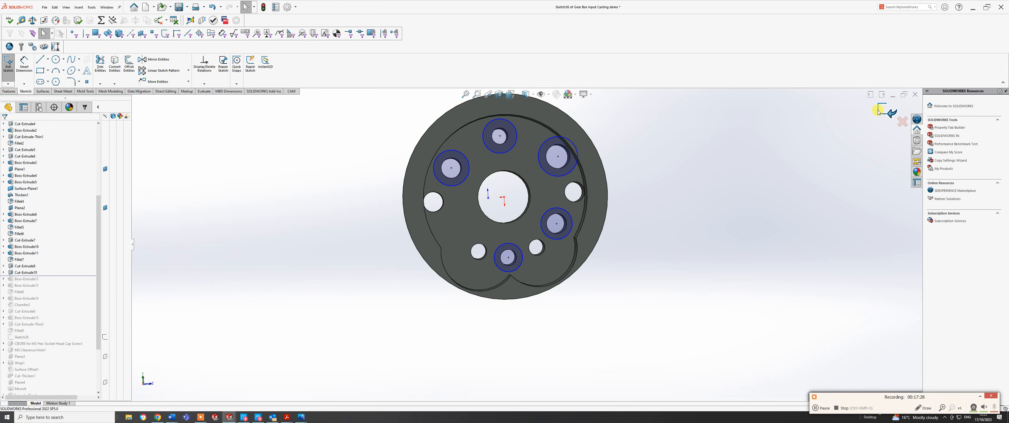
Open the sketch behind the central bore and through holes for editing, viewed face-on from the disc's opposite side.
middle_click_drag(488, 184, 513, 227)
scroll(503, 215, "down", 3)
right_click(481, 202)
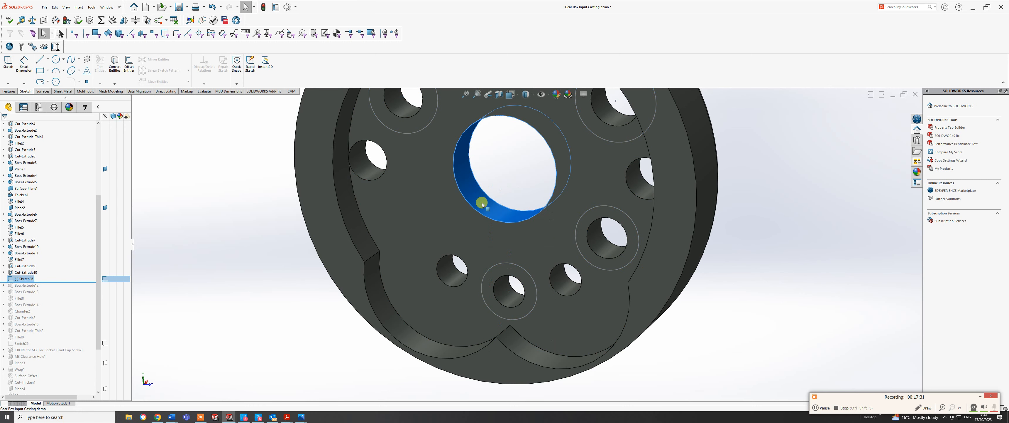
left_click(496, 185)
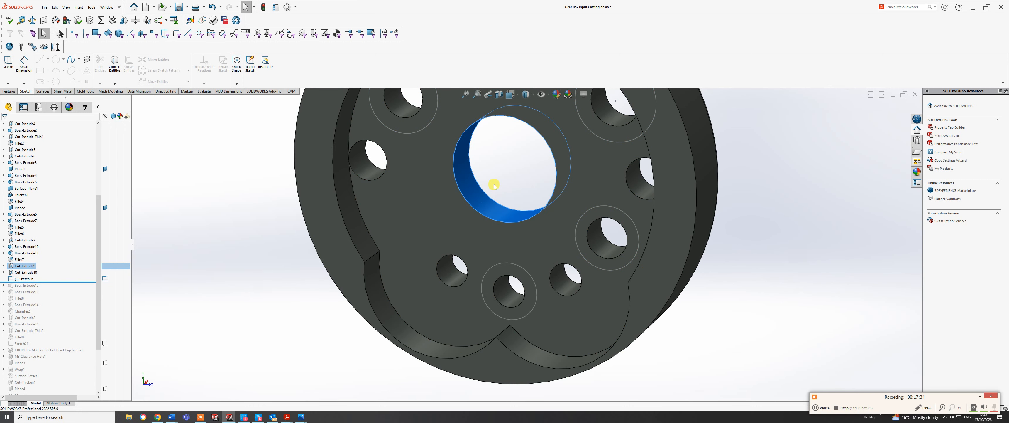
key("f")
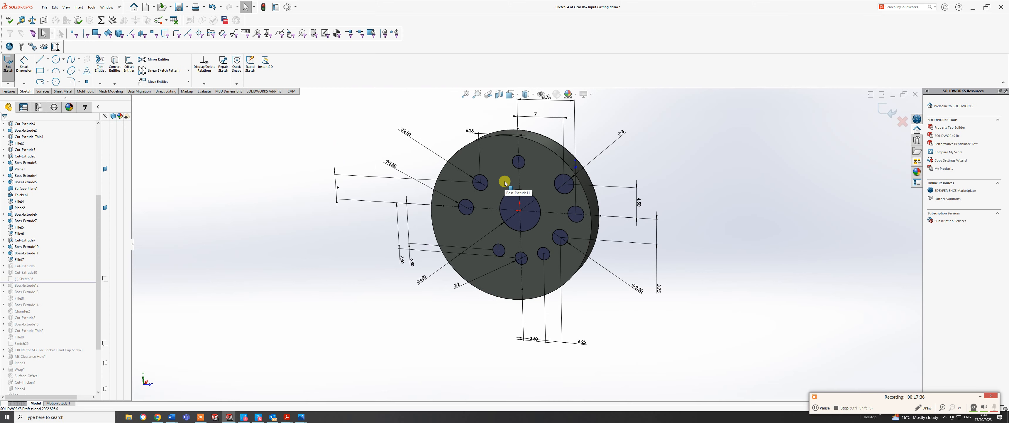
key("space")
left_click(413, 313)
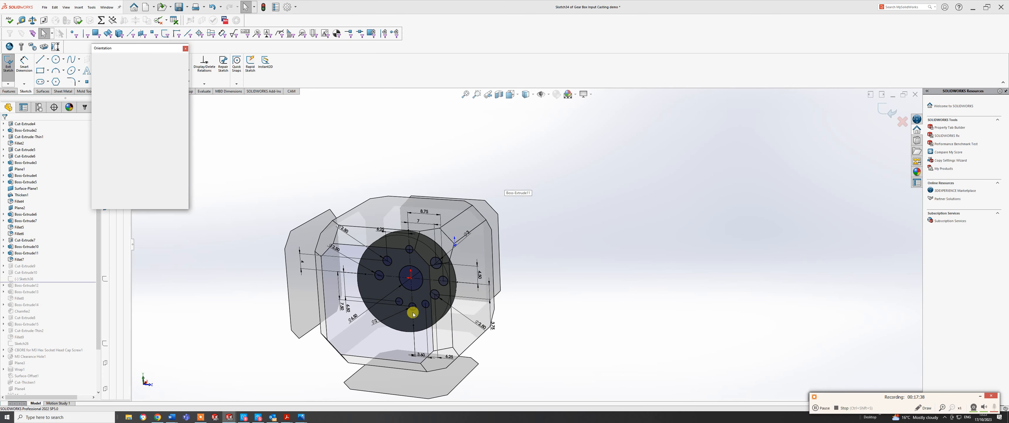
middle_click_drag(413, 313, 418, 218)
scroll(459, 241, "up", 1)
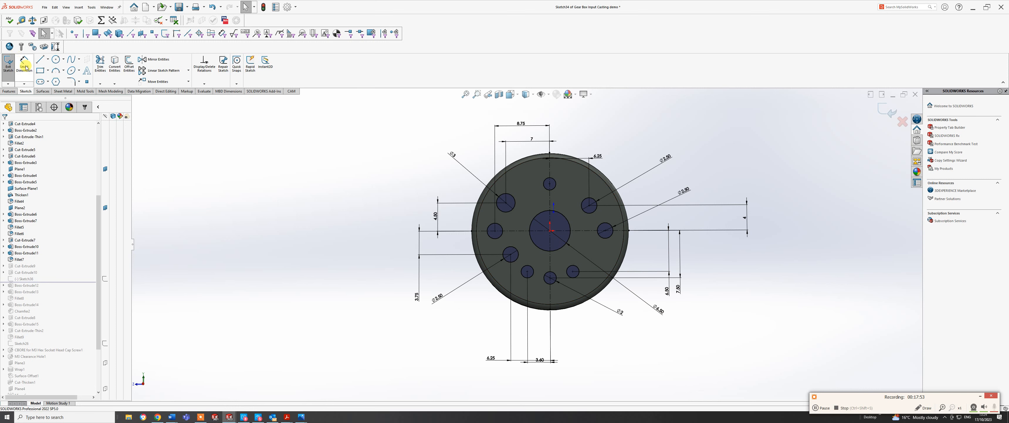
Draw an additional circle in the disc's empty lower-right area and dimension its diameter as 3 mm.
left_click(56, 59)
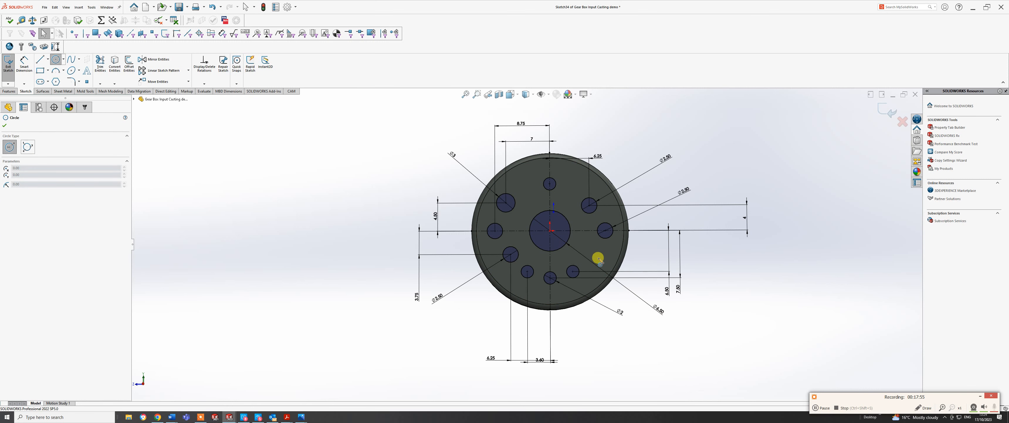
left_click(593, 252)
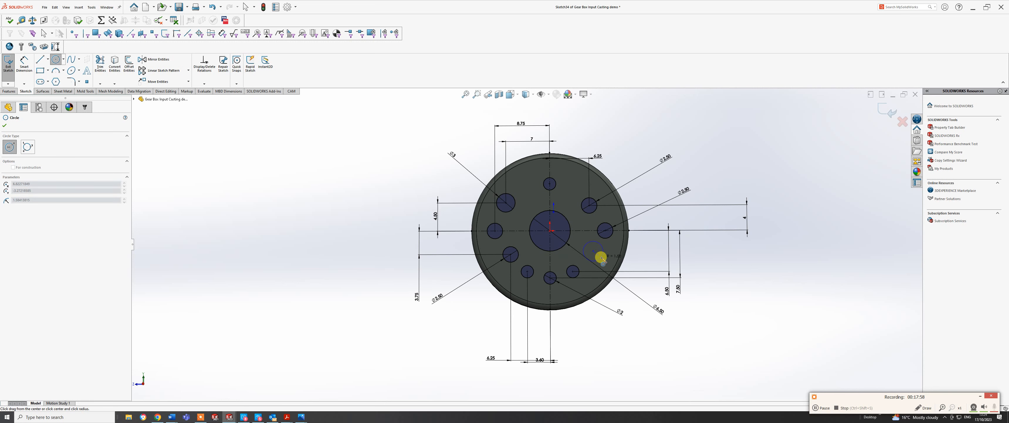
left_click(602, 259)
right_click(605, 260)
left_click(608, 262)
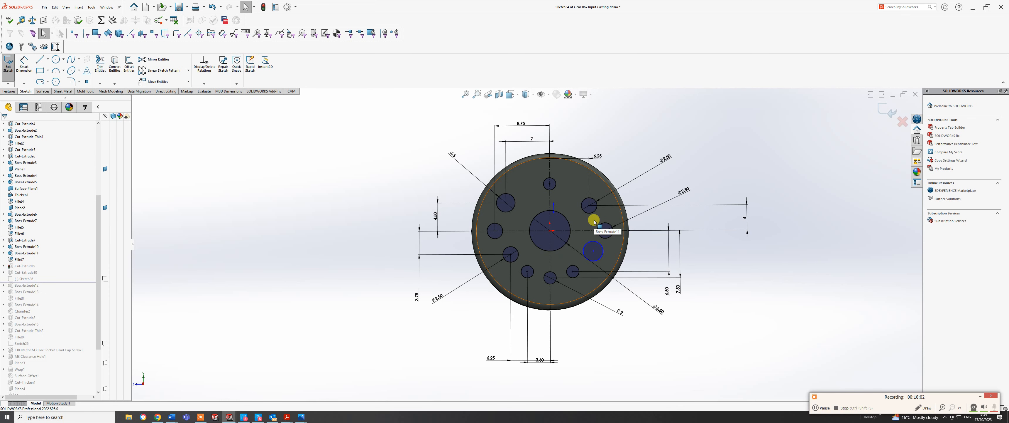
left_click(24, 63)
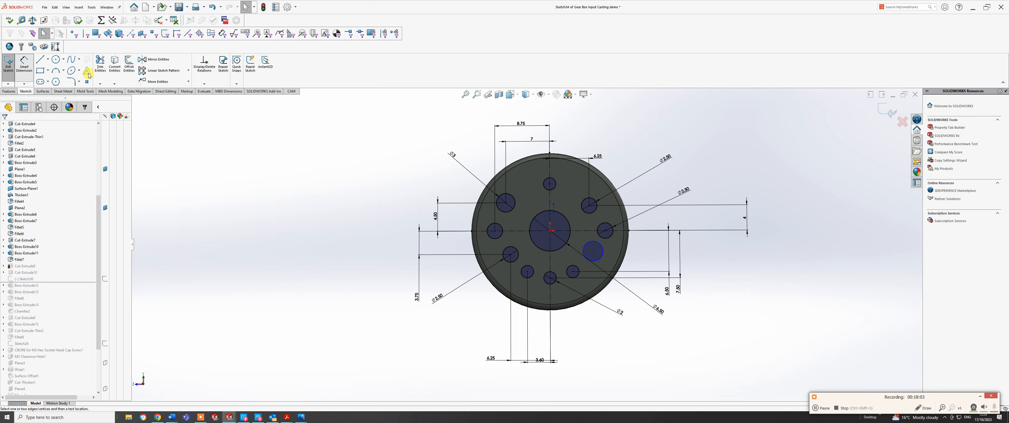
left_click(598, 257)
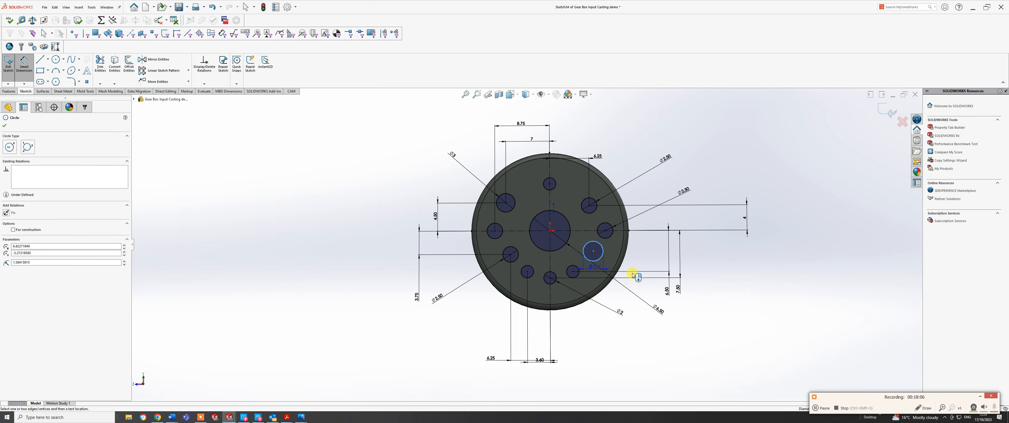
left_click(685, 264)
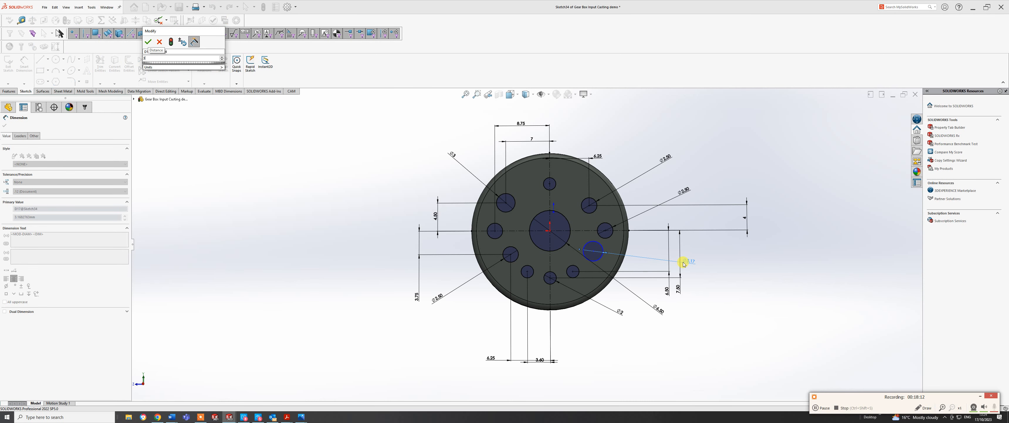
type("3")
key("Return")
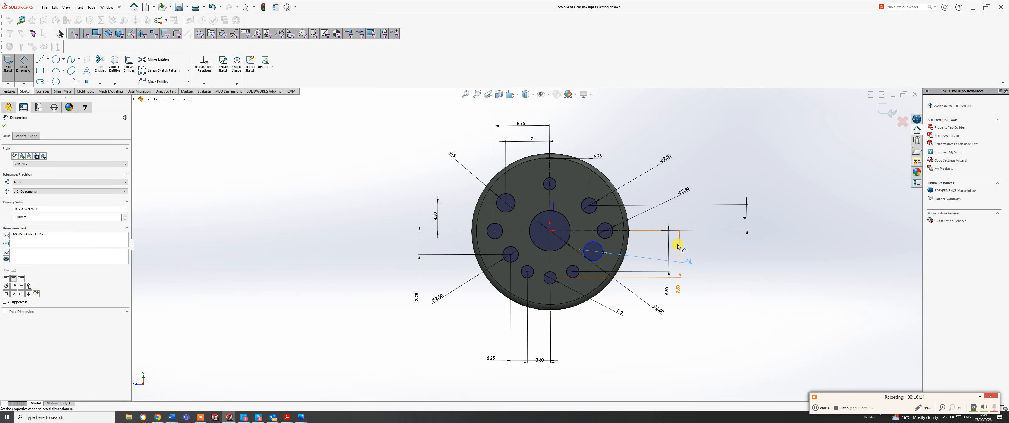
Dimension the new circle's centre 3 mm below the horizontal centreline.
left_click(592, 235)
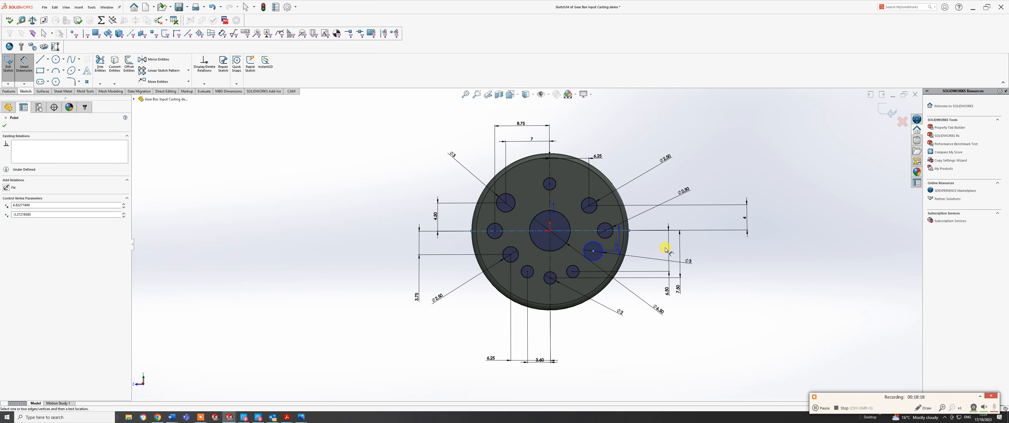
left_click(781, 247)
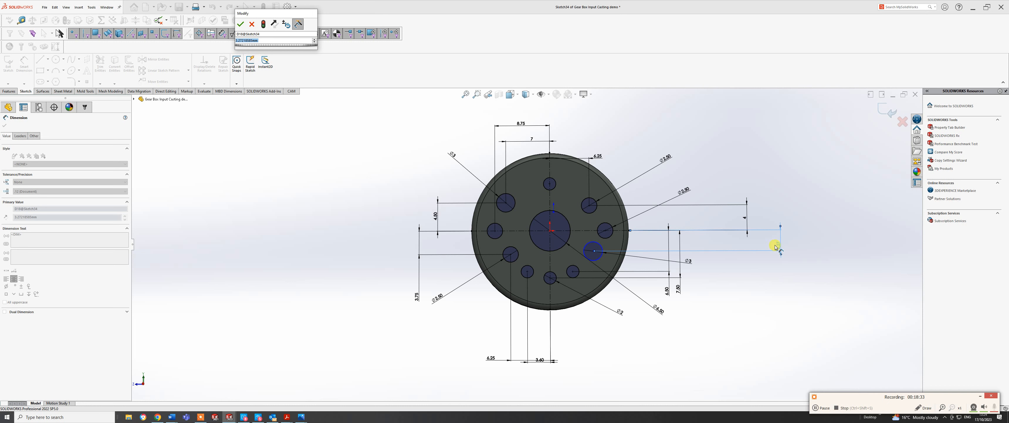
left_click(779, 248)
key("Return")
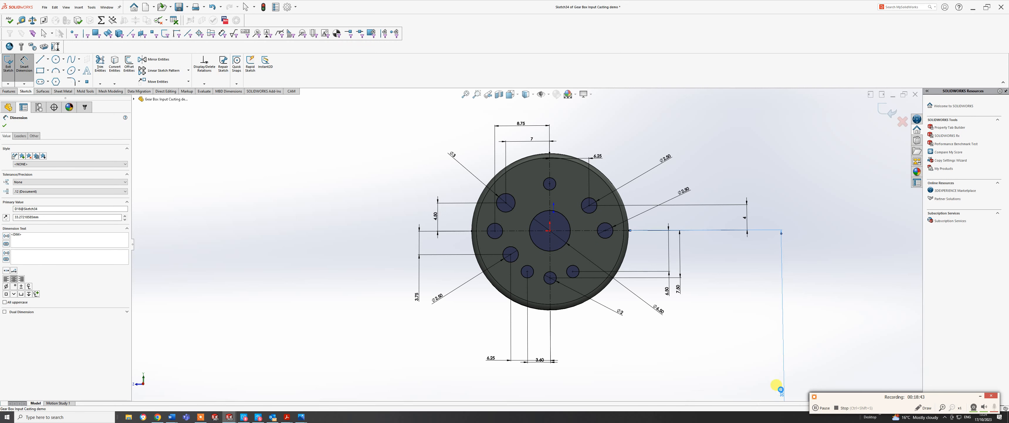
double_click(782, 390)
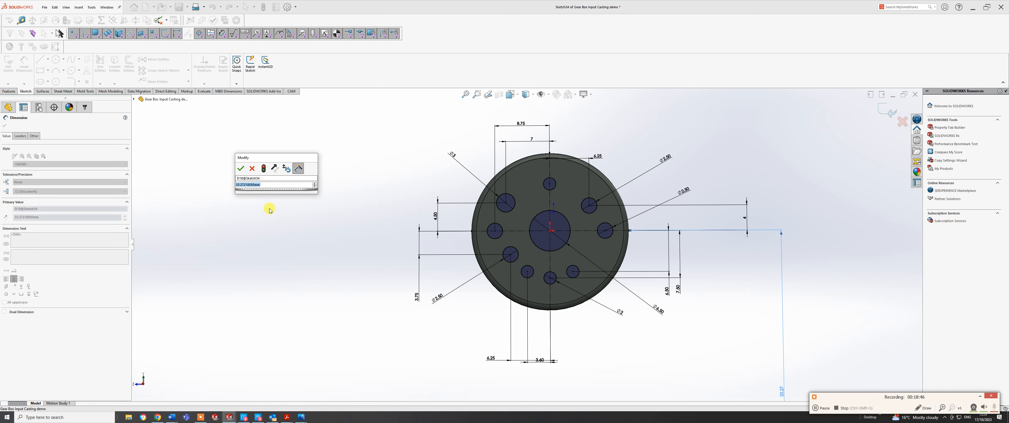
key("Return")
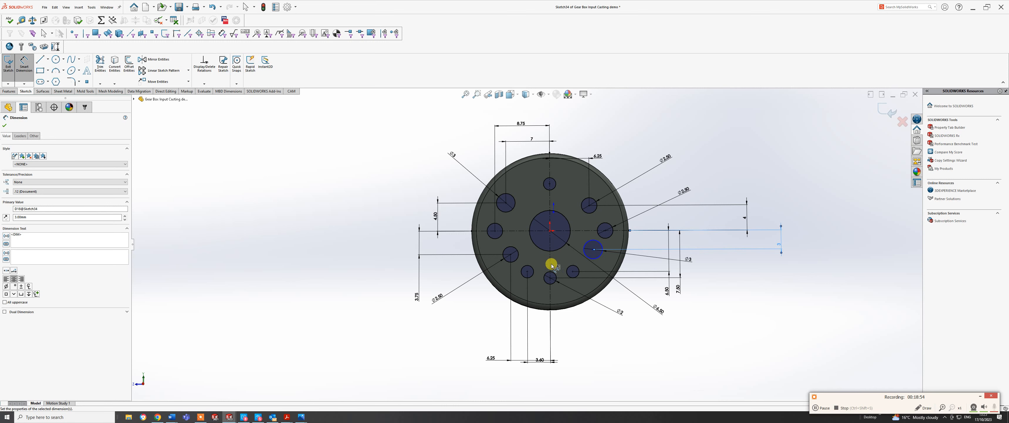
Dimension the new circle's centre 7.5 mm from the vertical centreline.
left_click(593, 249)
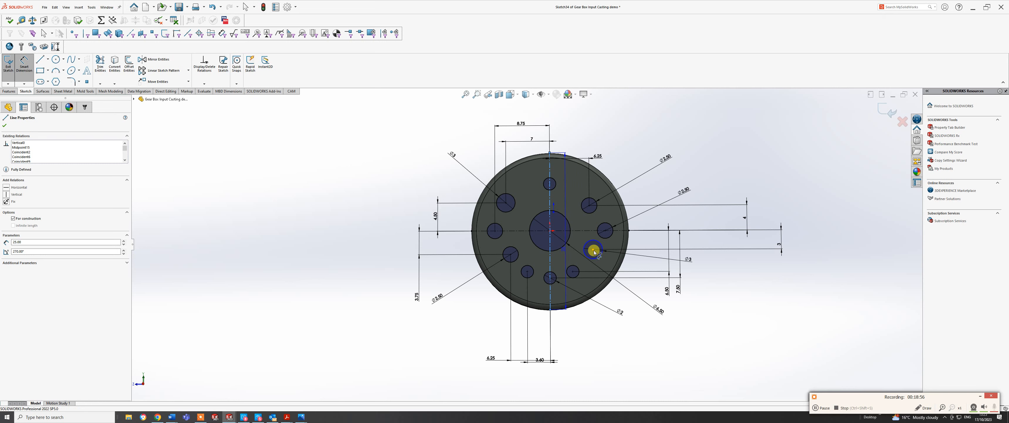
left_click(605, 353)
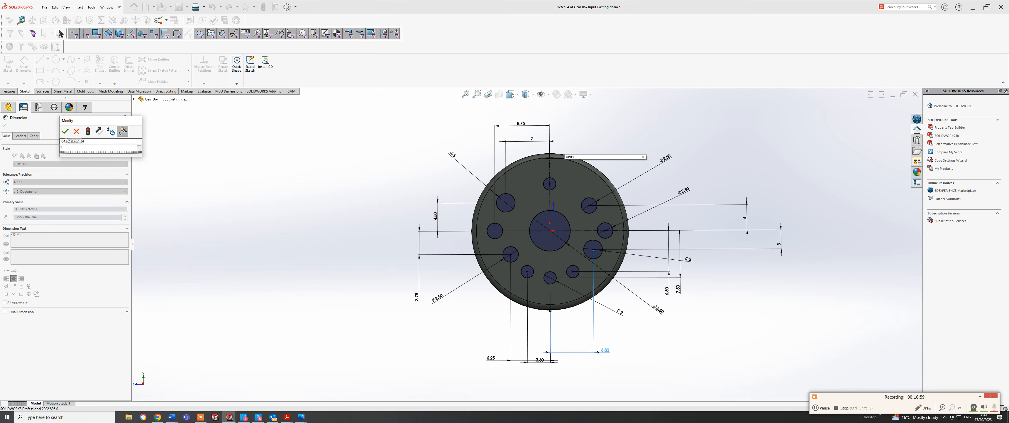
type("7.5")
key("Return")
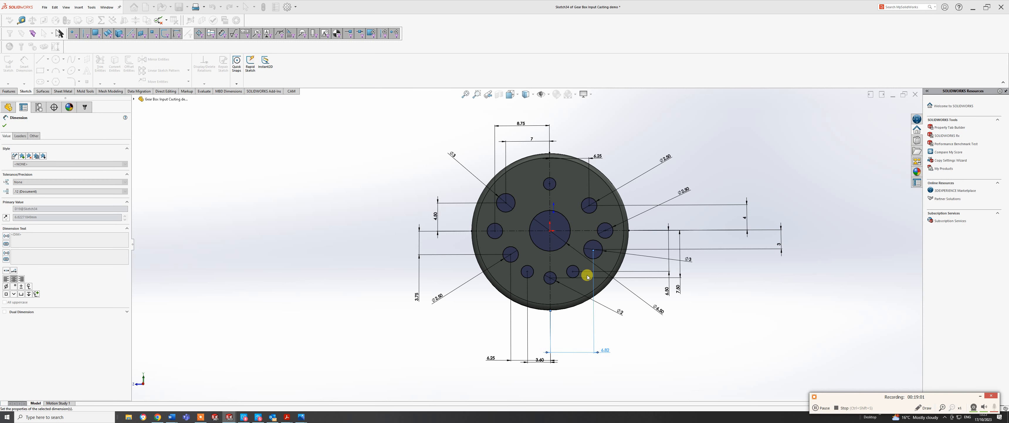
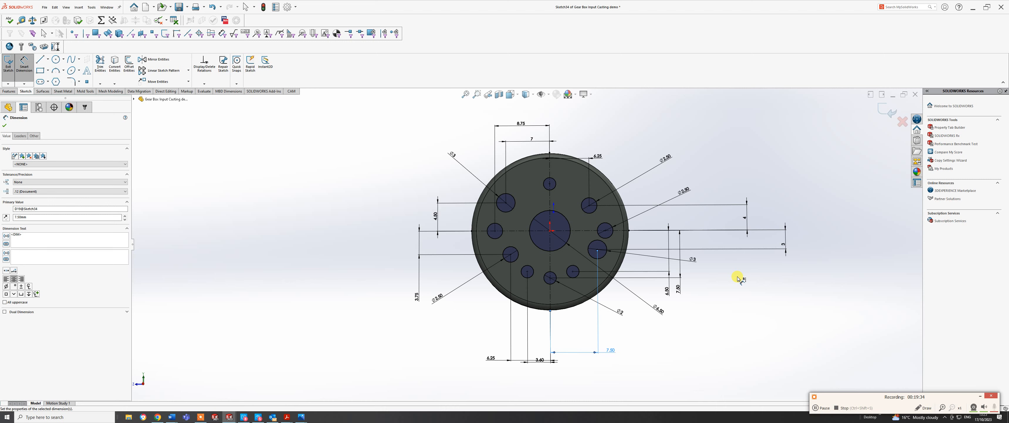
Switch to the Gear Box Input Casting drawing and check the dimensions around the lower-right 3 mm hole.
key("ctrl+Tab")
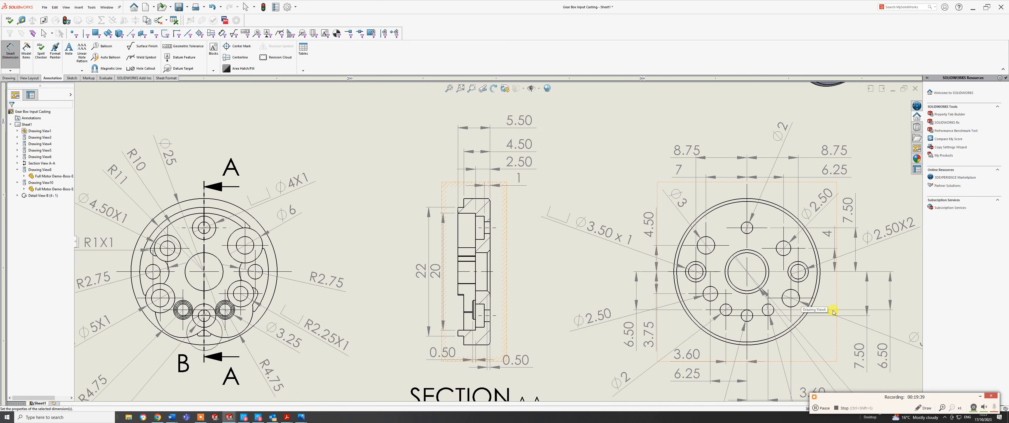
scroll(850, 309, "up", 3)
scroll(779, 285, "down", 6)
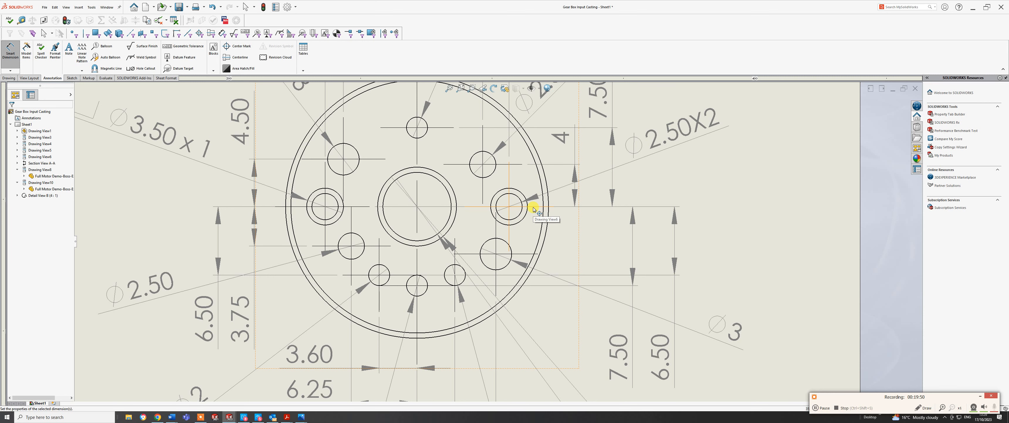
key("Escape")
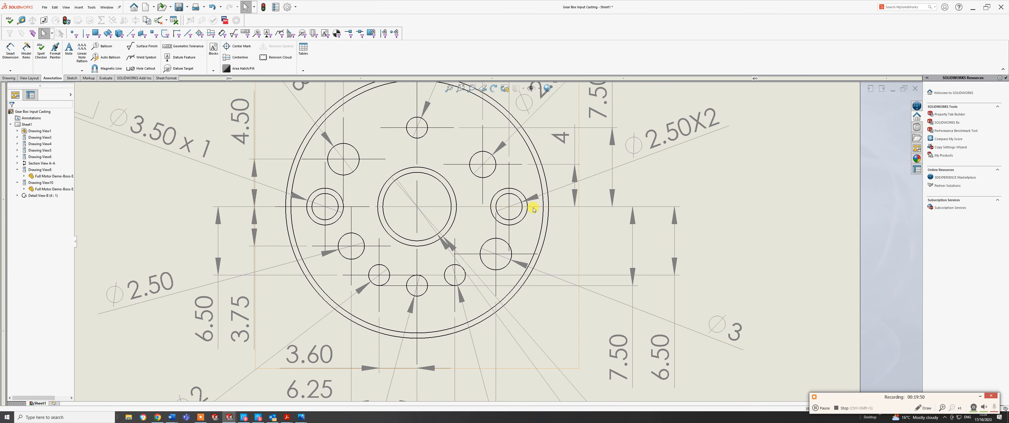
left_click(520, 257)
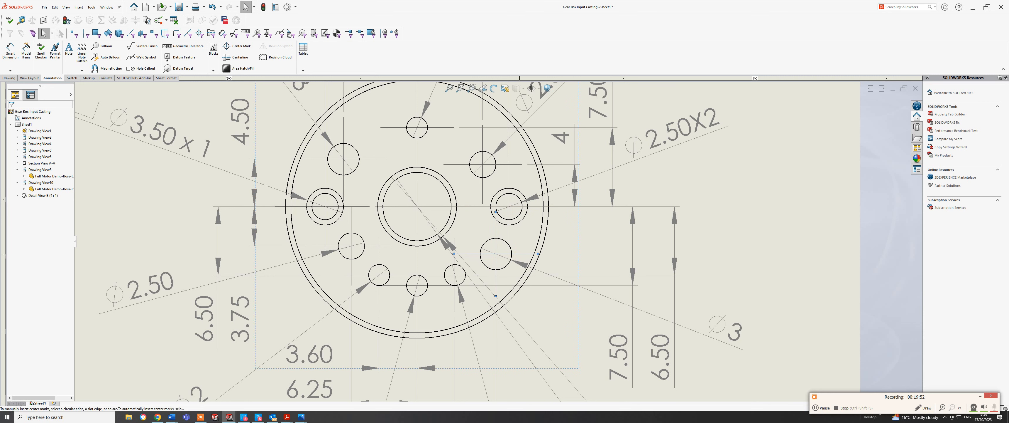
left_click(10, 51)
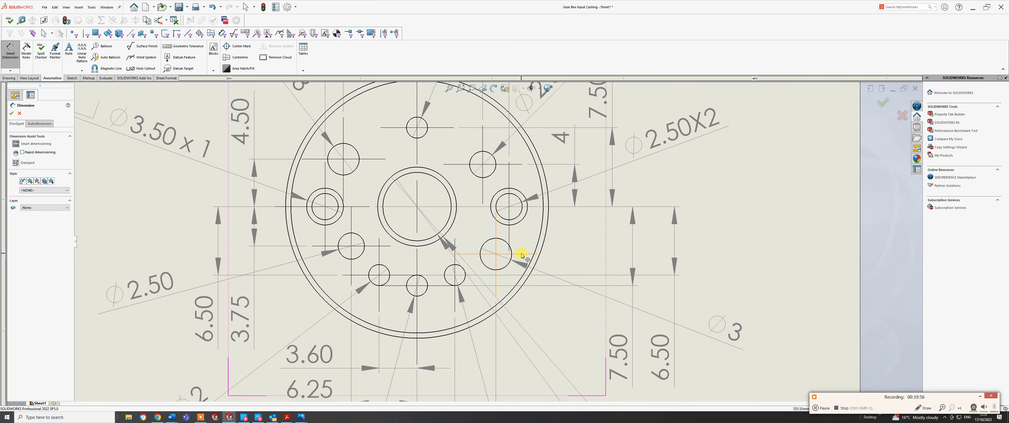
left_click(536, 207)
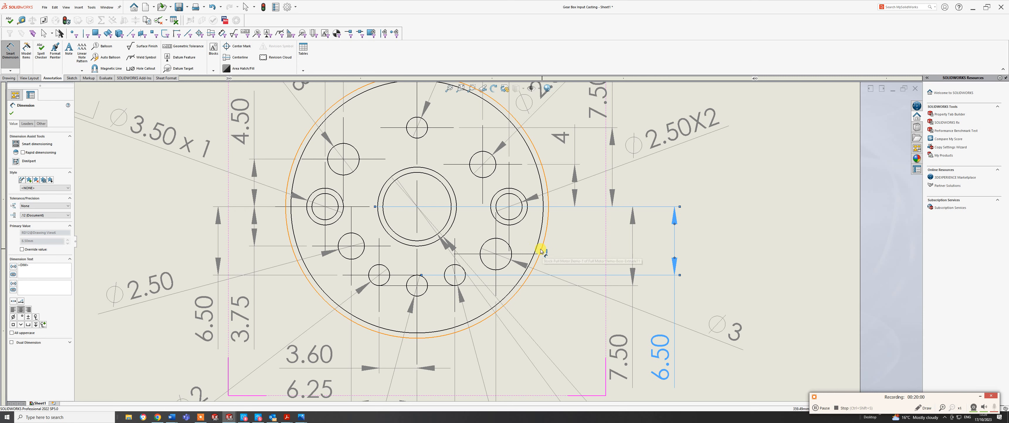
key("Escape")
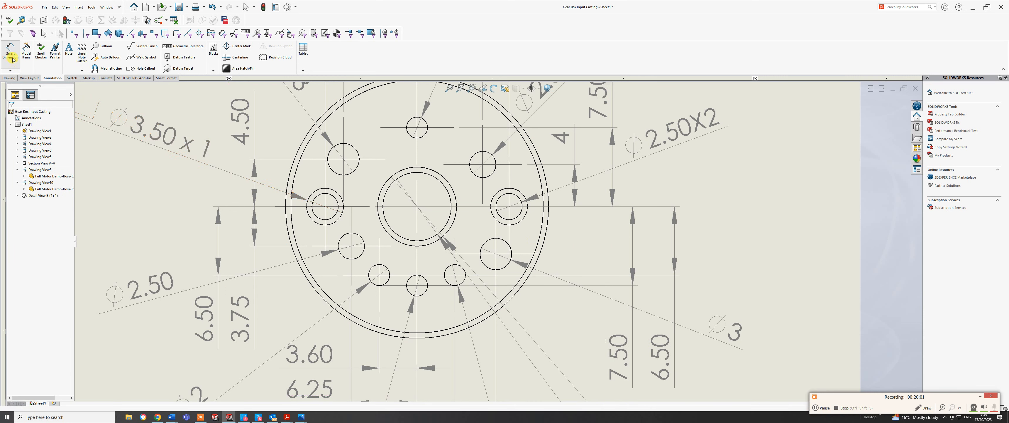
Dimension the lower-right 3 mm hole's vertical offset from the horizontal centreline with one-decimal precision, and return to the part sketch.
left_click(10, 53)
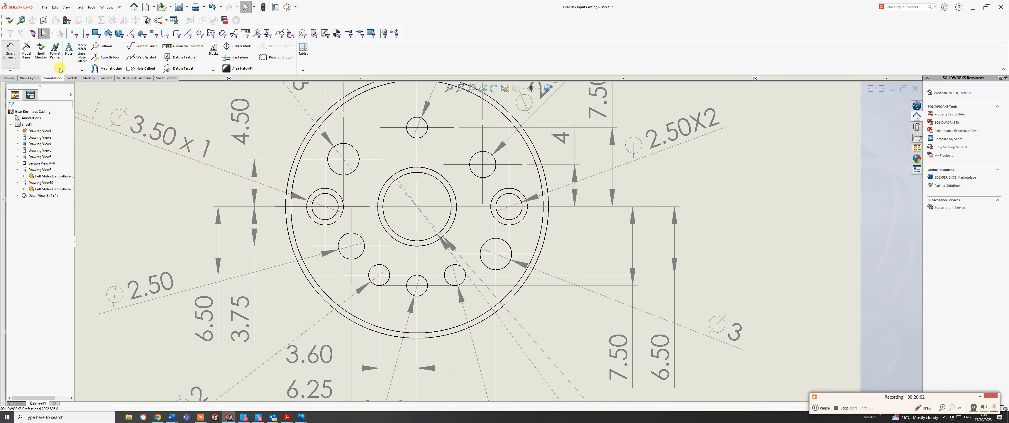
left_click(485, 208)
left_click(525, 255)
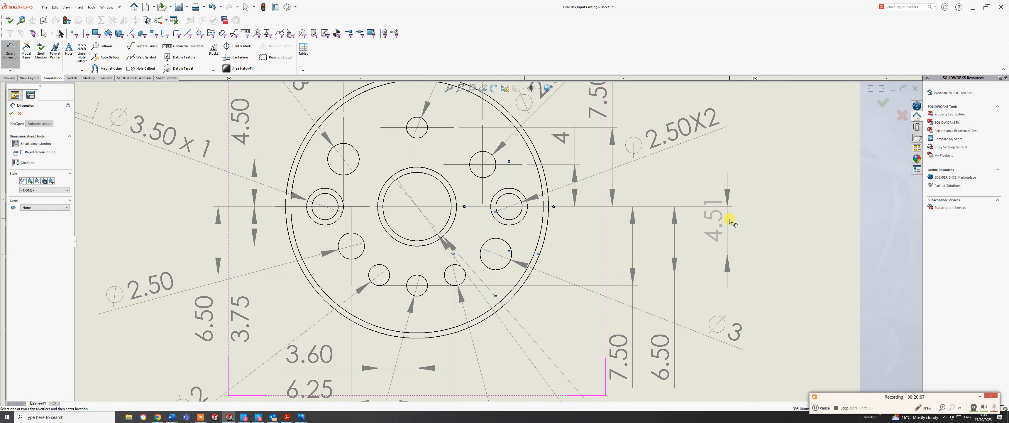
left_click(725, 180)
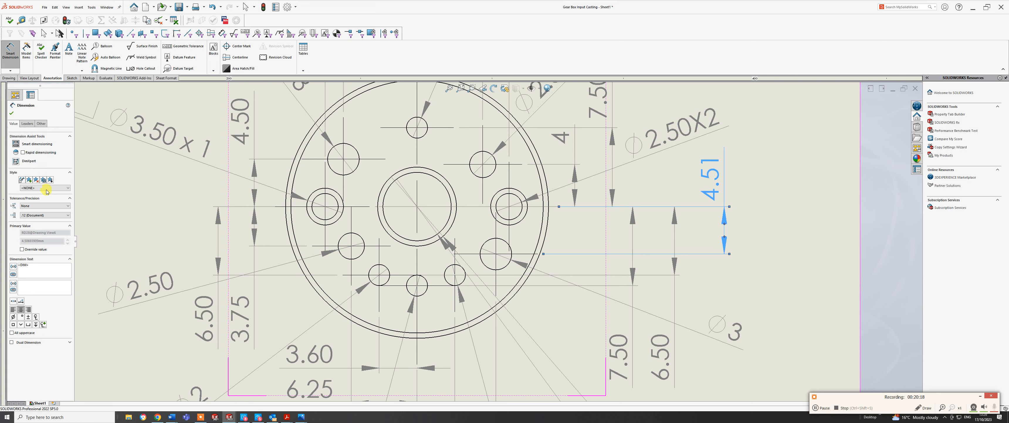
left_click(45, 215)
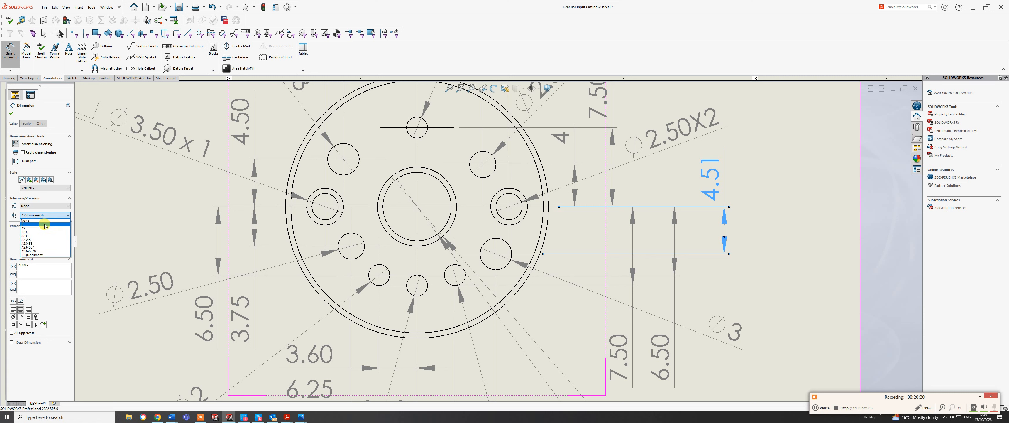
left_click(45, 224)
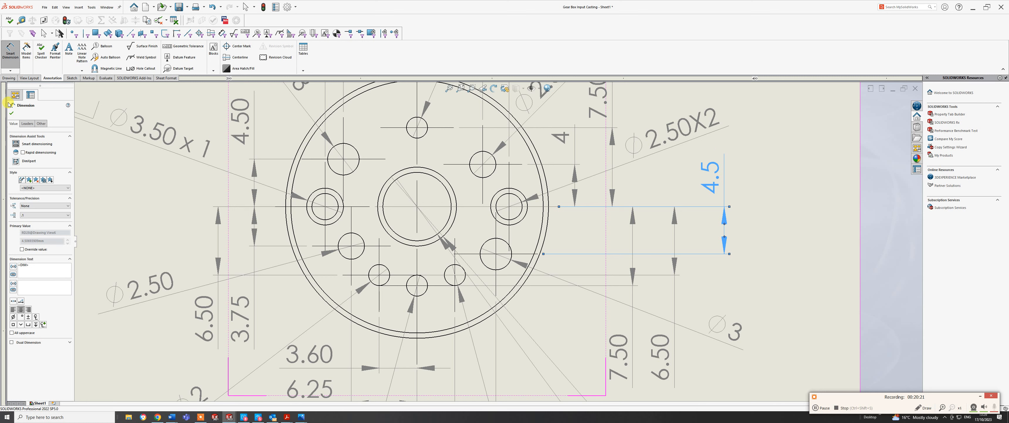
left_click(12, 113)
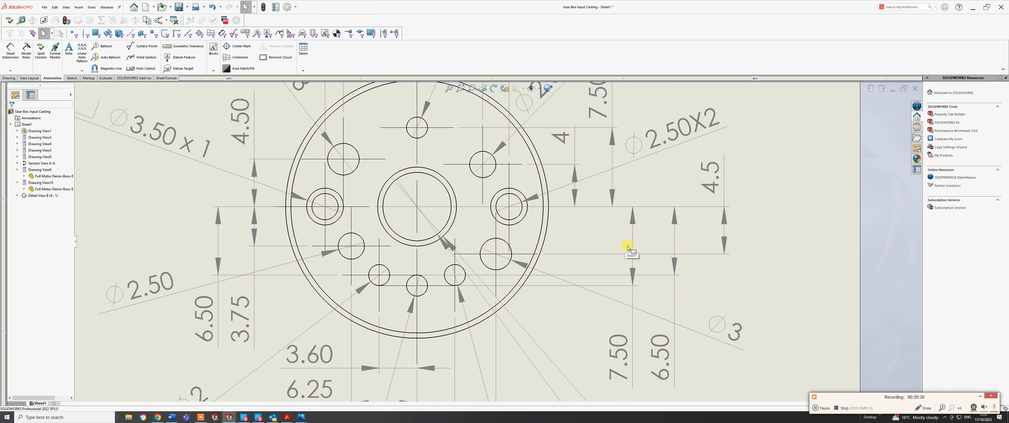
key("ctrl+Tab")
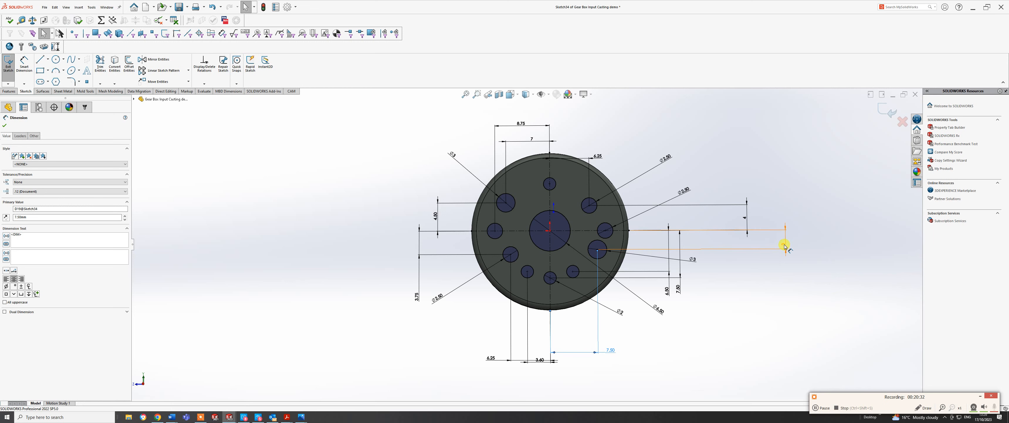
Set the lower-right 3 mm hole's vertical offset from the horizontal centreline to 4.5 mm and exit the hole sketch.
double_click(783, 246)
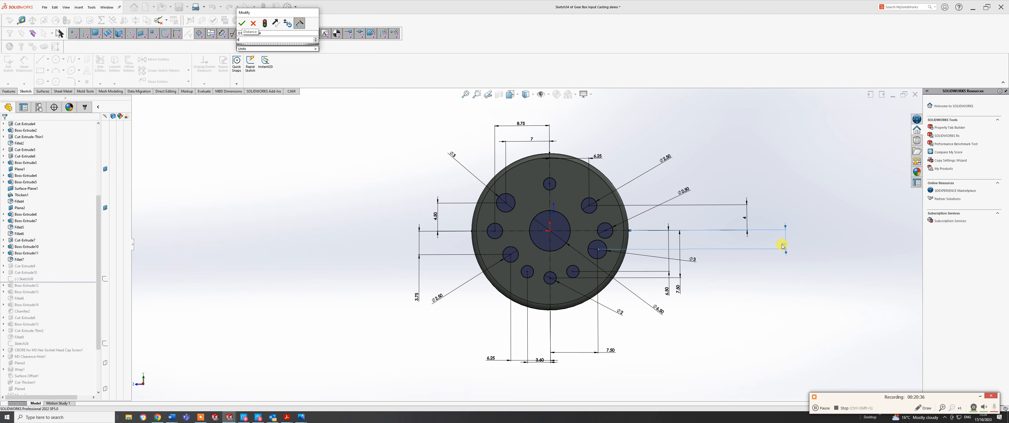
key("Return")
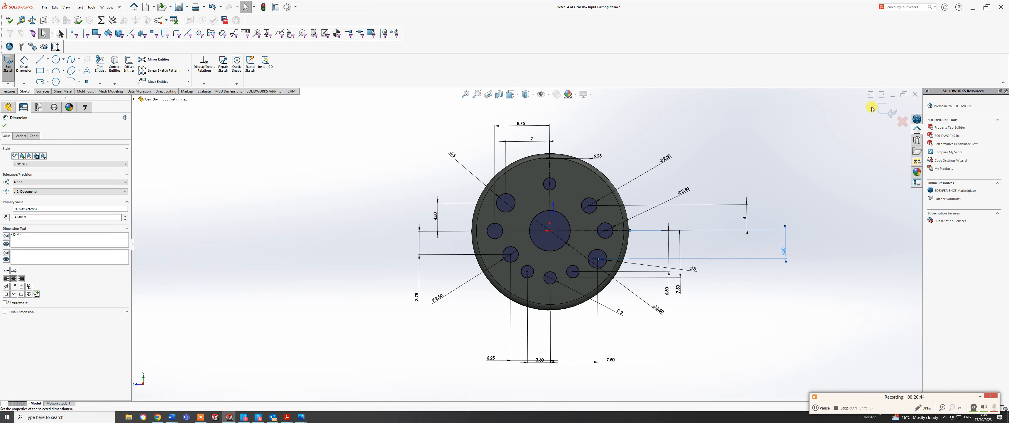
left_click(889, 112)
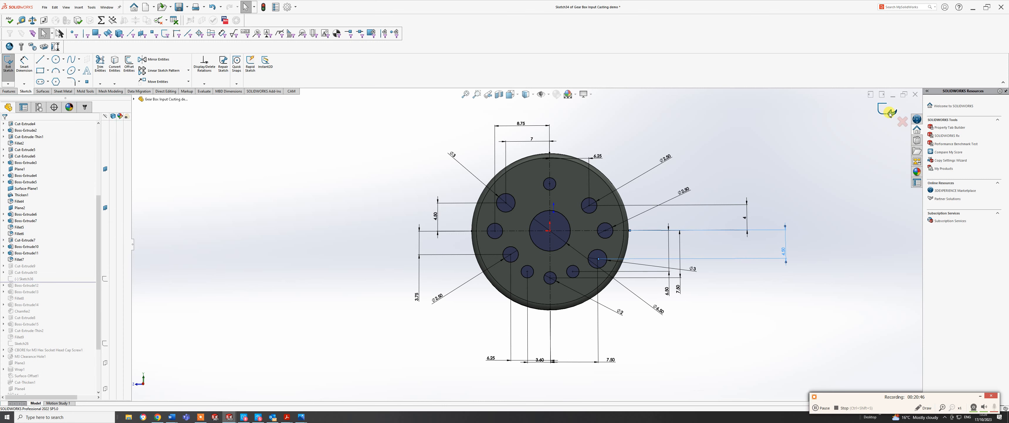
left_click(889, 113)
Reopen the sketch of circles surrounding the holes and add a larger circle centred on the lower-left 3 mm hole.
mouse_move(613, 211)
middle_mouse_down()
mouse_move(462, 178)
mouse_move(451, 136)
mouse_move(472, 139)
middle_mouse_up()
scroll(586, 230, "down", 3)
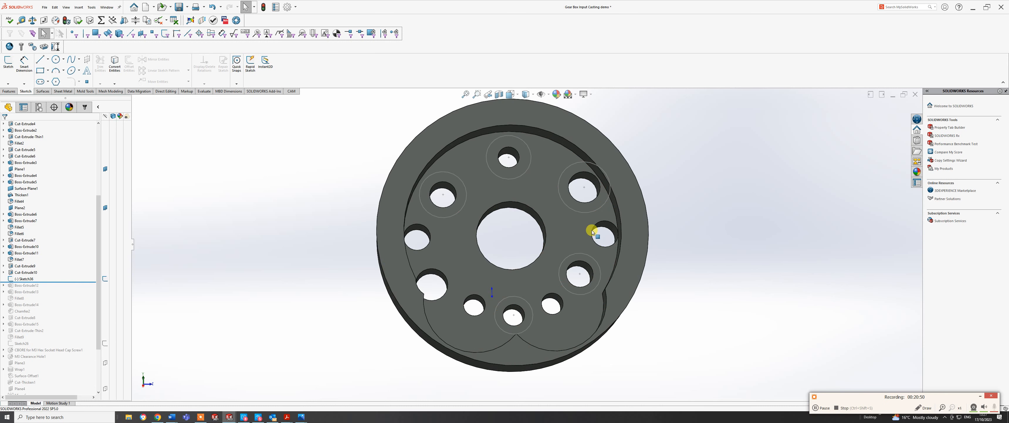
left_click(520, 179)
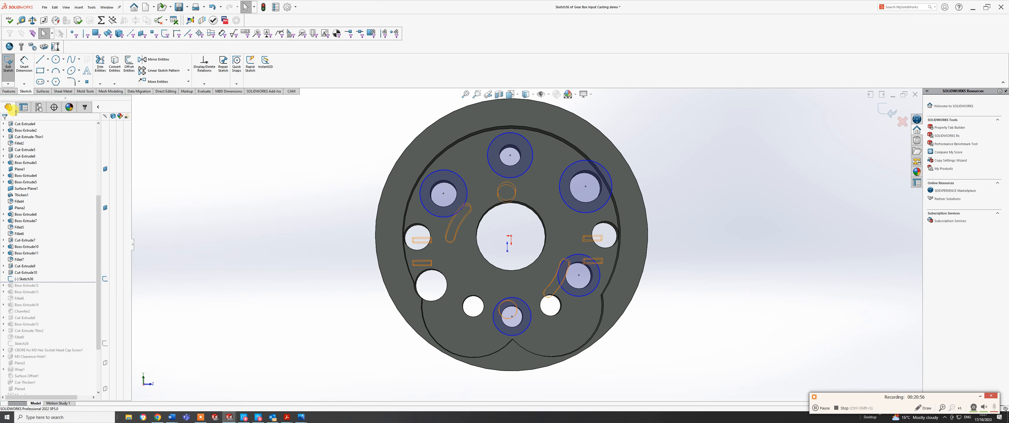
left_click(56, 60)
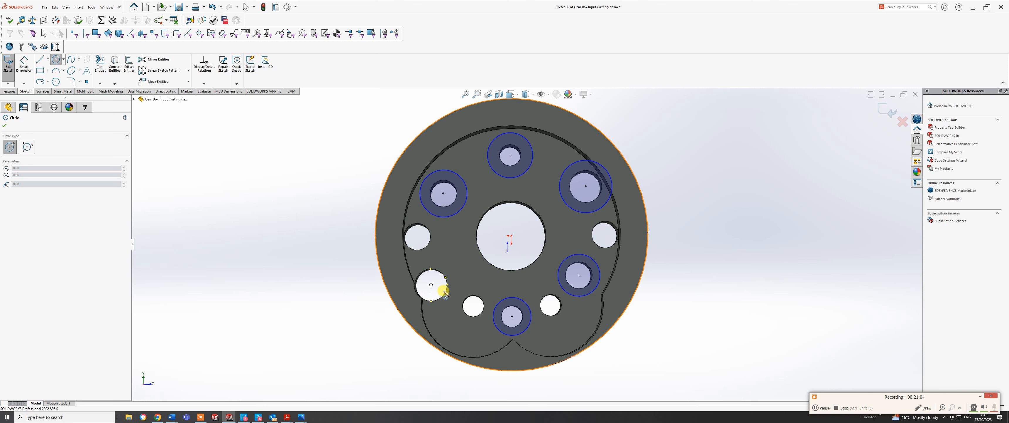
left_click(432, 285)
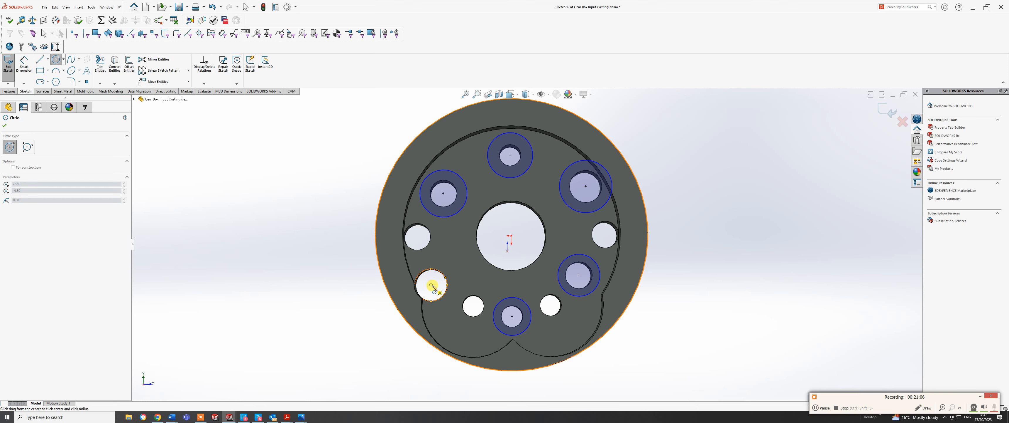
left_click(452, 304)
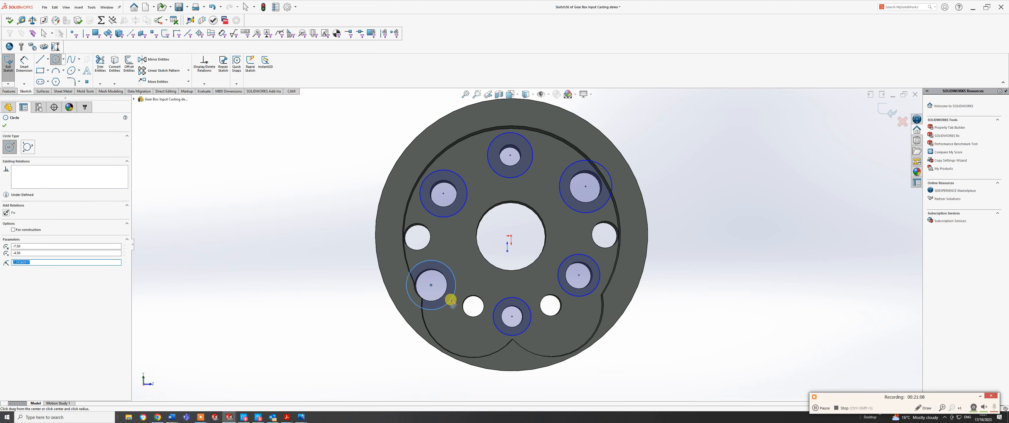
right_click(450, 296)
left_click(465, 305)
key("Escape")
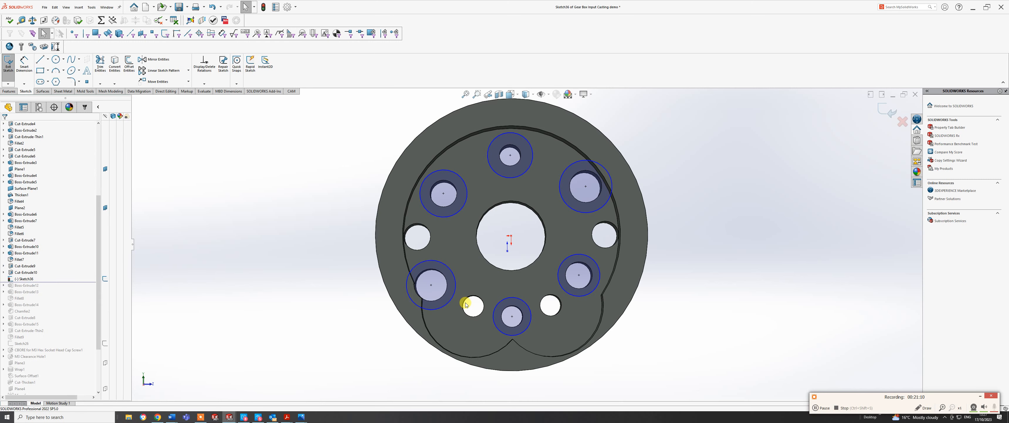
View the sketch from the left side of the part and dimension the bottom circle's diameter as 4 mm.
key("space")
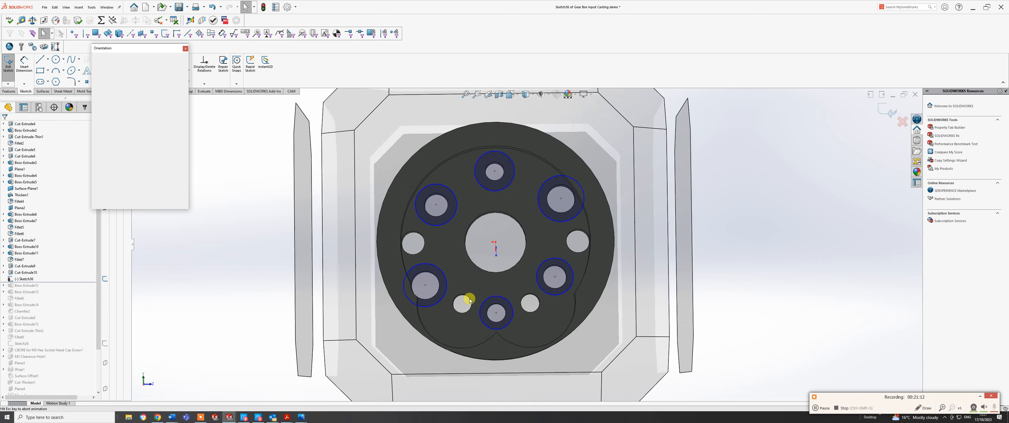
left_click(419, 289)
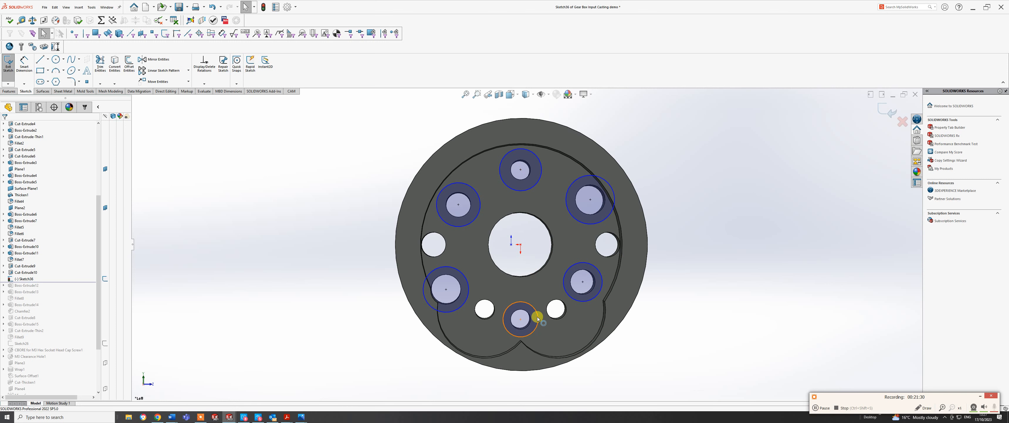
left_click(24, 64)
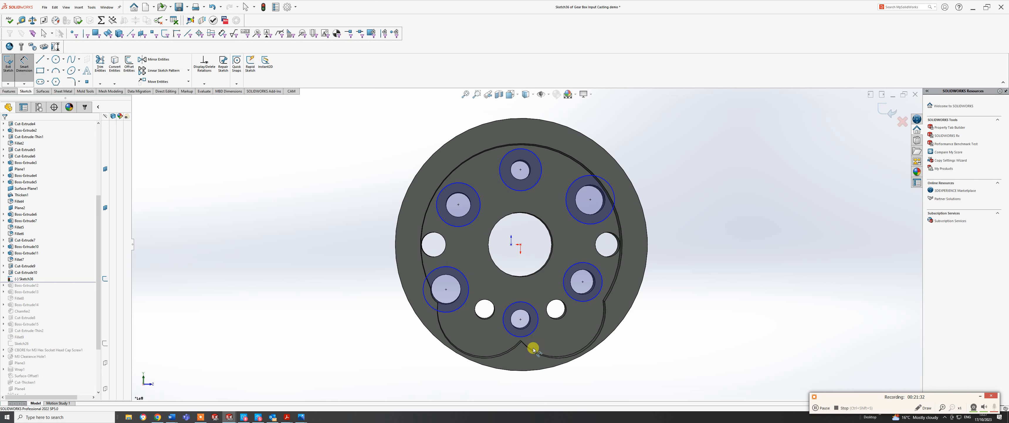
left_click(533, 332)
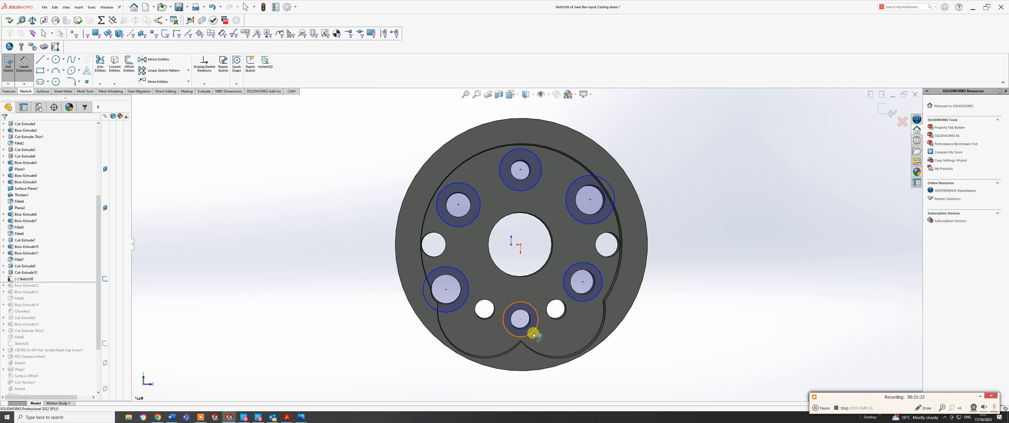
left_click(653, 358)
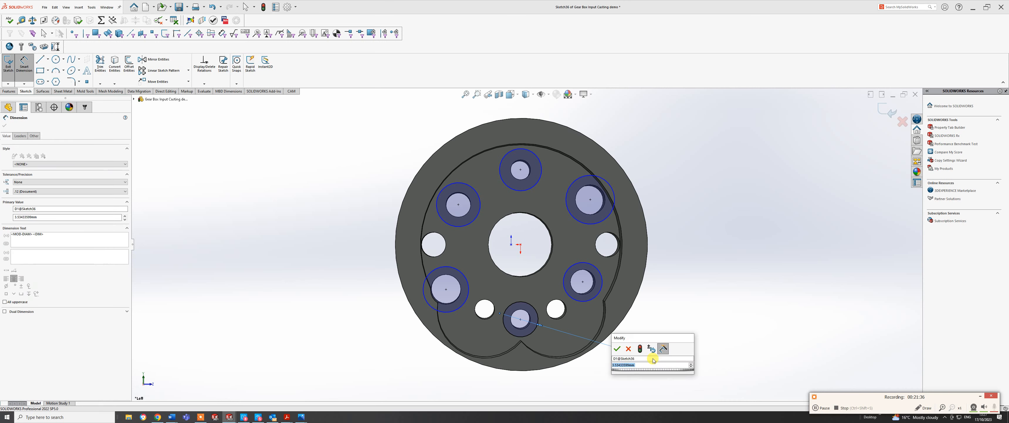
type("4")
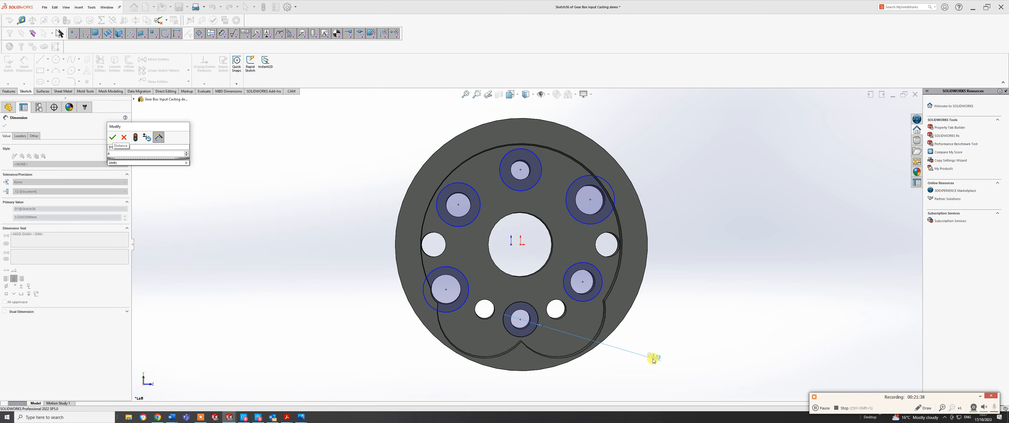
key("Return")
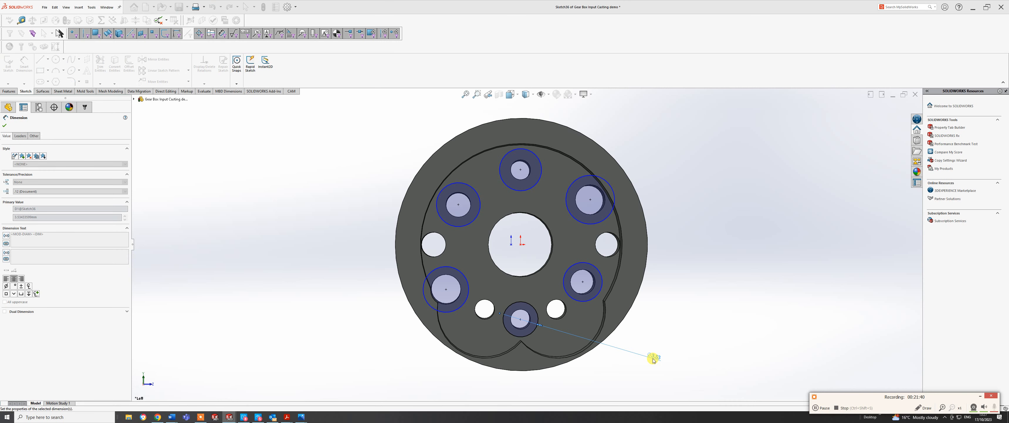
key("Escape")
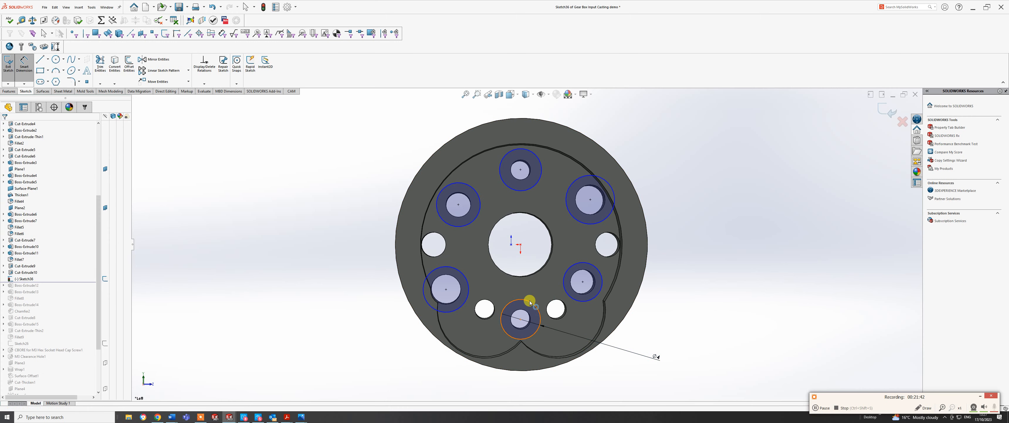
Add an Equal relation between the top circle and the 4 mm bottom circle.
left_click(530, 302)
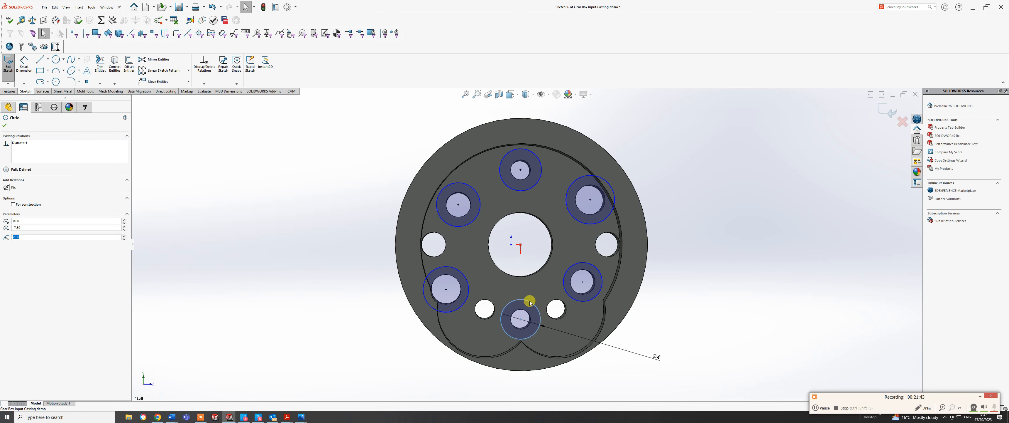
left_click(528, 190, "ctrl")
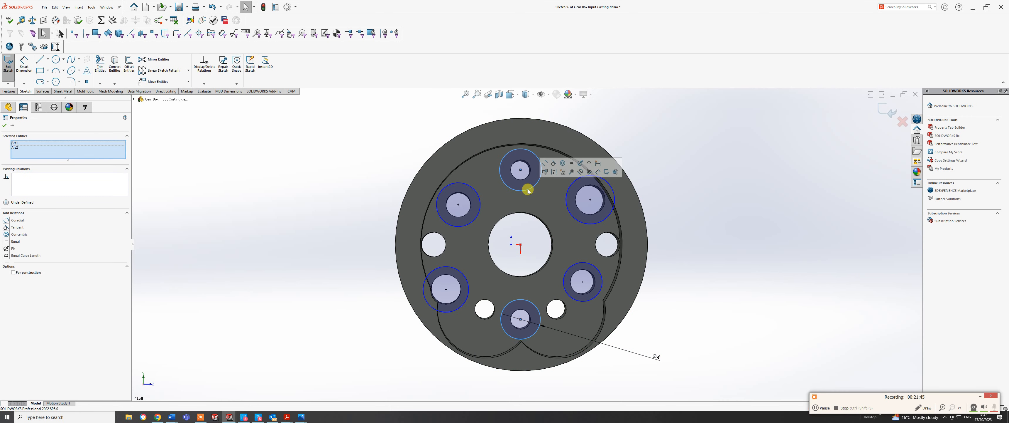
left_click(572, 163)
left_click(685, 218)
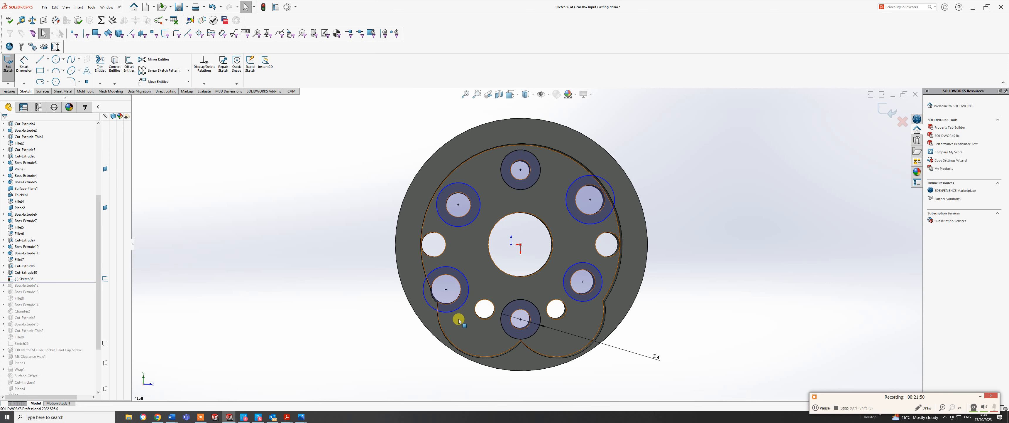
Dimension the diameter of the new circle around the lower-left hole as 5 mm.
left_click(24, 66)
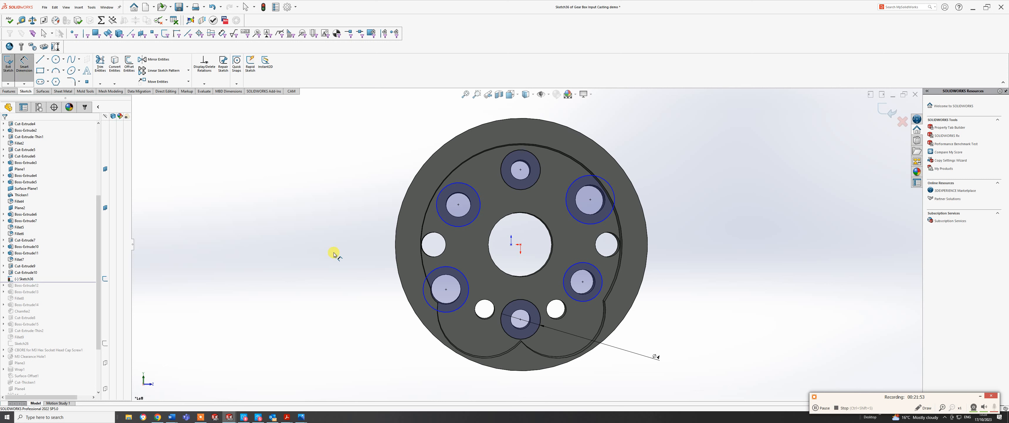
left_click(453, 313)
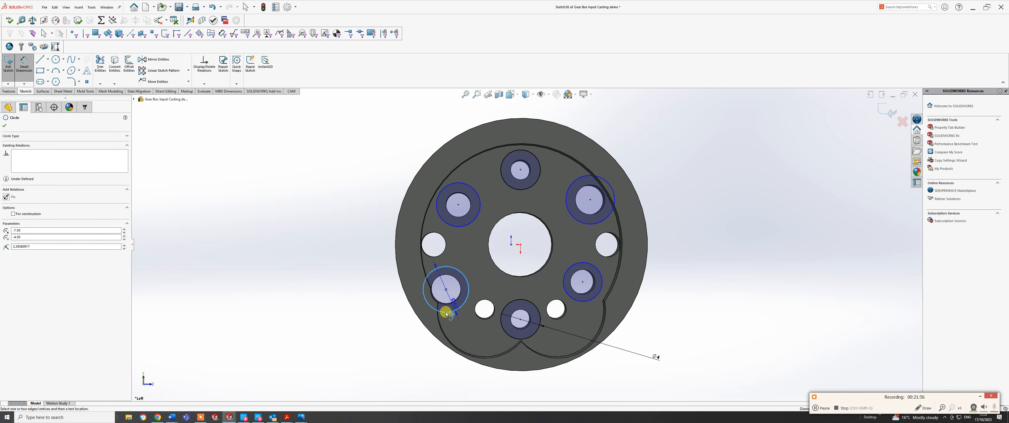
left_click(356, 328)
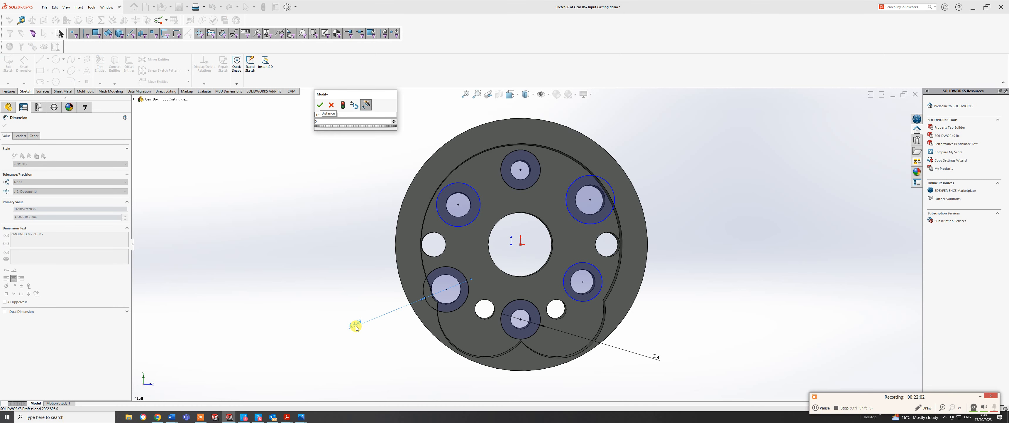
key("Return")
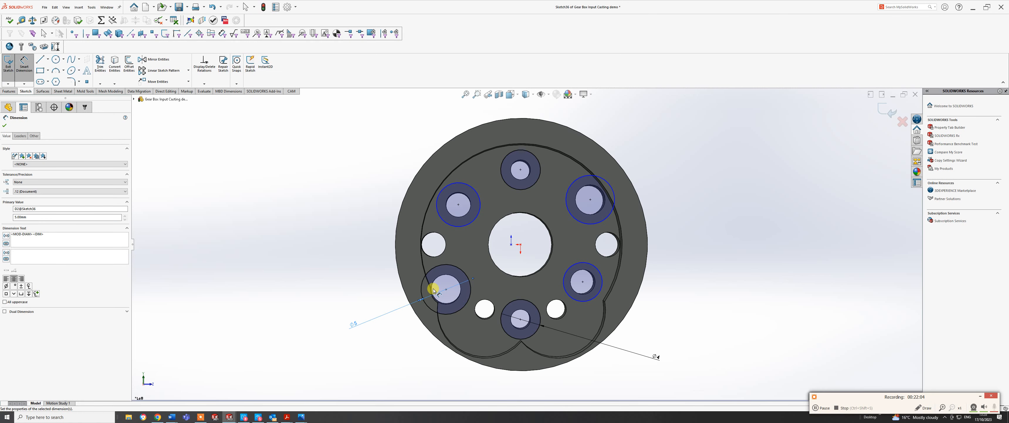
Dimension the diameter of the circle around the lower-right hole as 2.25 mm.
mouse_move(435, 289)
middle_mouse_down()
mouse_move(428, 277)
mouse_move(404, 282)
mouse_move(427, 276)
mouse_move(435, 286)
middle_mouse_up()
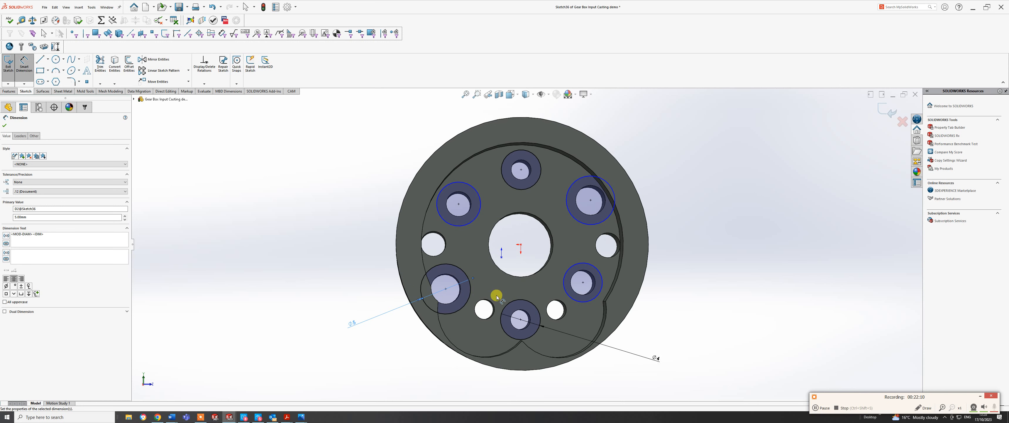
left_click(582, 295)
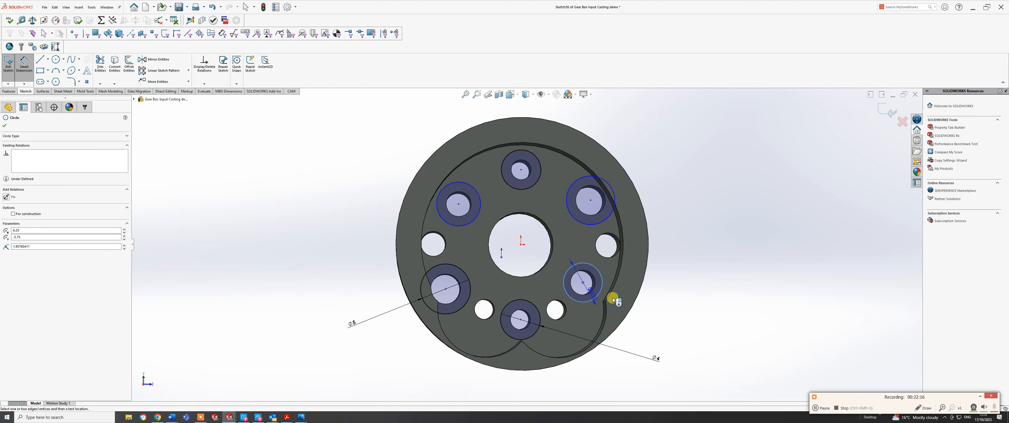
left_click(694, 295)
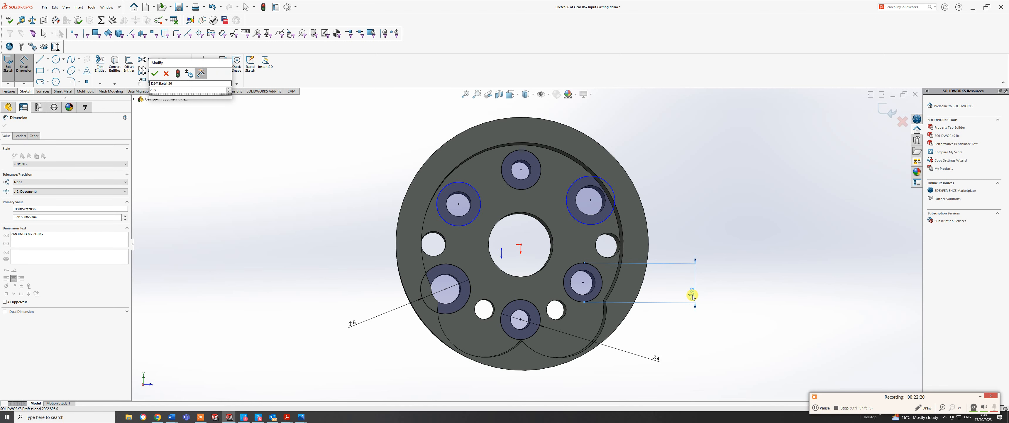
key("Return")
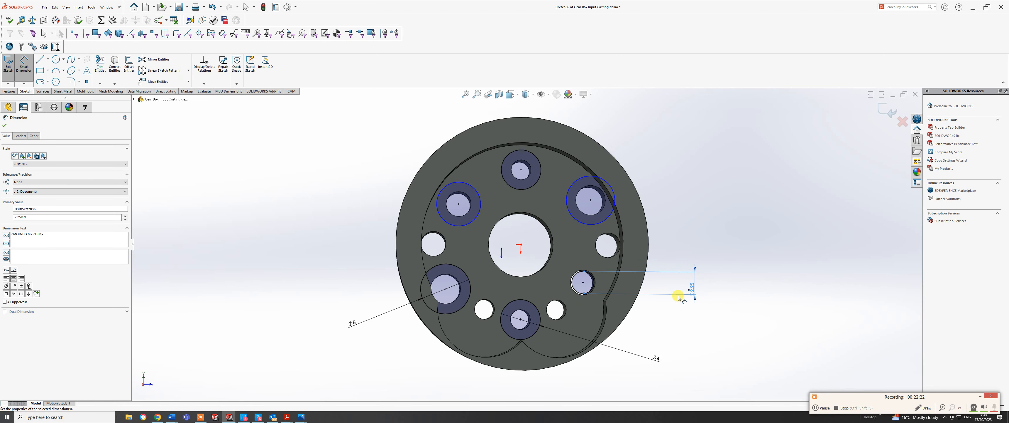
Dimension the diameter of the circle around the upper-left hole as 4.5 mm.
left_click(476, 219)
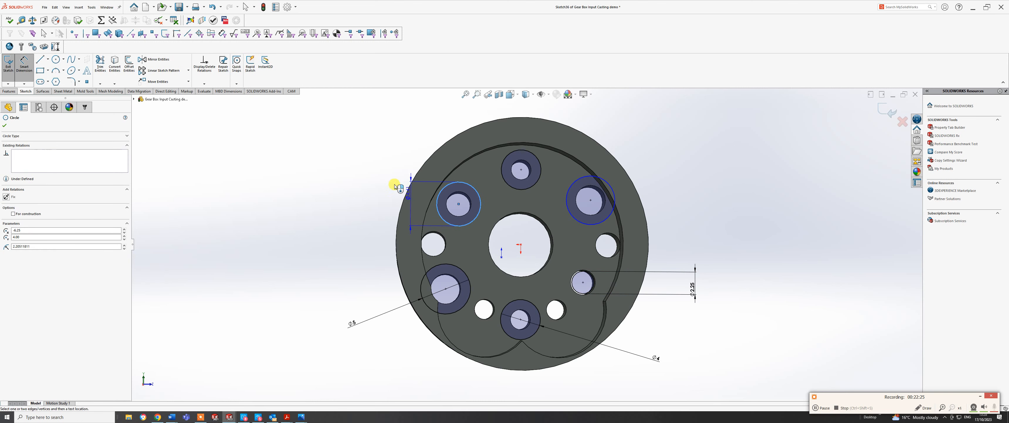
left_click(357, 159)
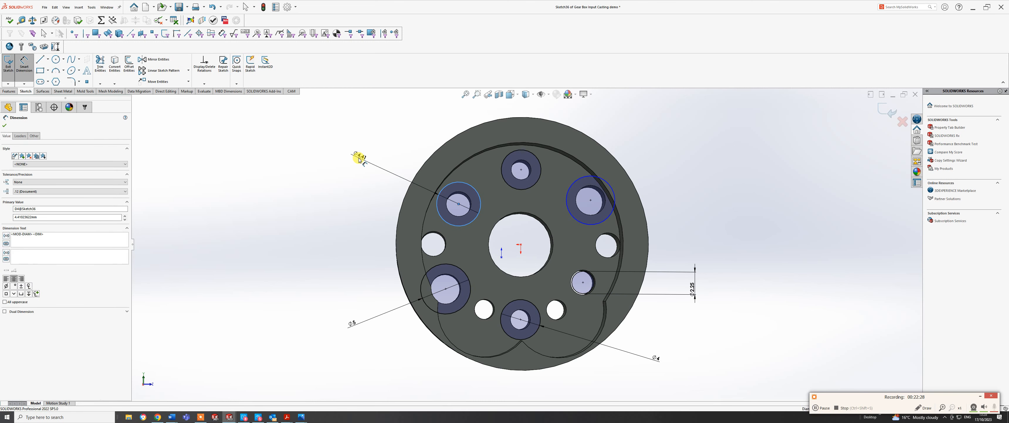
type("4.5")
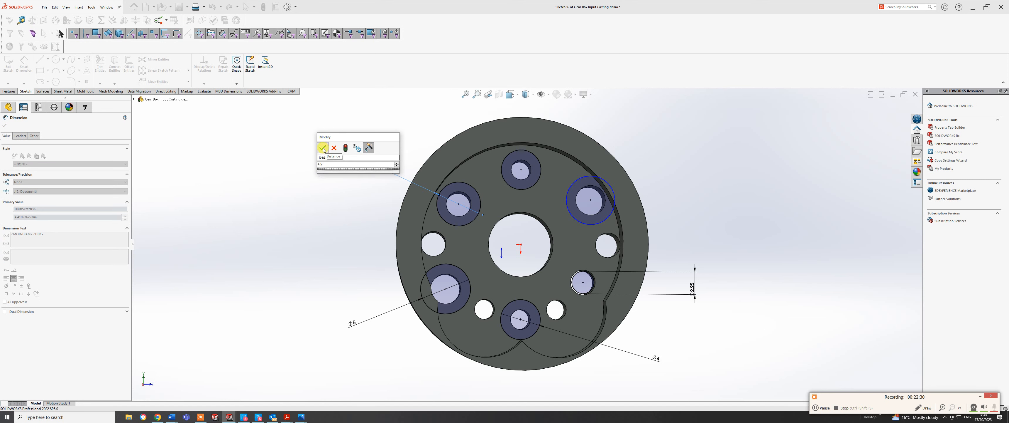
left_click(324, 148)
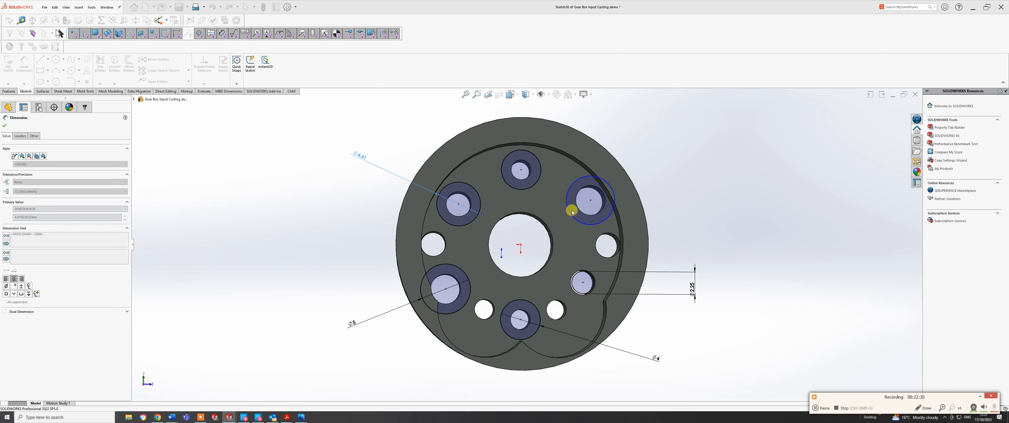
Dimension the diameter of the circle around the upper-right hole as 6 mm.
left_click(600, 226)
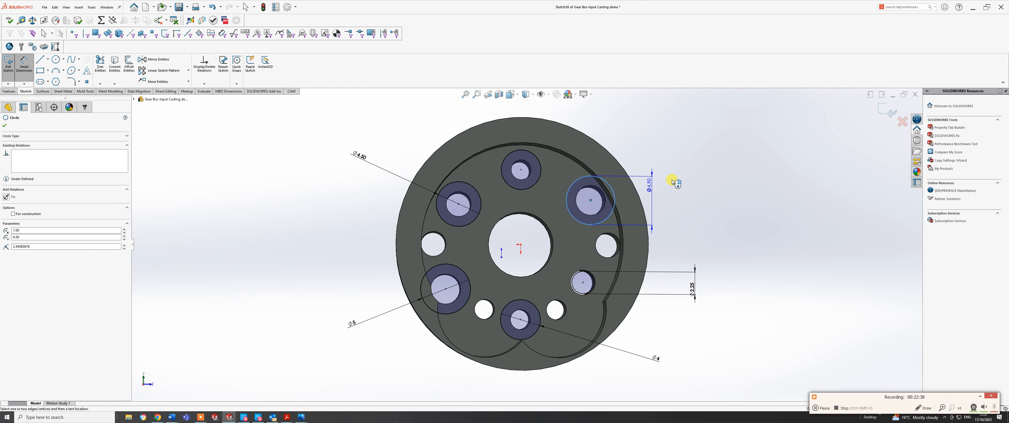
left_click(681, 171)
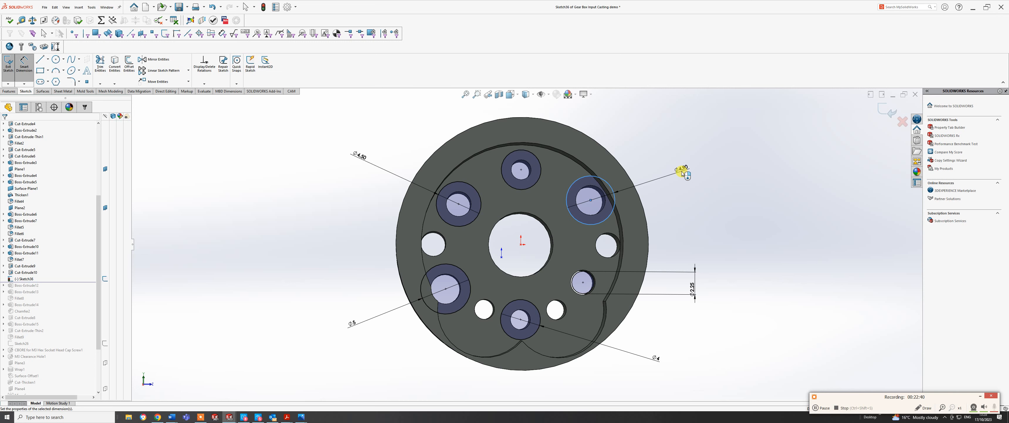
key("Return")
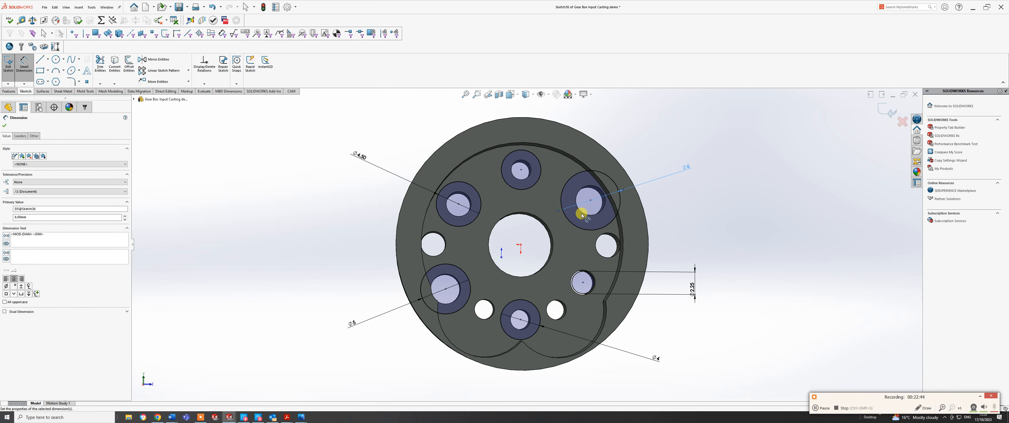
Set the diameter of the circle around the lower-right hole to 4.5 mm.
key("space")
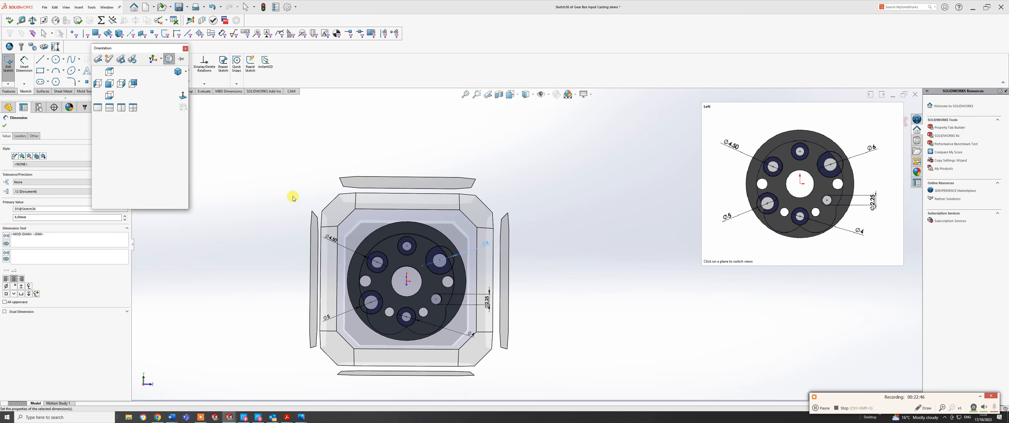
left_click(182, 96)
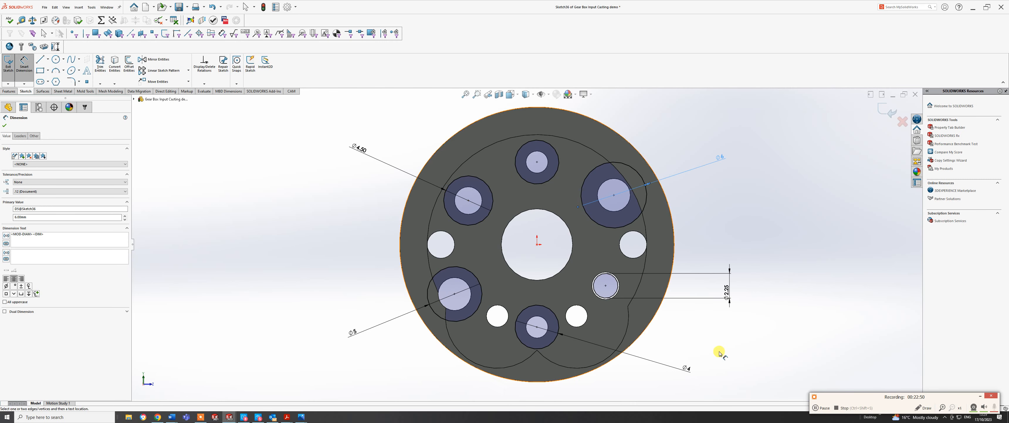
double_click(727, 289)
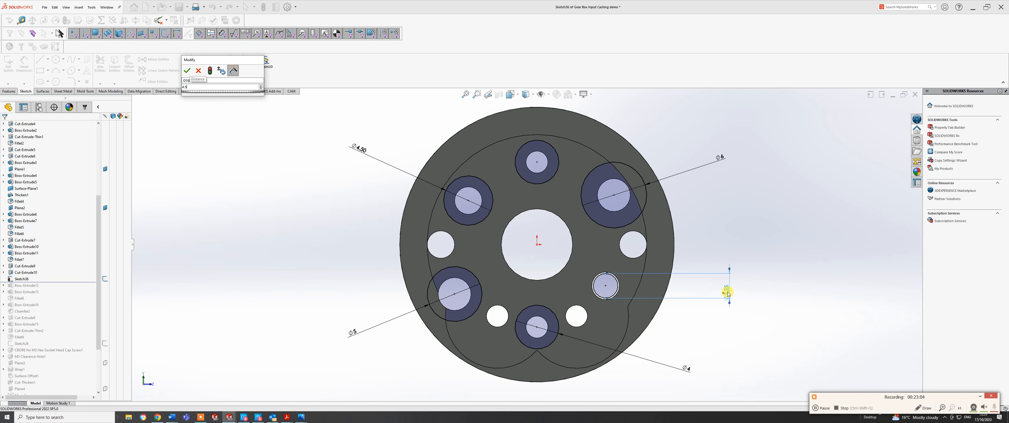
key("Return")
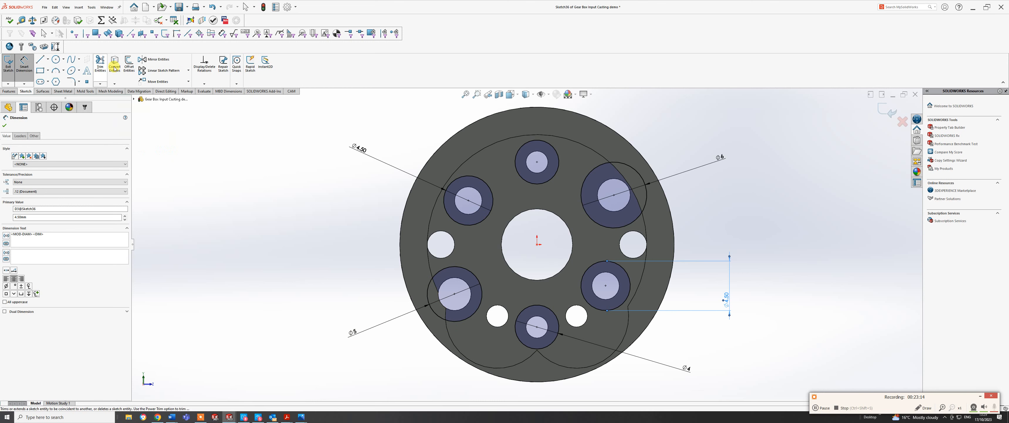
Start an Extruded Cut of the circles around the six holes with a blind depth of 1.5 mm.
left_click(14, 91)
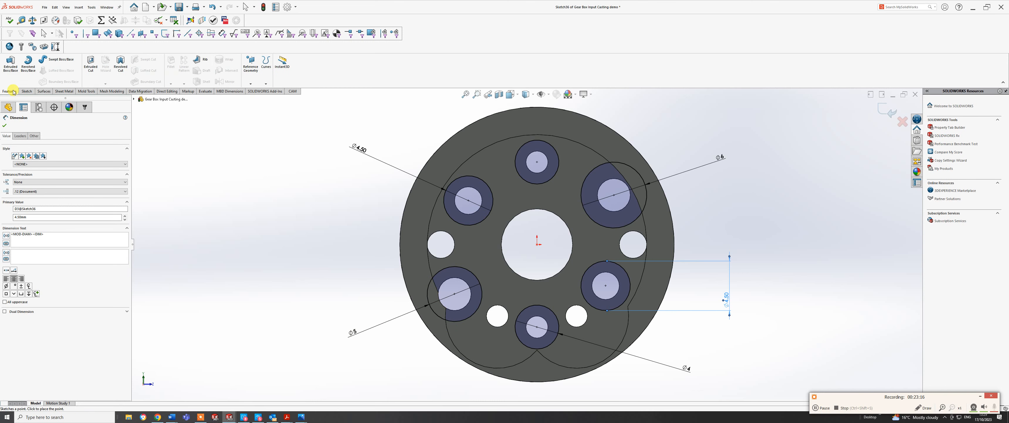
left_click(90, 62)
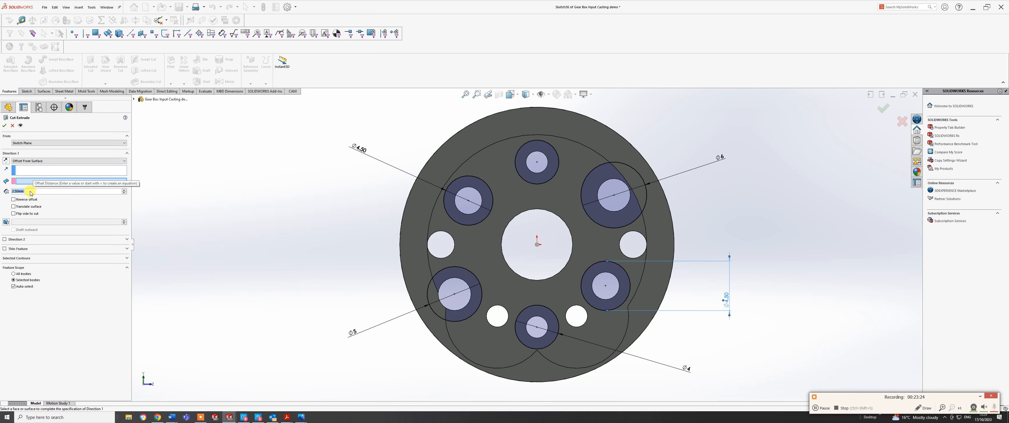
type("1.5")
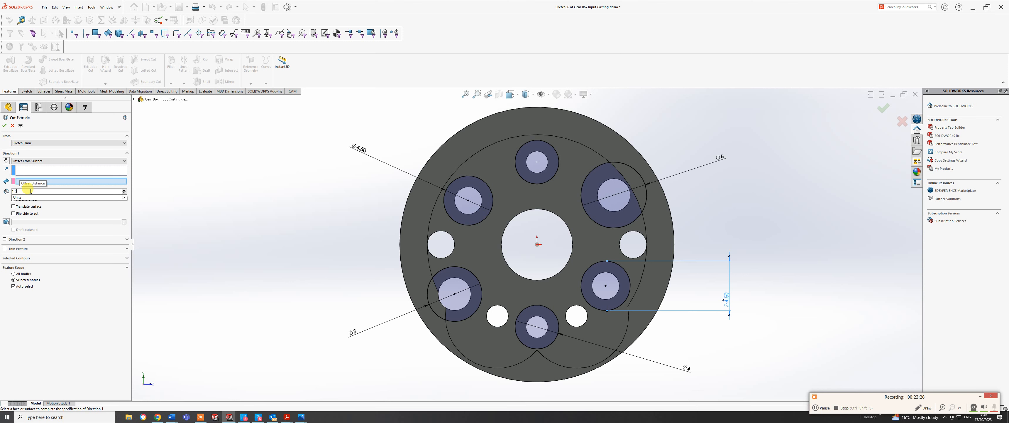
left_click(32, 161)
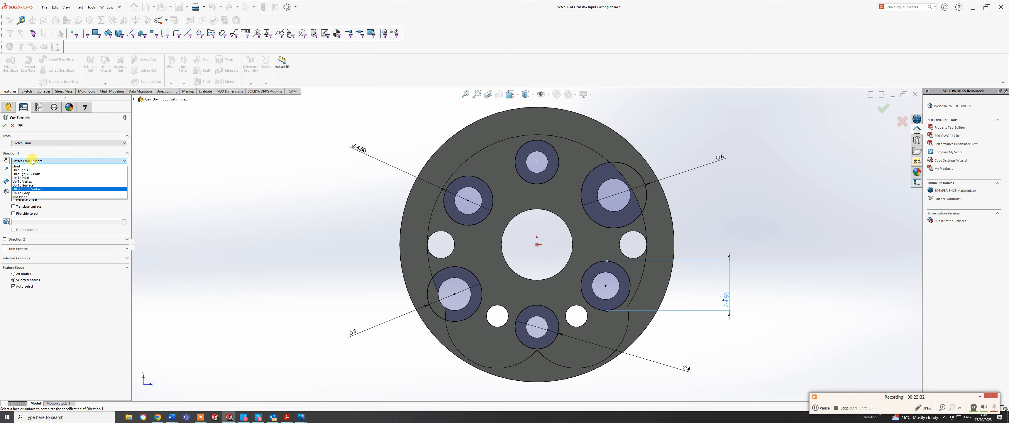
left_click(27, 166)
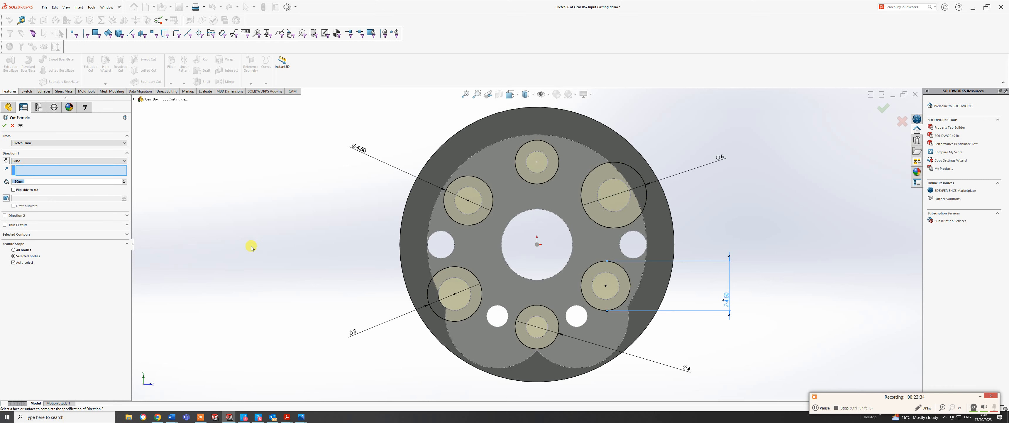
middle_click_drag(370, 279, 352, 272)
middle_click_drag(297, 275, 361, 216)
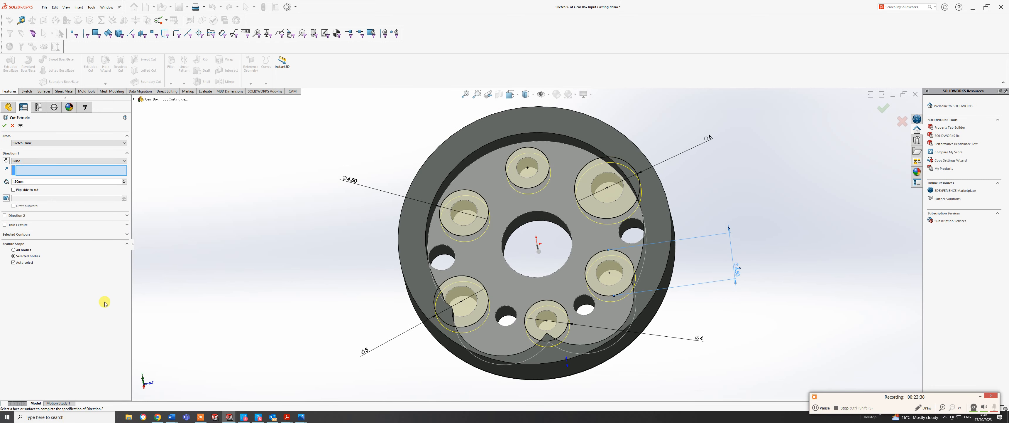
Add a second blind cut direction of 12.5 mm and complete the cut around the holes.
left_click(5, 215)
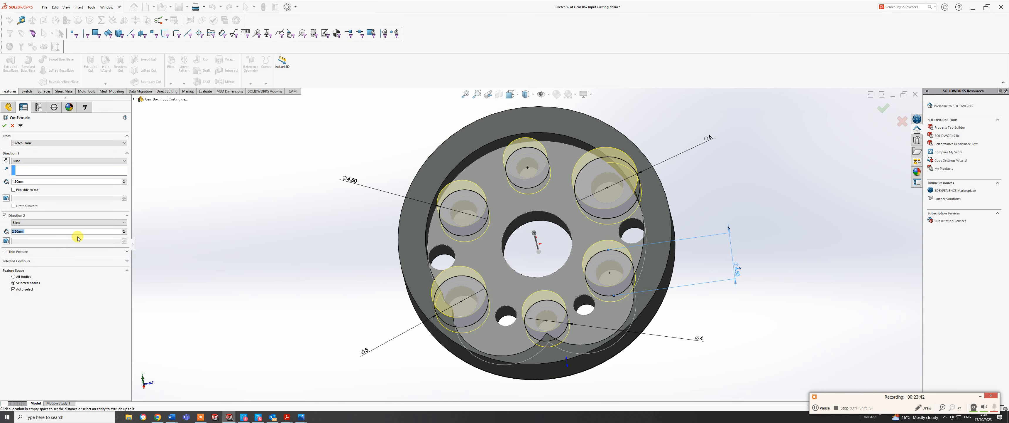
left_click(125, 230)
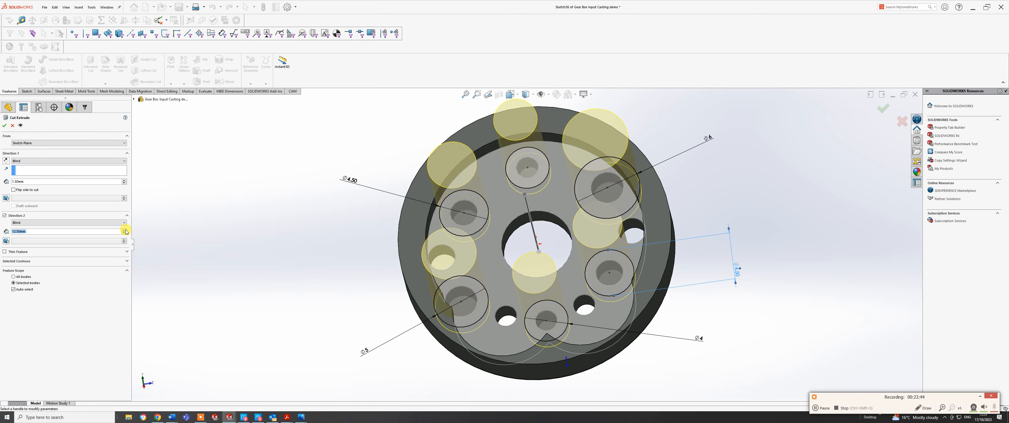
middle_click_drag(447, 271, 517, 229)
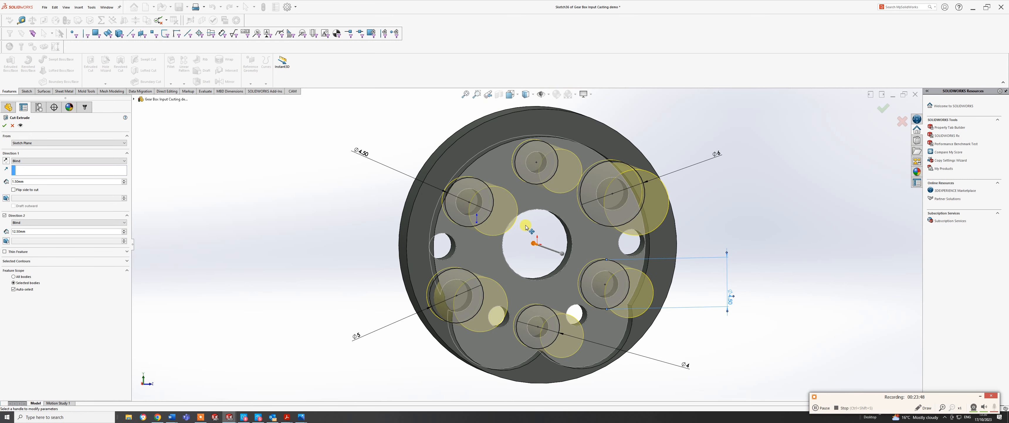
left_click(880, 111)
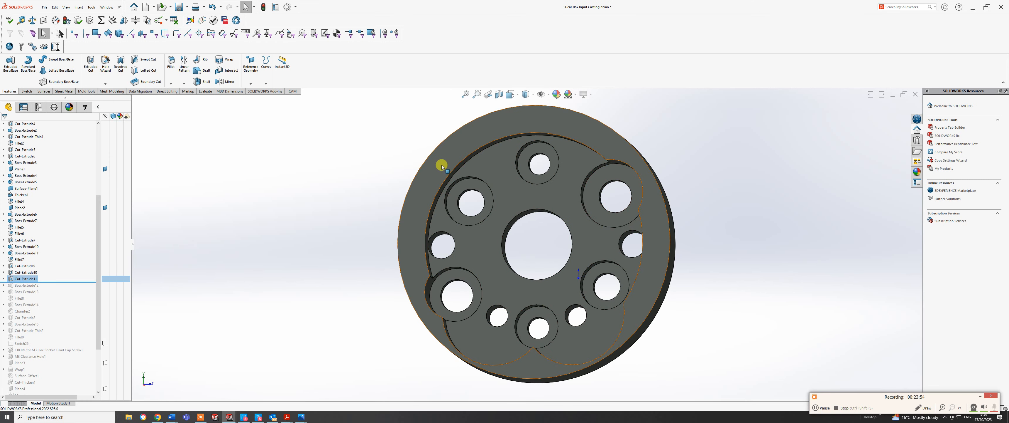
middle_click_drag(541, 259, 561, 275)
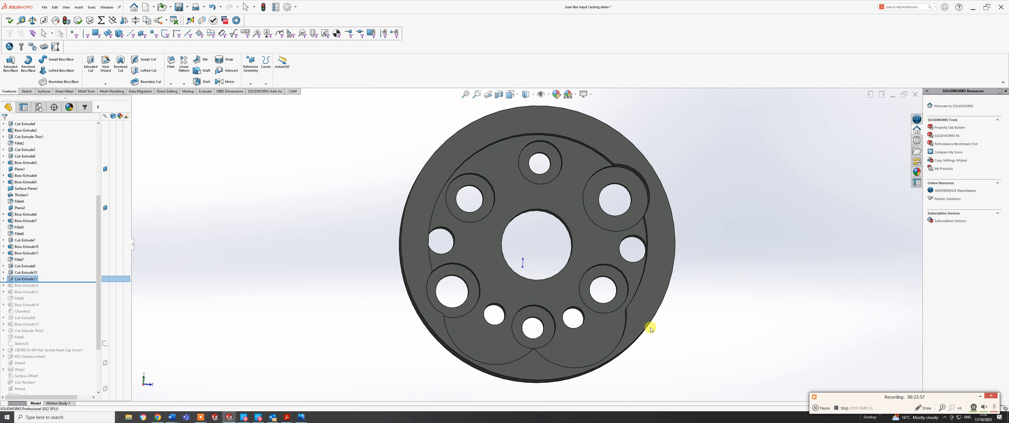
left_click(818, 407)
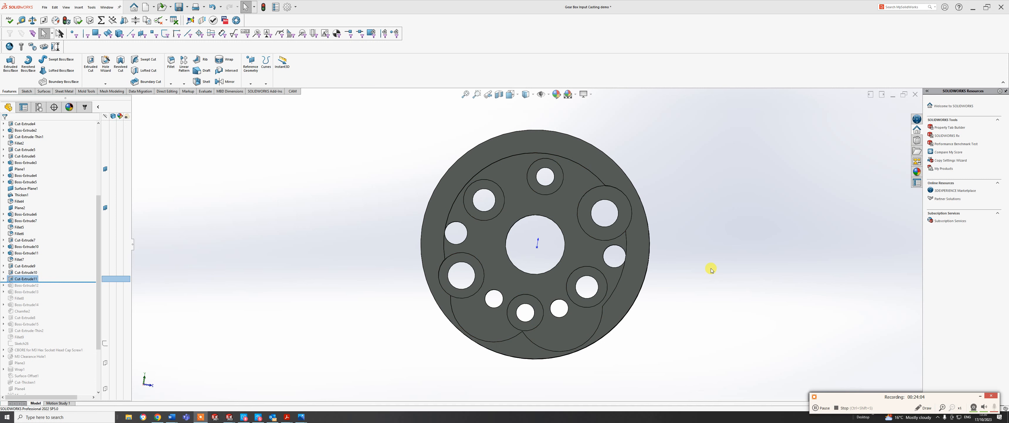
Orient the disc face-on and start a new sketch for the next feature.
key("space")
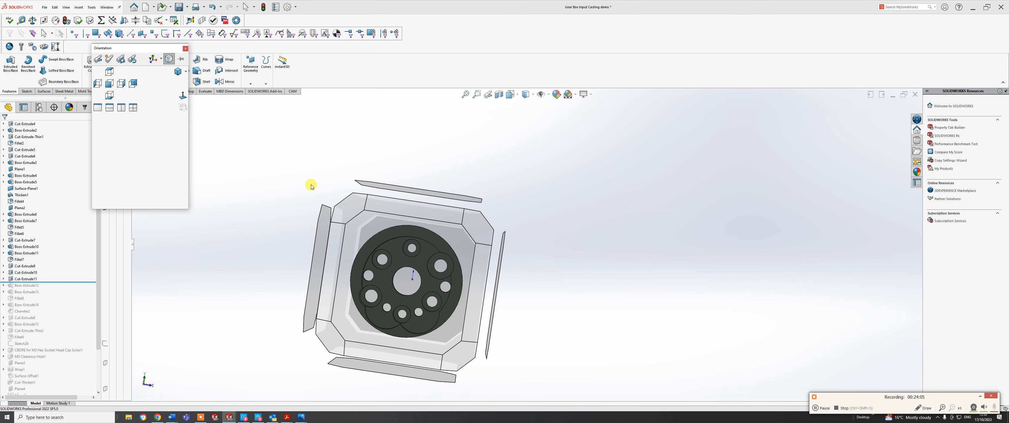
left_click(183, 96)
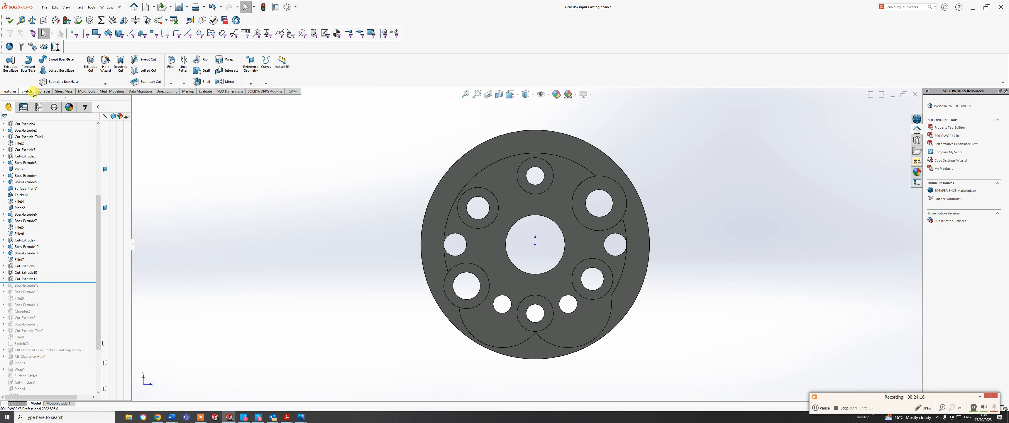
left_click(34, 92)
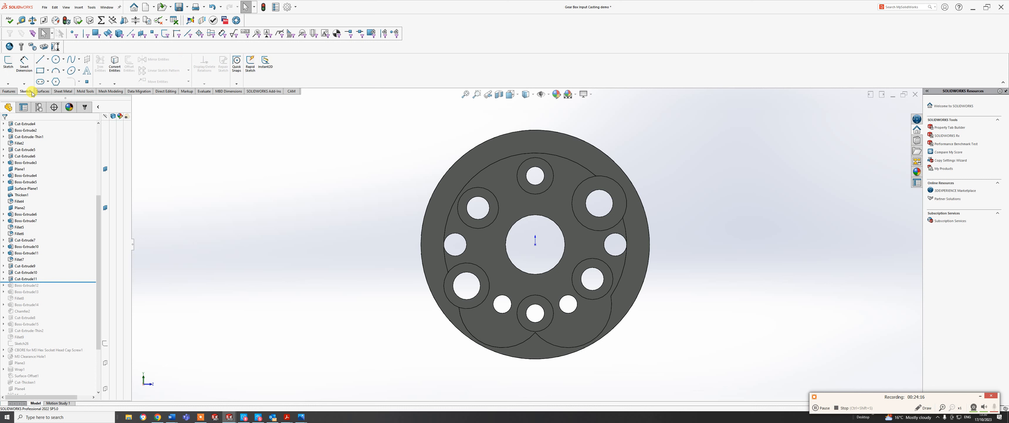
left_click(8, 62)
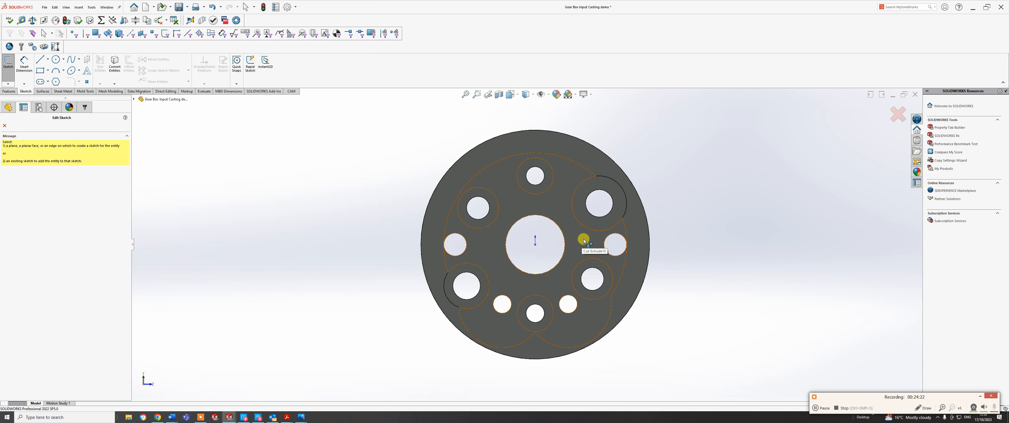
Start a sketch on the disc's flat face and draw circles about 5.7 mm in diameter centred on the right and left side holes.
left_click(630, 237)
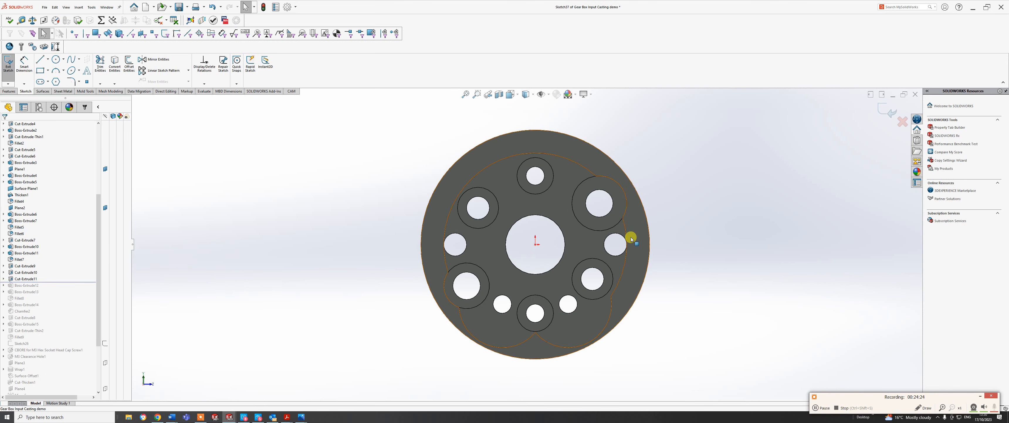
left_click(55, 59)
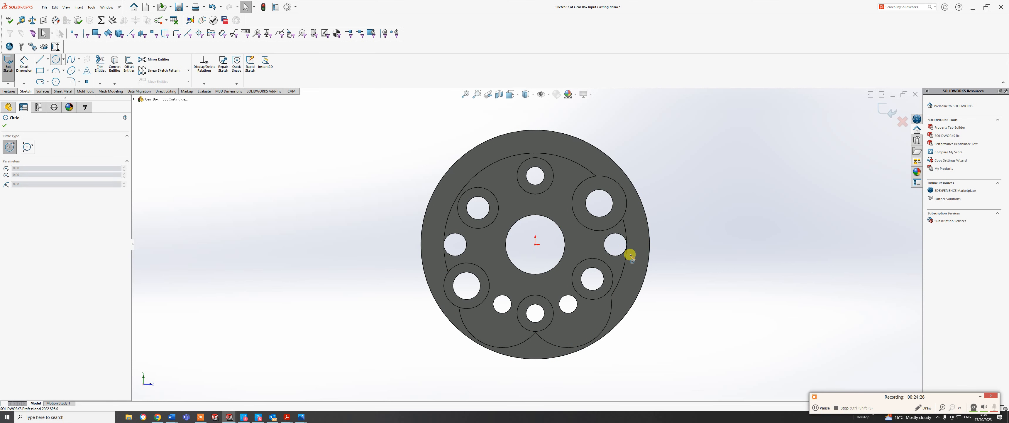
left_click(616, 244)
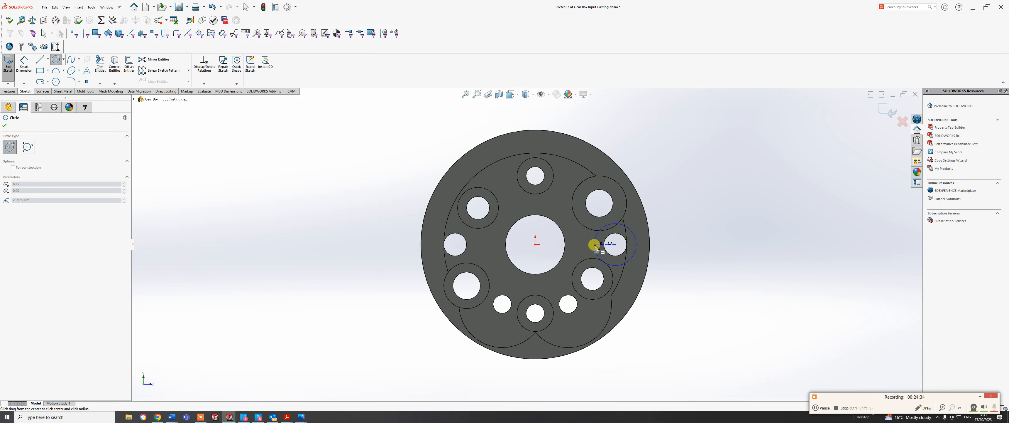
left_click(590, 244)
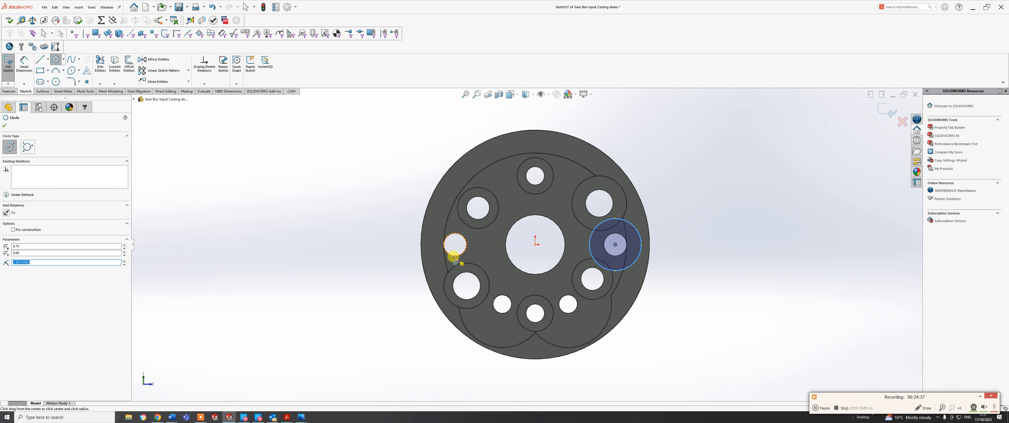
left_click(455, 245)
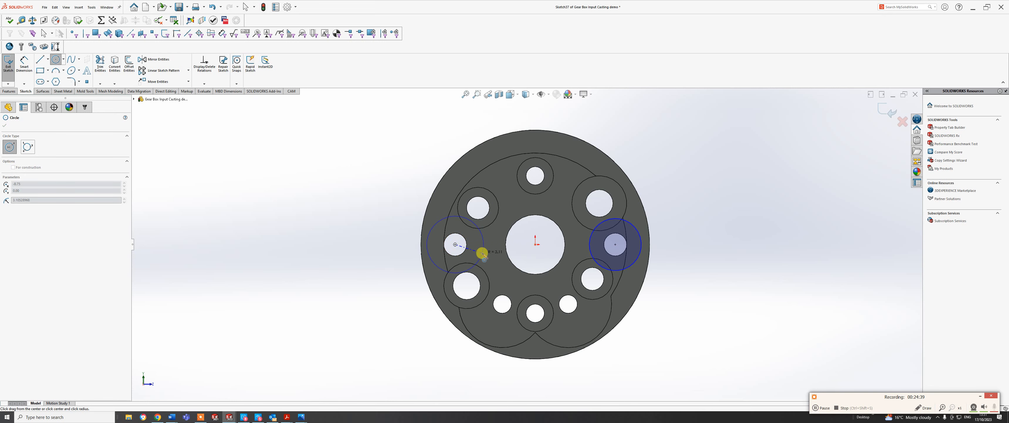
left_click(479, 252)
right_click(480, 254)
left_click(490, 264)
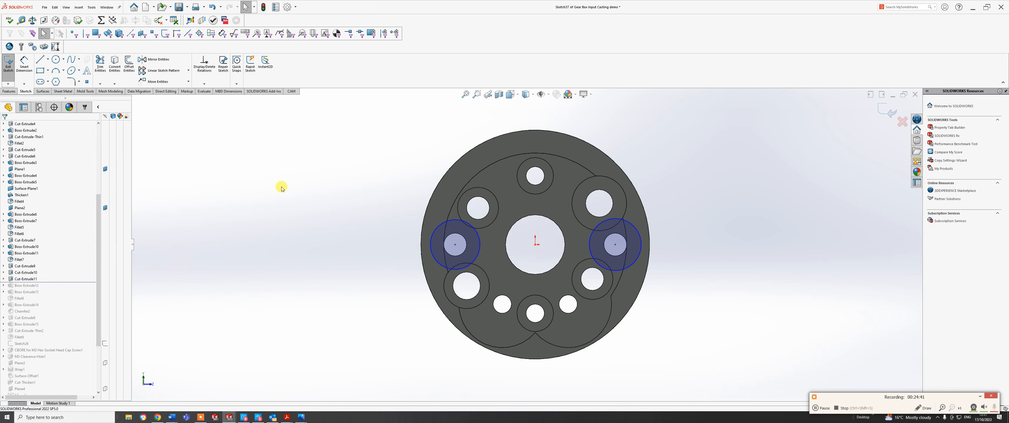
Dimension the circle around the right-hand hole to a diameter of 5.5 mm.
left_click(24, 62)
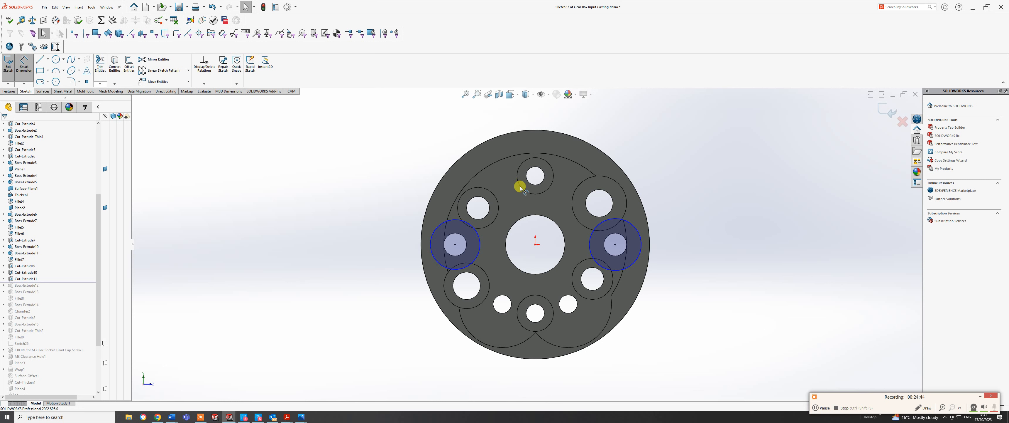
left_click(629, 222)
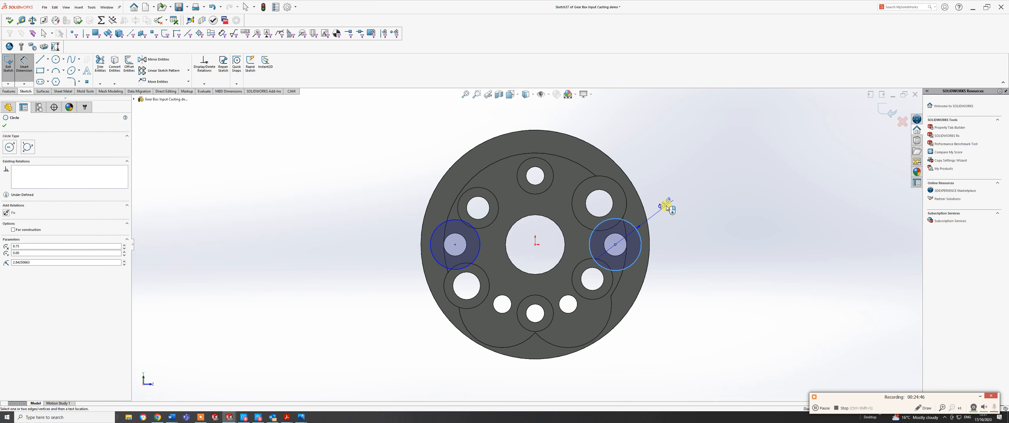
left_click(667, 205)
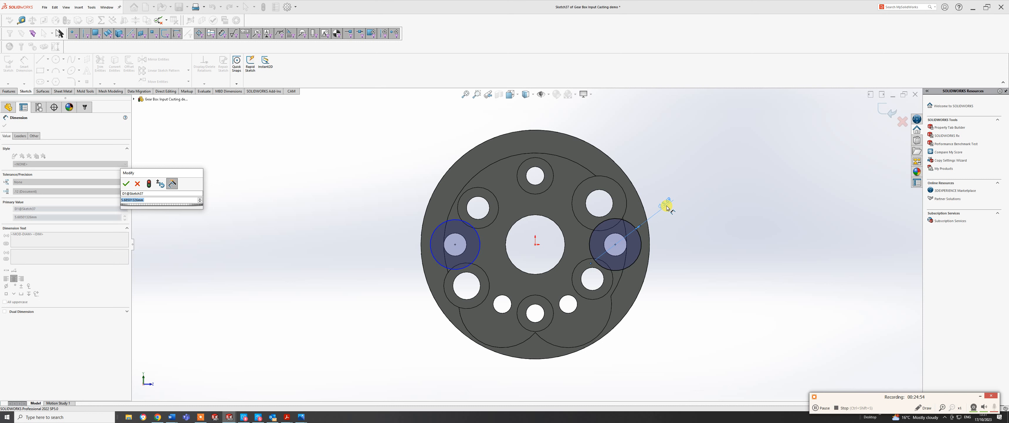
type("5.5")
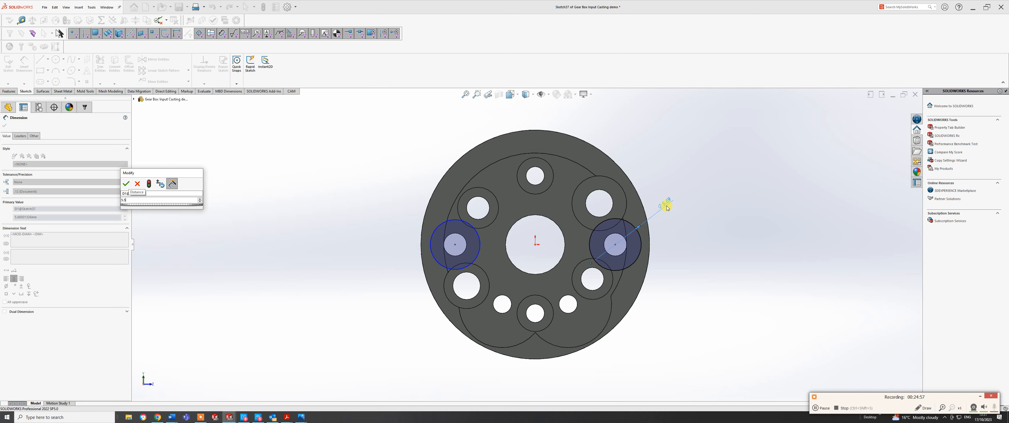
key("Return")
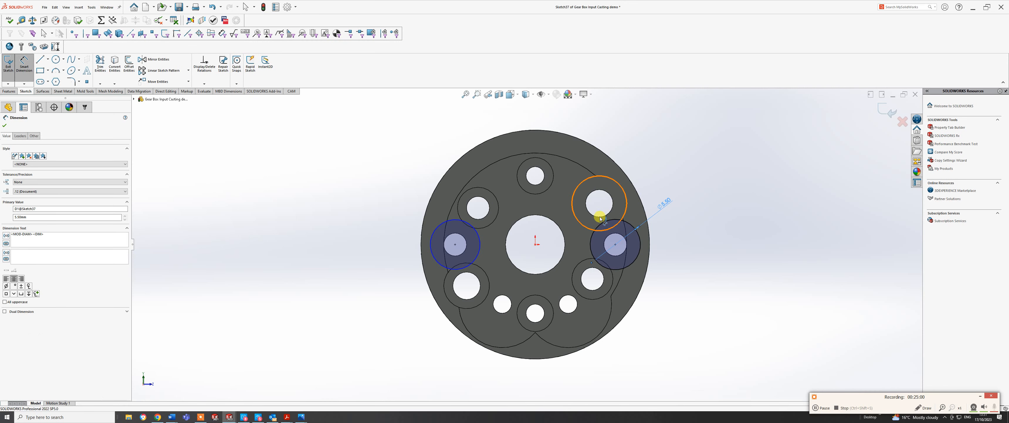
key("Escape")
key("Escape")
Make the circle around the left-hand hole equal in size to the dimensioned circle.
left_click(590, 244)
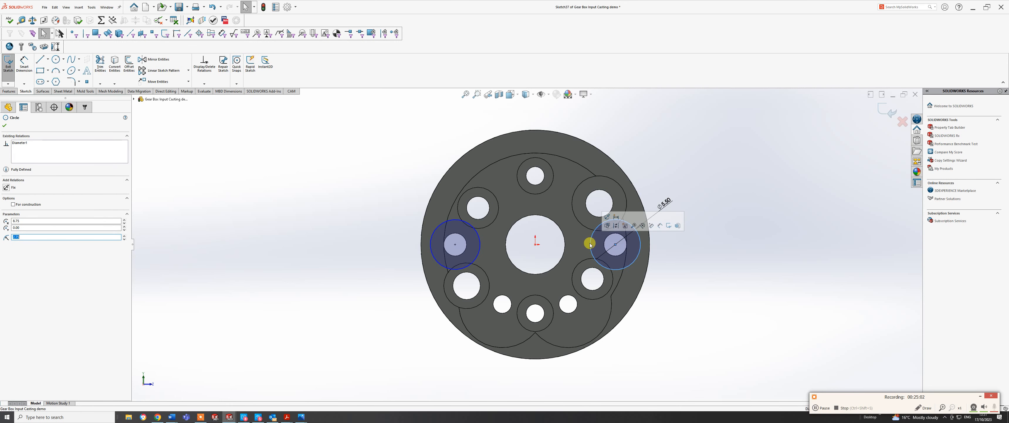
left_click(480, 257, "ctrl")
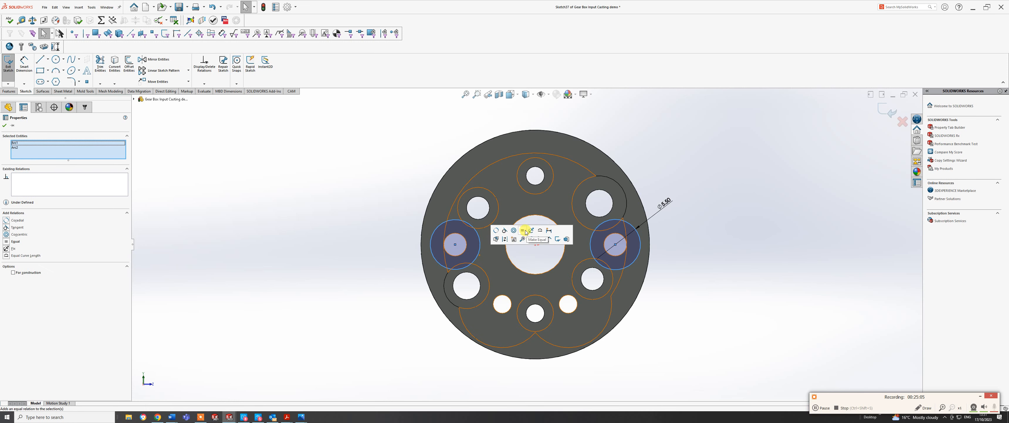
left_click(525, 232)
left_click(394, 193)
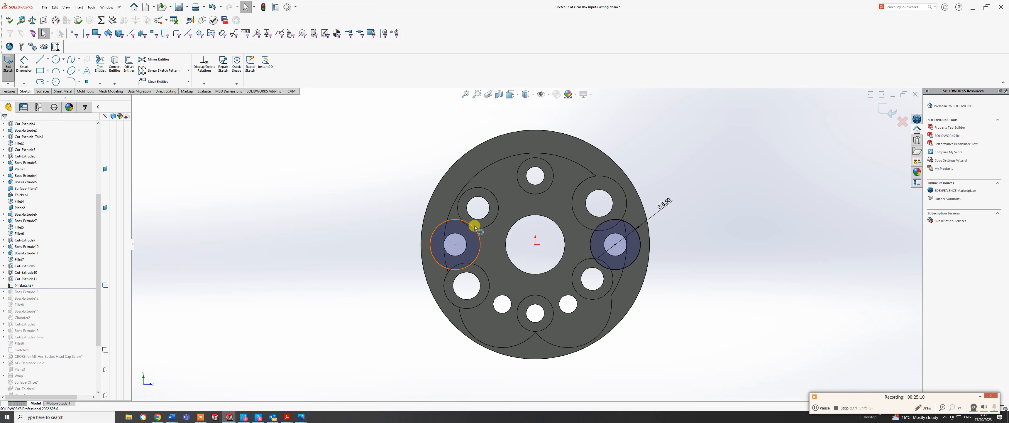
Convert the edges of the left and right side holes into sketch circles with Convert Entities.
scroll(487, 225, "down", 3)
mouse_move(487, 226)
middle_mouse_down()
mouse_move(441, 227)
mouse_move(464, 223)
mouse_move(476, 208)
mouse_move(482, 215)
middle_mouse_up()
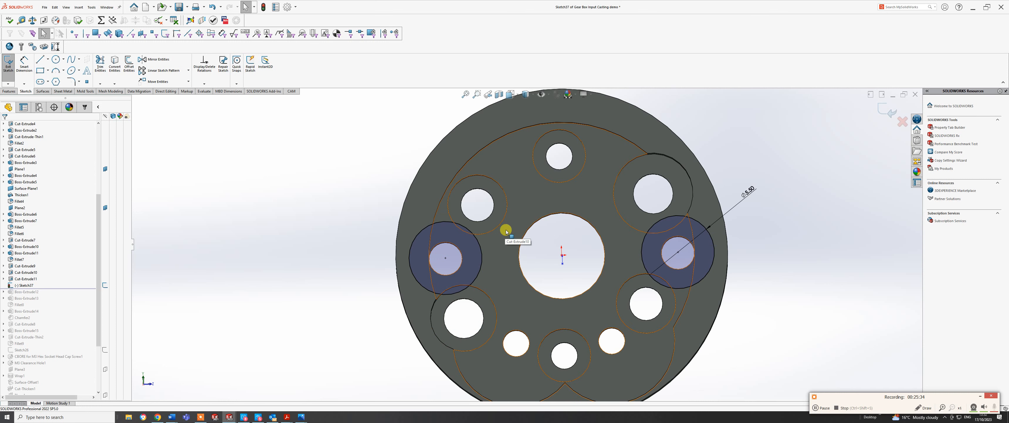
mouse_move(643, 276)
middle_mouse_down()
mouse_move(636, 266)
mouse_move(629, 277)
middle_mouse_up()
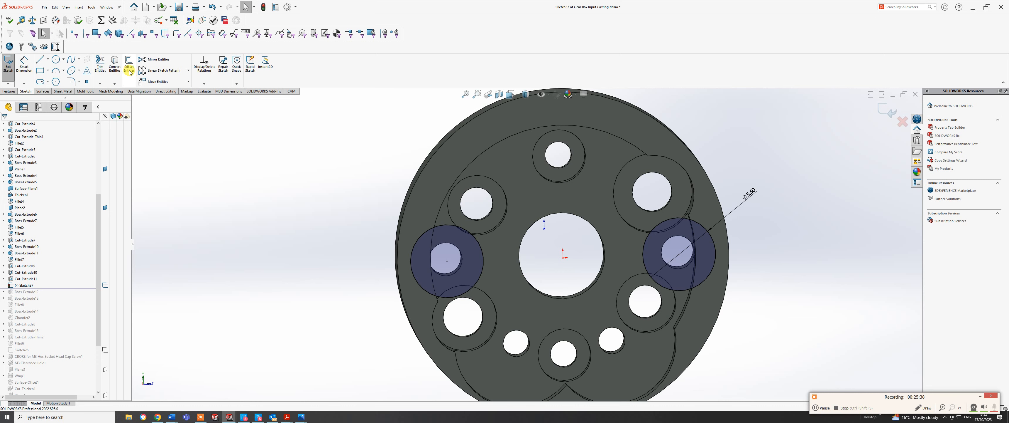
left_click(114, 65)
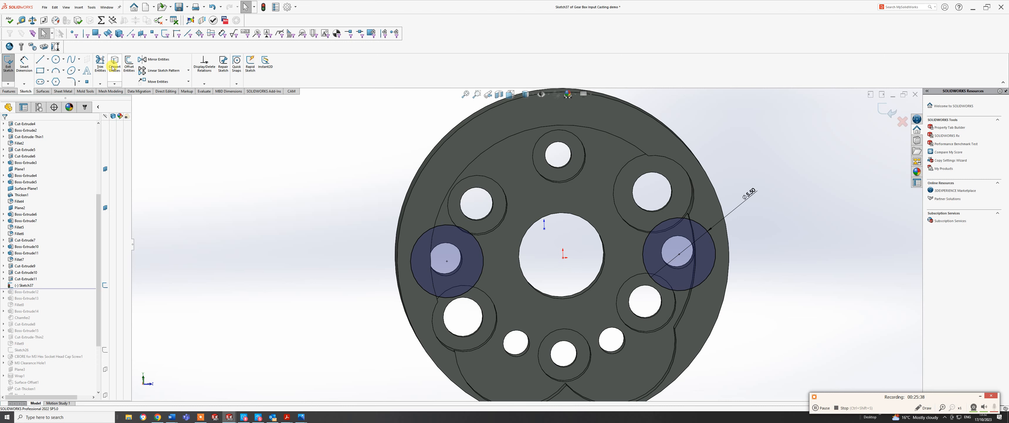
left_click(456, 247)
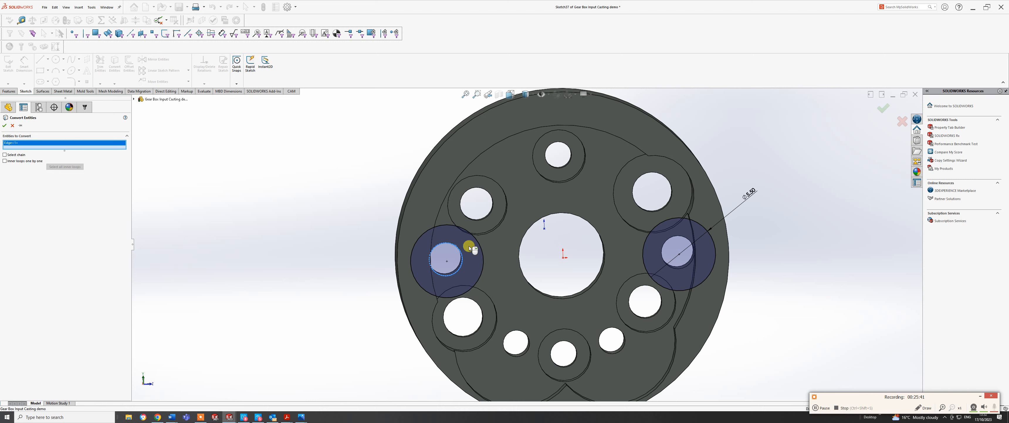
left_click(682, 270)
key("Return")
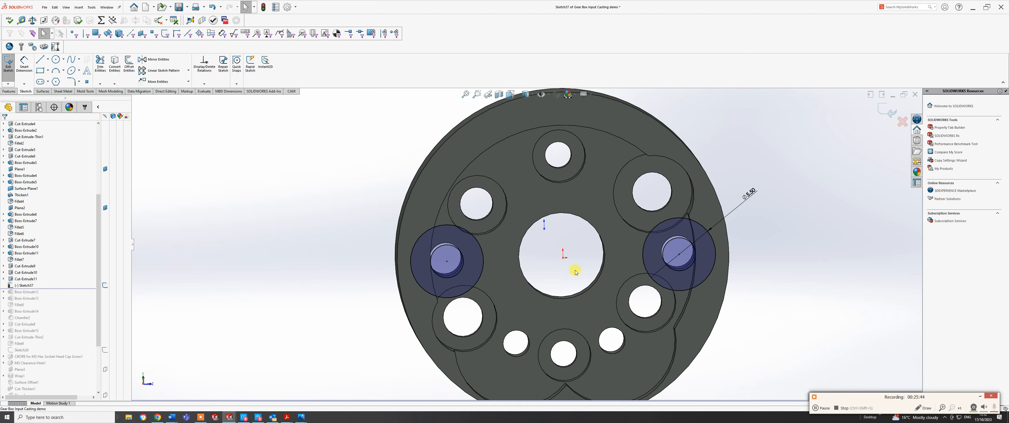
Convert the outer circular edge around the lower-right hole into the sketch, viewing the sketch face straight on.
middle_click_drag(576, 272, 611, 222)
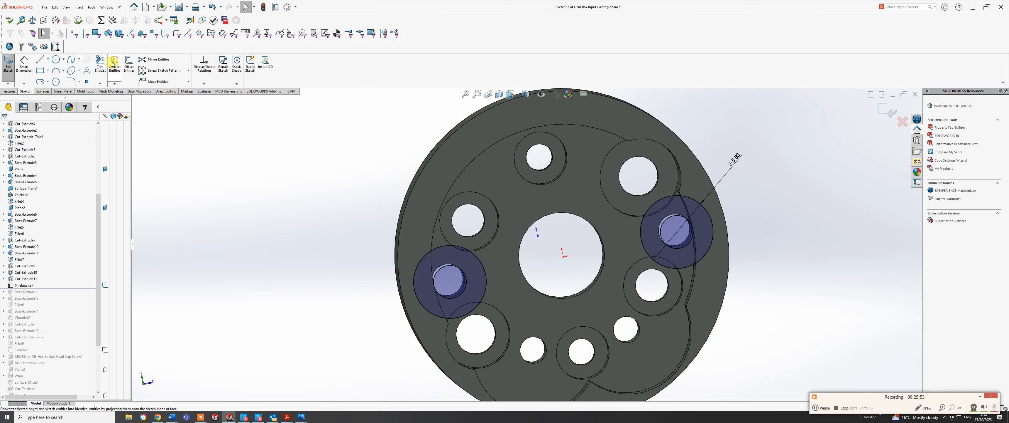
key("space")
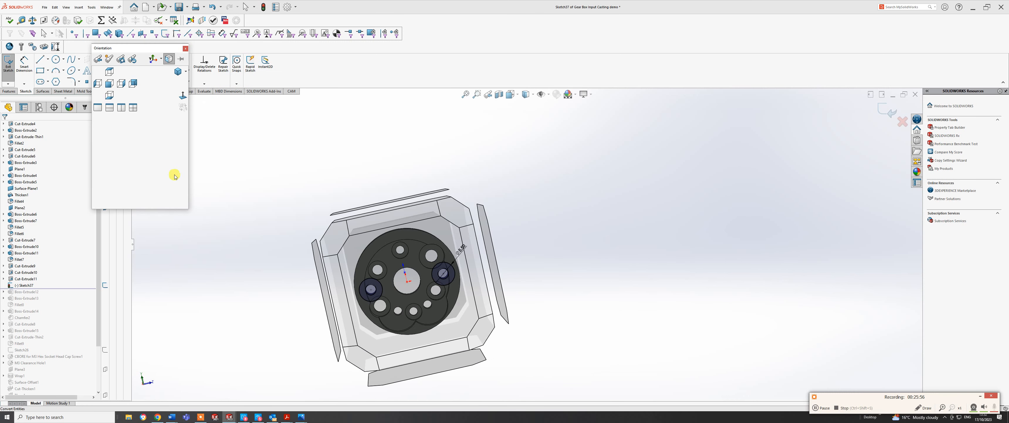
left_click(183, 98)
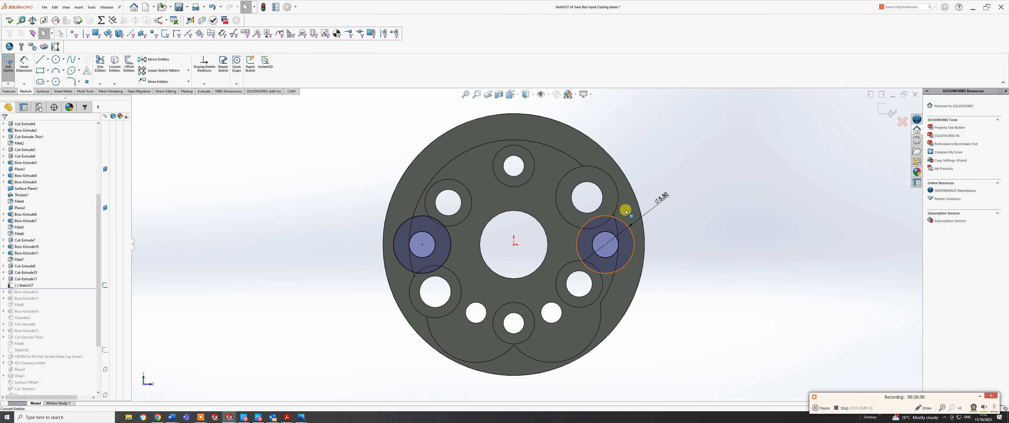
left_click(604, 224)
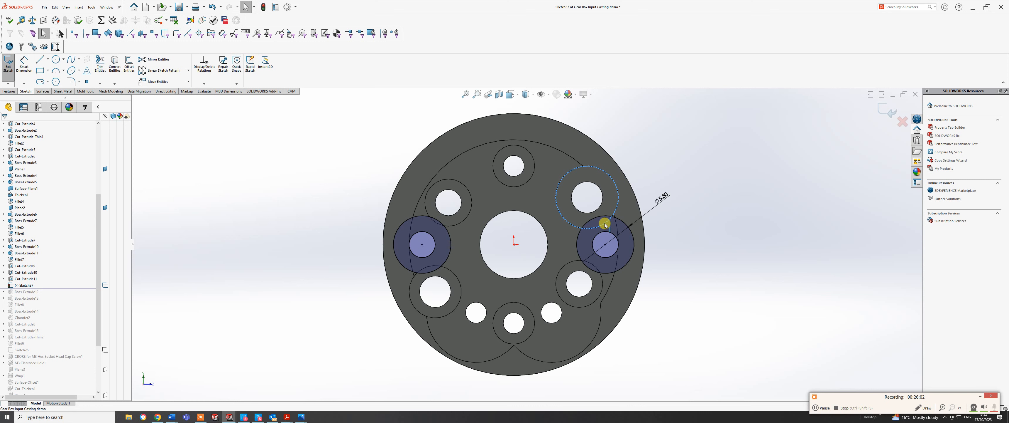
left_click(575, 263)
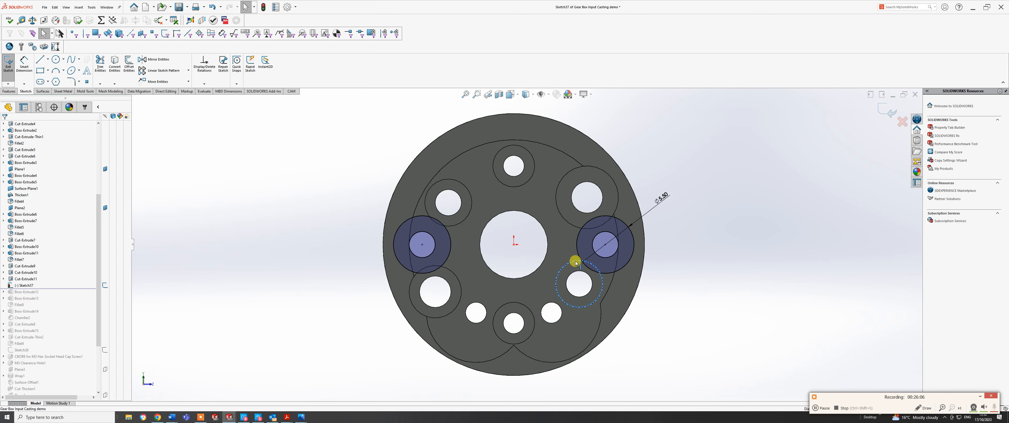
left_click(115, 66)
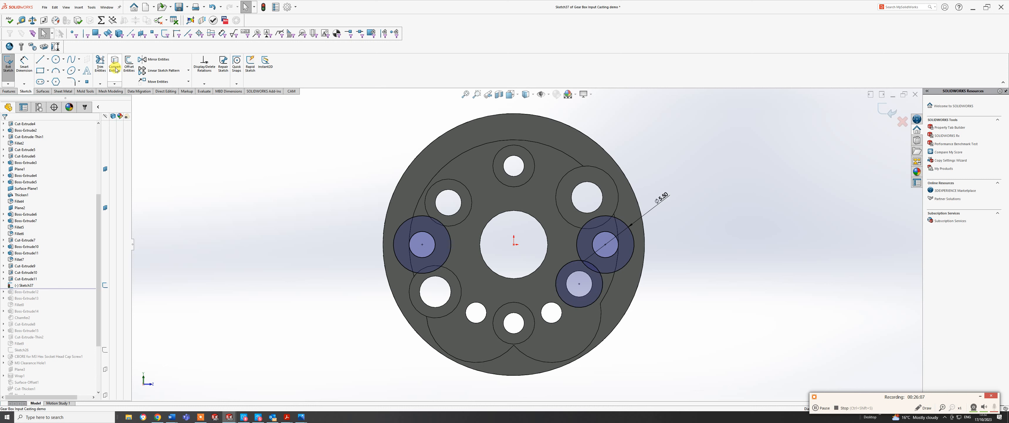
Convert the outer circular edges around the lower-left and upper-left holes into sketch entities.
left_click(608, 206)
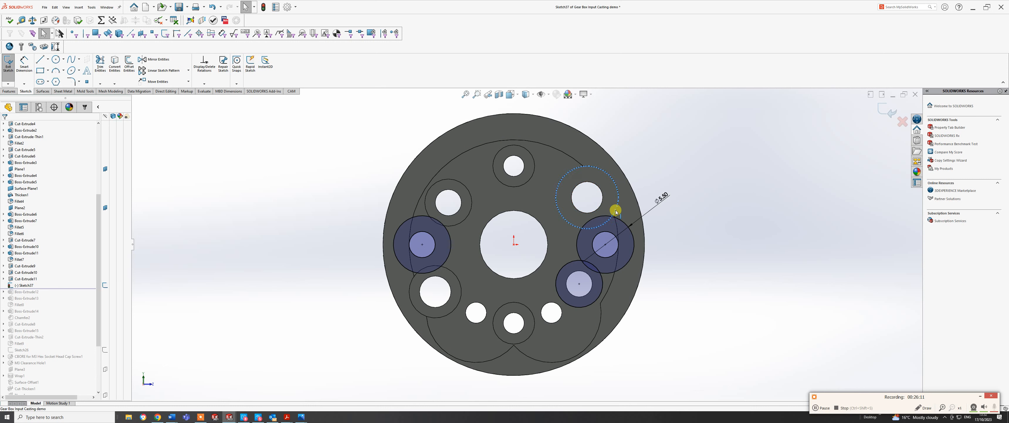
left_click(451, 225)
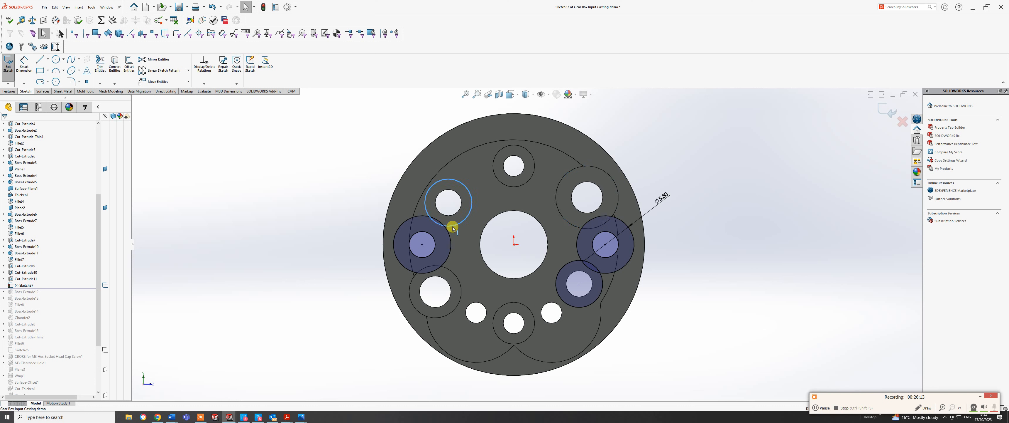
left_click(450, 256)
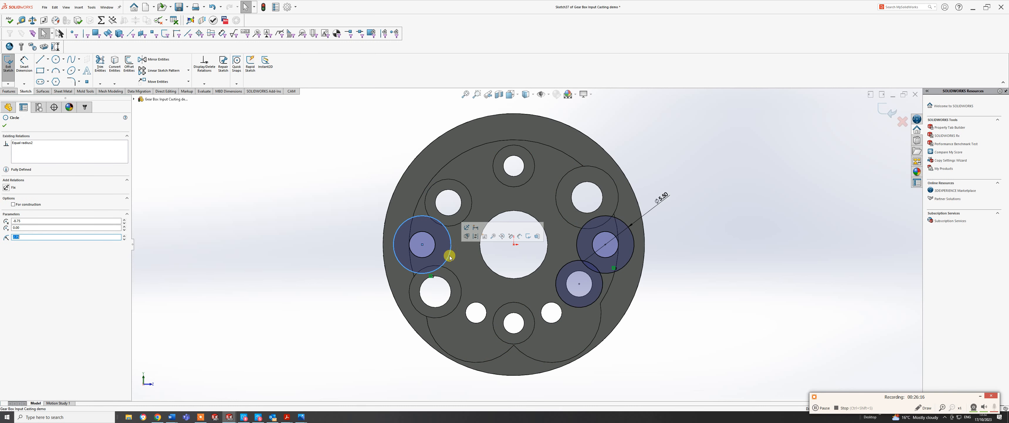
left_click(451, 269)
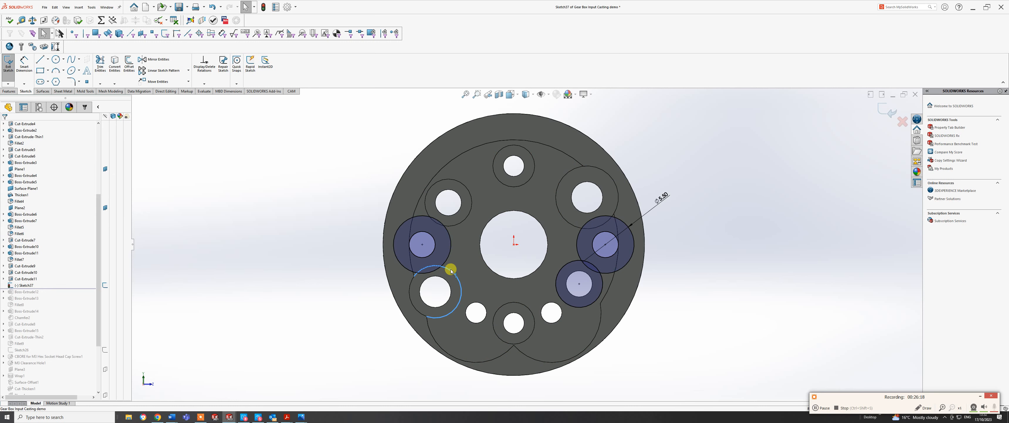
left_click(116, 64)
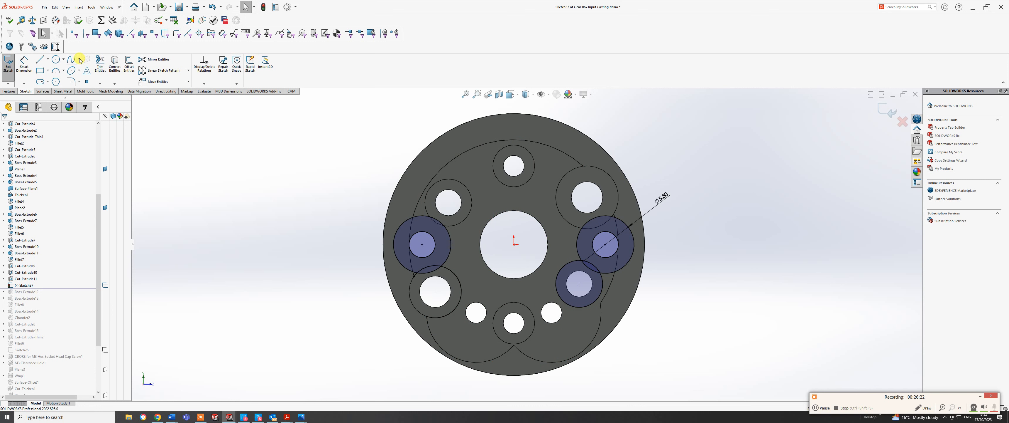
left_click(455, 227)
key("Return")
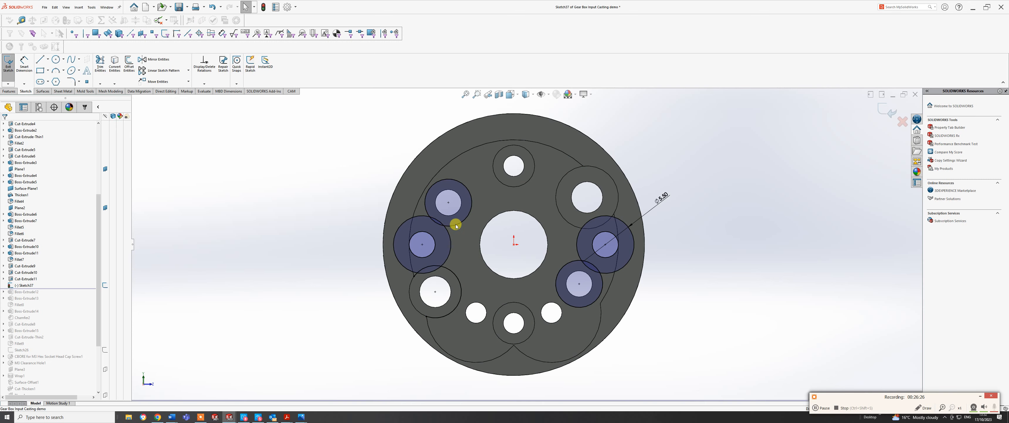
Trim away the overlapping arcs where the upper-left circle crosses the left-hand circle.
scroll(456, 227, "down", 3)
mouse_move(457, 226)
middle_mouse_down()
mouse_move(444, 133)
mouse_move(455, 239)
middle_mouse_up()
scroll(455, 240, "up", 5)
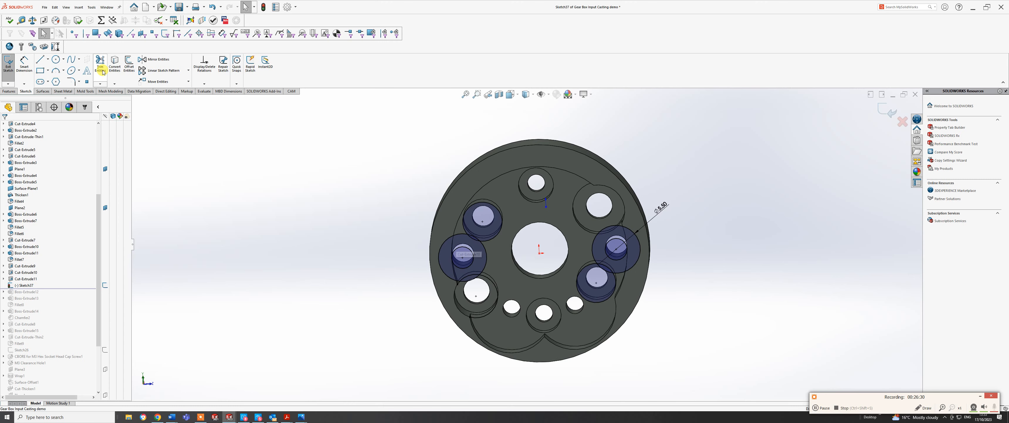
left_click(100, 64)
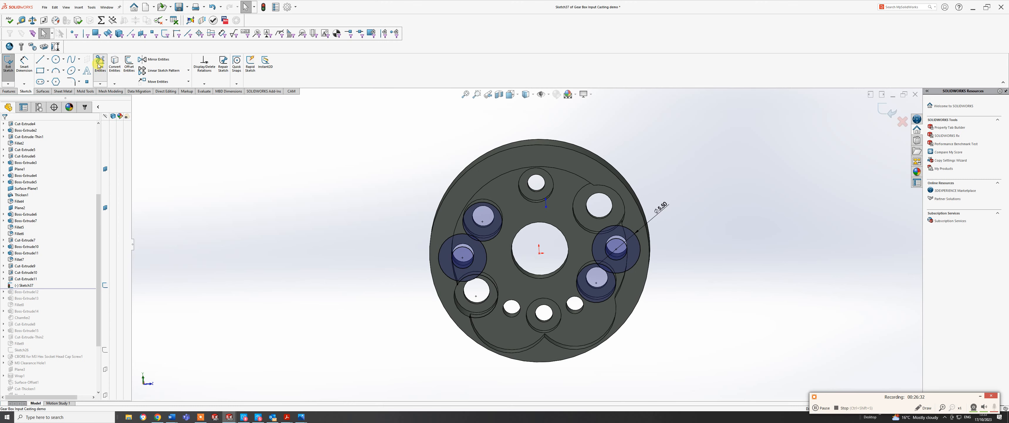
scroll(506, 238, "down", 3)
middle_click_drag(494, 223, 493, 209)
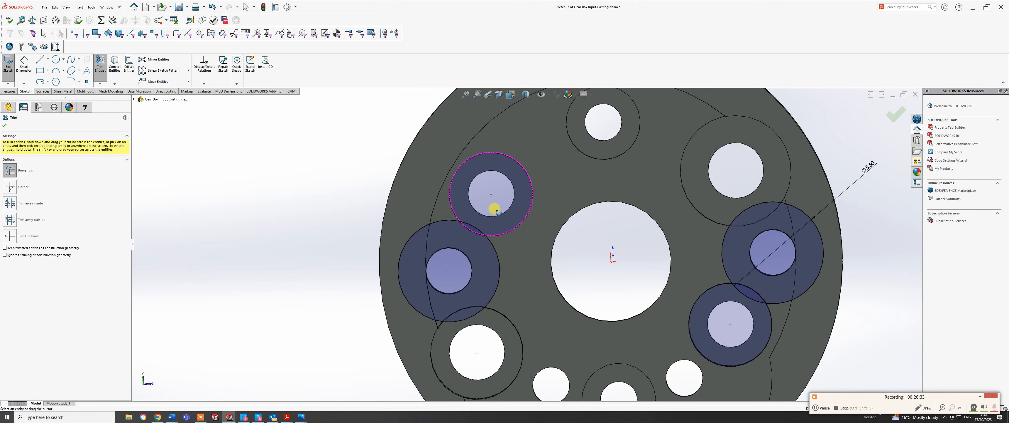
left_click_drag(527, 257, 518, 219)
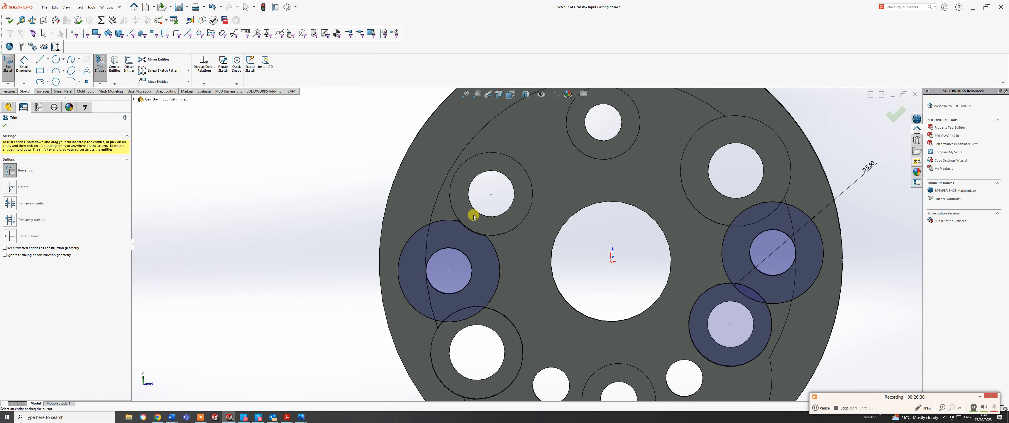
left_click_drag(474, 230, 471, 236)
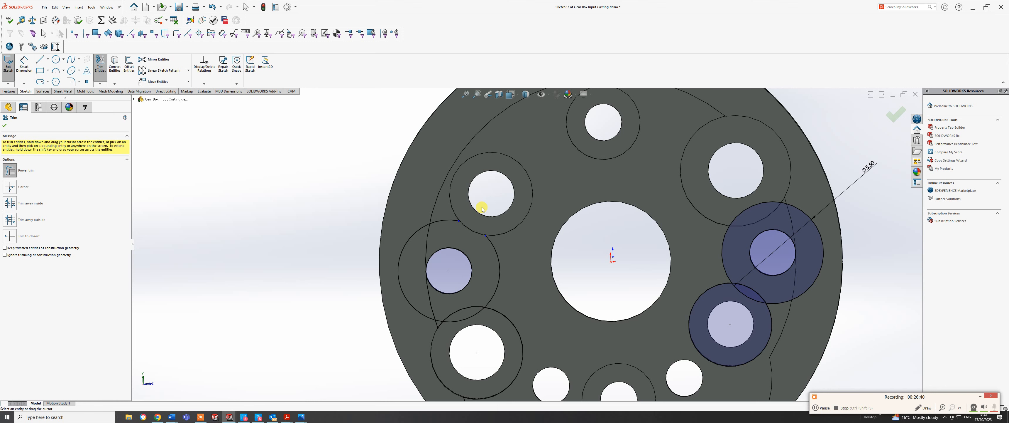
Convert the outer circular edge around the upper-left hole into the sketch again.
left_click(115, 64)
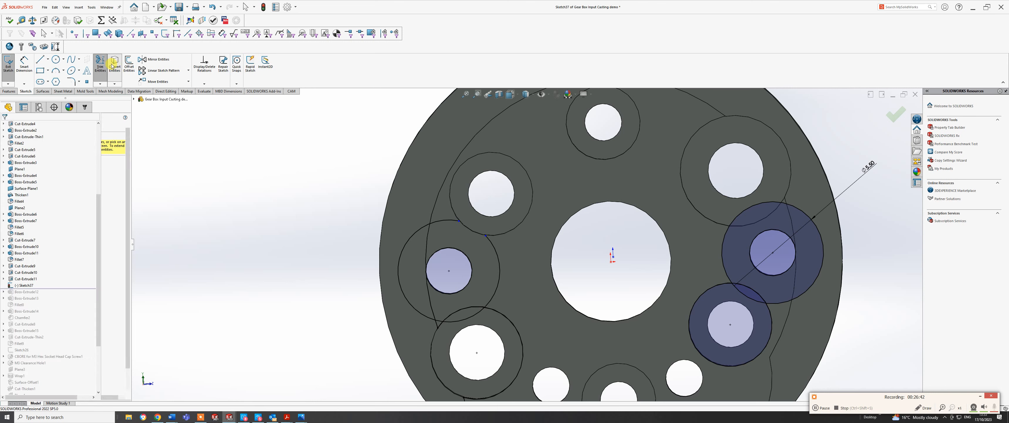
left_click(470, 230)
key("Return")
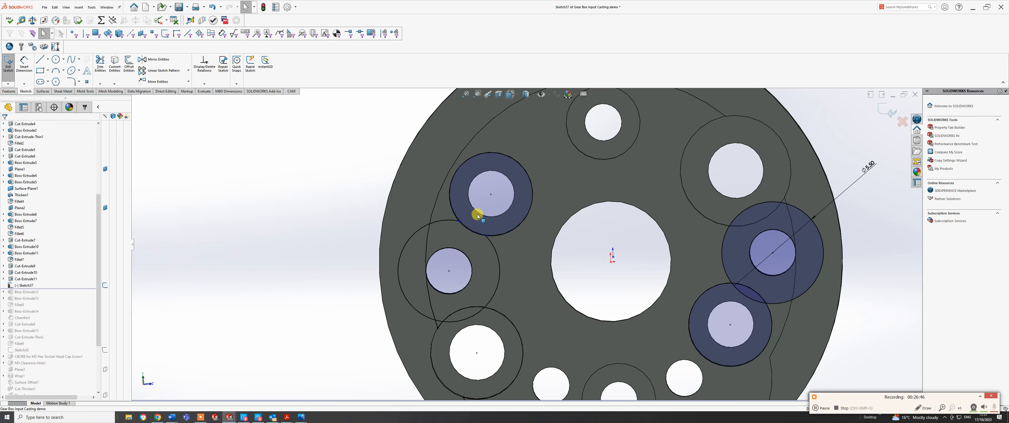
Trim the upper-left circle so only the arc closing the notch in the left-hand circle remains.
scroll(478, 212, "down", 5)
scroll(477, 219, "down", 1)
middle_click_drag(477, 219, 470, 202)
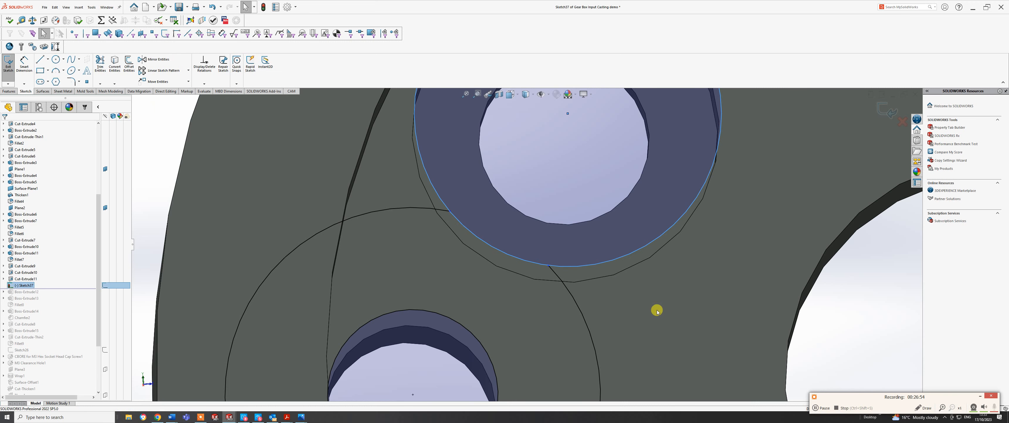
left_click_drag(661, 311, 610, 247)
left_click_drag(607, 239, 609, 241)
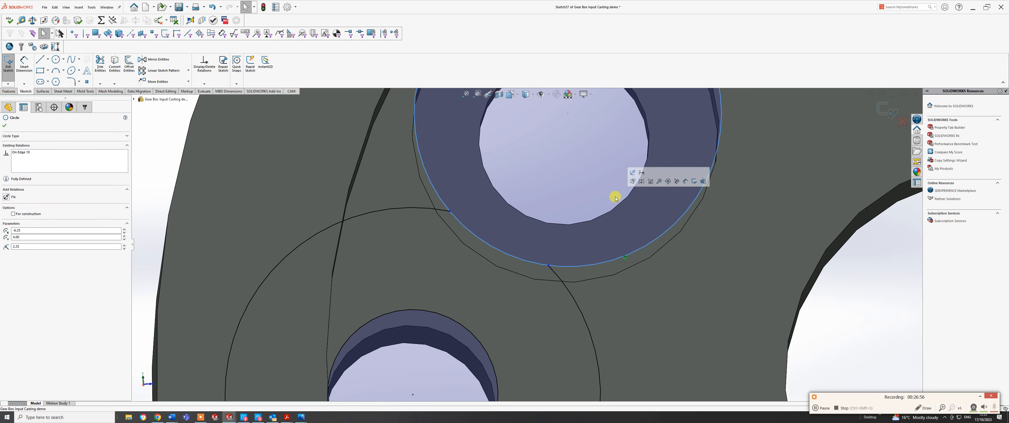
left_click(100, 66)
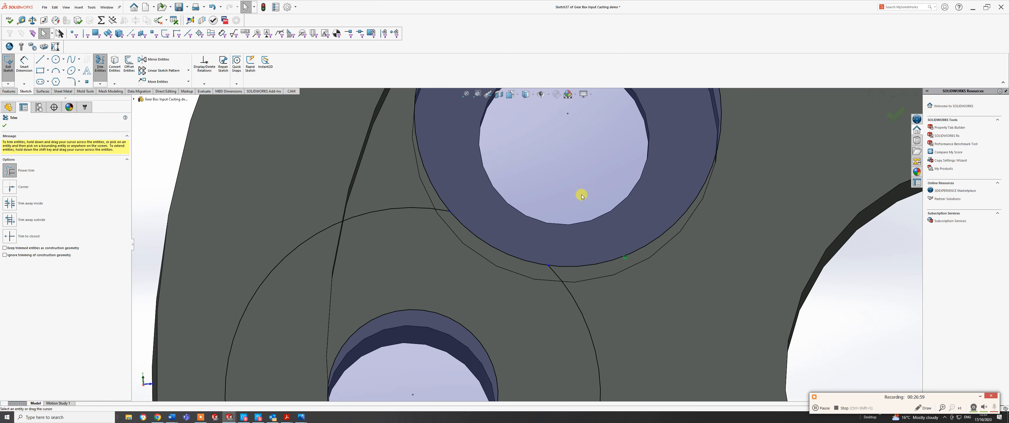
left_click_drag(608, 260, 606, 271)
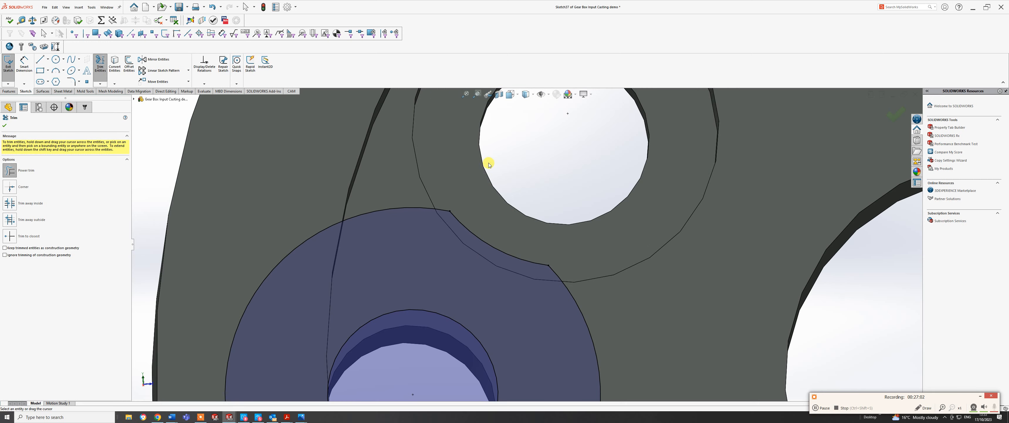
Trim the lower-left circle and the overlapping part of the left-hand circle, keeping the arc that closes the profile.
scroll(494, 200, "up", 6)
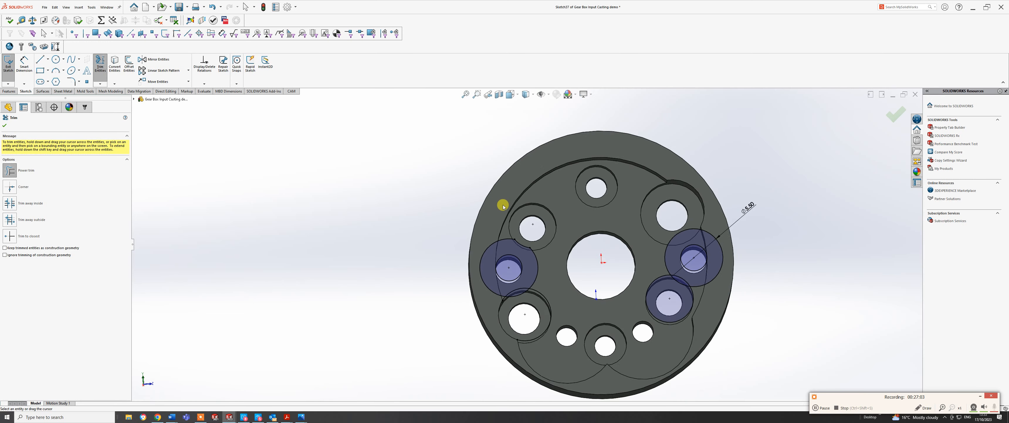
scroll(548, 273, "down", 3)
mouse_move(546, 272)
left_mouse_down()
mouse_move(506, 304)
mouse_move(473, 291)
left_mouse_up()
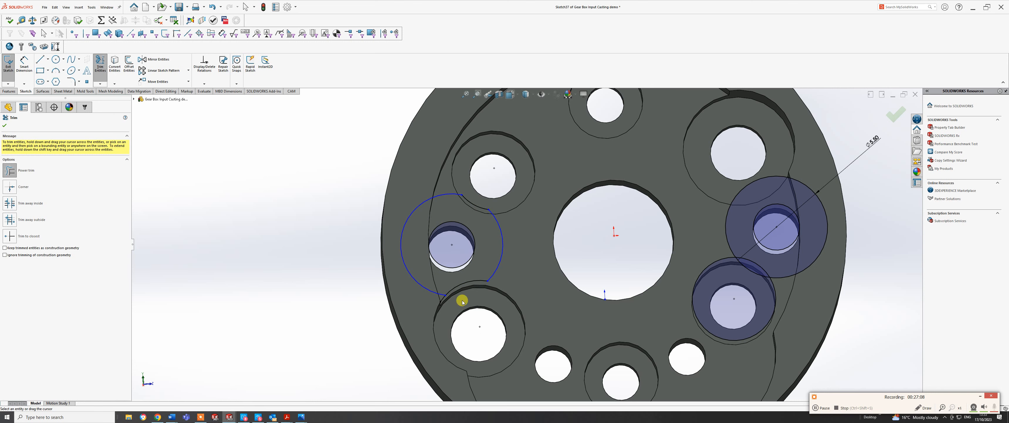
left_click_drag(449, 303, 450, 304)
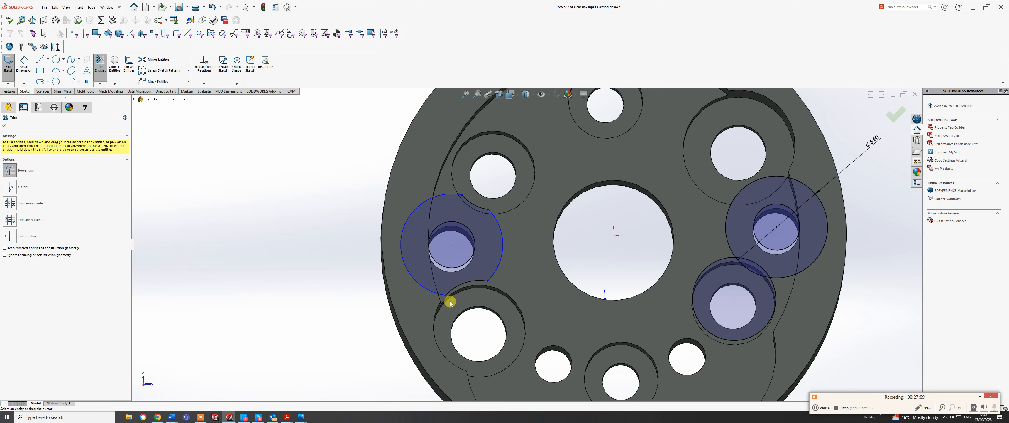
Try to trim the right-hand circle where it overlaps the upper-right hole's boss, and undo the trim.
middle_click_drag(479, 261, 508, 270)
scroll(508, 270, "up", 3)
scroll(645, 218, "down", 2)
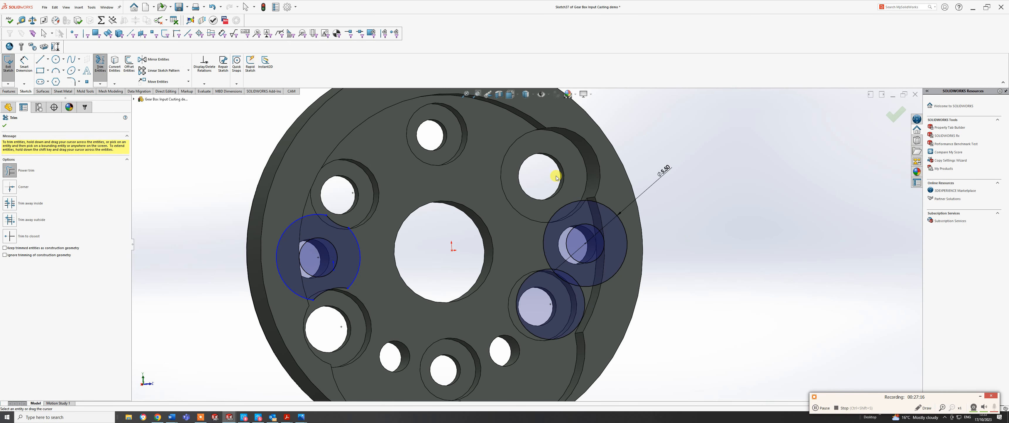
left_click_drag(567, 203, 566, 208)
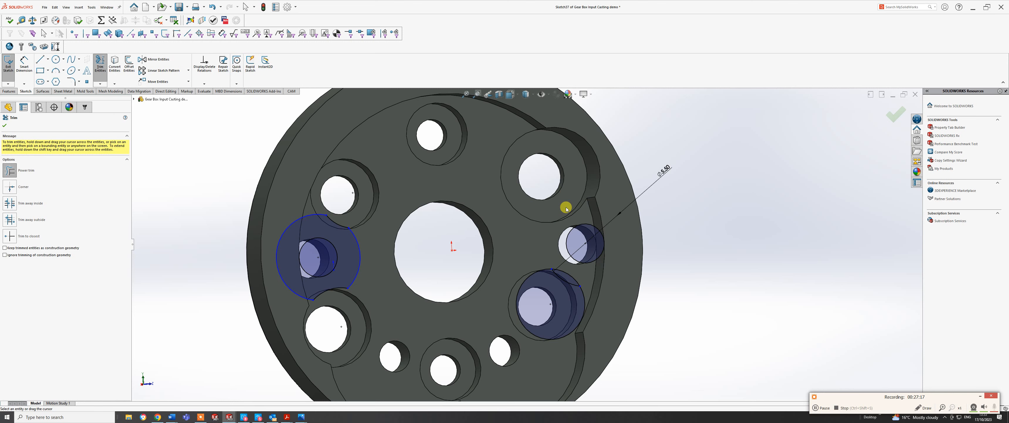
key("Escape")
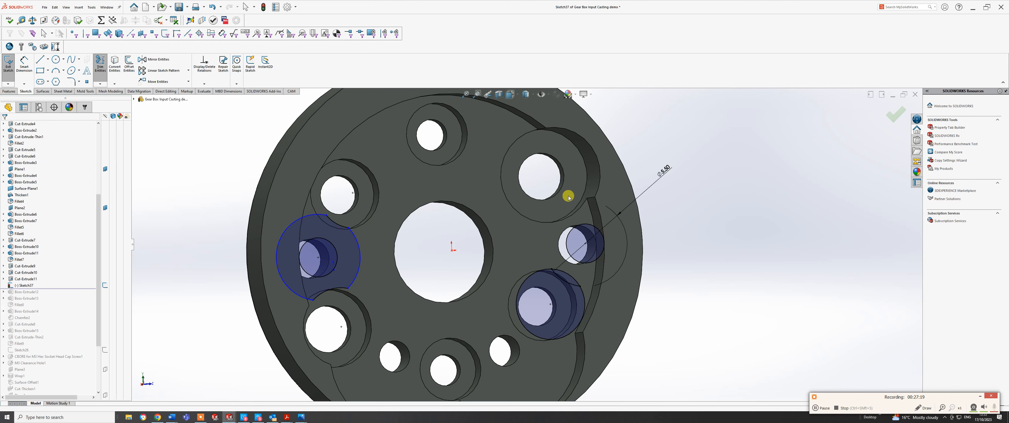
key("ctrl+z")
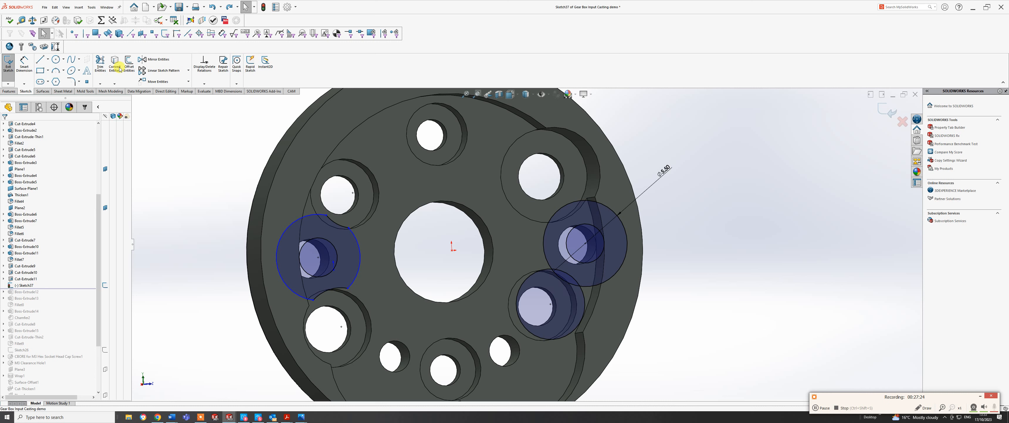
Try to offset the edge next to the right-hand circle by 10 mm, and undo the offset.
left_click(129, 64)
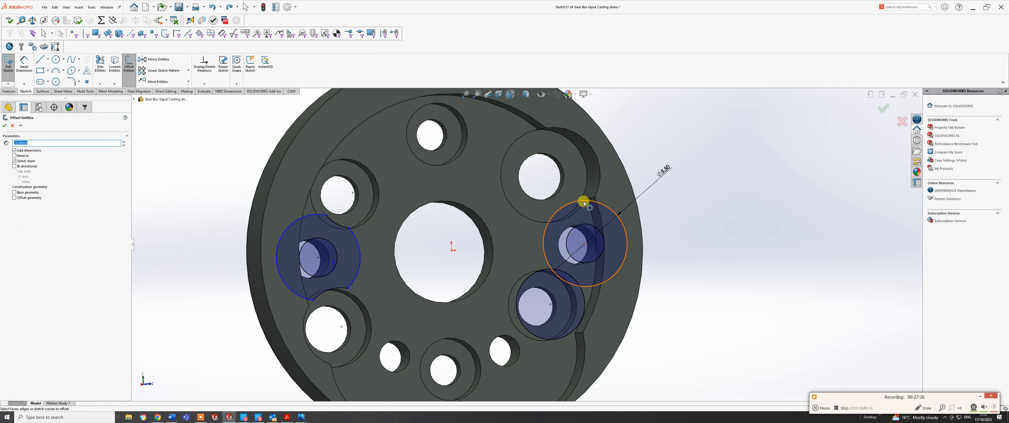
left_click(581, 209)
left_click(582, 209)
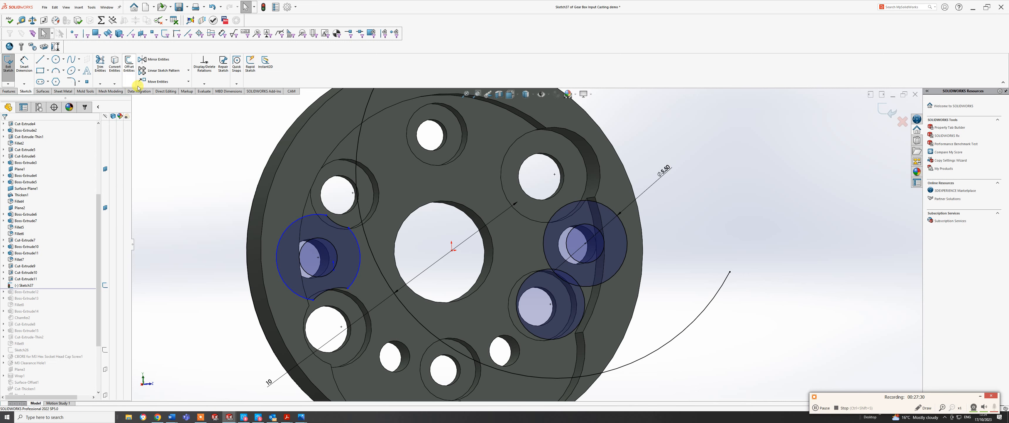
key("ctrl+z")
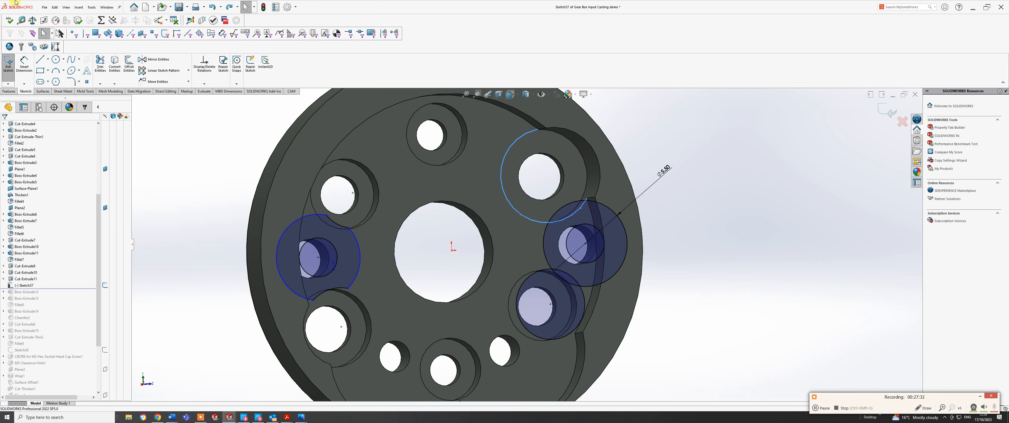
Convert the outer circular edge around the upper-right hole and trim it to the arc overlapping the right-hand circle.
key("ctrl+z")
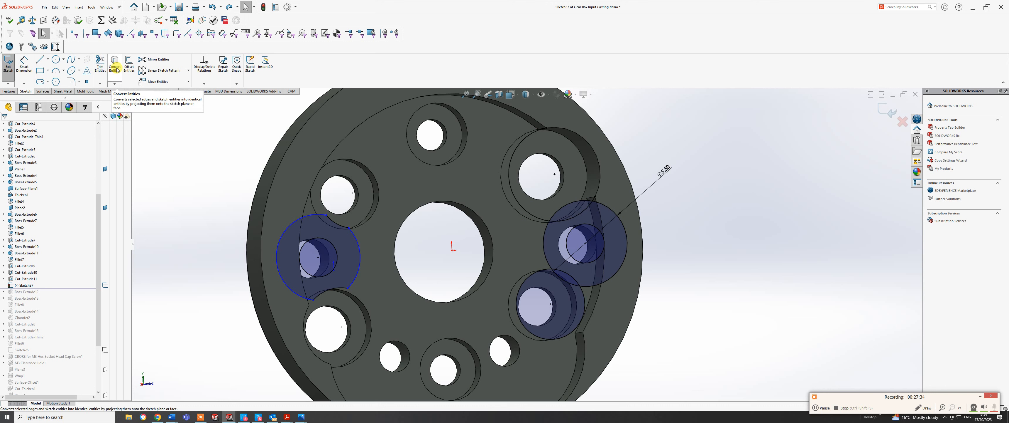
left_click(100, 64)
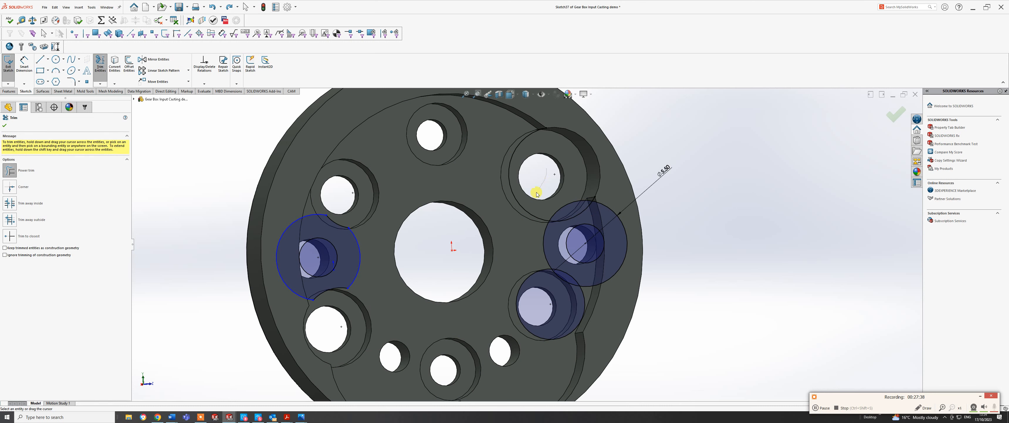
left_click_drag(546, 168, 528, 213)
scroll(597, 211, "down", 4)
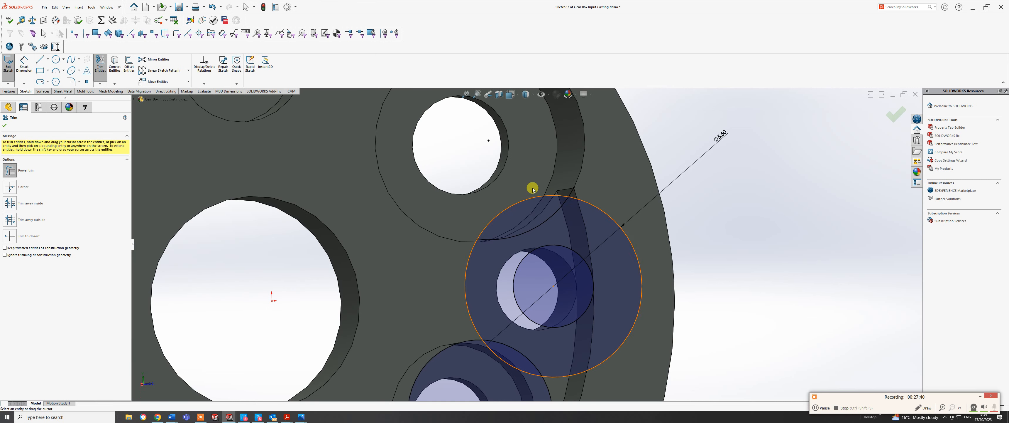
left_click_drag(529, 177, 526, 204)
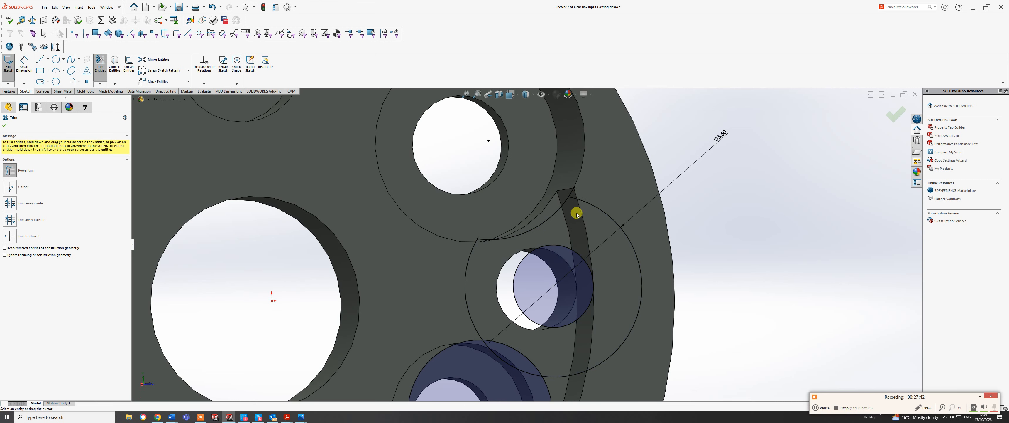
scroll(574, 210, "down", 3)
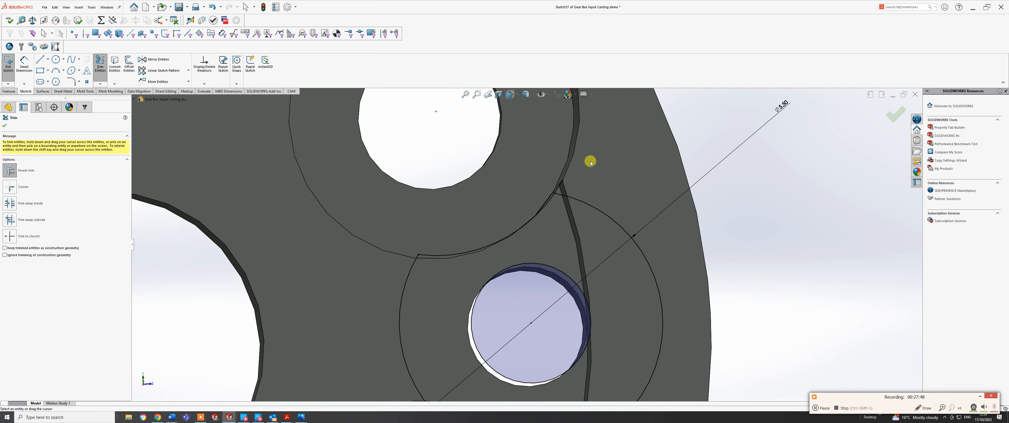
Offset the curved step edge beside the right-hand hole by 10 mm.
left_click(129, 62)
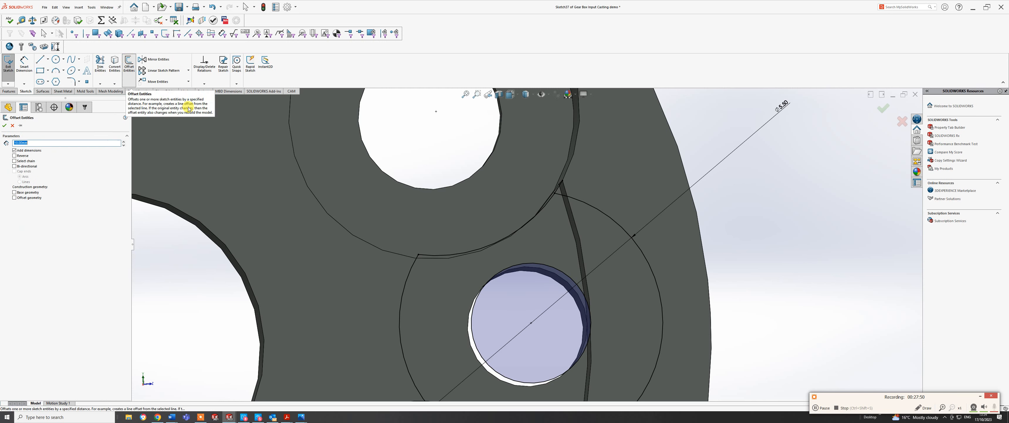
left_click(574, 221)
left_click(575, 220)
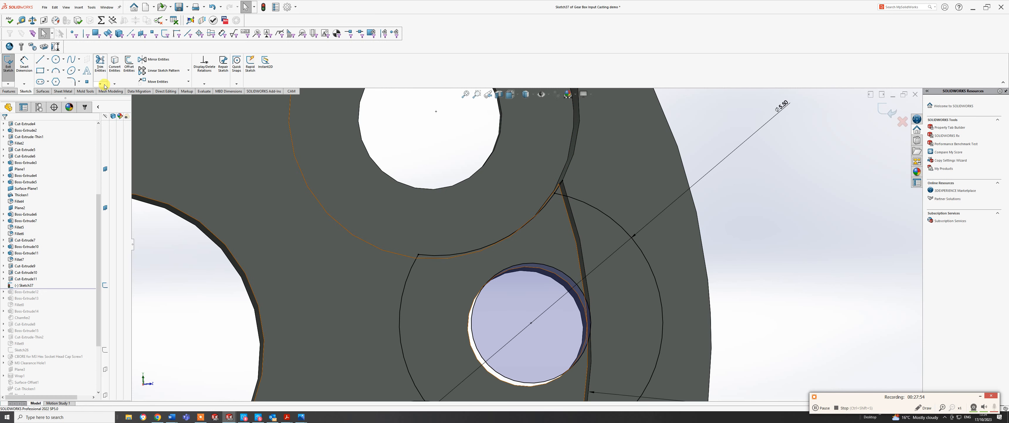
left_click(115, 63)
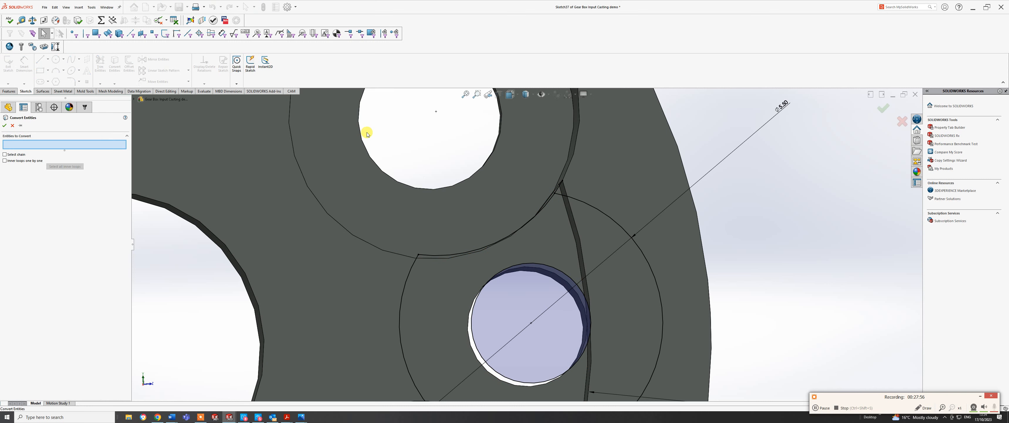
scroll(580, 194, "down", 4)
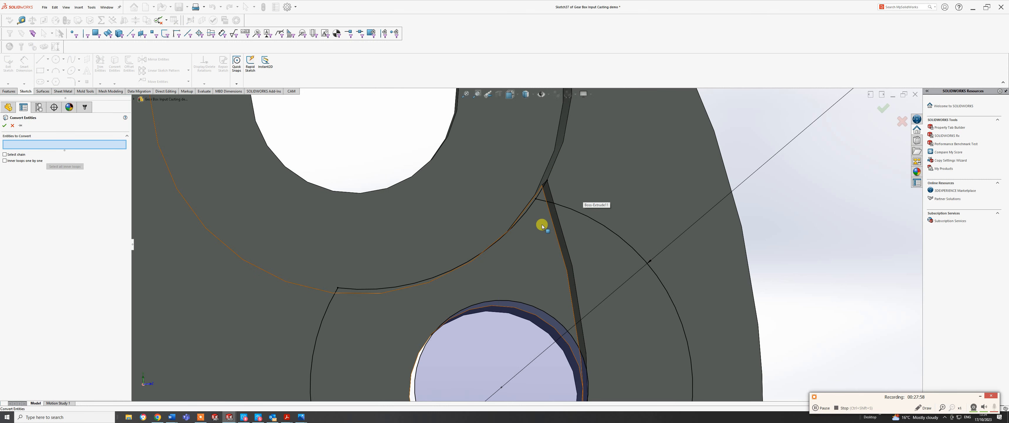
left_click(544, 212)
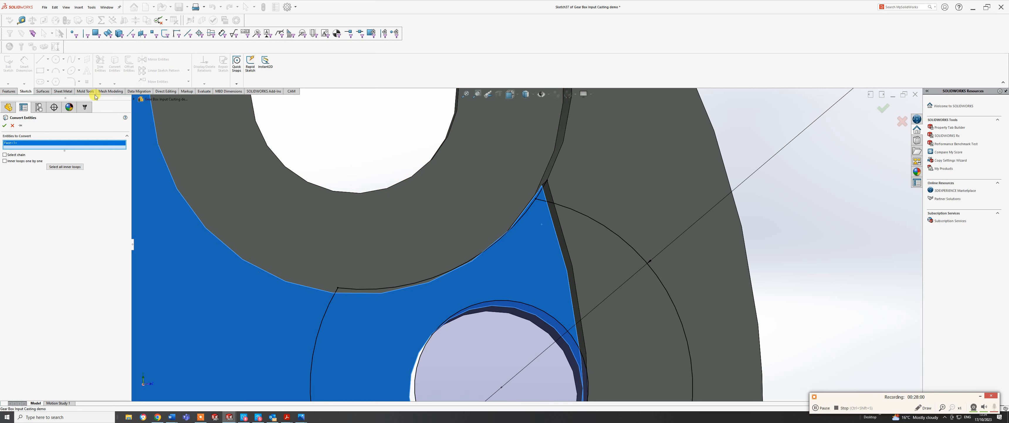
left_click(15, 127)
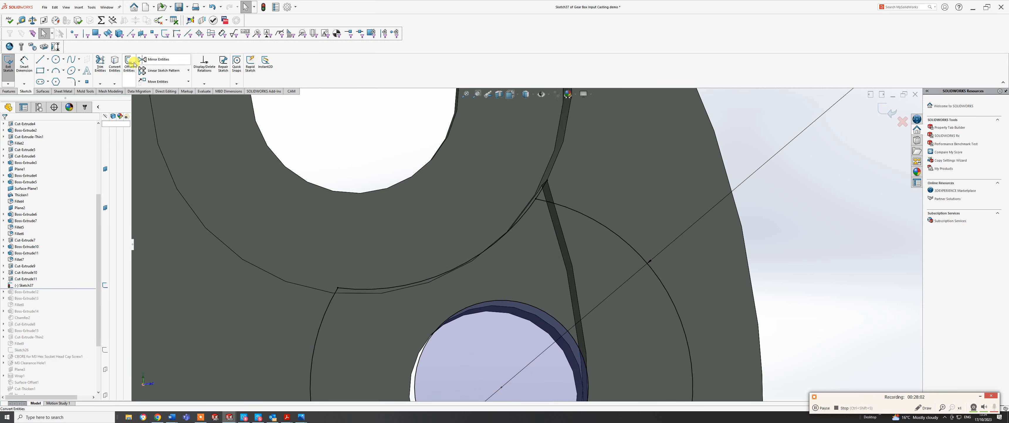
Try to trim the right-hand circle where it meets the upper-right hole's converted arc, and undo the trim.
scroll(526, 223, "up", 5)
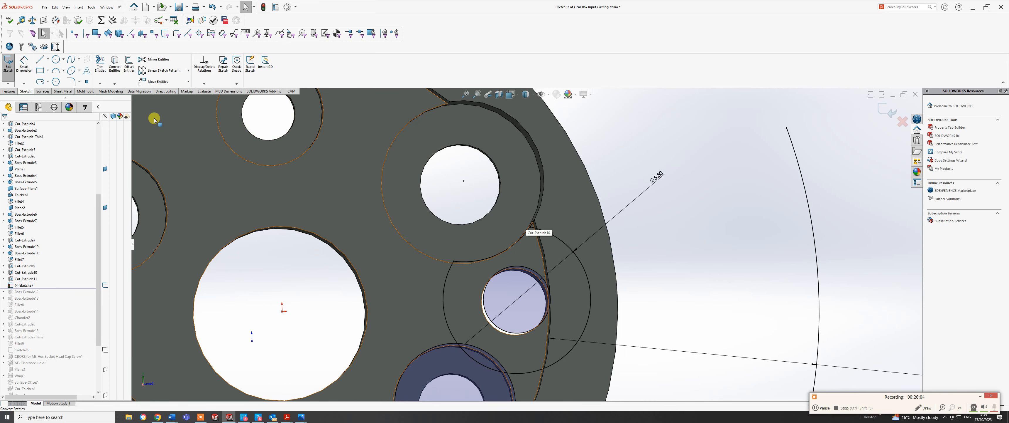
left_click(100, 64)
scroll(552, 230, "down", 3)
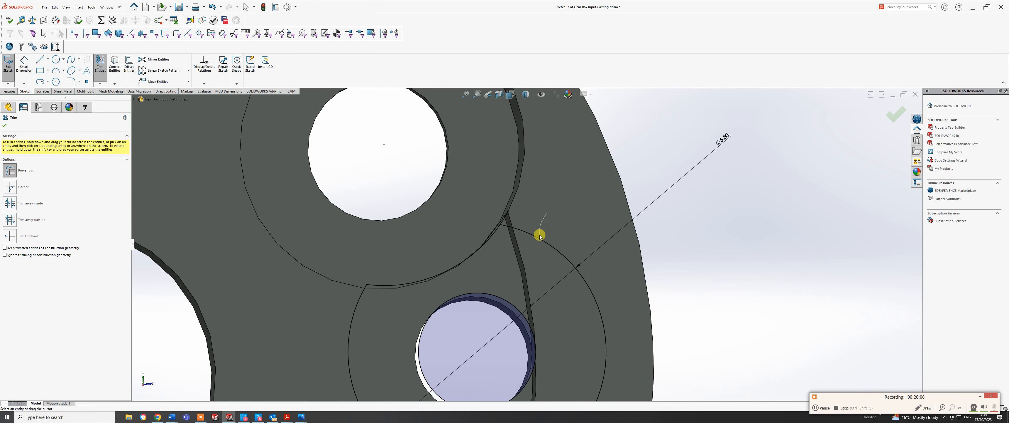
scroll(535, 212, "down", 3)
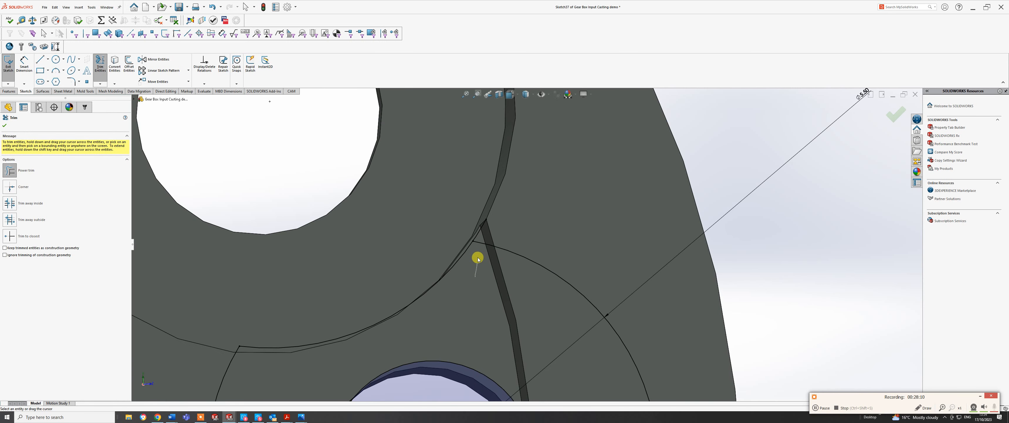
left_click_drag(478, 259, 482, 243)
scroll(482, 241, "up", 6)
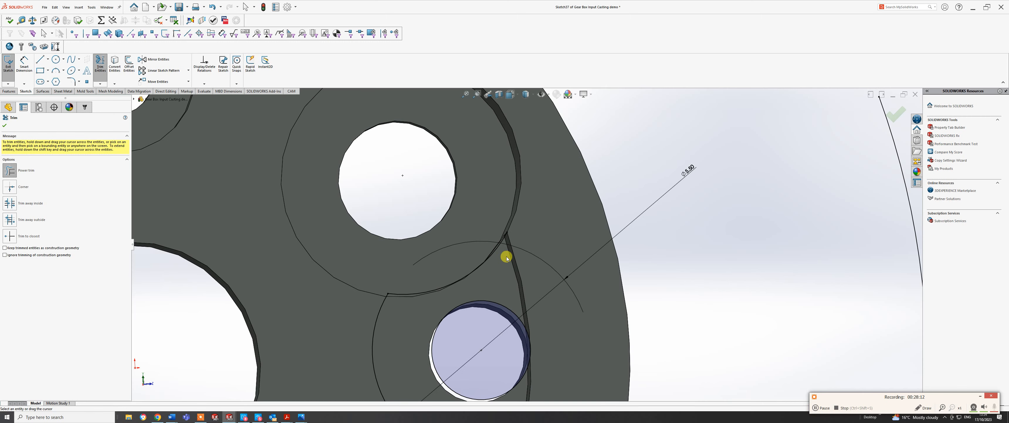
scroll(504, 207, "down", 2)
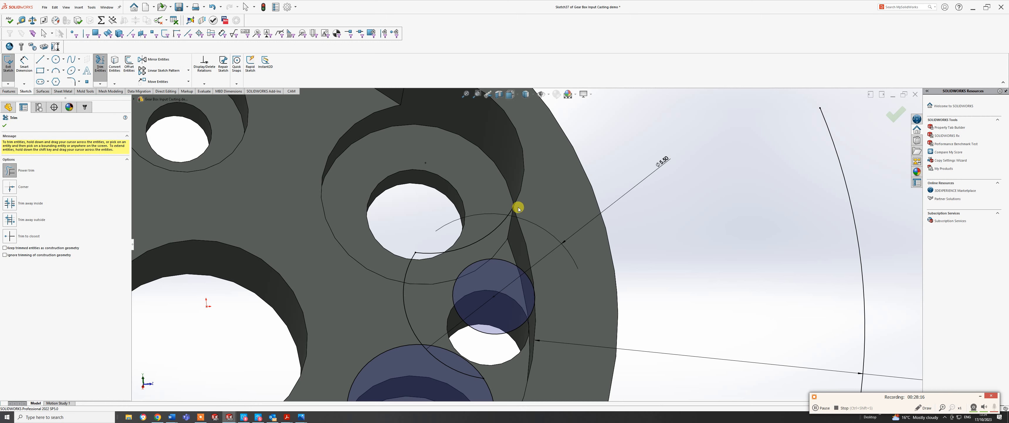
key("Escape")
scroll(527, 212, "down", 4)
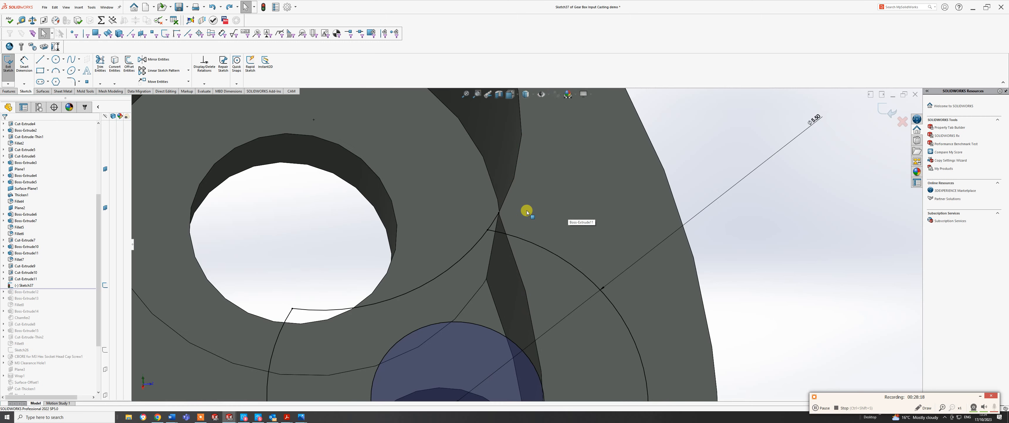
Try to offset the curved step edge beside the right-hand circle by 10 mm again.
left_click(463, 210)
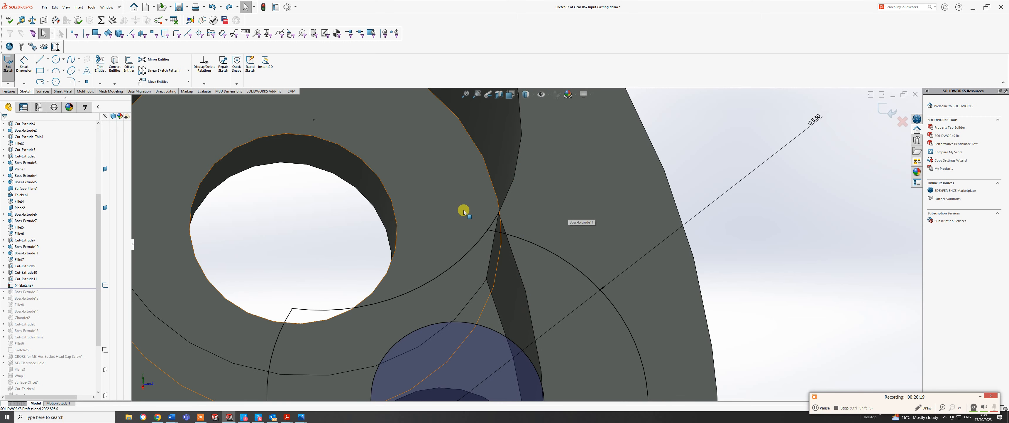
left_click(129, 62)
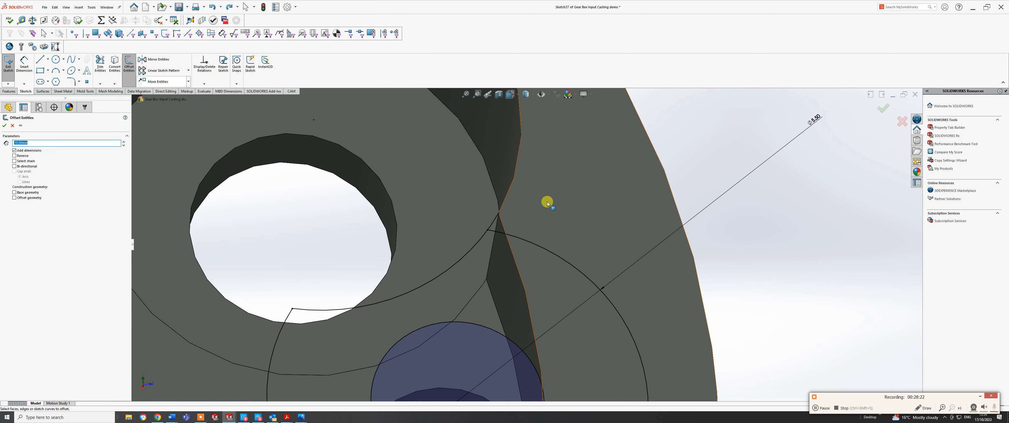
left_click(505, 230)
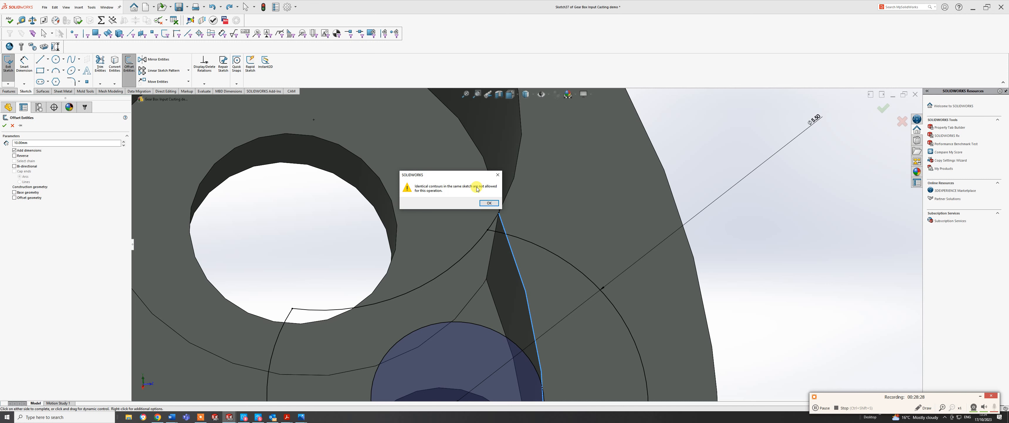
left_click(488, 203)
scroll(525, 253, "up", 3)
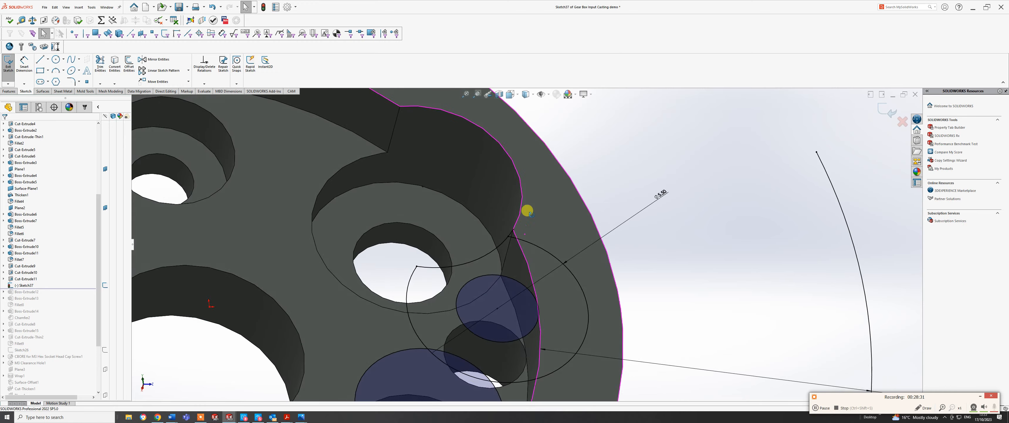
Trim the leftover stub where the right-hand circle meets the upper-right hole's arc to close the profile.
middle_click_drag(527, 210, 533, 178)
scroll(534, 210, "up", 4)
middle_click_drag(512, 254, 485, 277)
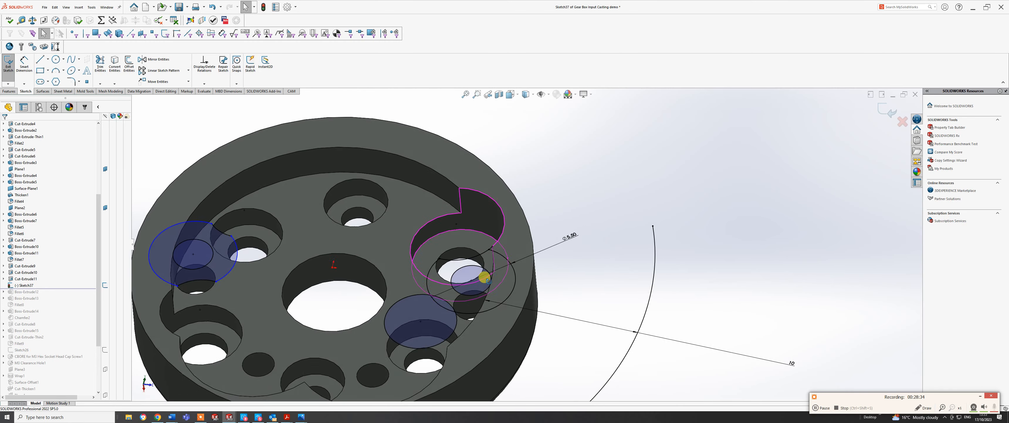
scroll(509, 264, "down", 5)
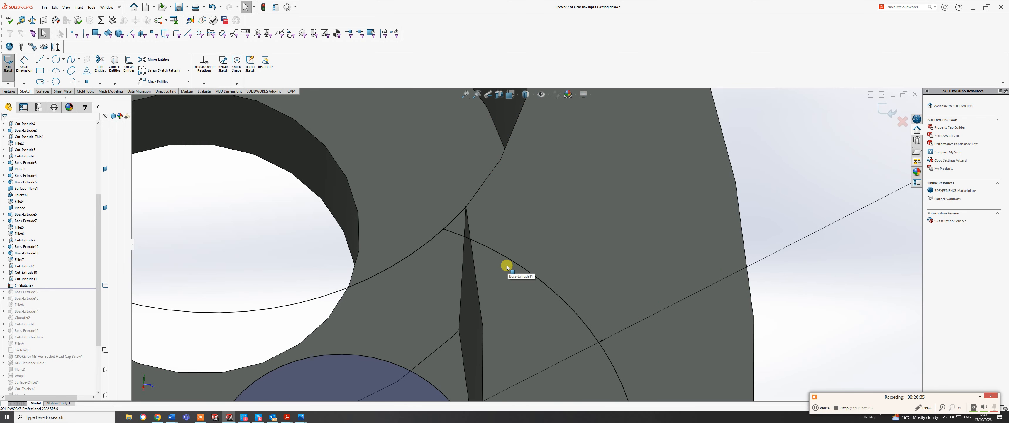
scroll(513, 280, "up", 5)
middle_click_drag(514, 283, 528, 224)
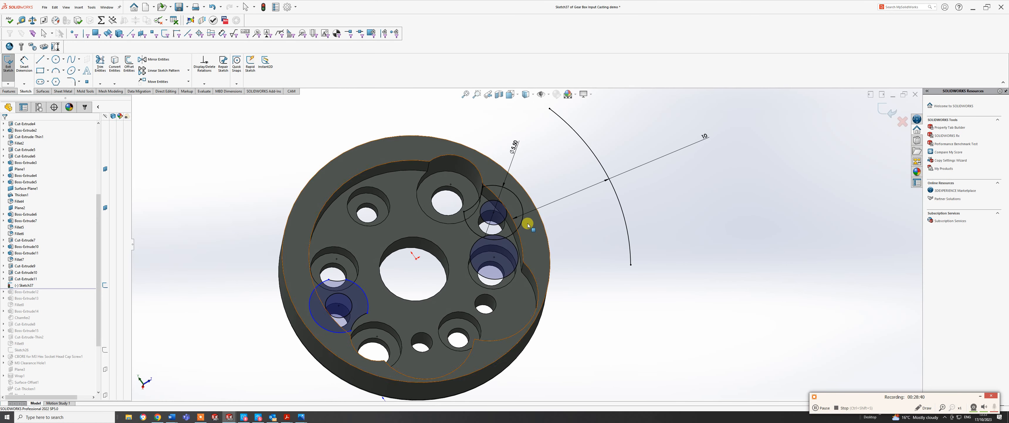
scroll(509, 204, "down", 5)
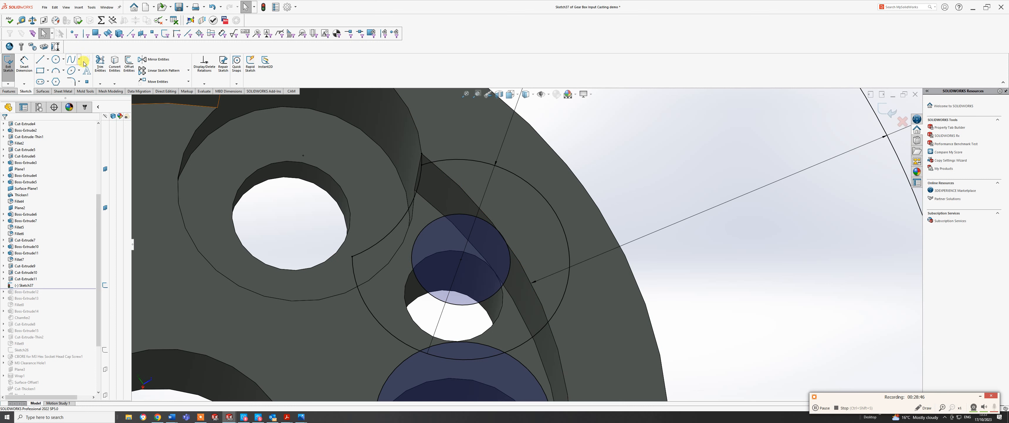
left_click(100, 64)
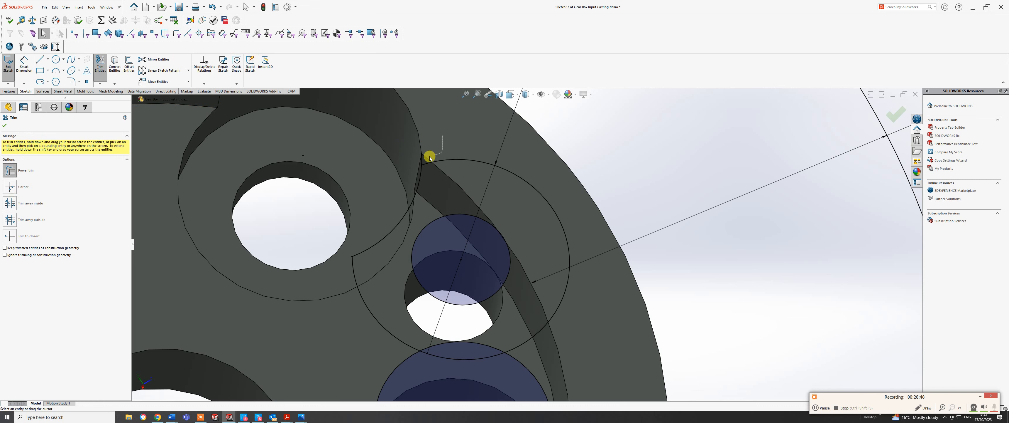
left_click_drag(430, 157, 409, 161)
Trim the circle below the right-hand profile back to the arc that overlaps that profile.
scroll(438, 178, "up", 4)
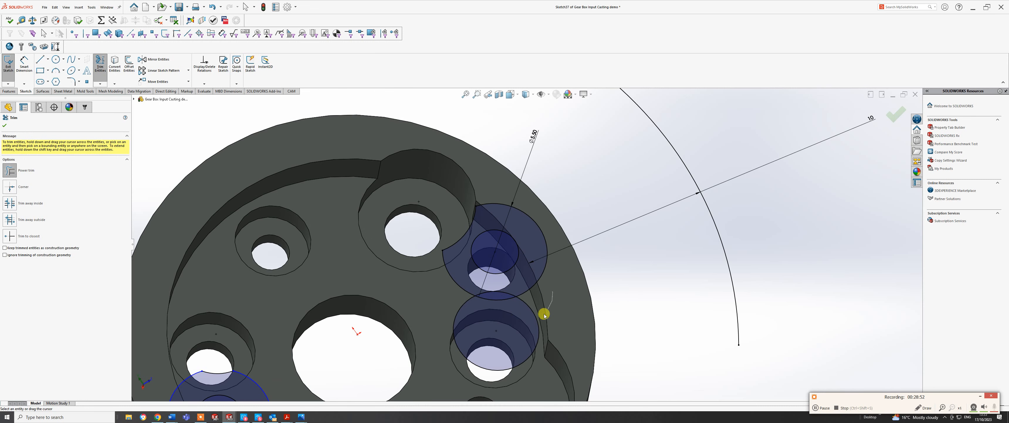
mouse_move(544, 315)
left_mouse_down()
mouse_move(503, 319)
mouse_move(493, 300)
left_mouse_up()
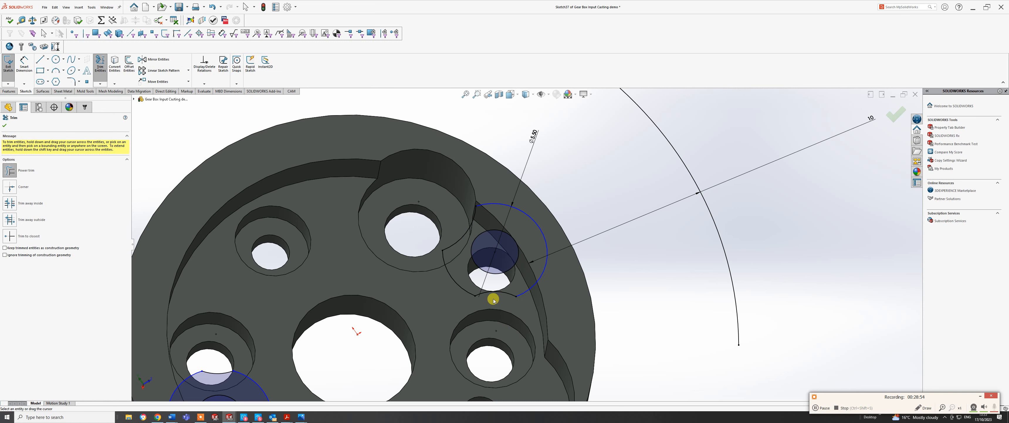
scroll(494, 300, "up", 5)
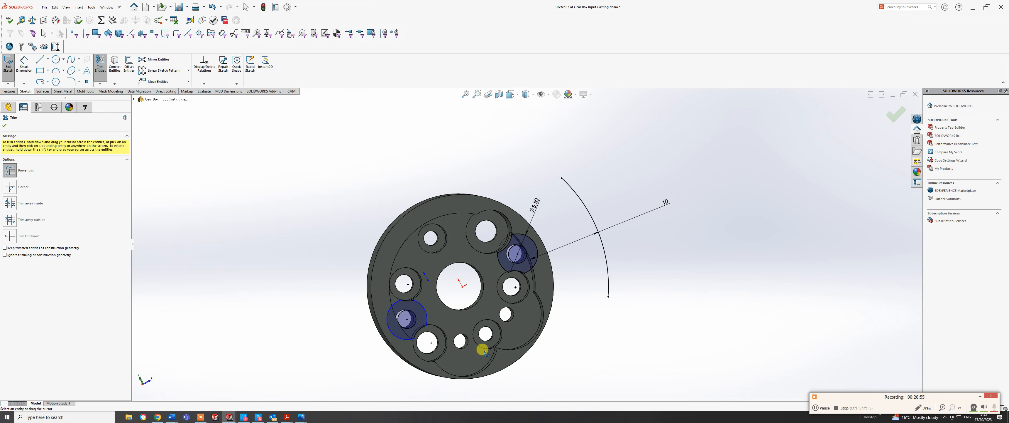
Add a radius dimension to the outer arc of the left-hand profile, keeping its current size.
scroll(450, 341, "down", 3)
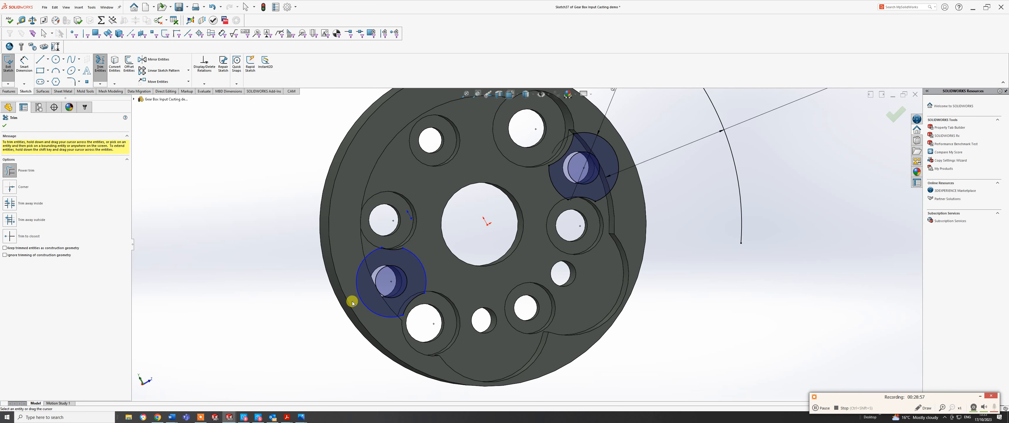
left_click(24, 63)
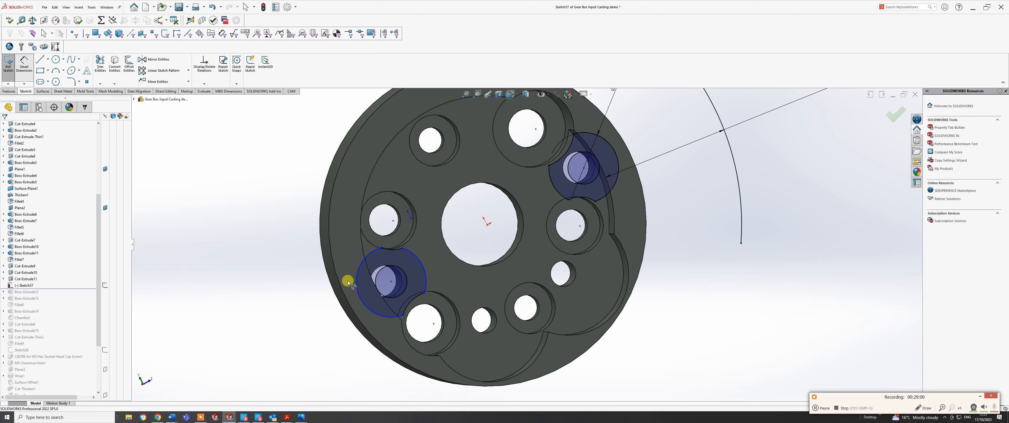
left_click(369, 310)
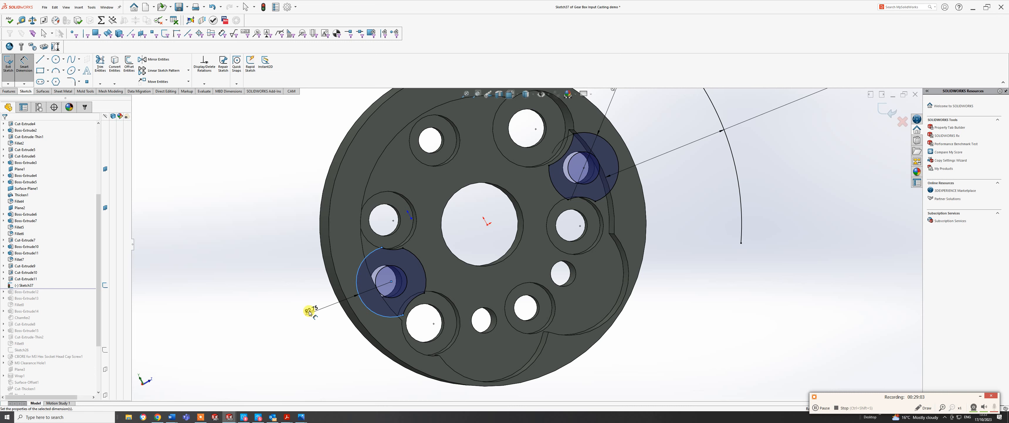
left_click(310, 313)
left_click_drag(279, 287, 279, 80)
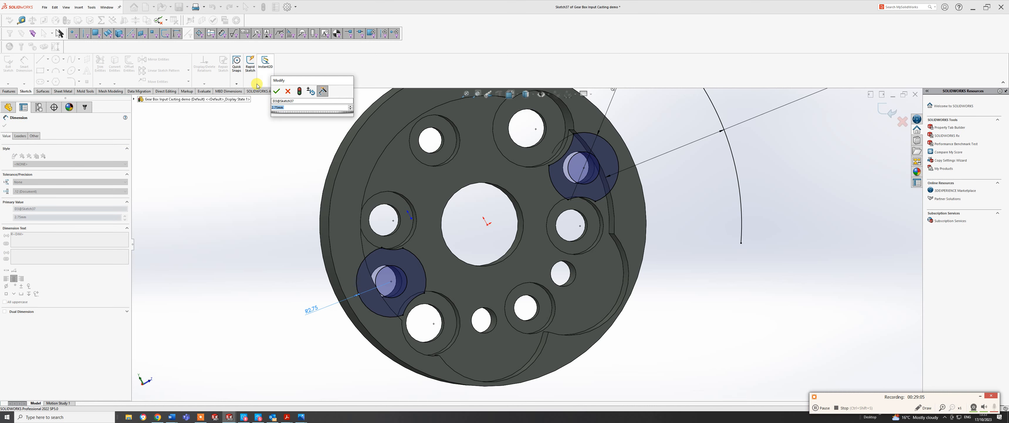
left_click(277, 92)
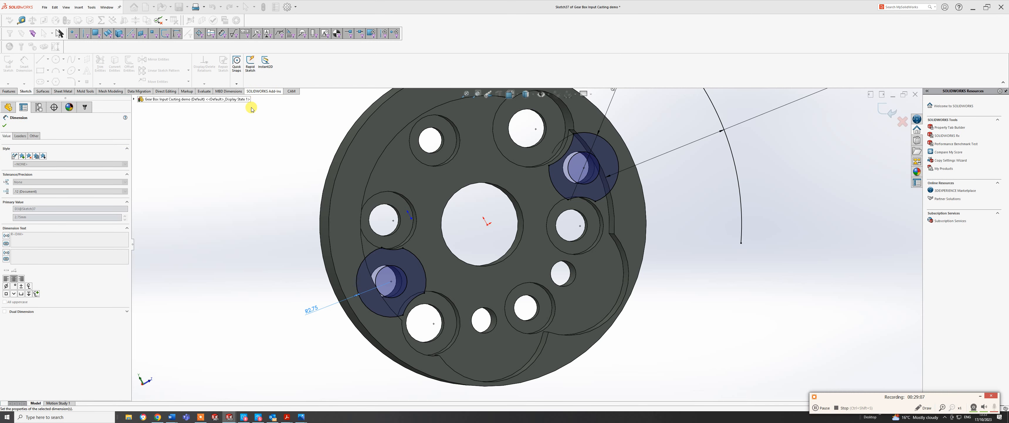
Start a boss extrusion of the sketch with the Up To Surface end condition, ending at the recessed disc face.
left_click(9, 92)
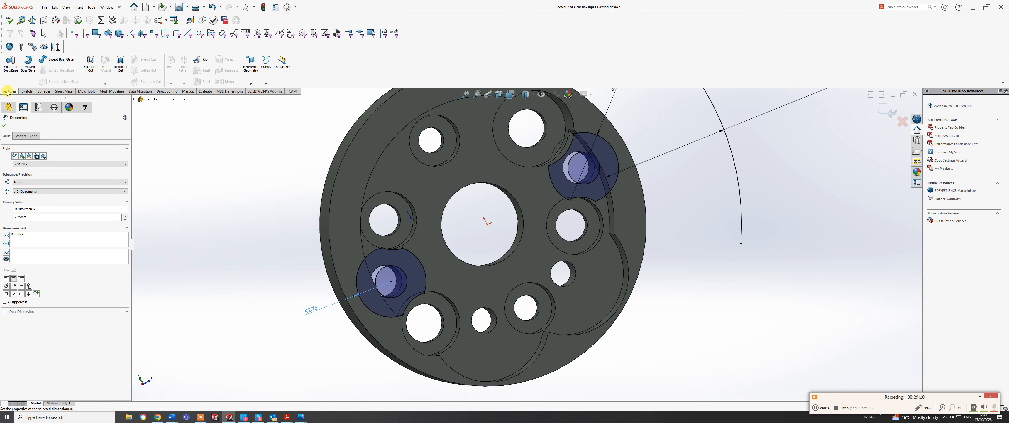
left_click(12, 64)
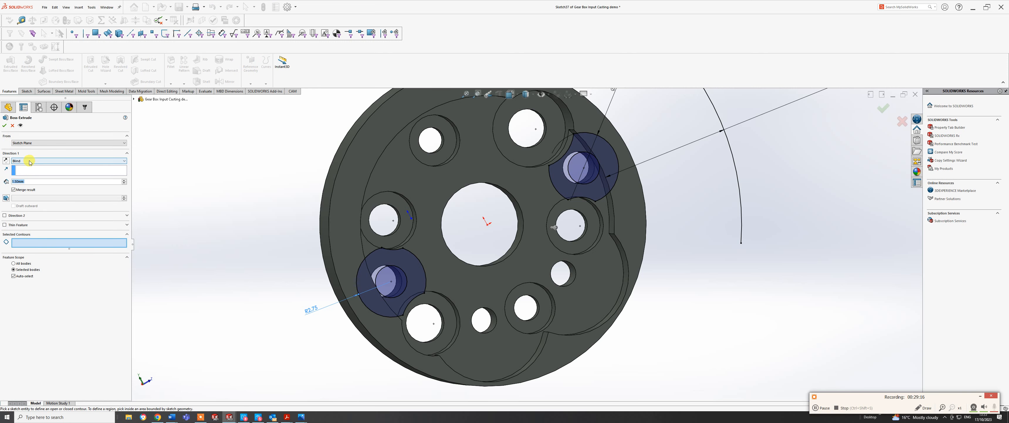
left_click(30, 161)
left_click(36, 177)
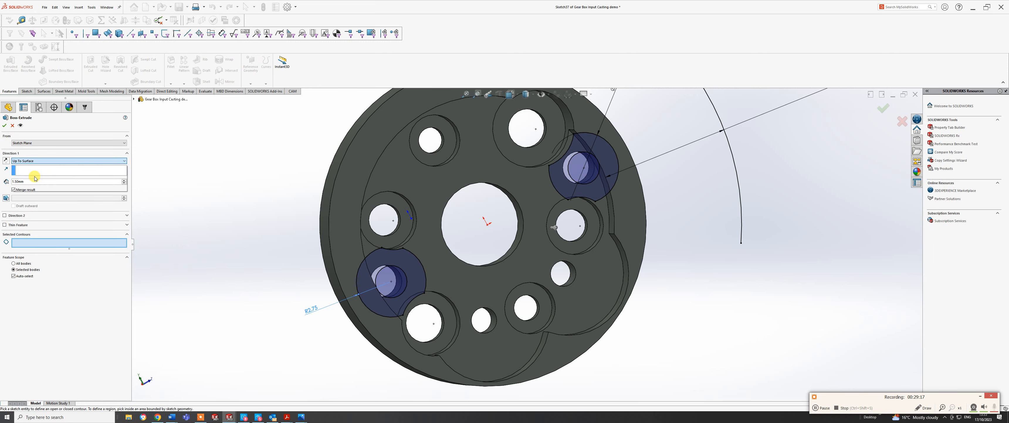
left_click(451, 275)
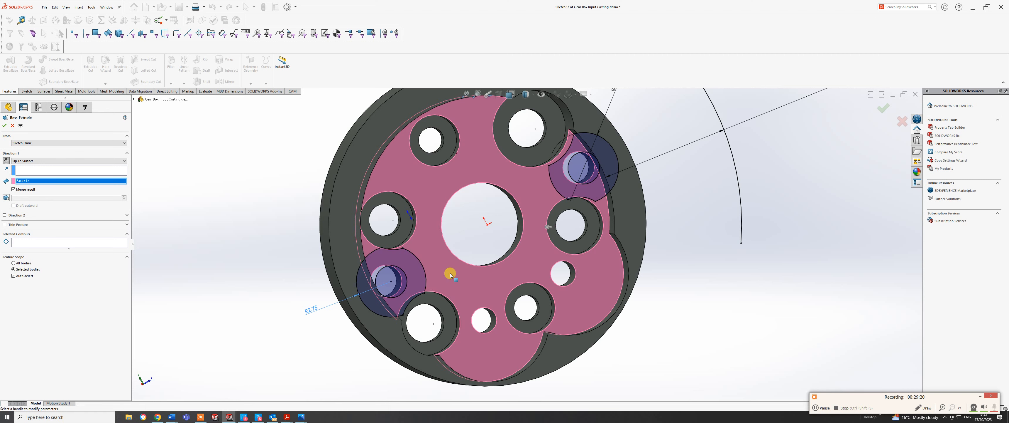
middle_click_drag(432, 275, 396, 242)
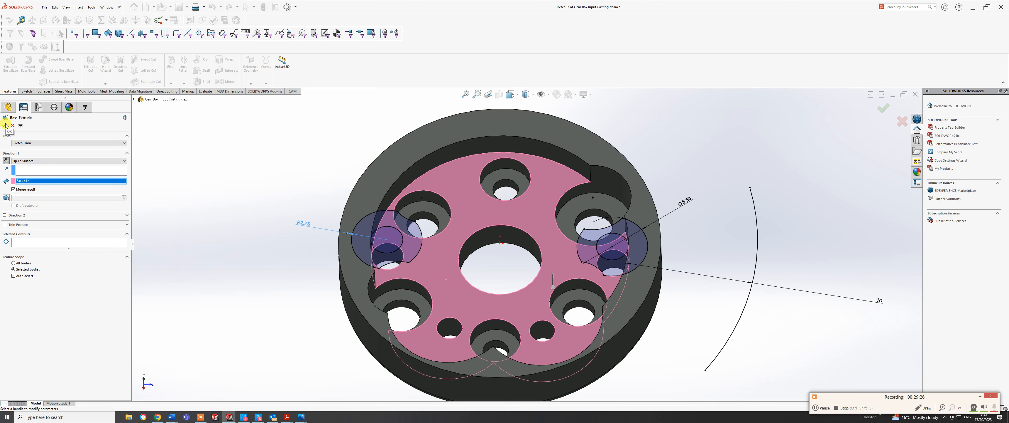
Try picking the feature scope body manually, and restore automatic body selection.
left_click(13, 276)
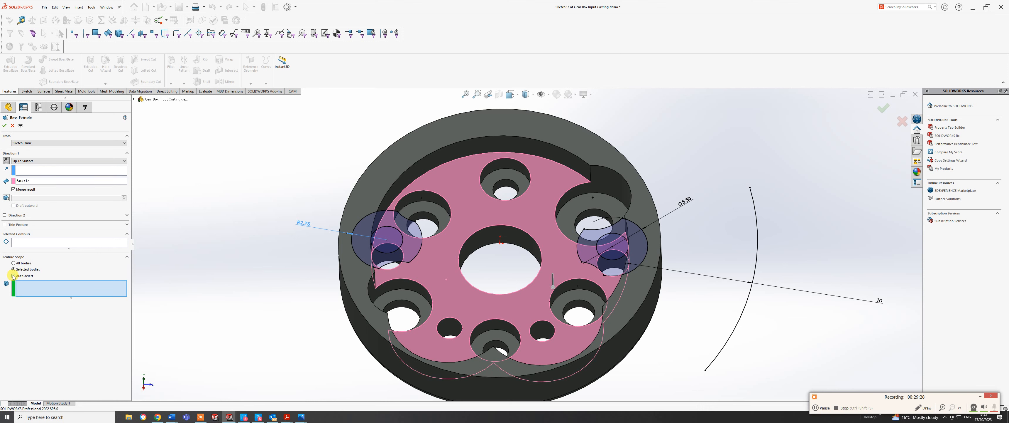
left_click(410, 249)
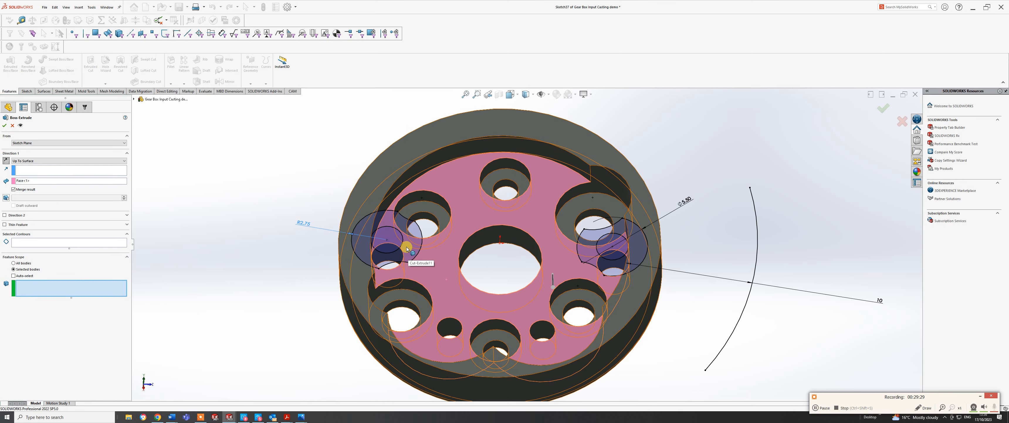
mouse_move(384, 218)
middle_mouse_down()
mouse_move(367, 187)
mouse_move(384, 226)
middle_mouse_up()
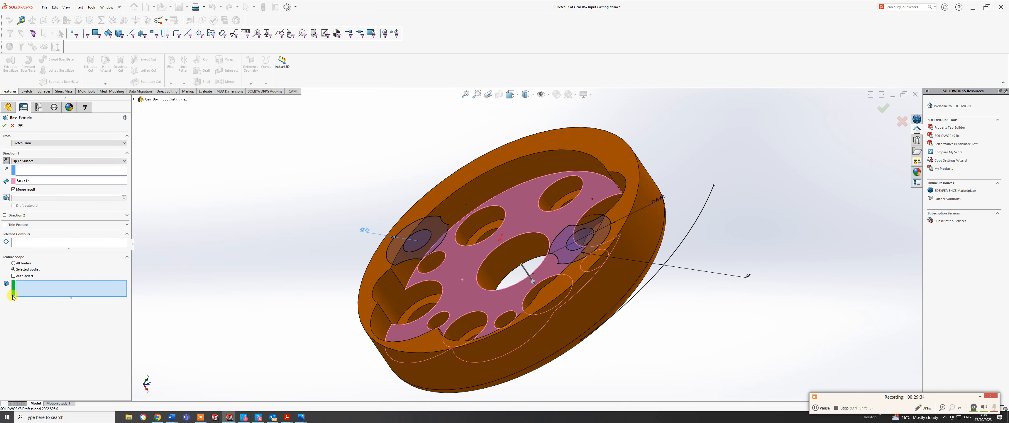
left_click(14, 275)
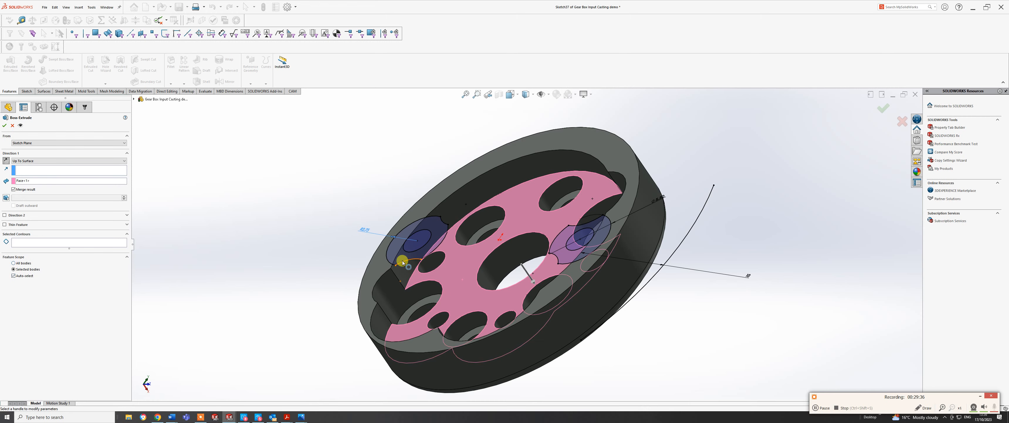
Select both contour regions of each side-hole profile for the boss extrusion and finish the feature.
left_click(28, 243)
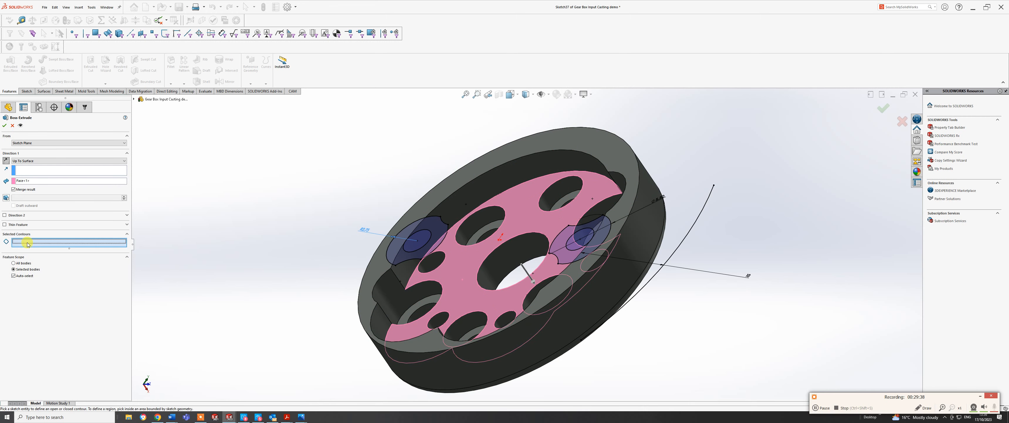
left_click(391, 249)
middle_click_drag(392, 249, 422, 270)
left_click(374, 249)
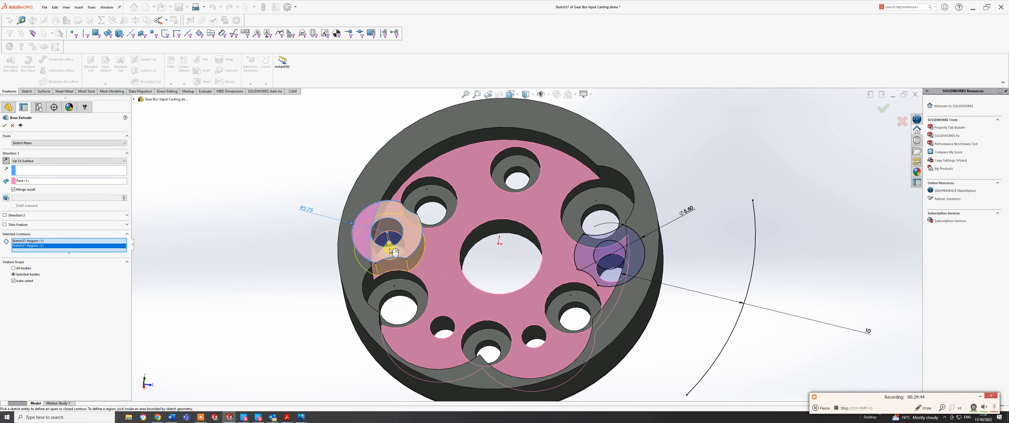
left_click(585, 257)
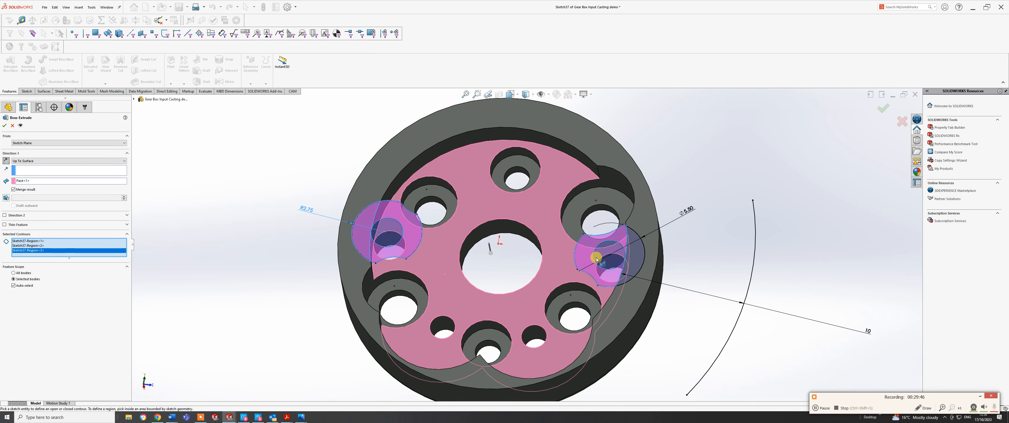
left_click(642, 257)
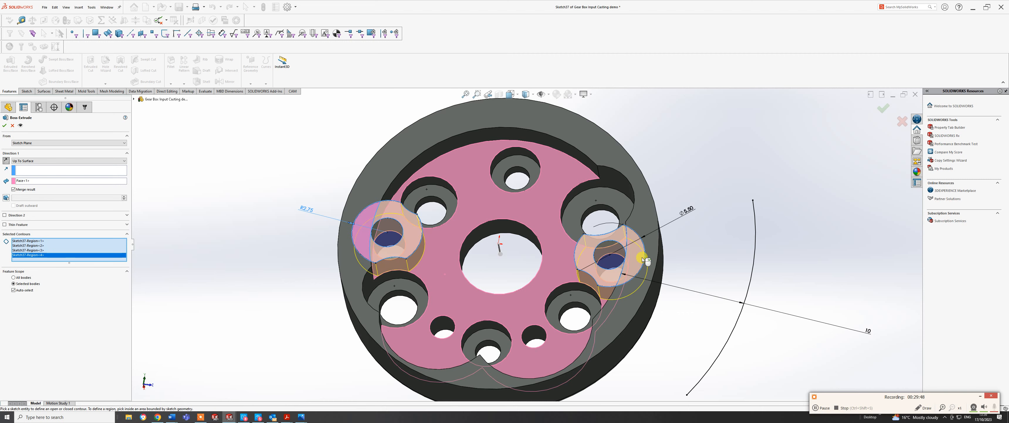
right_click(641, 257)
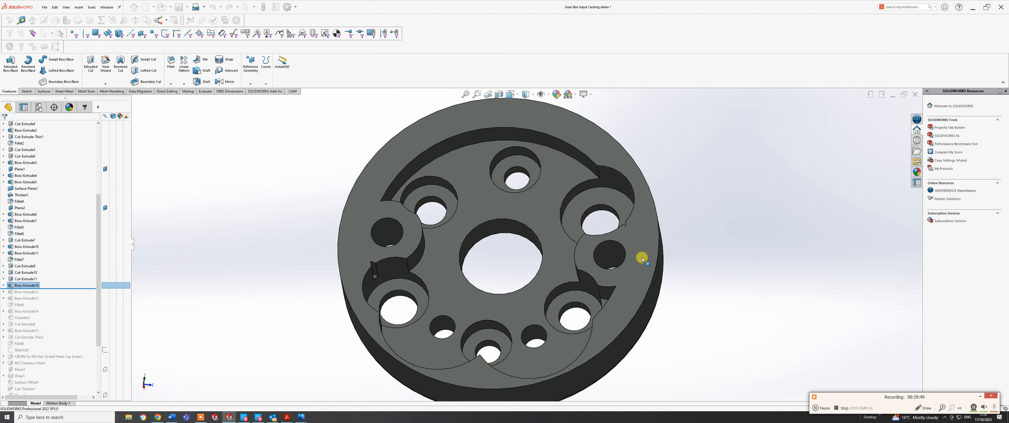
Examine the new side-hole bosses for gaps where they meet the neighbouring counterbored holes and the rim.
middle_click_drag(638, 257, 560, 270)
scroll(631, 218, "down", 5)
scroll(561, 271, "up", 6)
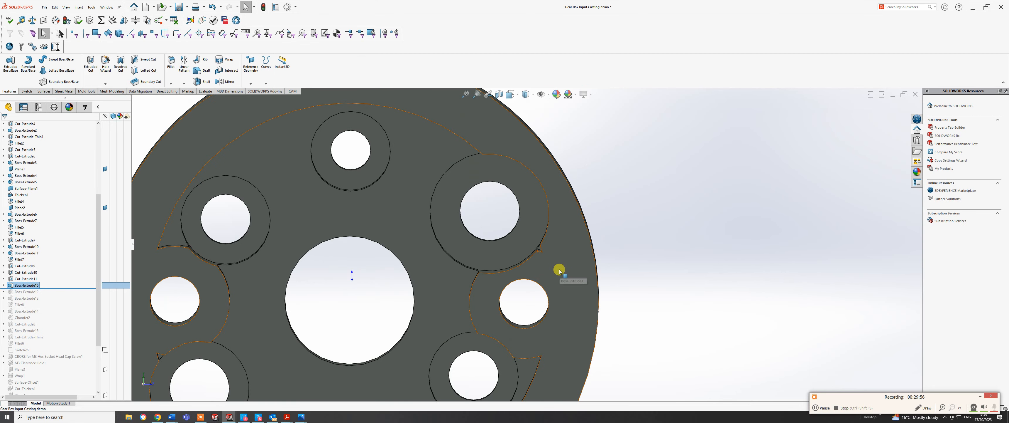
scroll(395, 274, "down", 5)
middle_click_drag(373, 270, 278, 316)
scroll(412, 264, "up", 5)
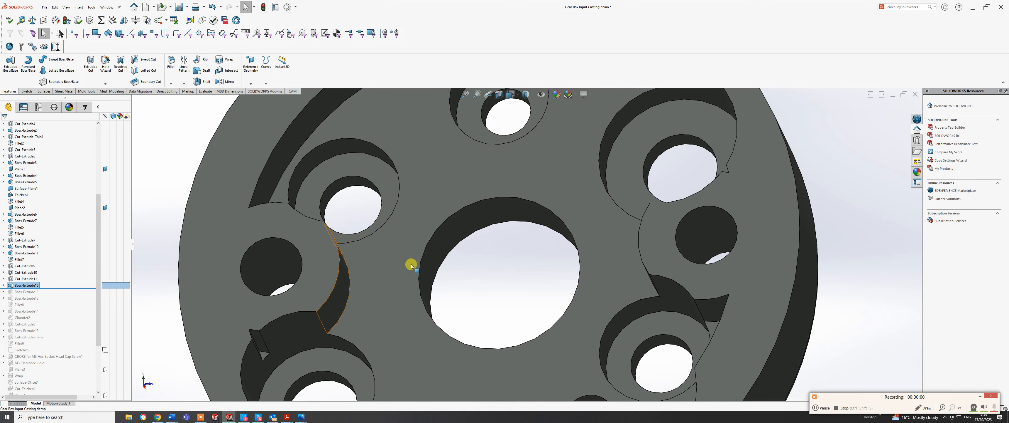
scroll(559, 257, "down", 6)
scroll(571, 257, "up", 5)
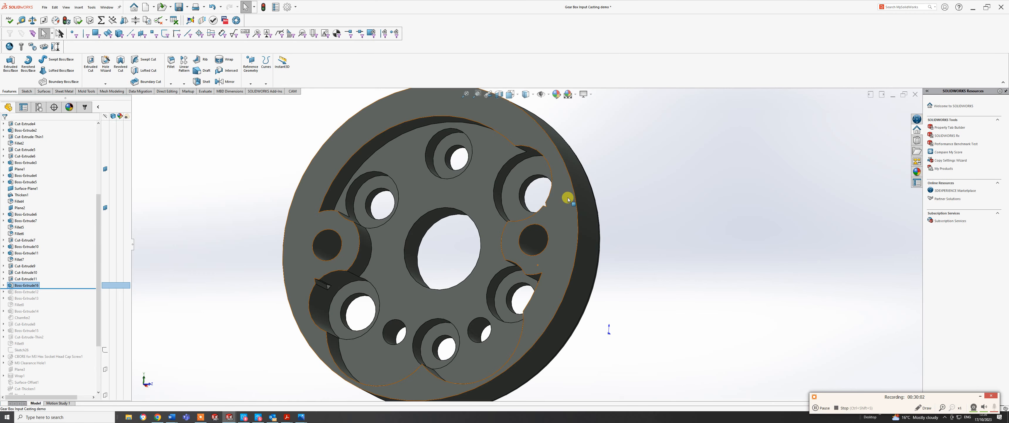
middle_click_drag(568, 196, 583, 210)
scroll(583, 210, "down", 6)
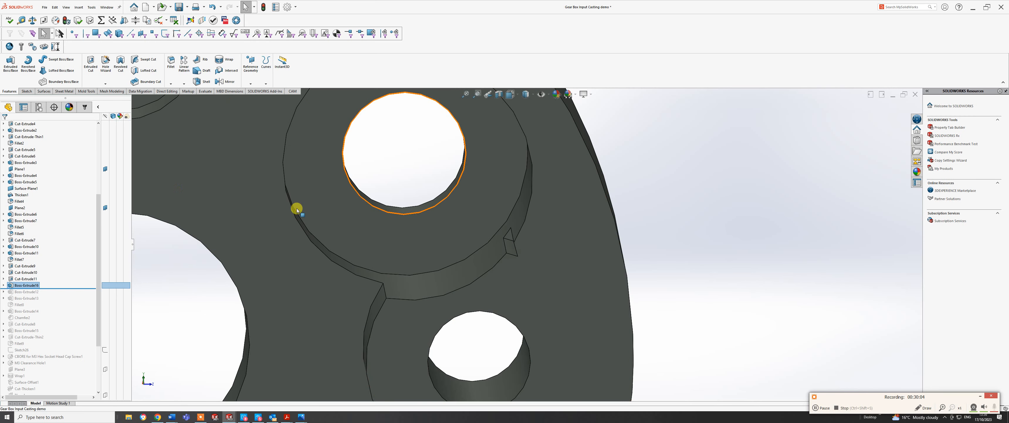
Start a sketch on the rim face beside the small triangular gap near the upper-right hole.
left_click(29, 92)
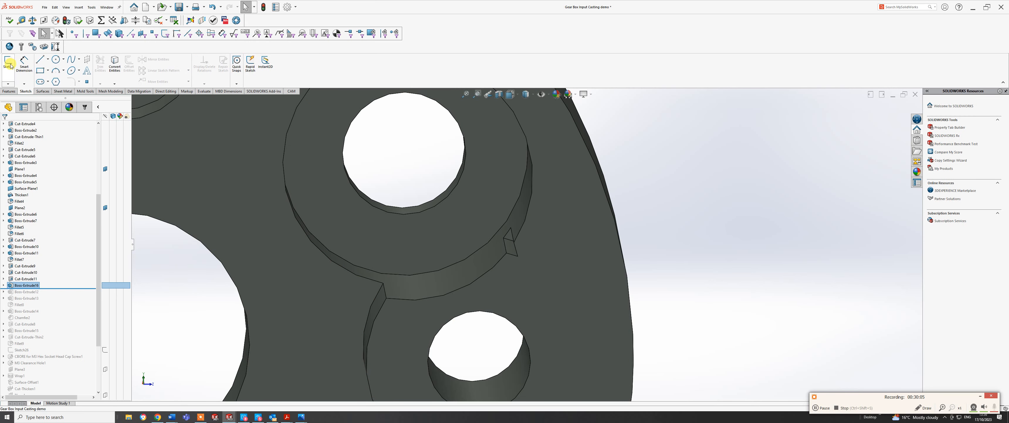
left_click(8, 63)
left_click(573, 247)
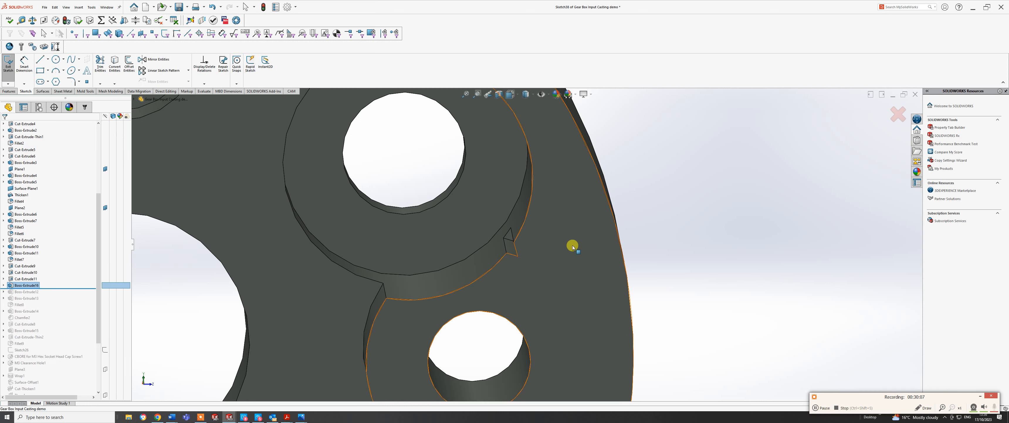
Try to offset the face edges at the triangular gap by 10 mm.
left_click(130, 61)
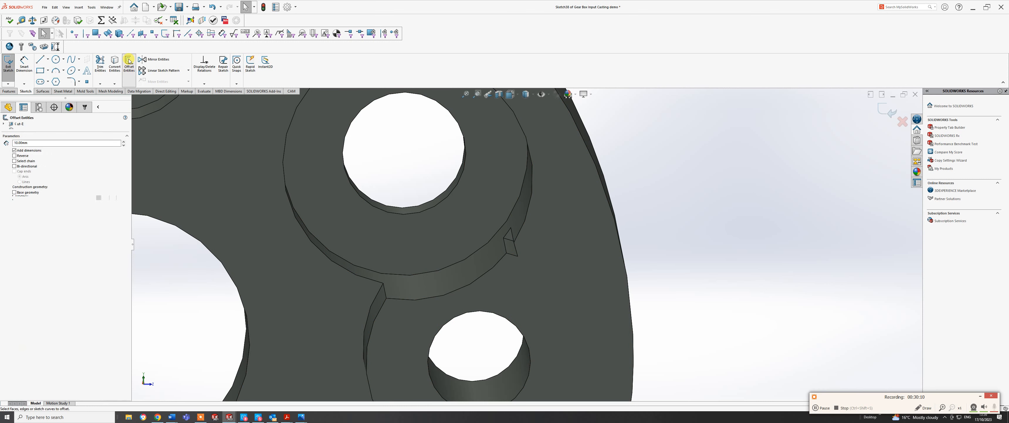
left_click(511, 239)
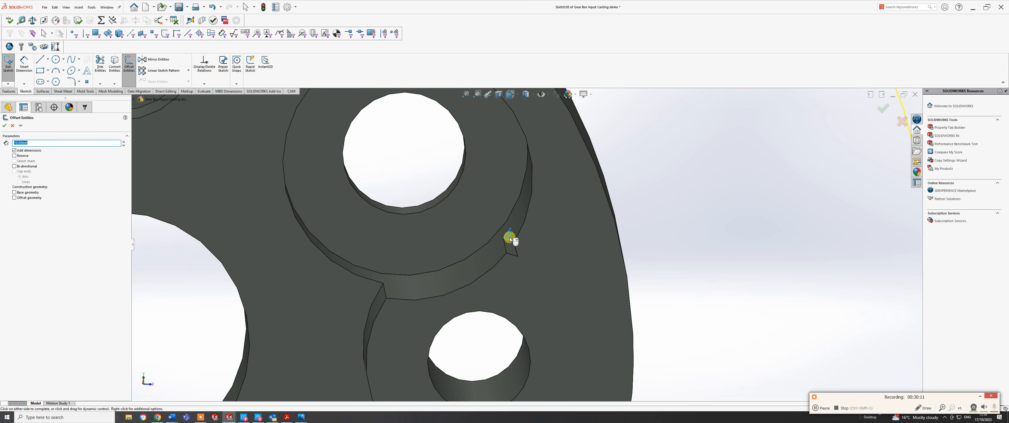
left_click(509, 237)
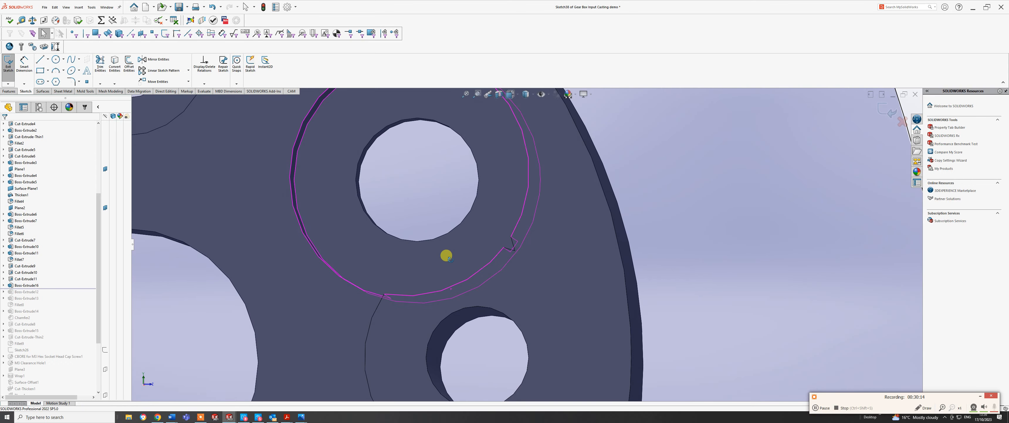
scroll(451, 262, "up", 3)
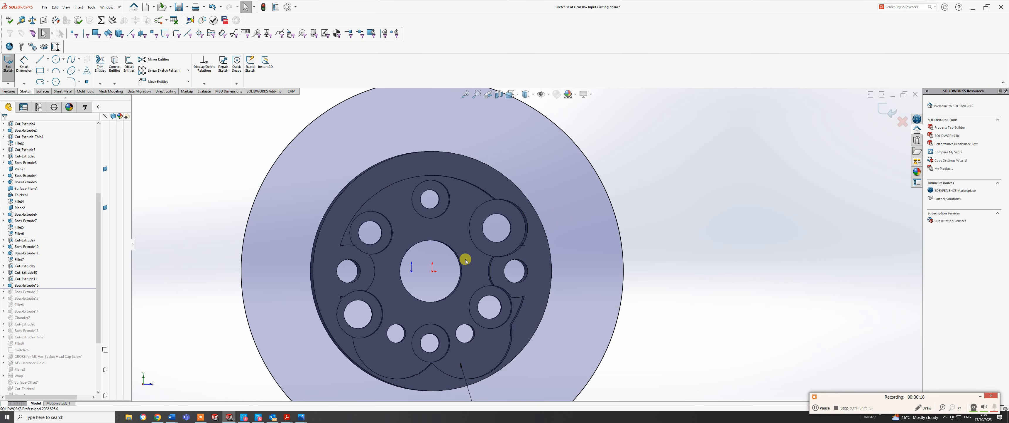
Convert the outlines of the two small triangular gaps, near the upper-right and lower-left holes, into sketch entities.
scroll(568, 224, "down", 5)
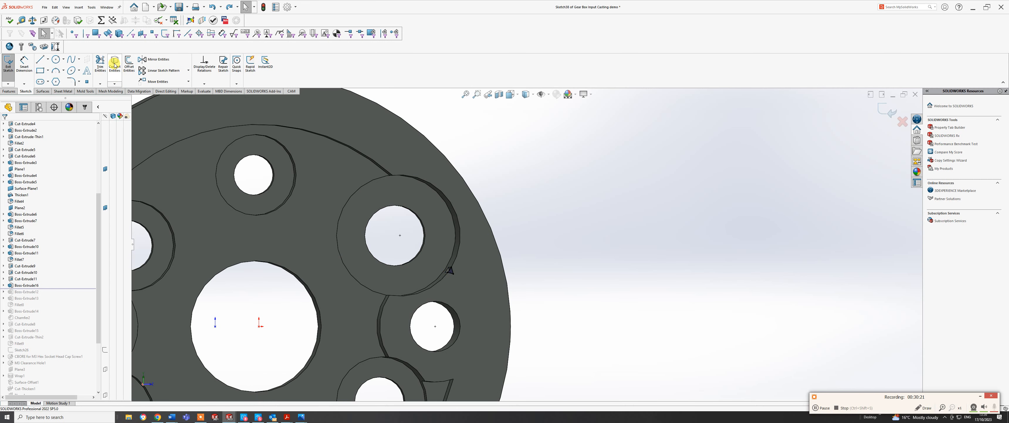
scroll(356, 277, "up", 5)
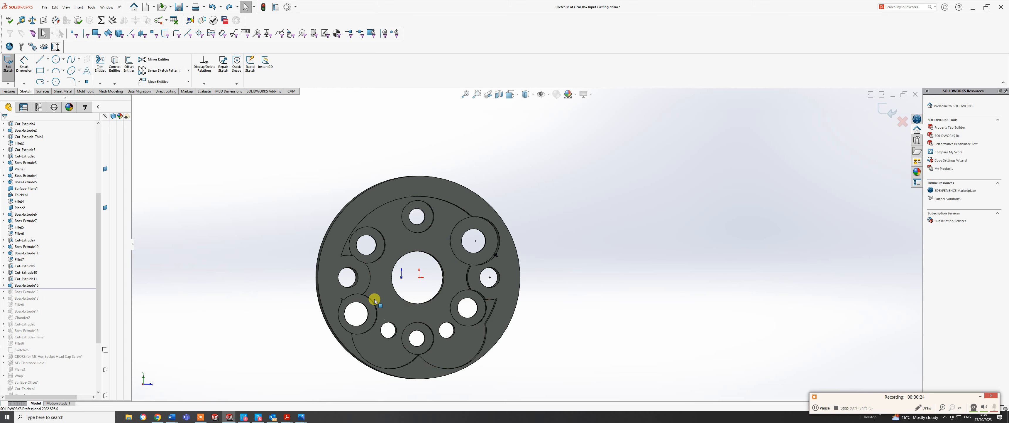
scroll(373, 290, "down", 5)
left_click(369, 279)
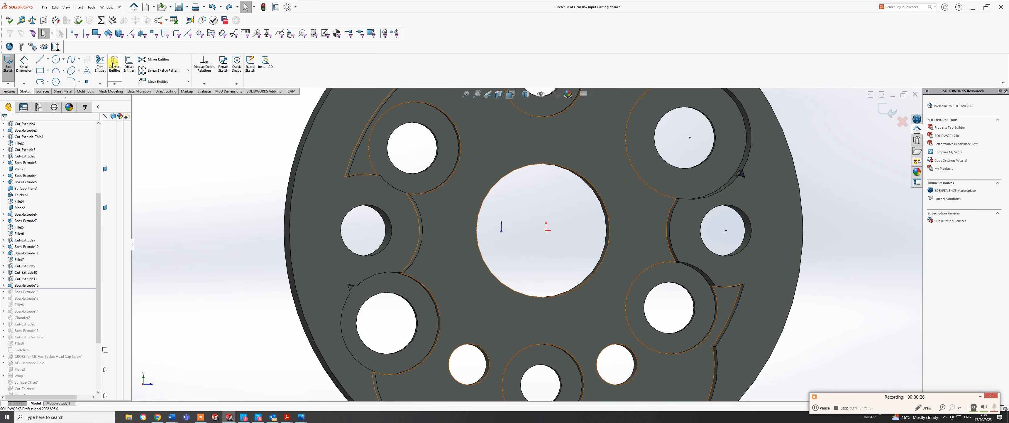
left_click(114, 63)
scroll(376, 281, "down", 5)
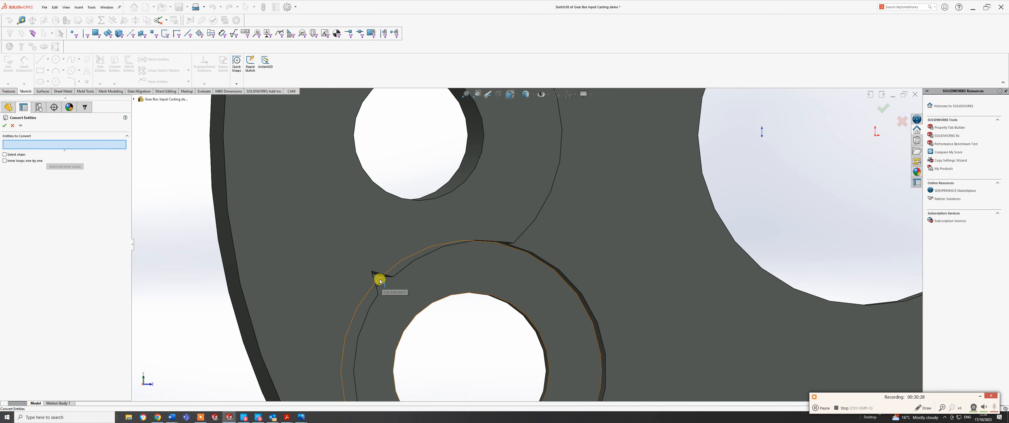
left_click(380, 281)
key("Return")
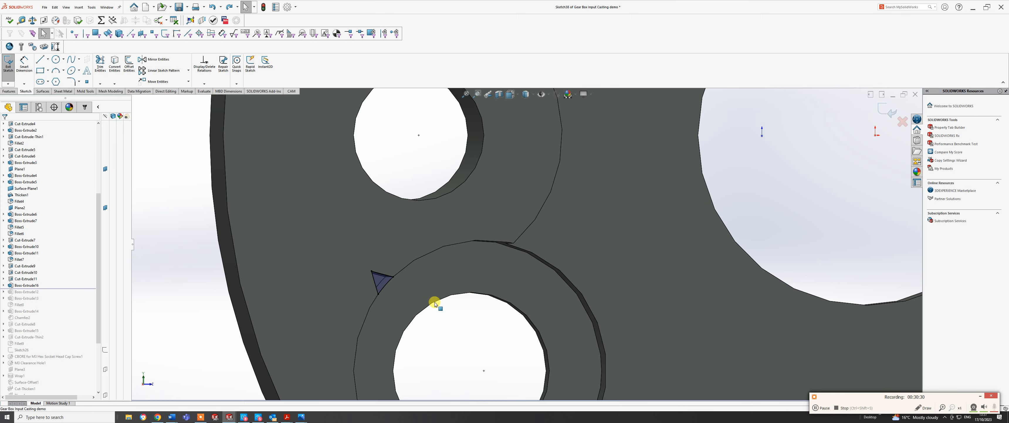
Extrude the two triangular profiles as a boss with the Up To Surface end condition, ending at the recessed disc face.
scroll(439, 298, "up", 8)
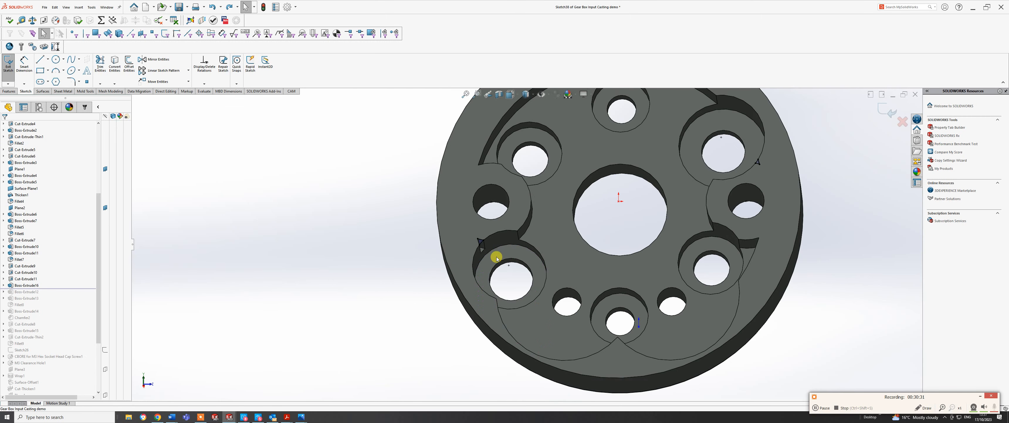
left_click(9, 91)
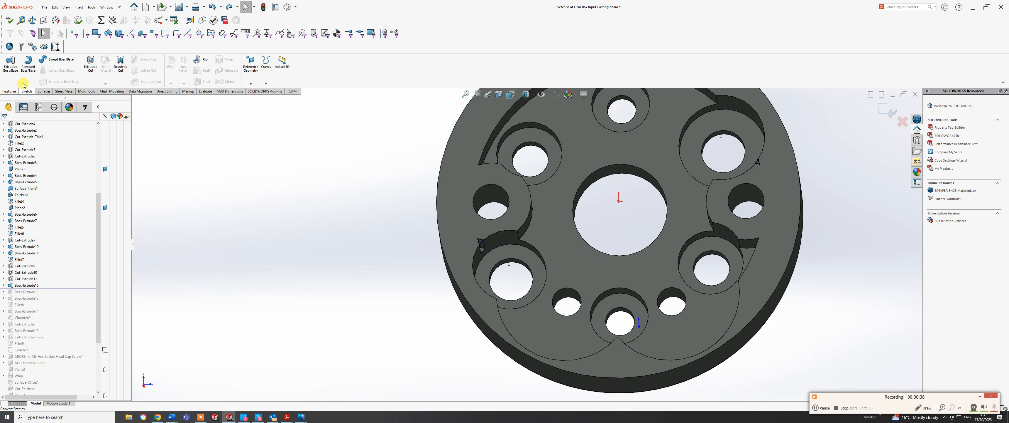
left_click(13, 62)
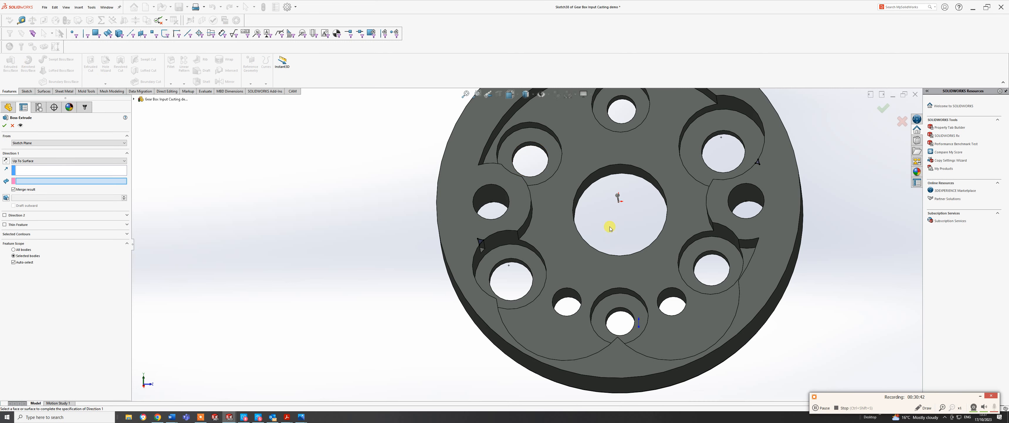
scroll(546, 226, "down", 3)
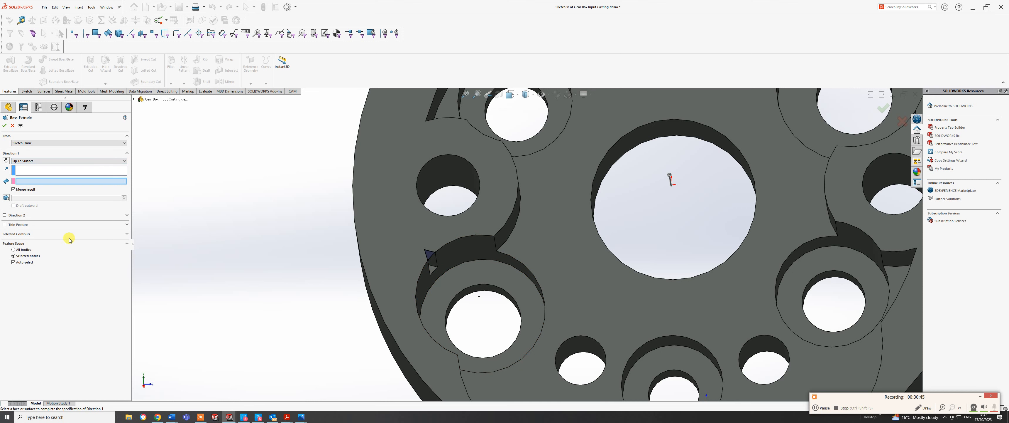
left_click(559, 248)
scroll(529, 225, "up", 3)
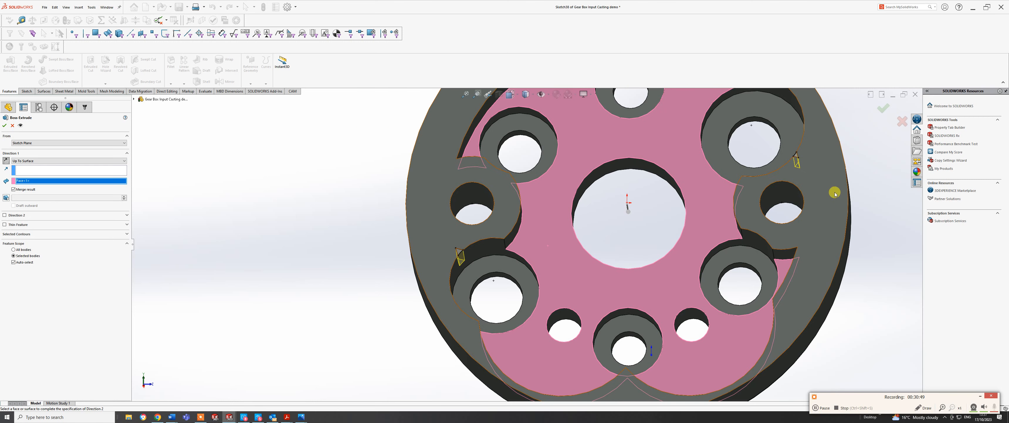
left_click(884, 109)
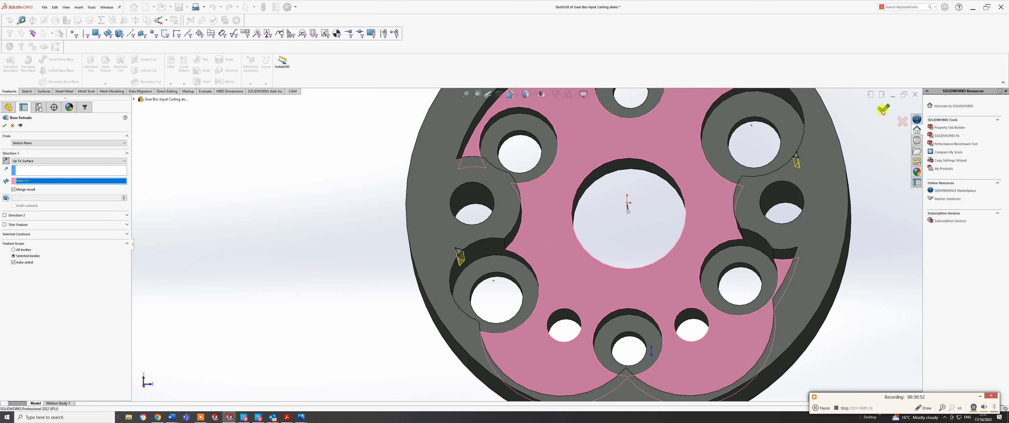
scroll(614, 263, "up", 1)
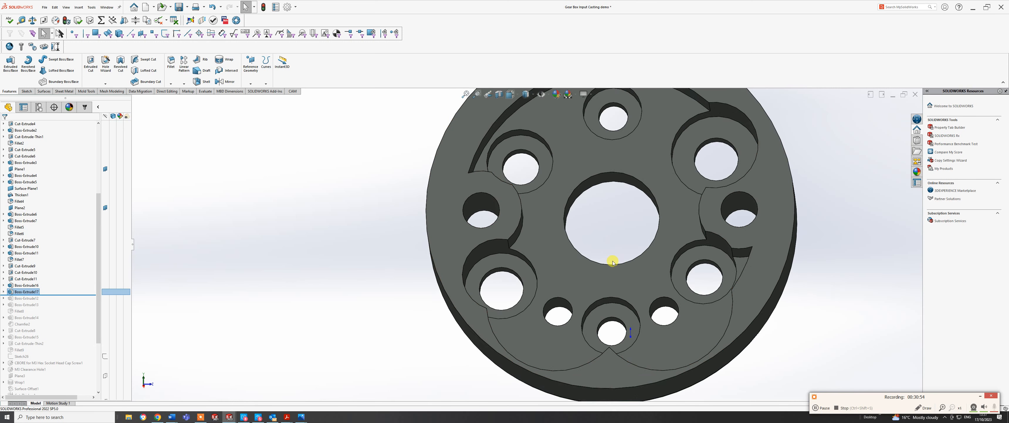
Chamfer the central bore's edge on the flat back face by 0.5 mm at 45 degrees.
scroll(614, 263, "up", 3)
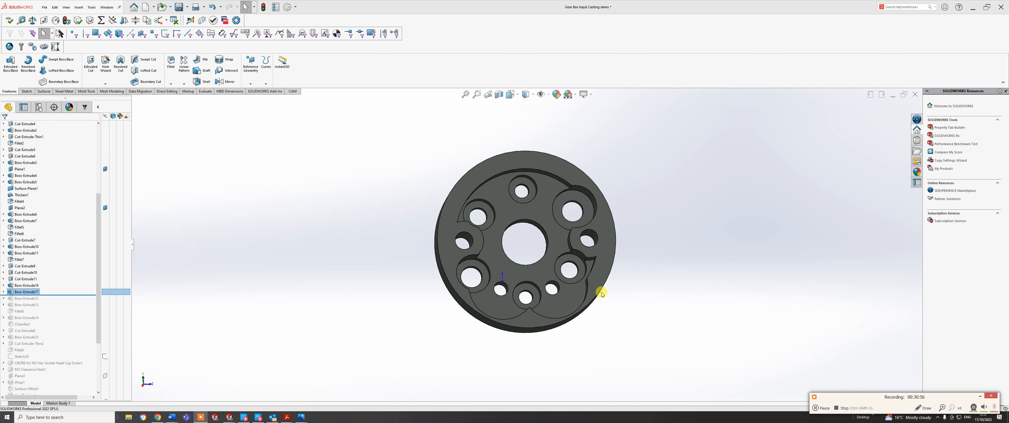
scroll(596, 289, "down", 2)
middle_click_drag(593, 289, 457, 235)
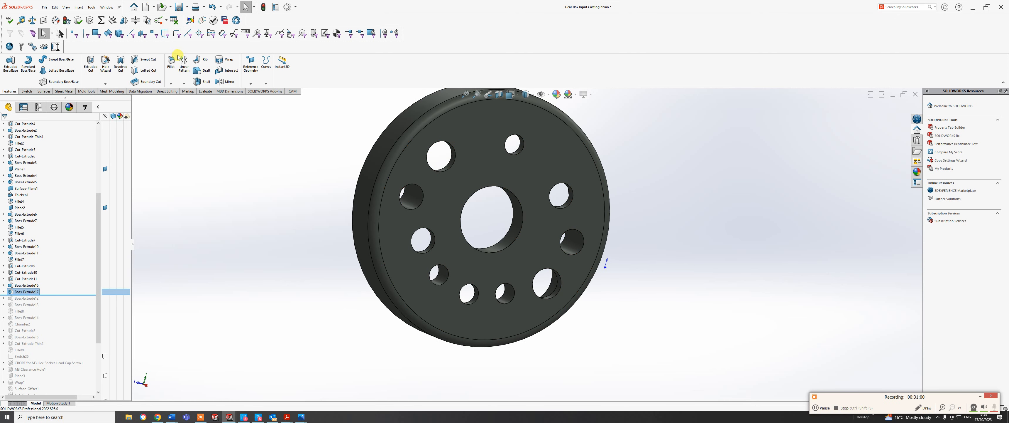
left_click(171, 84)
left_click(182, 98)
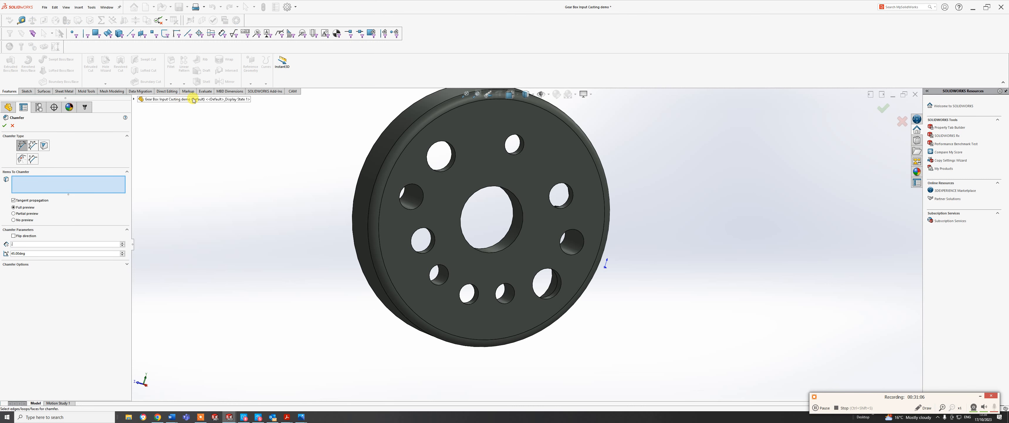
left_click(508, 247)
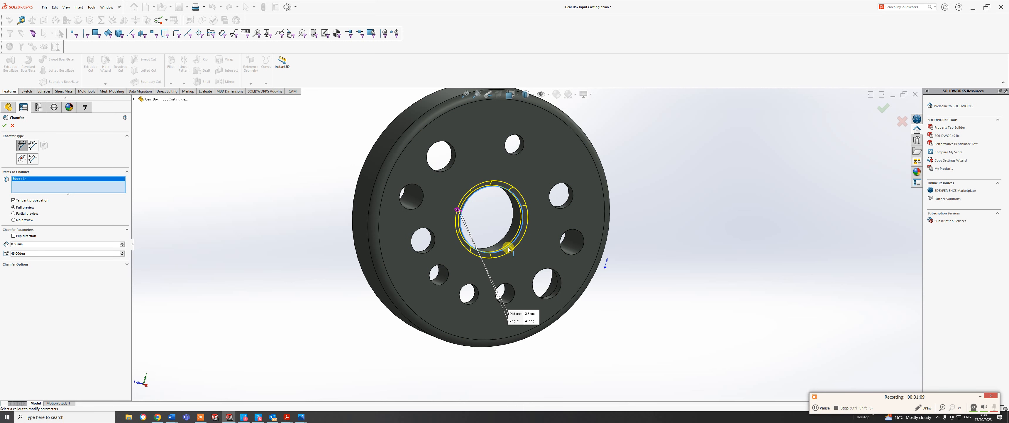
left_click(879, 110)
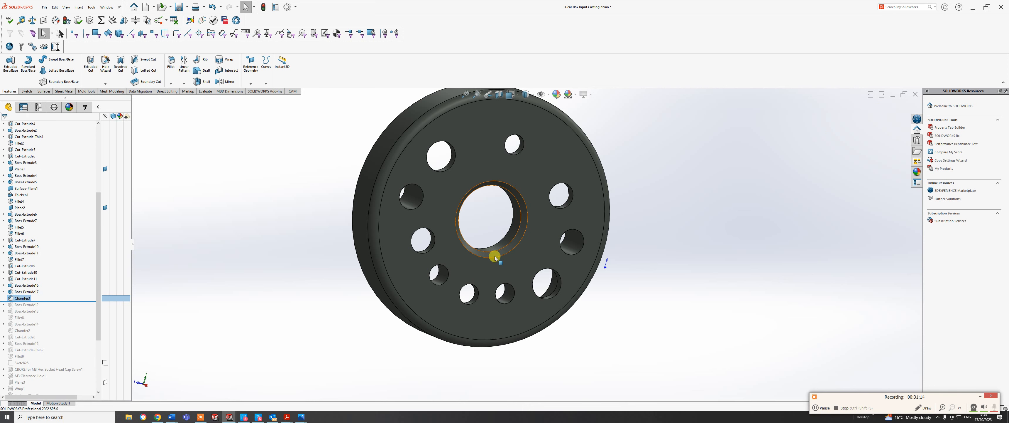
Sketch two circles about 3.6 mm in diameter on the flat back face, concentric with the opposite left and right side holes.
mouse_move(480, 241)
middle_mouse_down()
mouse_move(473, 224)
mouse_move(514, 247)
mouse_move(460, 203)
mouse_move(473, 243)
middle_mouse_up()
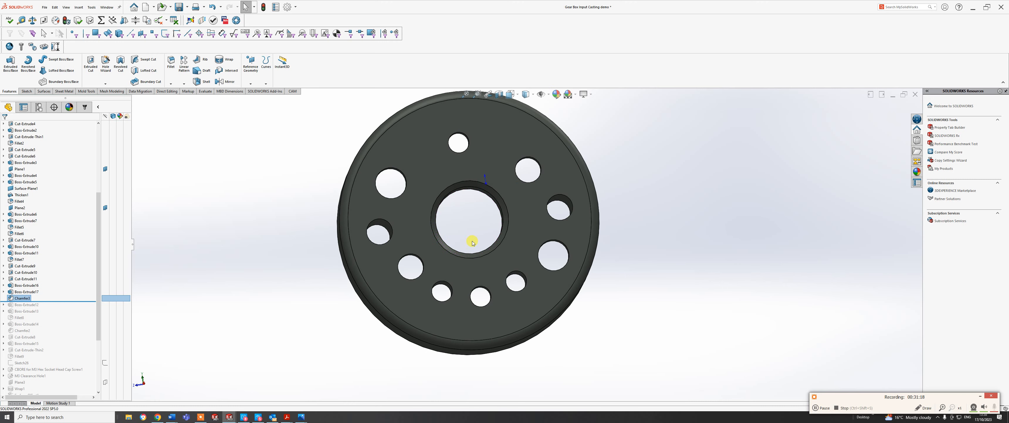
left_click(27, 91)
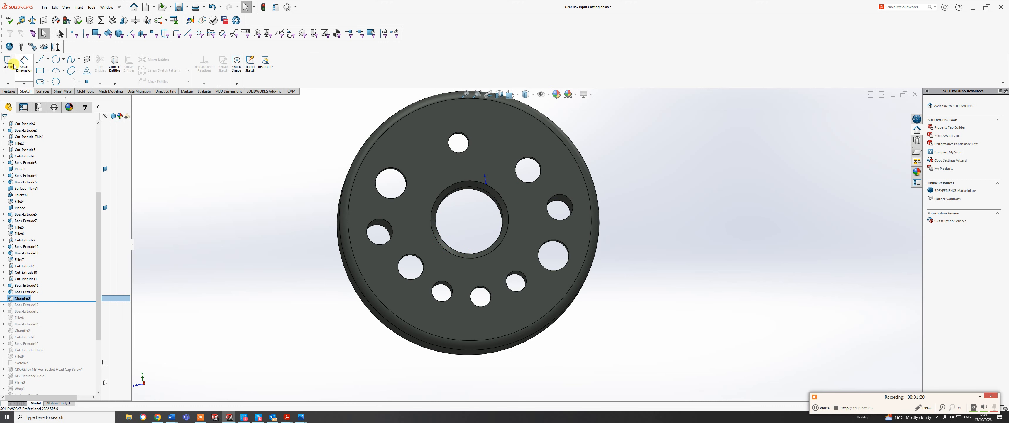
left_click(8, 63)
left_click(404, 203)
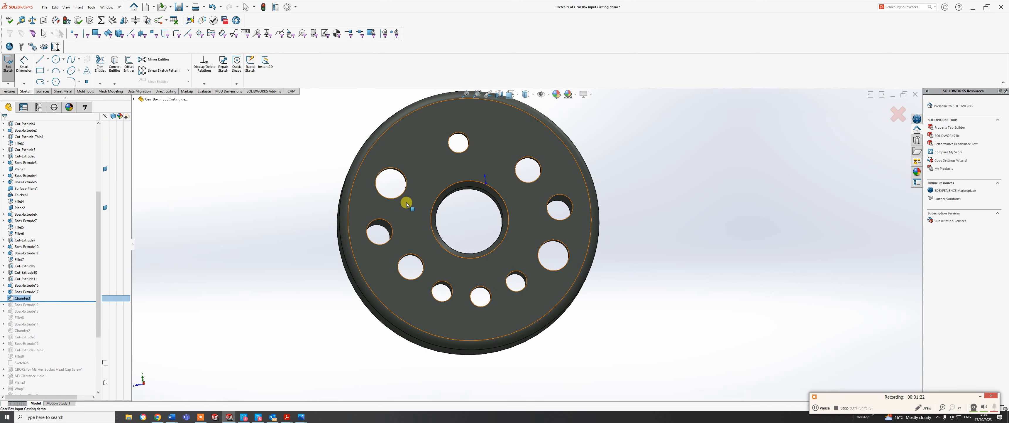
left_click(56, 61)
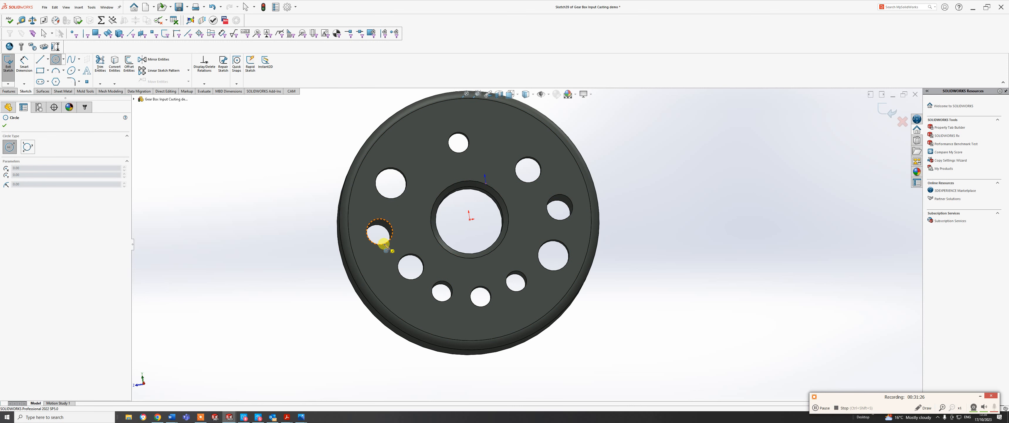
left_click(379, 231)
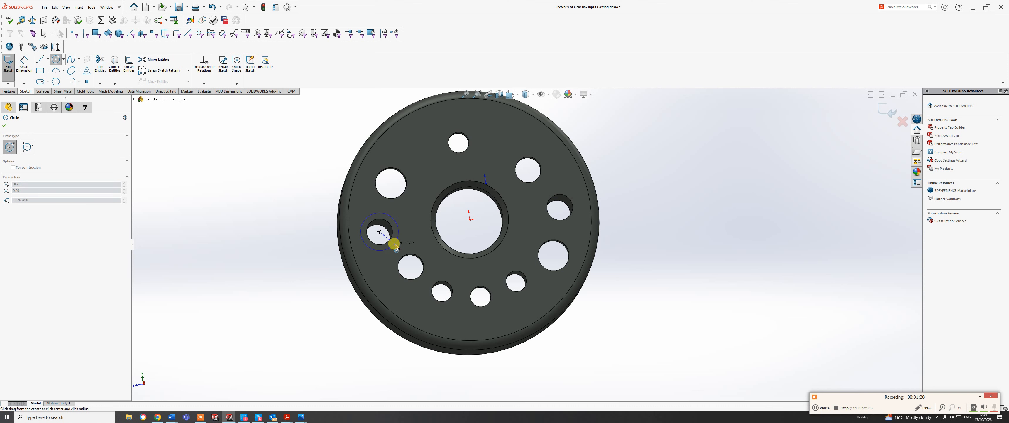
left_click(396, 238)
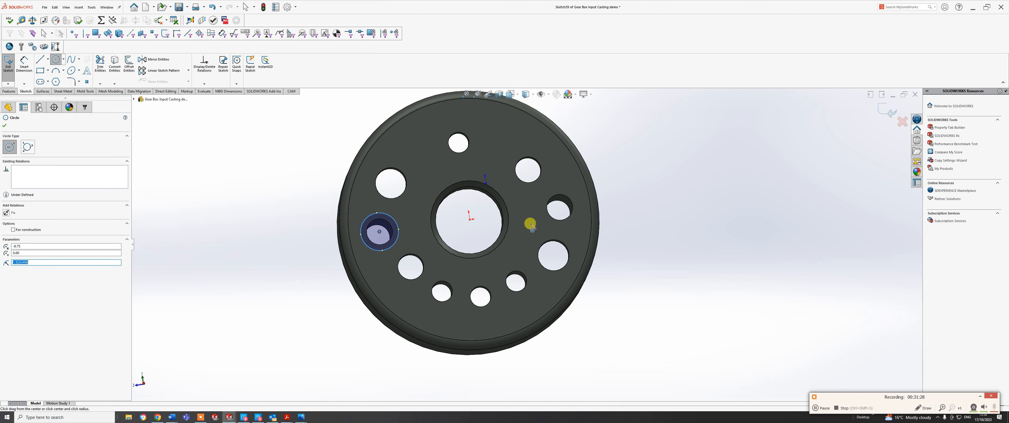
left_click(560, 207)
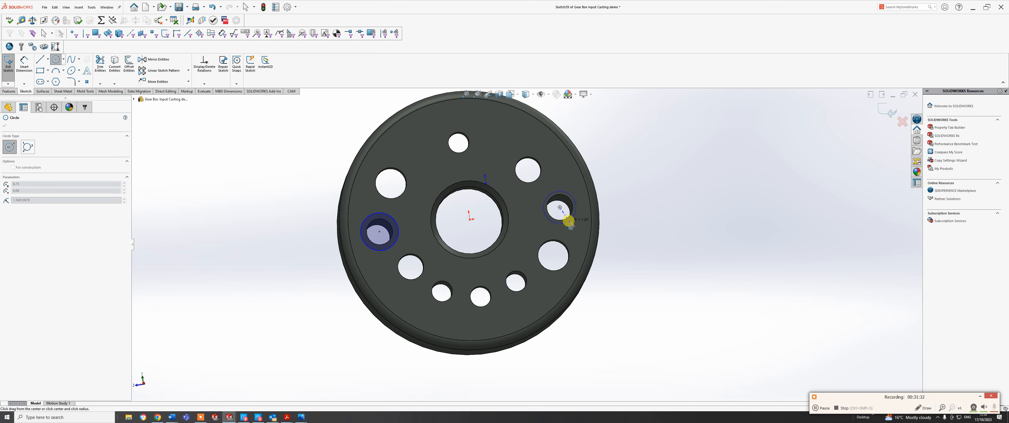
left_click(570, 223)
right_click(570, 223)
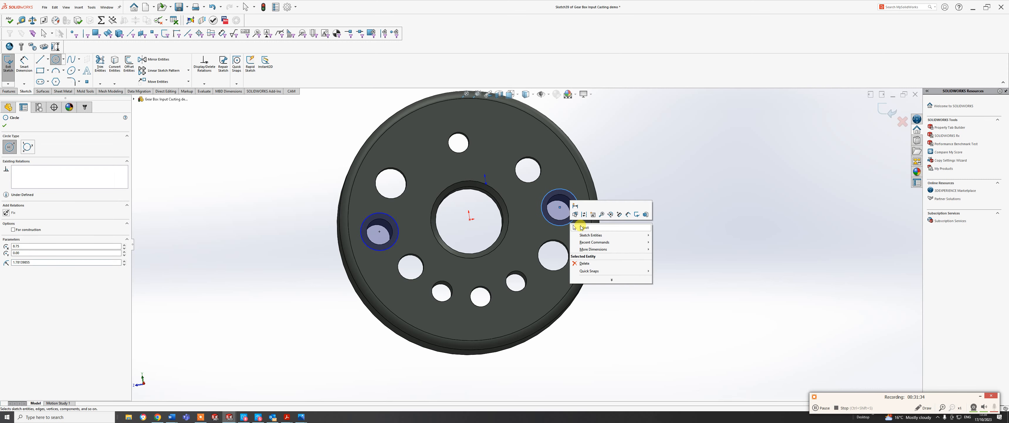
left_click(580, 226)
View the sketch straight on and add an equal relation between the two circles around the side holes.
key("space")
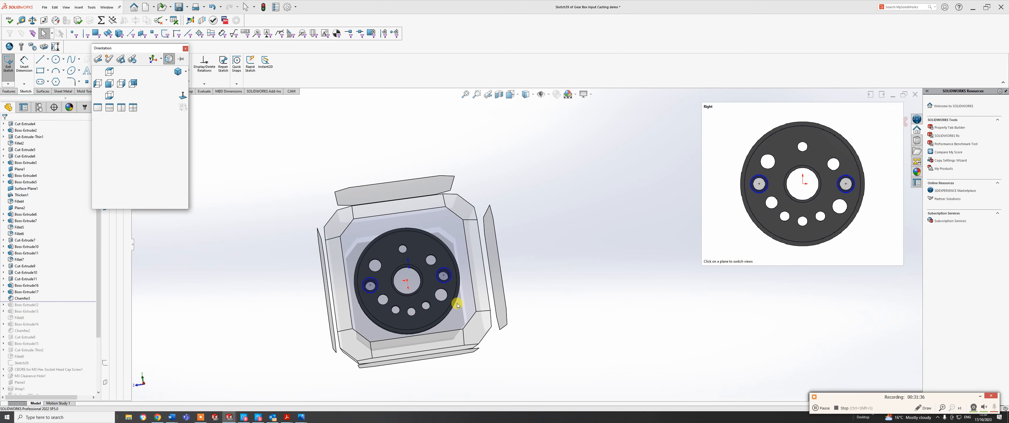
left_click(452, 304)
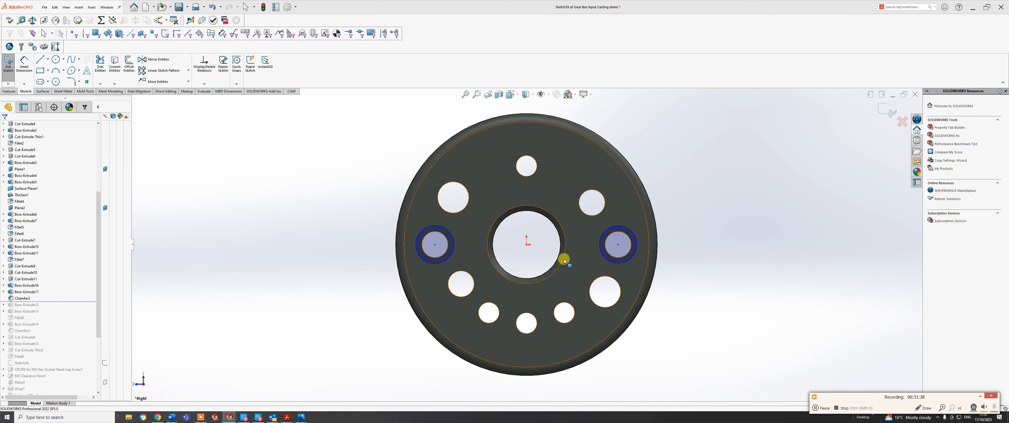
left_click(444, 262)
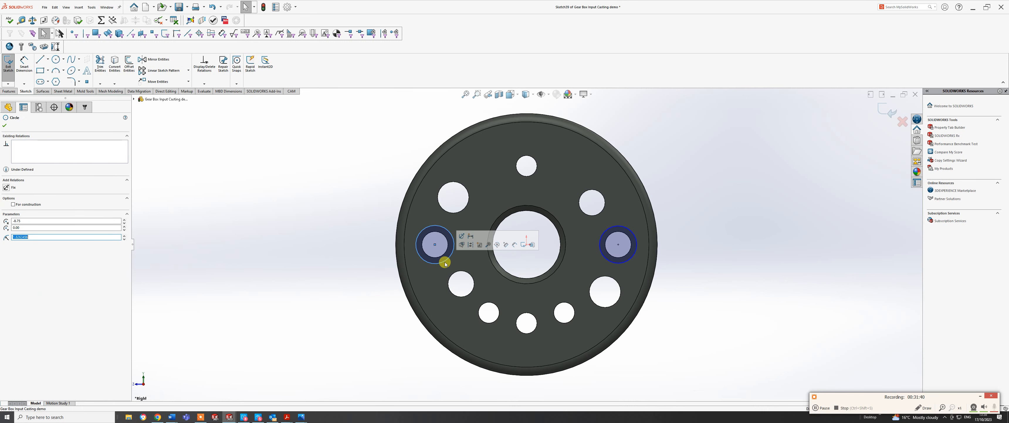
left_click(606, 258, "ctrl")
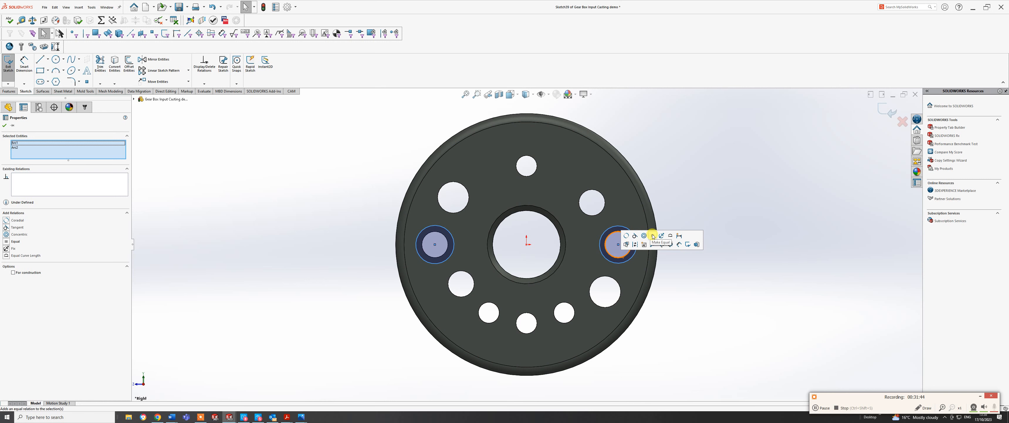
Dimension the left circle's diameter as 3.5 mm.
left_click(22, 64)
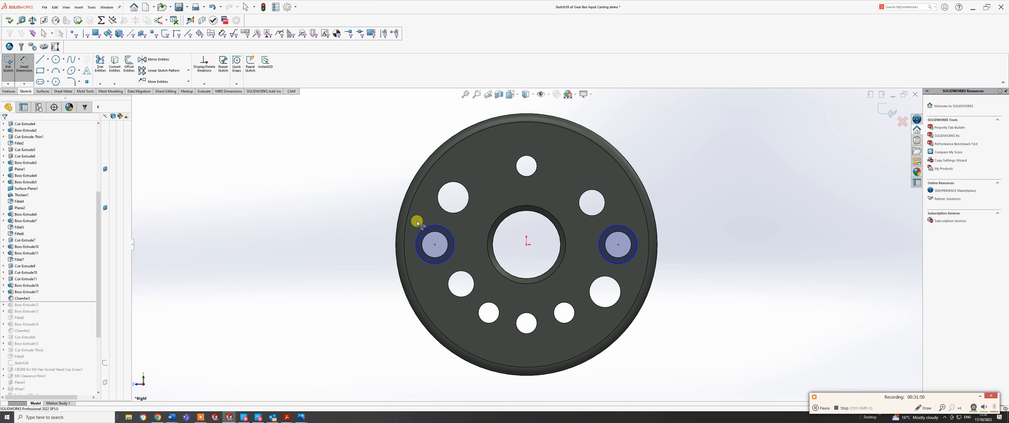
left_click(422, 233)
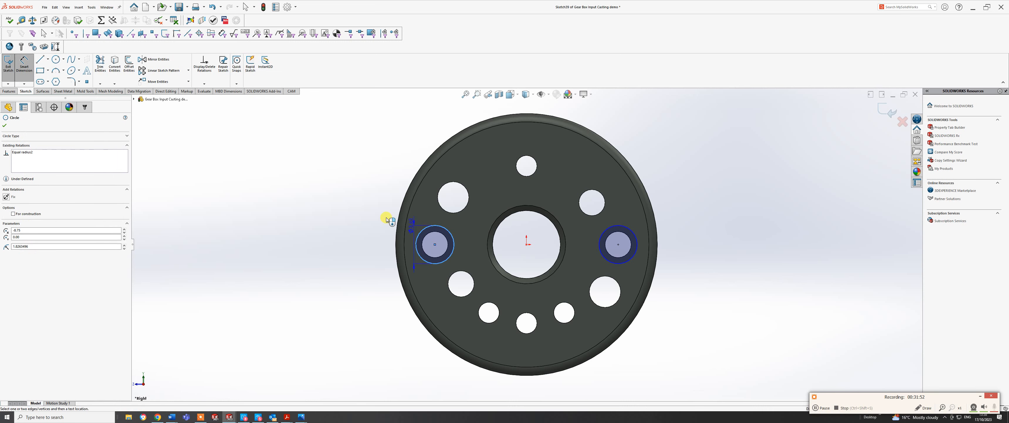
left_click(359, 214)
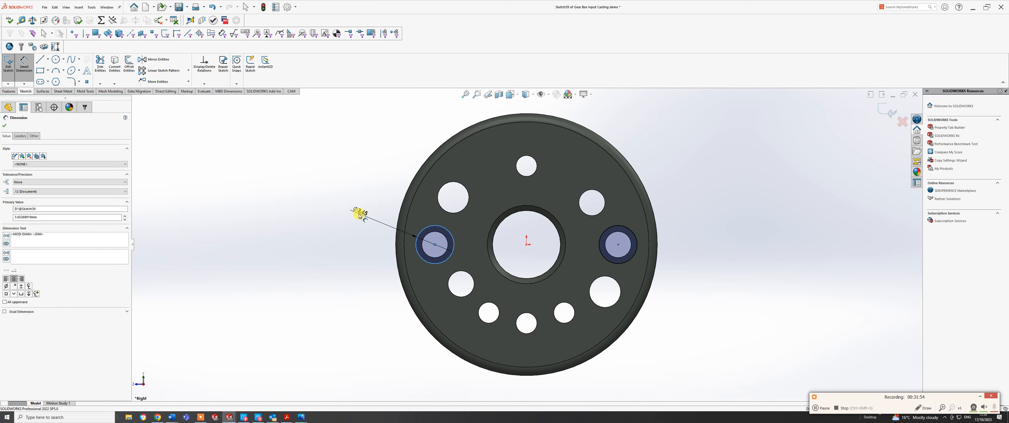
key("Return")
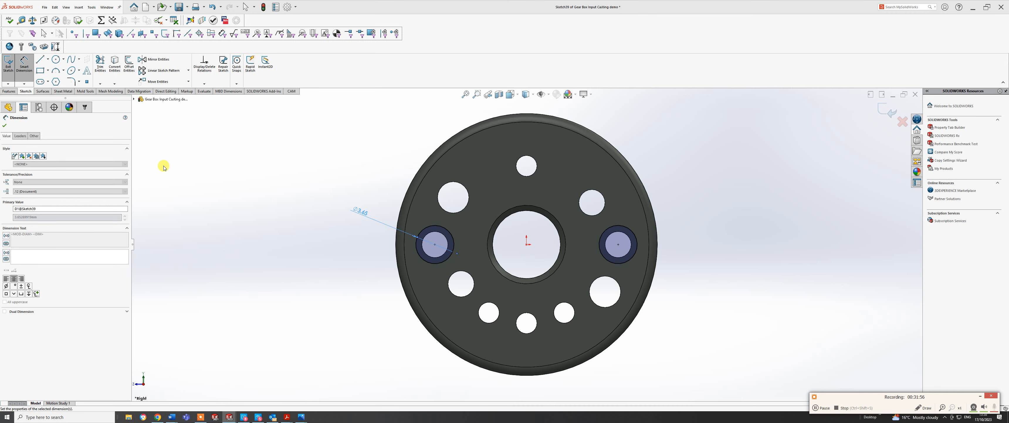
Cut-extrude the two circles 1 mm deep with the Blind end condition to counterbore the side holes.
left_click(11, 92)
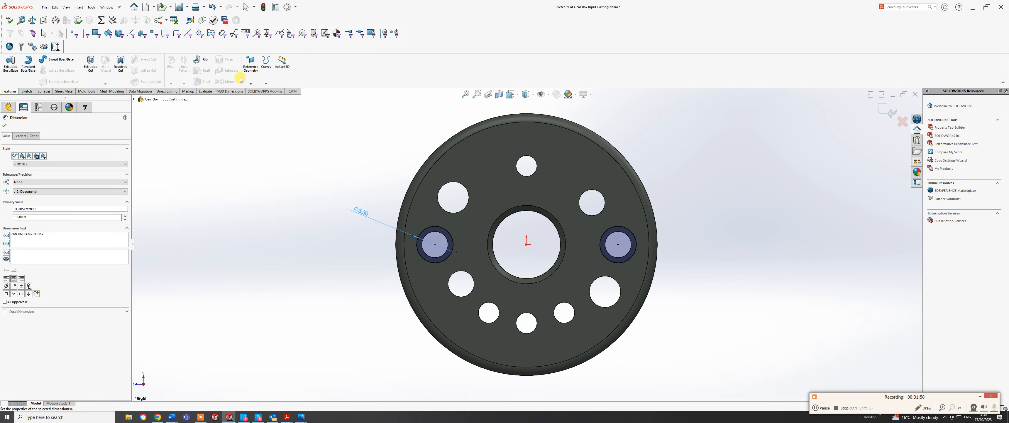
left_click(92, 63)
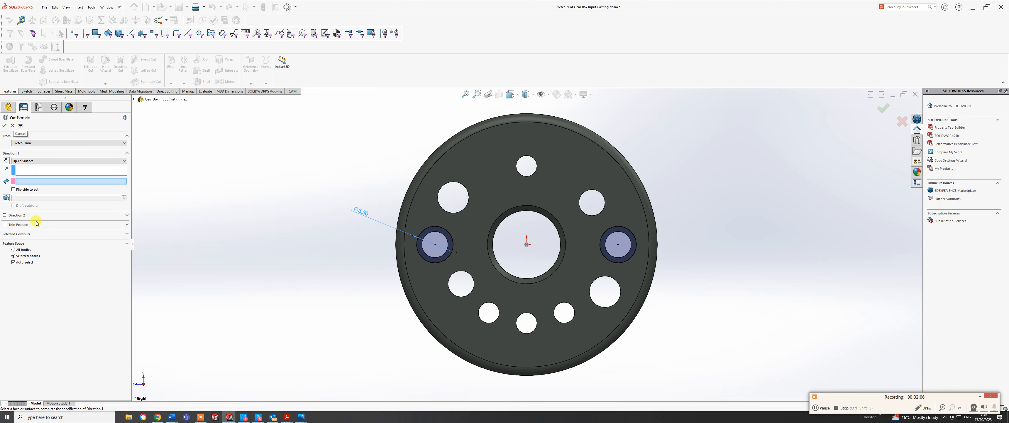
left_click(26, 161)
left_click(26, 168)
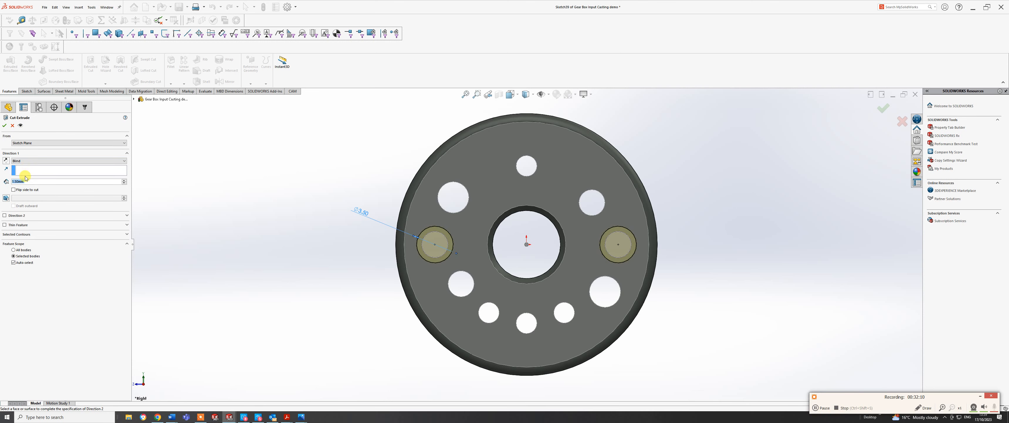
type("1")
key("Return")
middle_click_drag(292, 286, 315, 198)
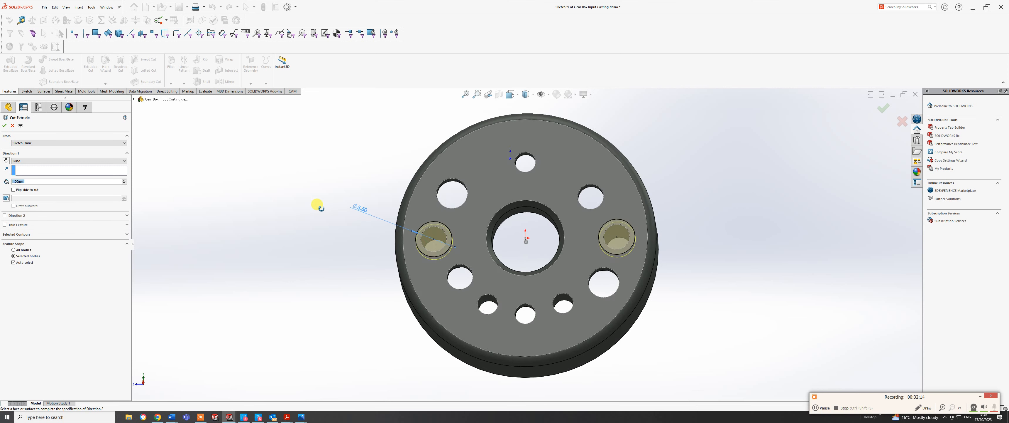
left_click(5, 126)
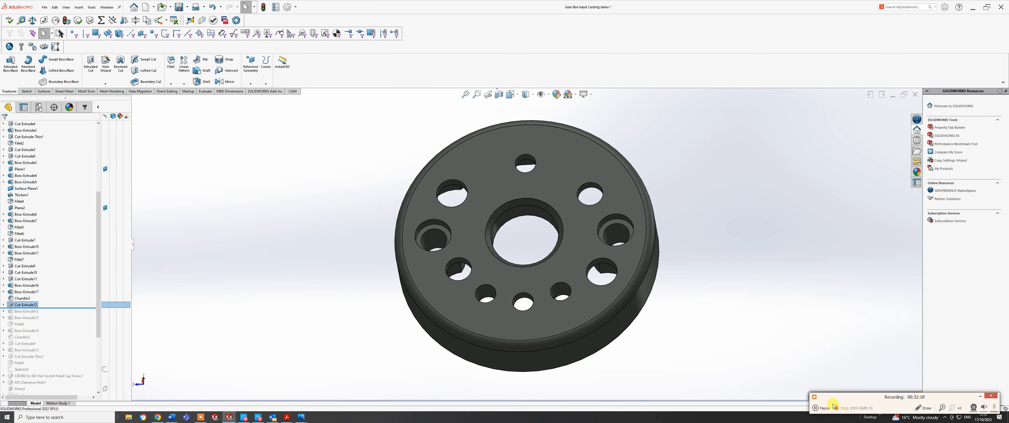
Start a 0.2 mm symmetric fillet on the recessed side, selecting the five corner edges from the bottom cusp up the left side.
middle_click_drag(574, 299, 514, 345)
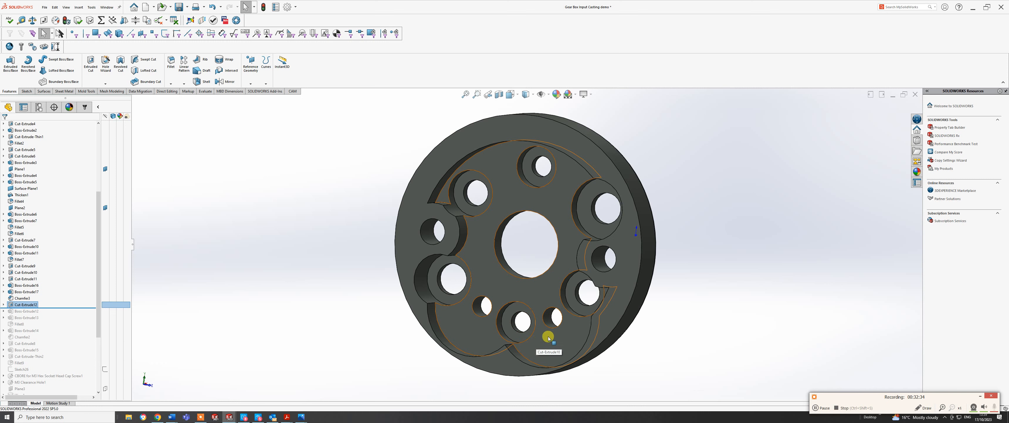
left_click(172, 60)
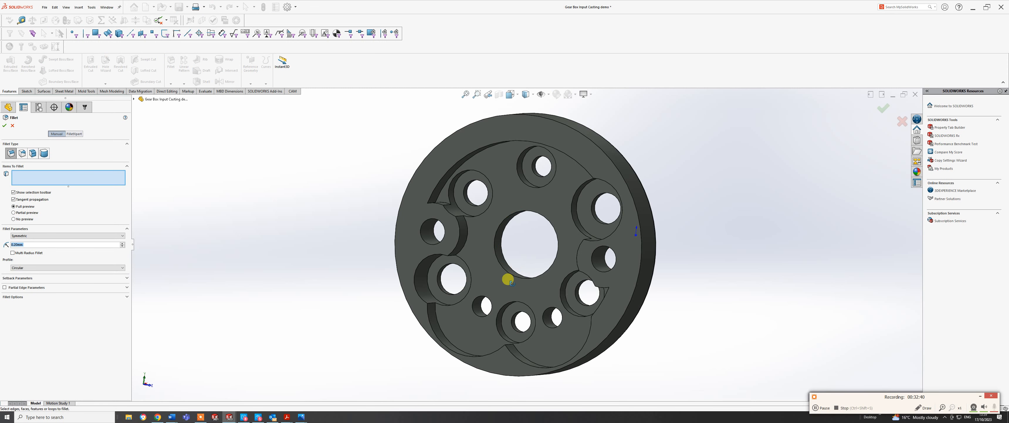
middle_click_drag(509, 280, 515, 309)
left_click(509, 343)
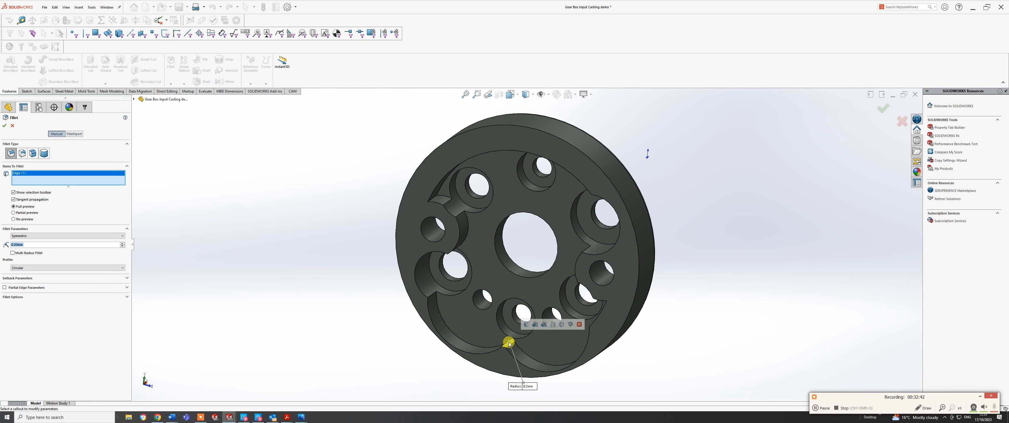
left_click(433, 297)
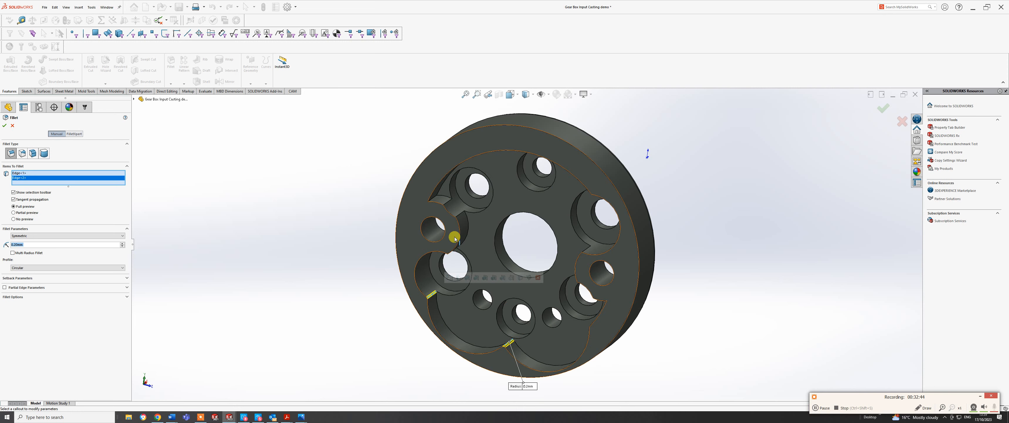
middle_click_drag(448, 230, 453, 301)
left_click(456, 248)
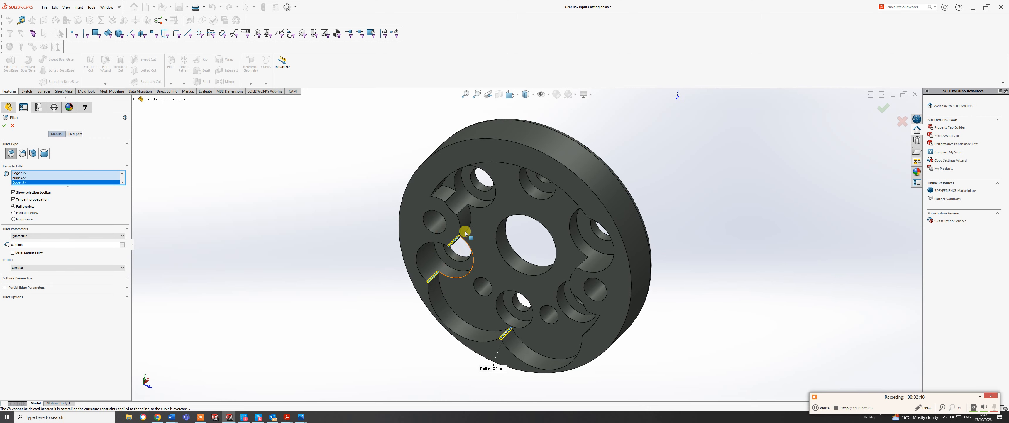
left_click(456, 204)
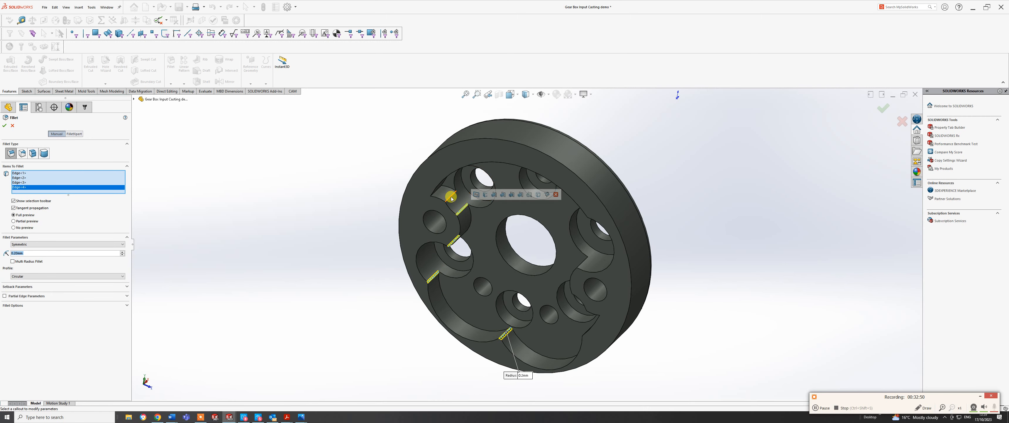
left_click(451, 198)
Add the three remaining pocket corner edges on the right side to the fillet selection and apply the 0.2 mm fillet.
middle_click_drag(475, 196, 613, 202)
left_click(608, 187)
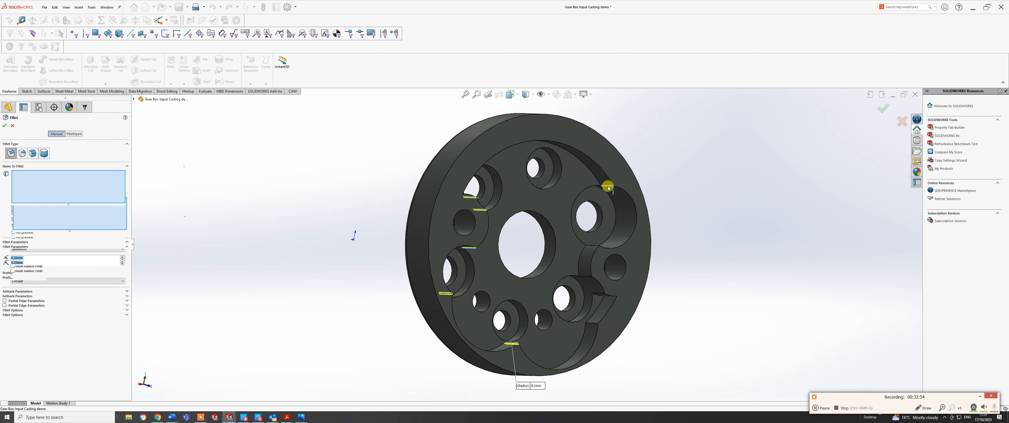
middle_click_drag(597, 237, 586, 294)
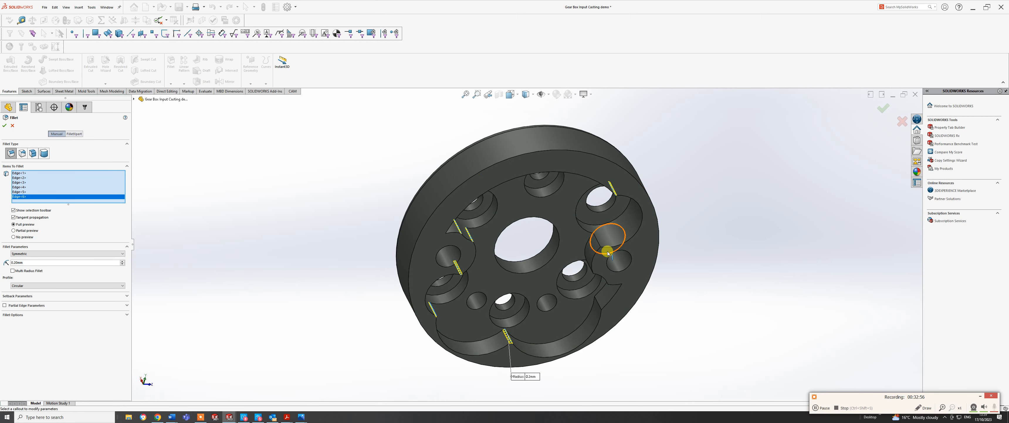
left_click(596, 239)
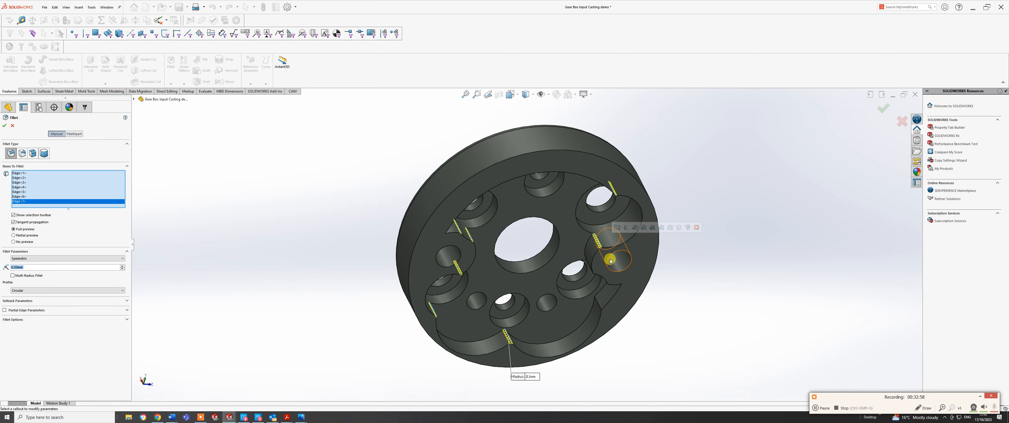
middle_click_drag(608, 254, 627, 169)
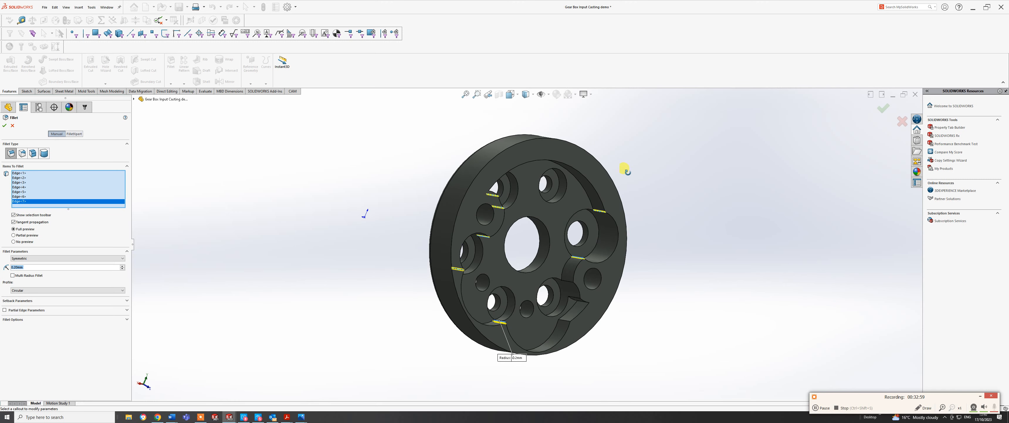
left_click(566, 322)
middle_click_drag(586, 286, 464, 191)
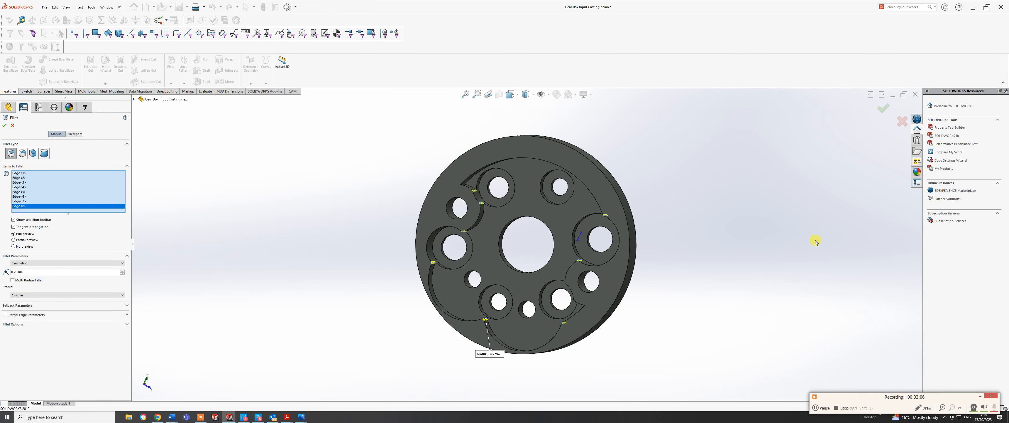
left_click(882, 108)
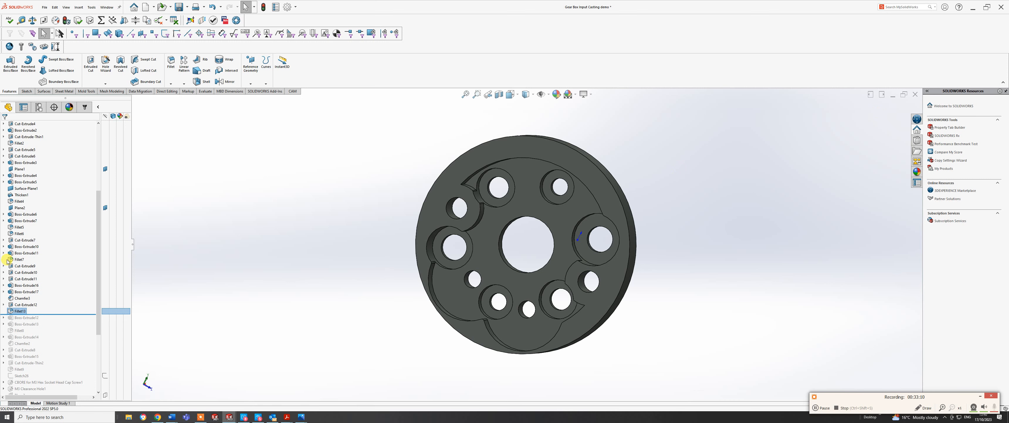
Start a 1 mm symmetric fillet and select the sharp pocket corner edge beside the upper-left counterbored hole.
left_click(169, 62)
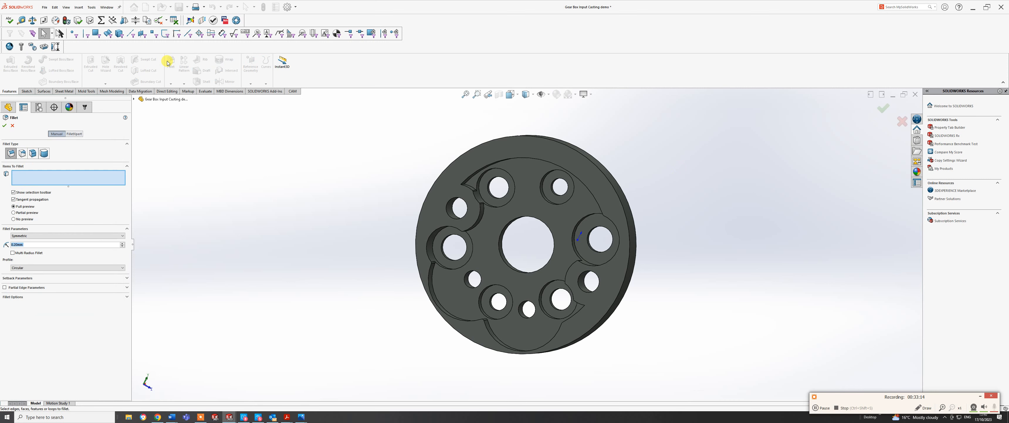
type("1")
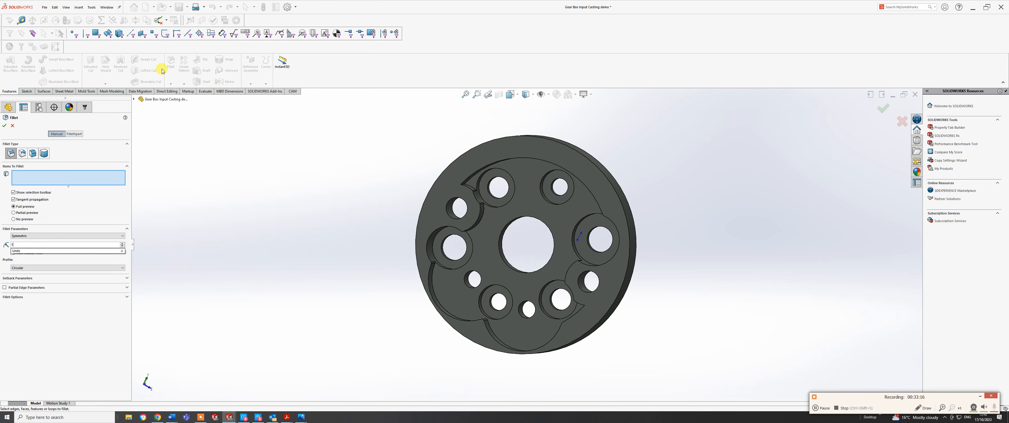
key("Return")
scroll(477, 228, "down", 6)
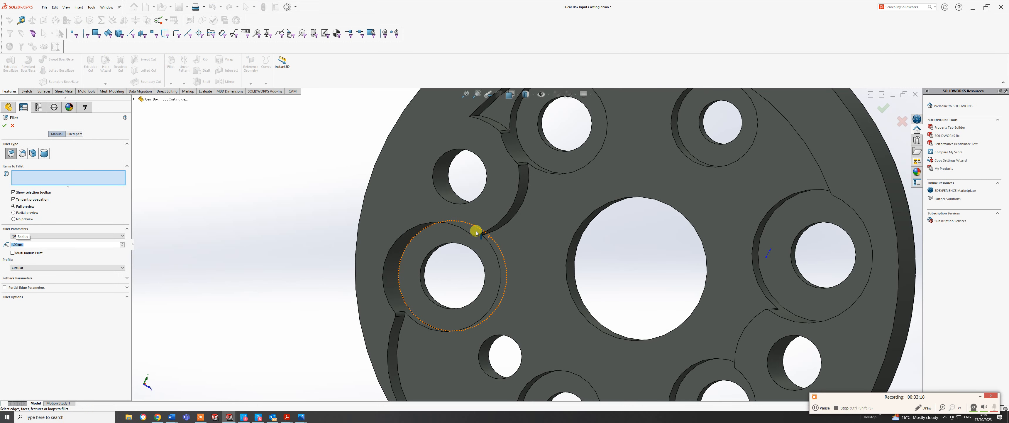
middle_click_drag(489, 166, 444, 242)
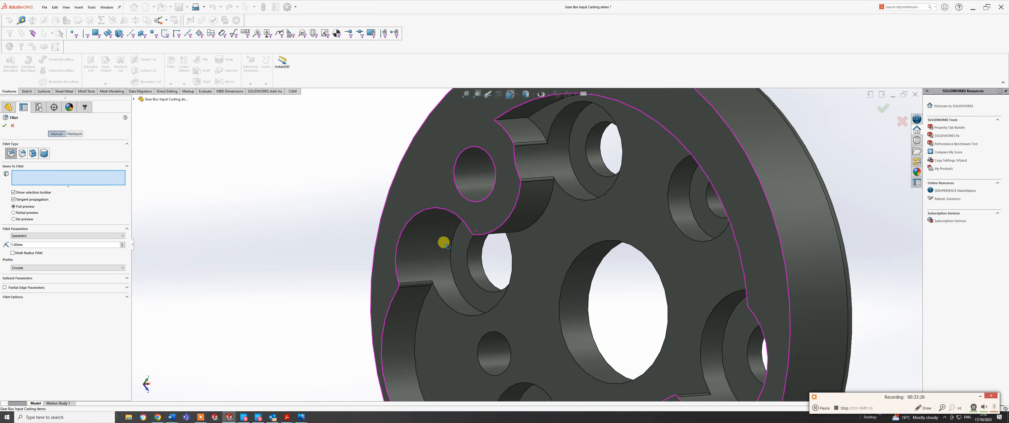
left_click(515, 119)
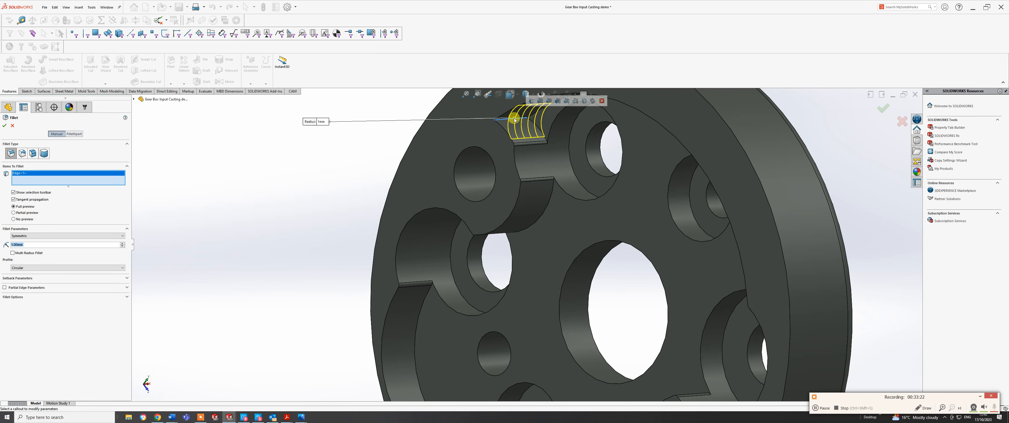
Add the matching sharp pocket corner edge on the opposite, lower-right side and apply the 1 mm fillet.
middle_click_drag(525, 167, 548, 123)
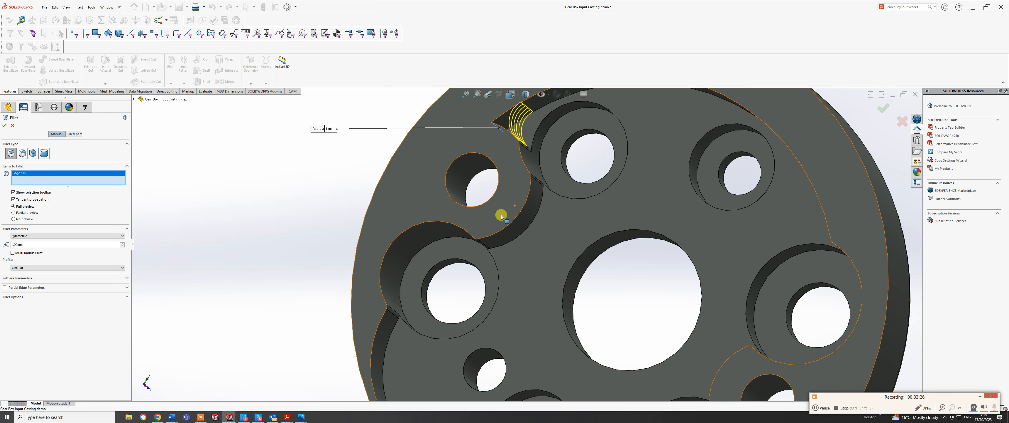
scroll(521, 282, "up", 5)
middle_click_drag(653, 275, 696, 375)
scroll(669, 343, "down", 4)
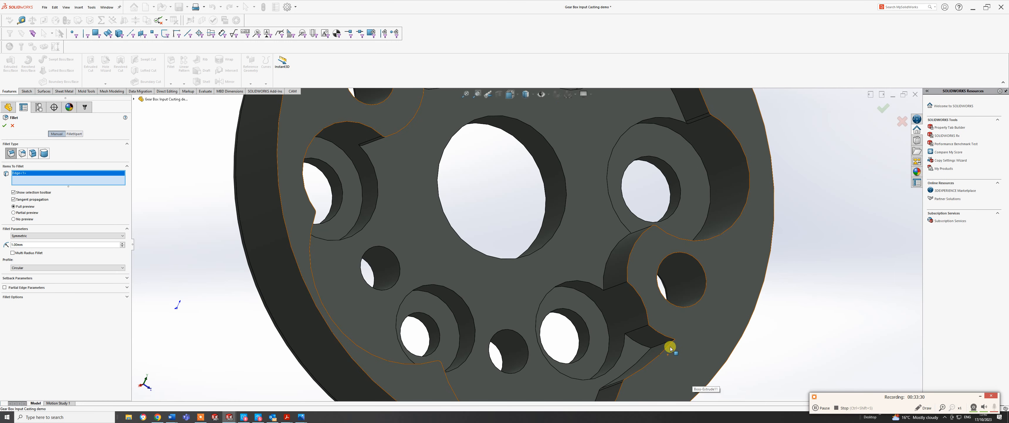
left_click(661, 347)
scroll(657, 340, "up", 5)
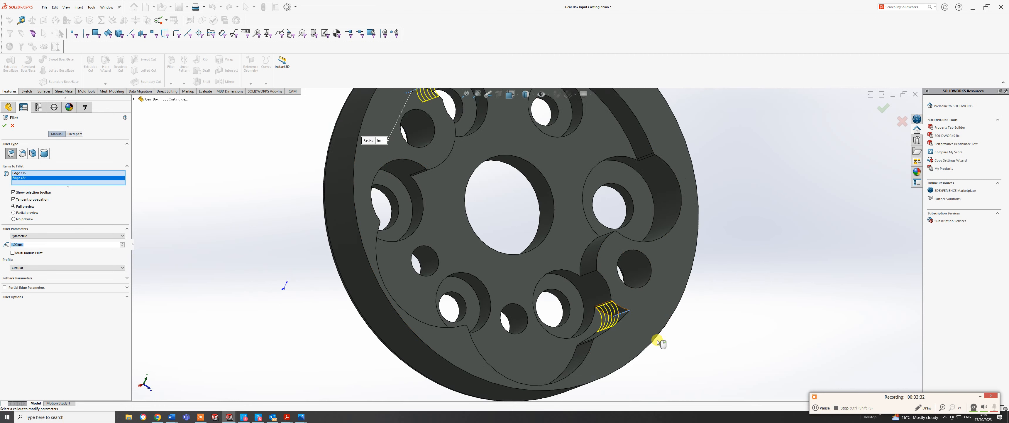
middle_click_drag(615, 318, 602, 341)
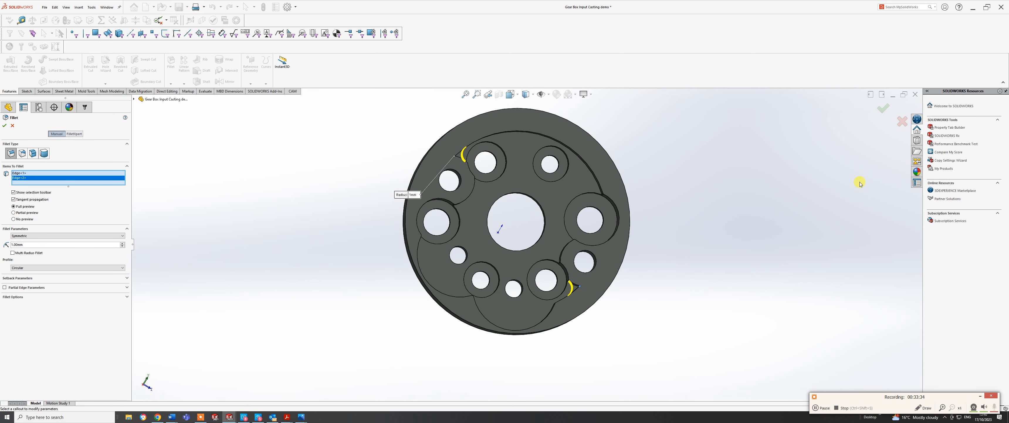
left_click(883, 107)
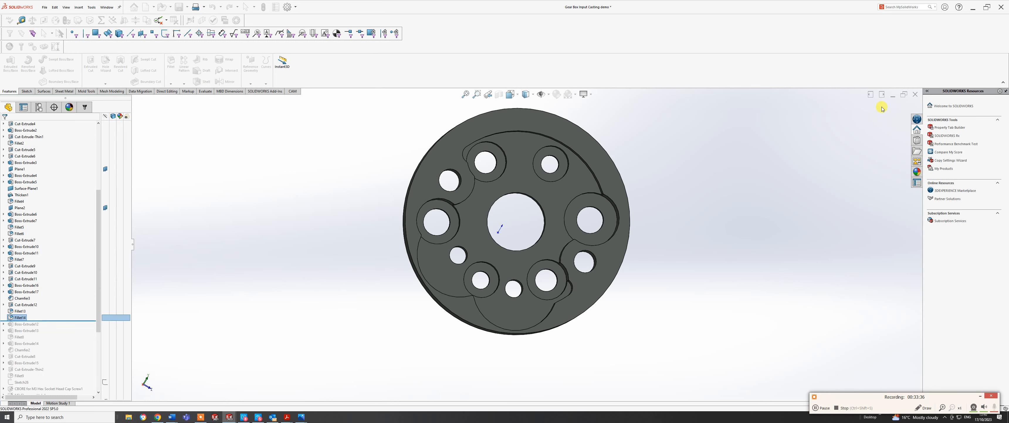
Orient the part to the Left view and start a sketch on the raised face surrounding the pocket.
middle_click_drag(473, 304, 484, 249)
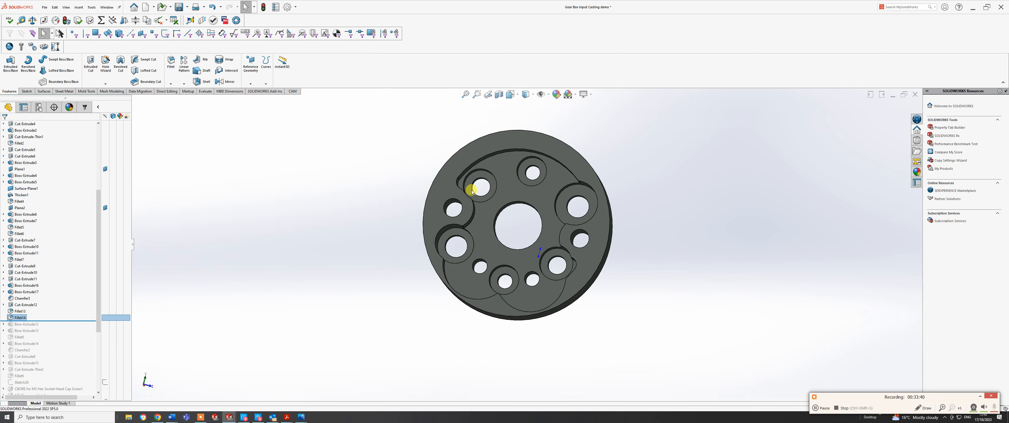
key("space")
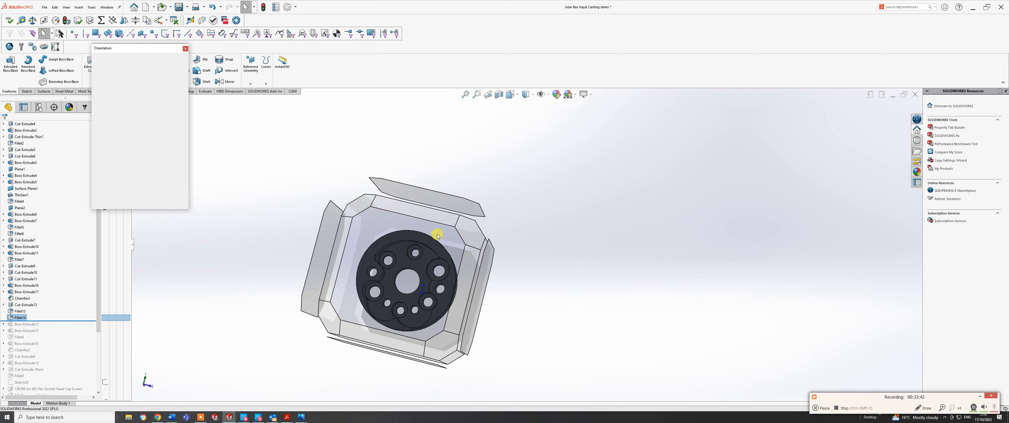
mouse_move(434, 234)
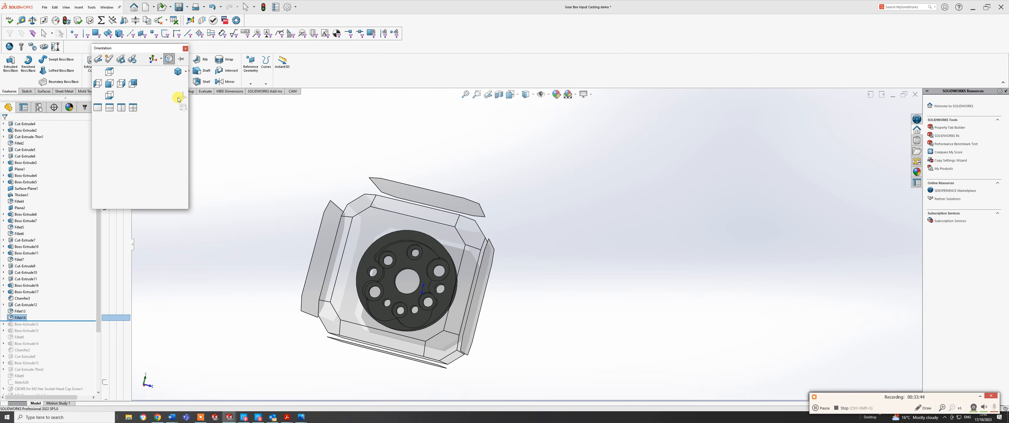
left_click(448, 240)
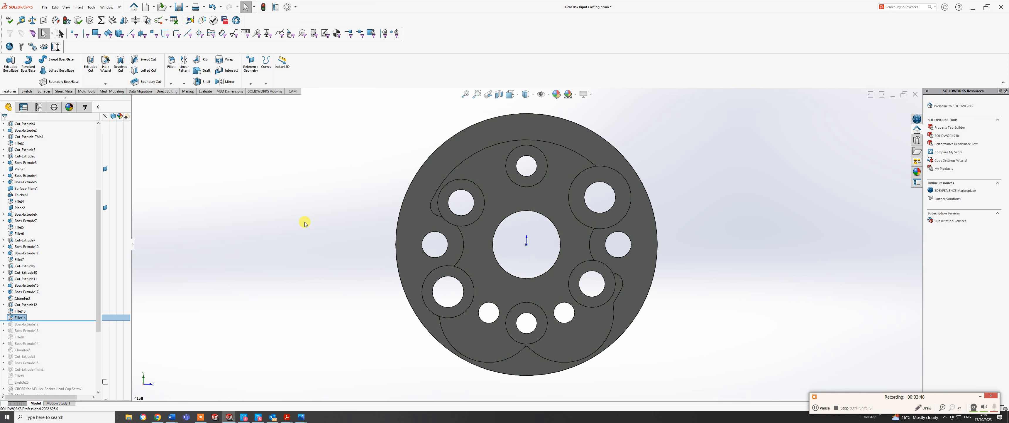
left_click(27, 91)
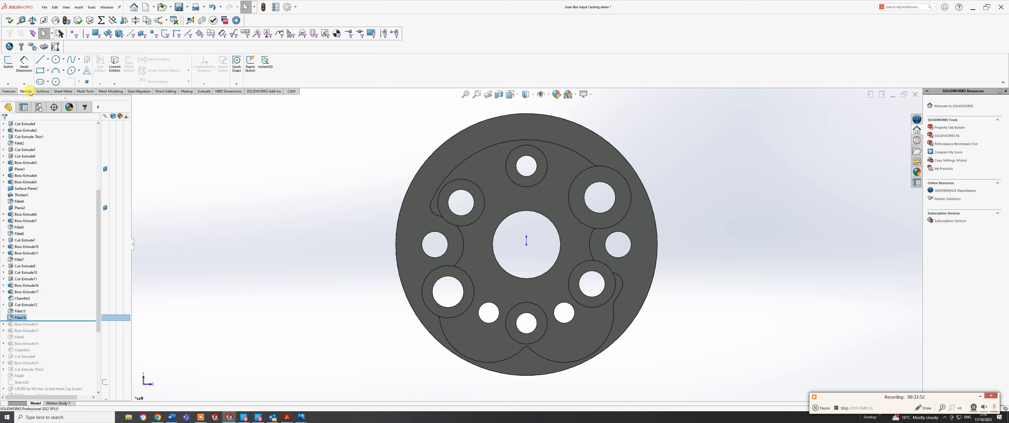
left_click(55, 60)
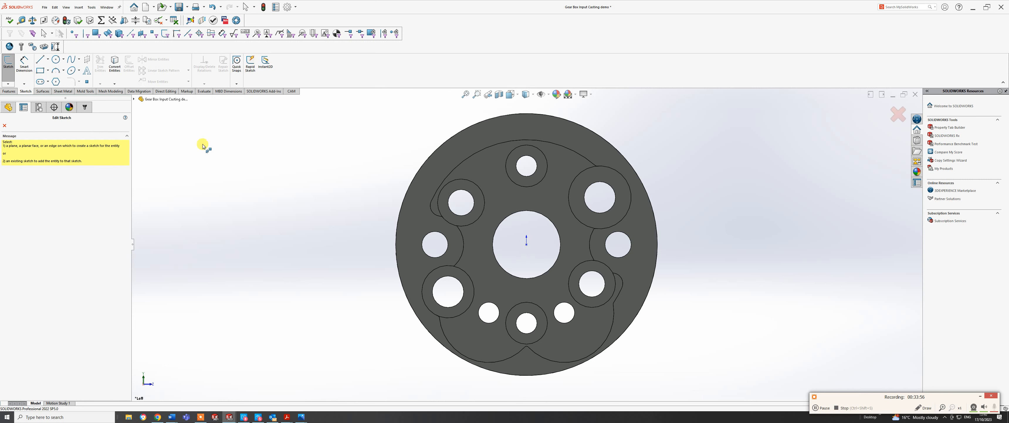
left_click(416, 213)
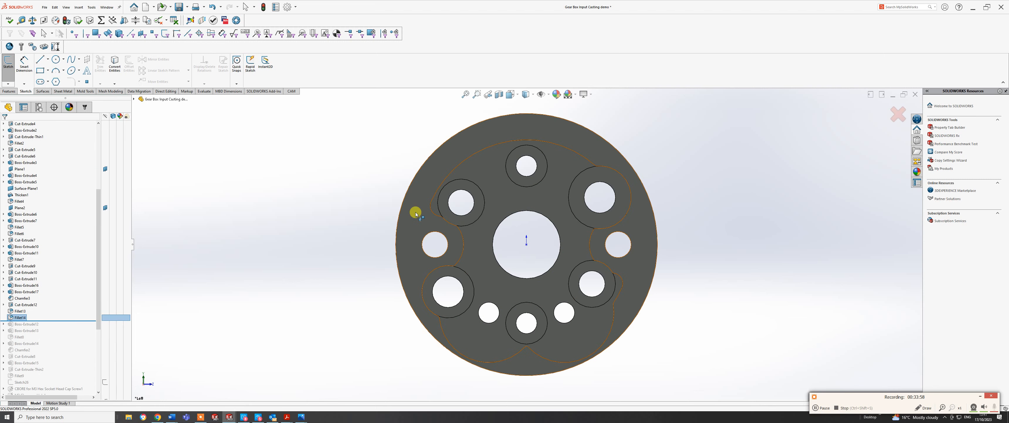
Sketch a circle about 21.3 mm in diameter centred on the origin.
left_click(56, 61)
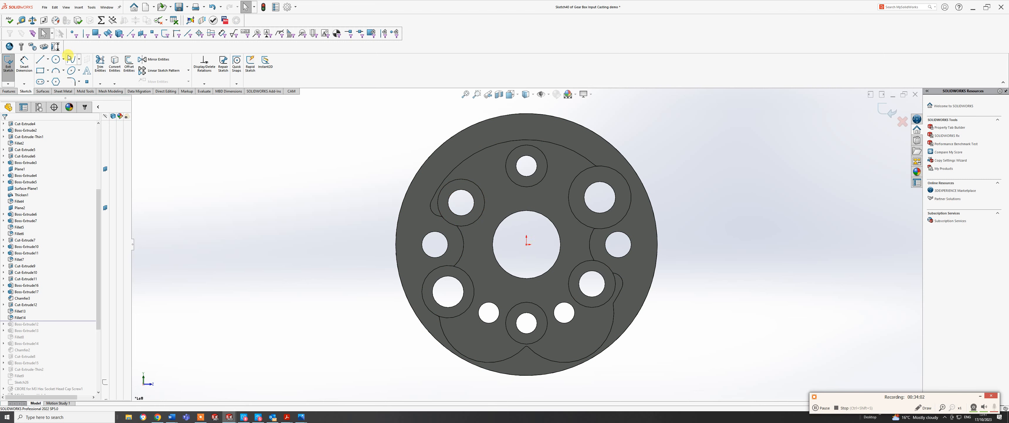
left_click(56, 60)
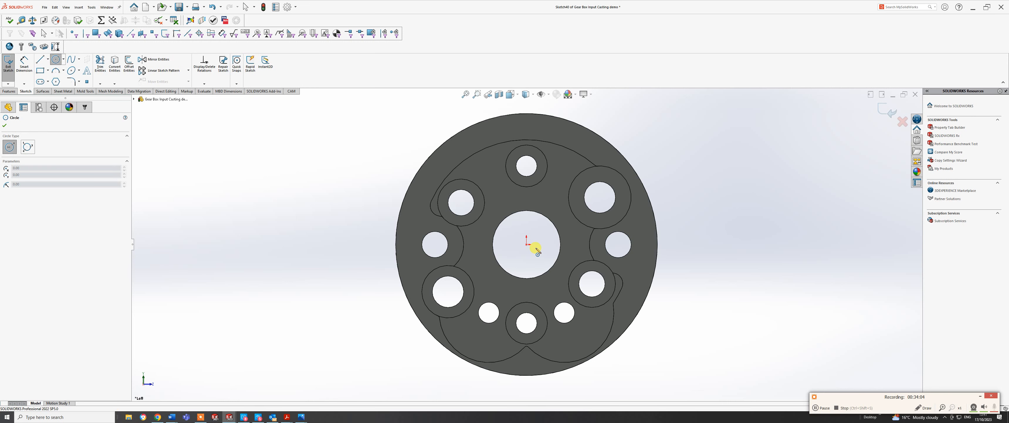
left_click(527, 245)
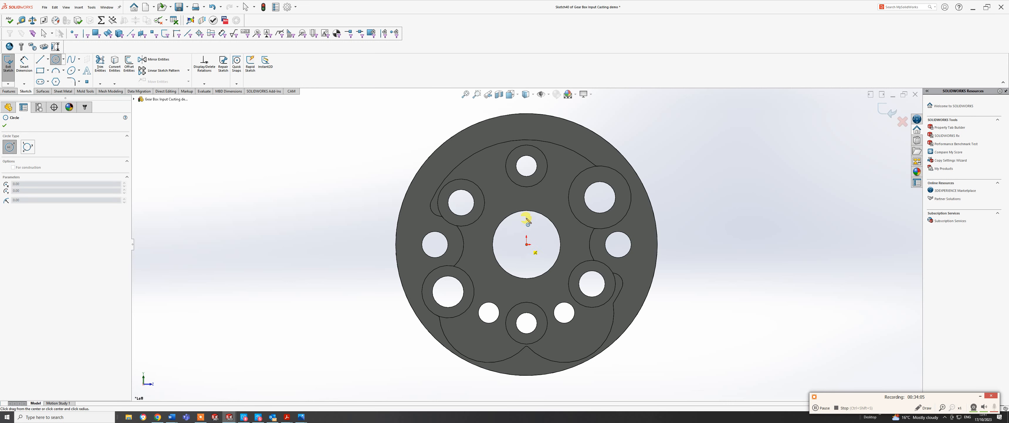
left_click(527, 134)
right_click(528, 134)
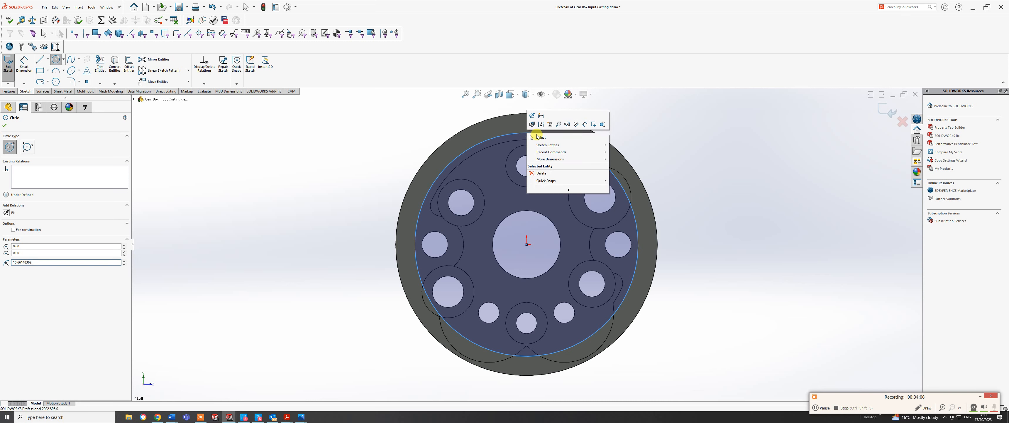
left_click(544, 137)
Dimension the circle's diameter as 22 mm.
left_click(24, 63)
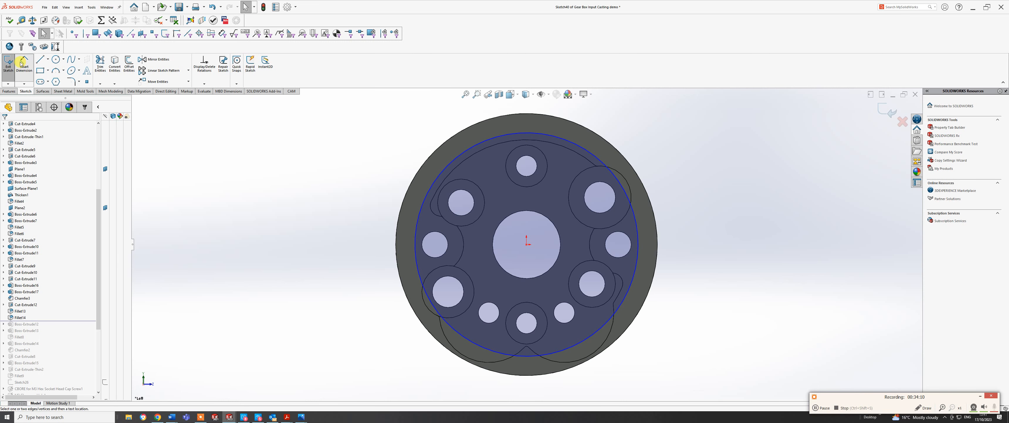
left_click(477, 139)
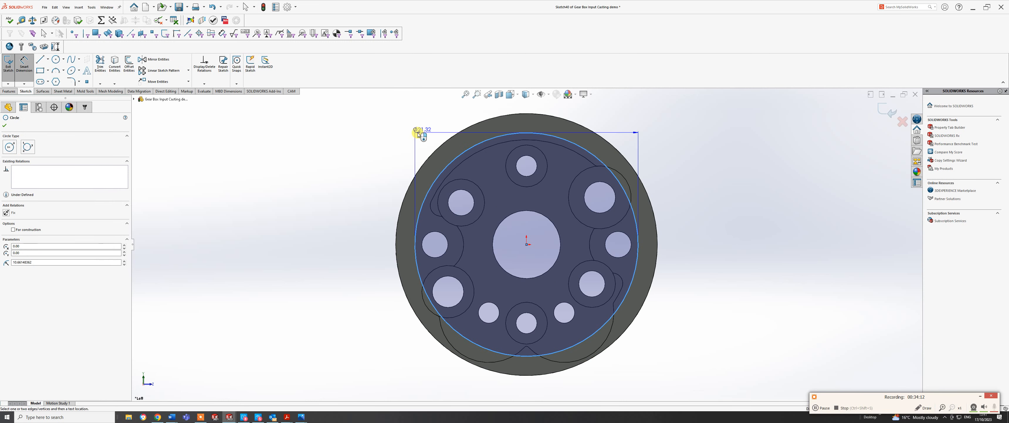
left_click(403, 132)
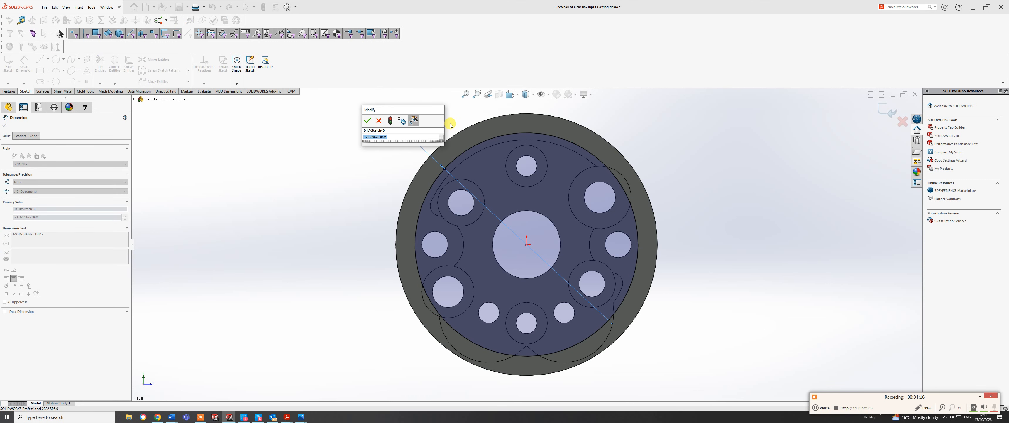
type("22")
key("Return")
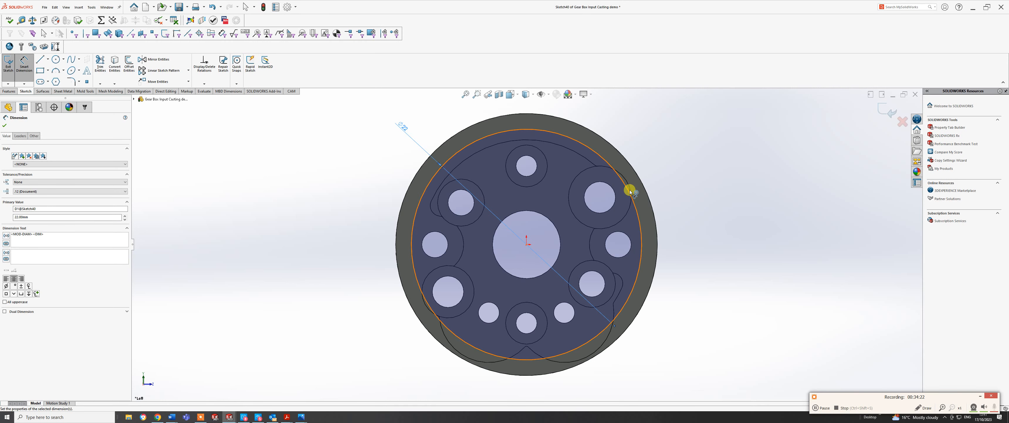
Start Convert Entities with the pocket's upper arc, the upper-right boss arc, the arc beside the right-hand hole, its corner fillet and the lower-right boss arc.
middle_click_drag(631, 187, 618, 160)
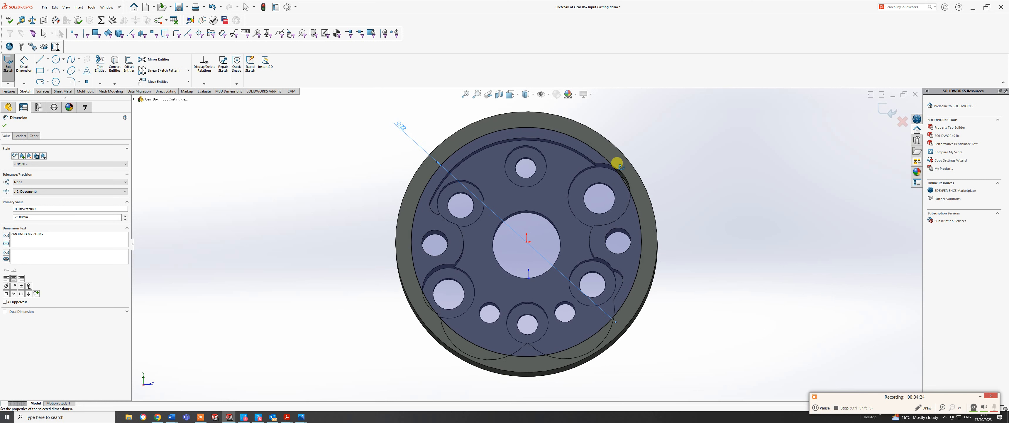
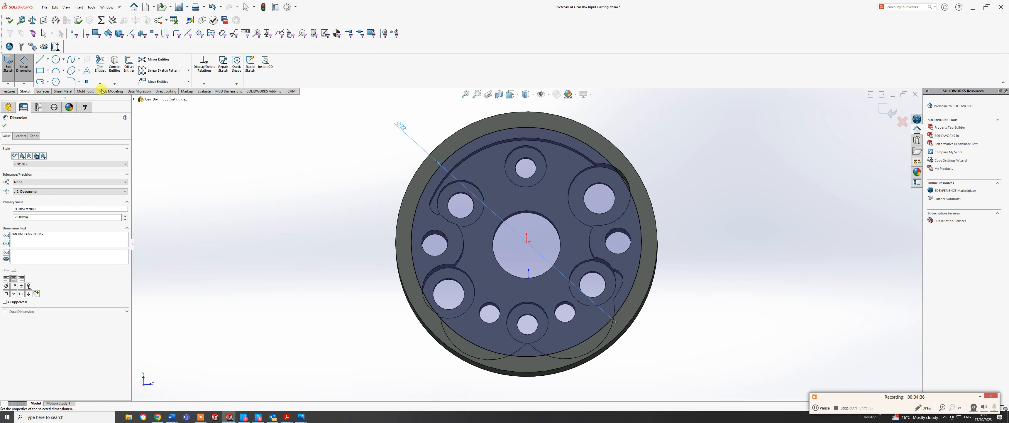
left_click(114, 63)
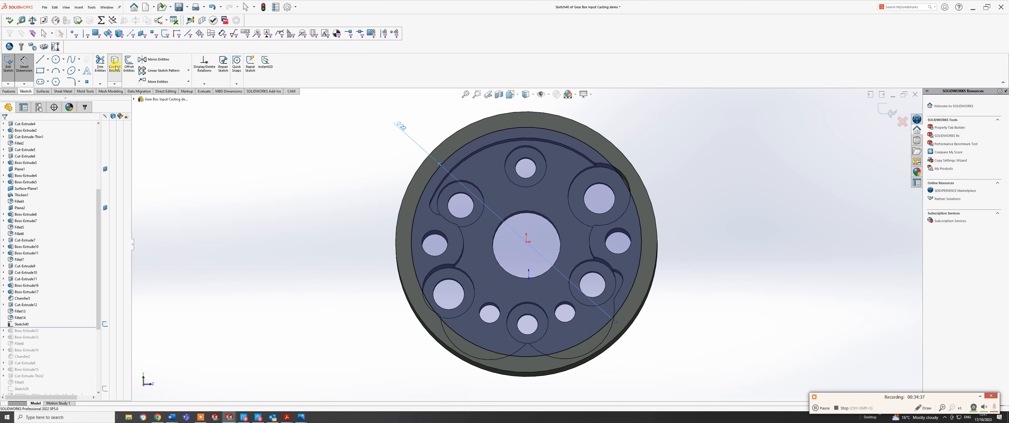
left_click(498, 143)
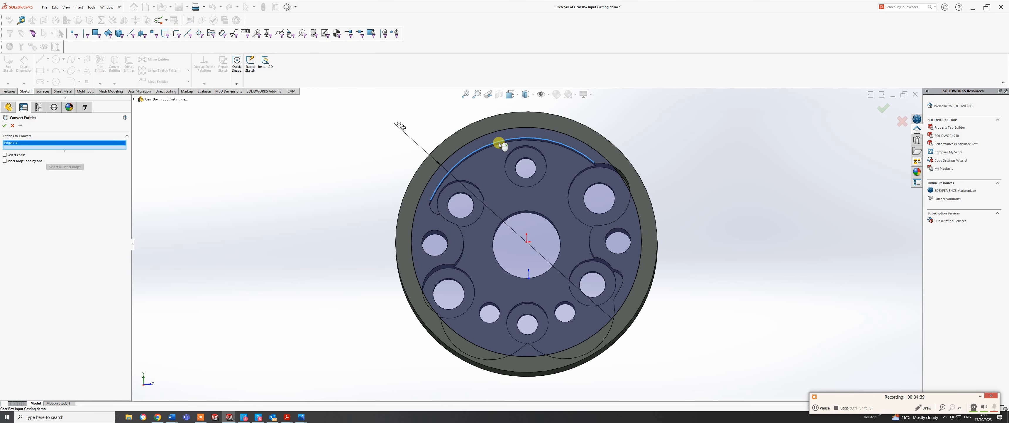
left_click(603, 165)
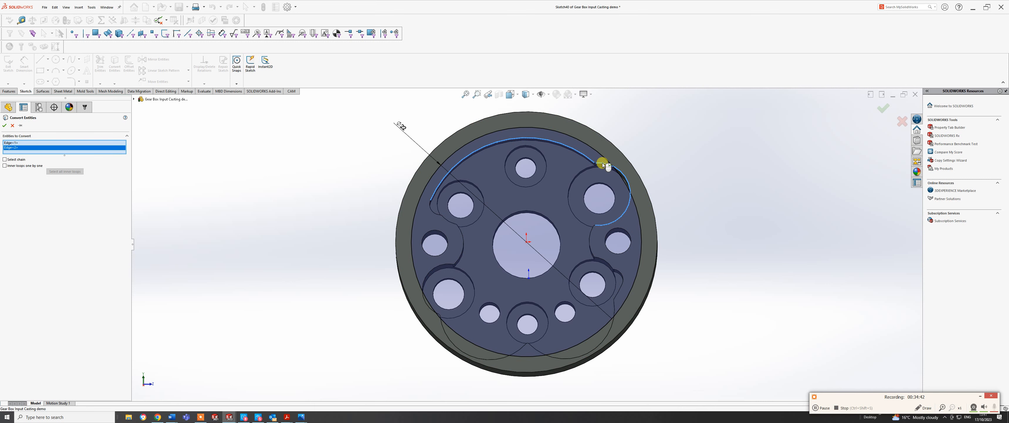
left_click(590, 242)
scroll(595, 226, "down", 4)
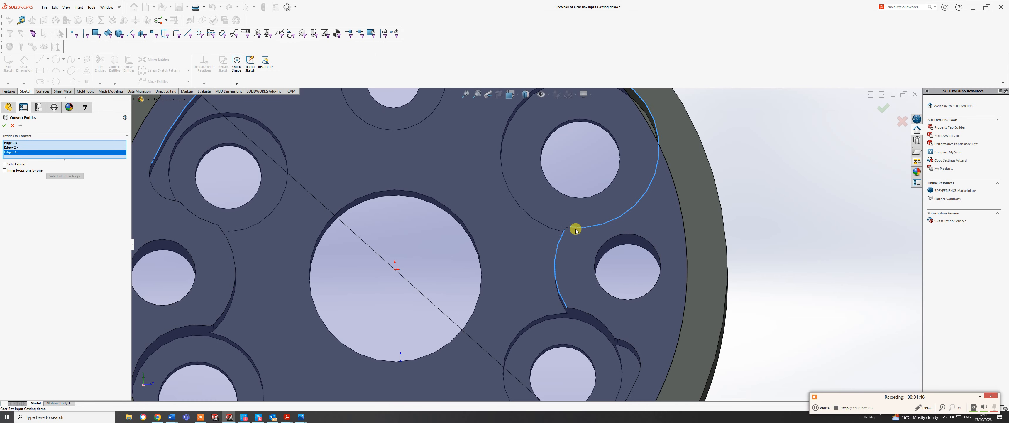
left_click(569, 230)
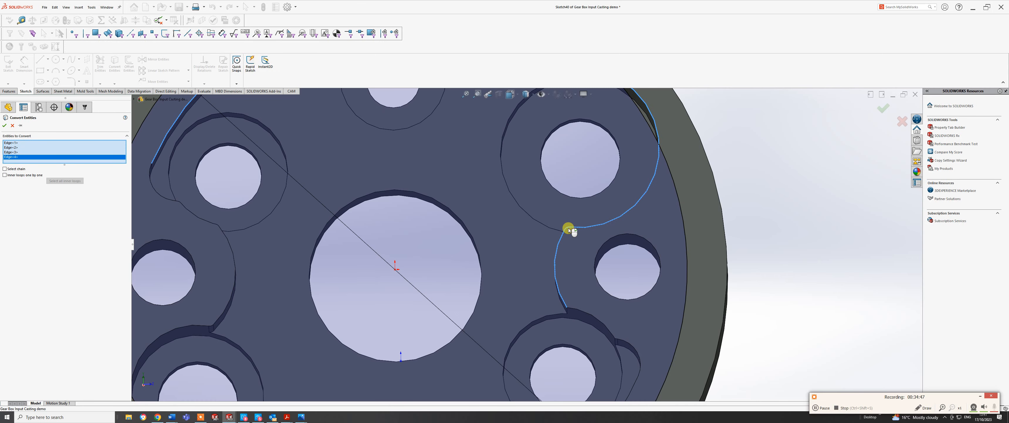
left_click(582, 312)
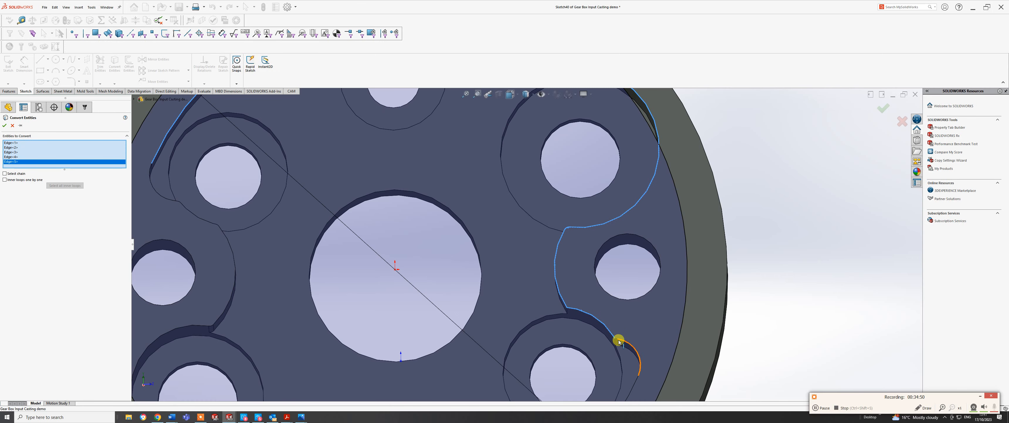
Add the small corner fillet, the outer lobe arc and the straight edge beside the lower-right boss to the entities to convert.
scroll(621, 338, "down", 5)
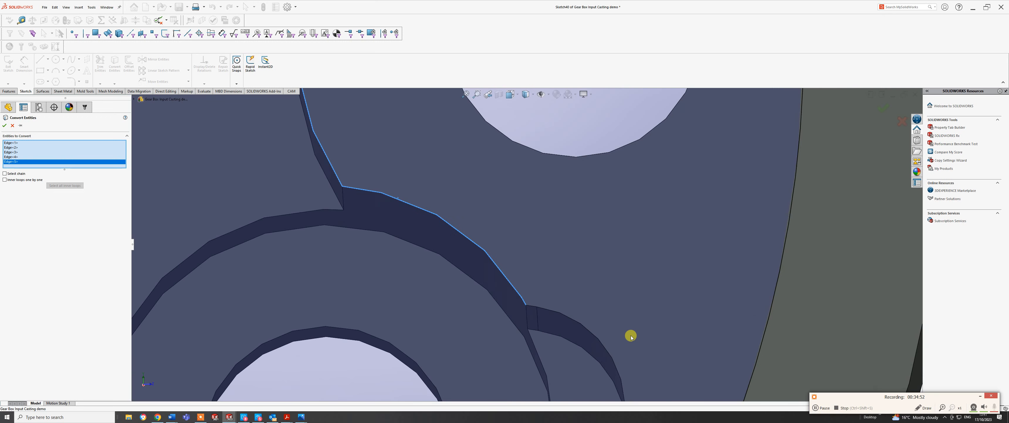
left_click(534, 307)
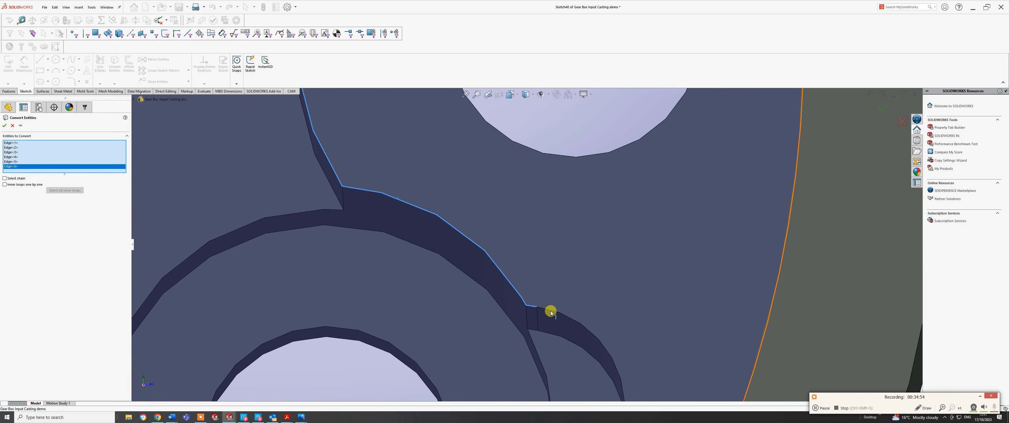
left_click(551, 312)
scroll(554, 312, "up", 5)
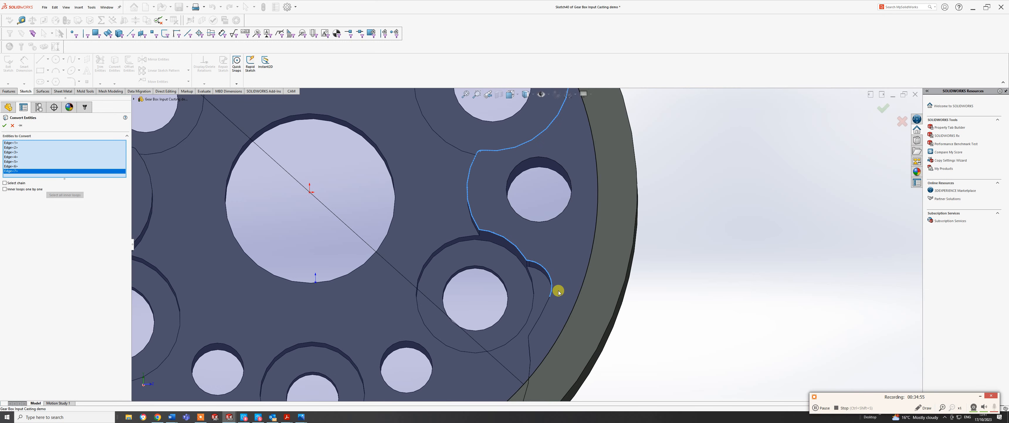
left_click(542, 314)
Add the small fillet below the lower-right boss and the large lower-right pocket arc to the entities to convert.
scroll(541, 318, "up", 5)
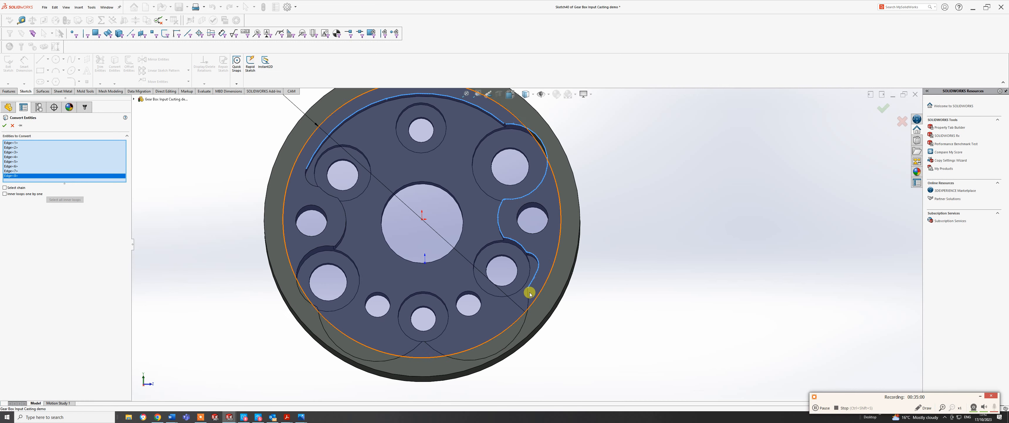
scroll(530, 292, "down", 5)
scroll(525, 266, "down", 5)
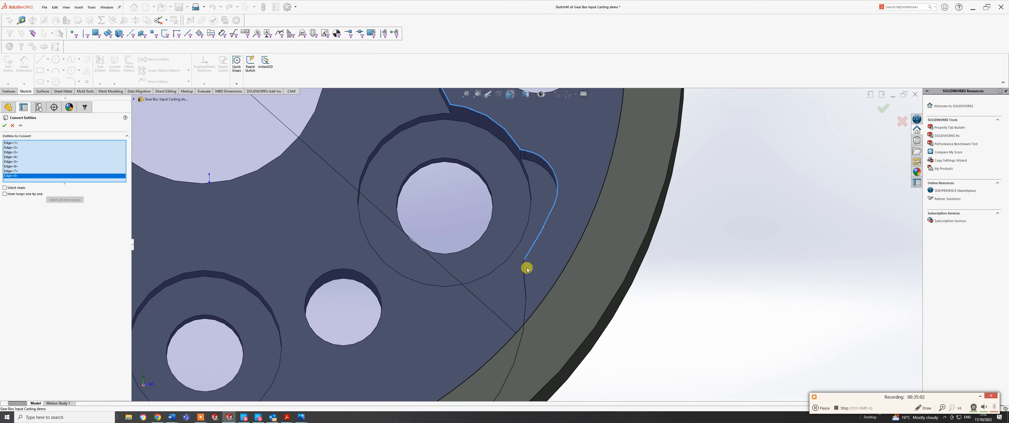
left_click(519, 246)
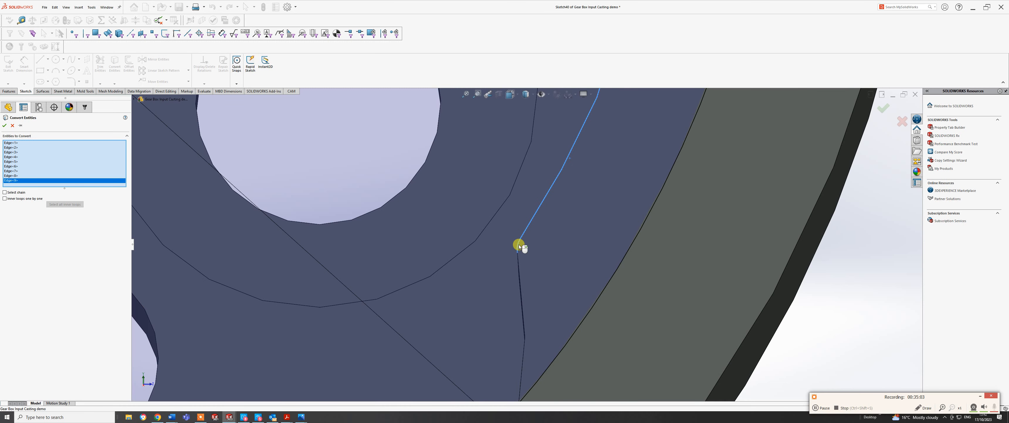
left_click(520, 266)
Add the rounded cusp at the pocket's bottom centre and the large lower-left arc to the entities to convert.
scroll(530, 269, "up", 10)
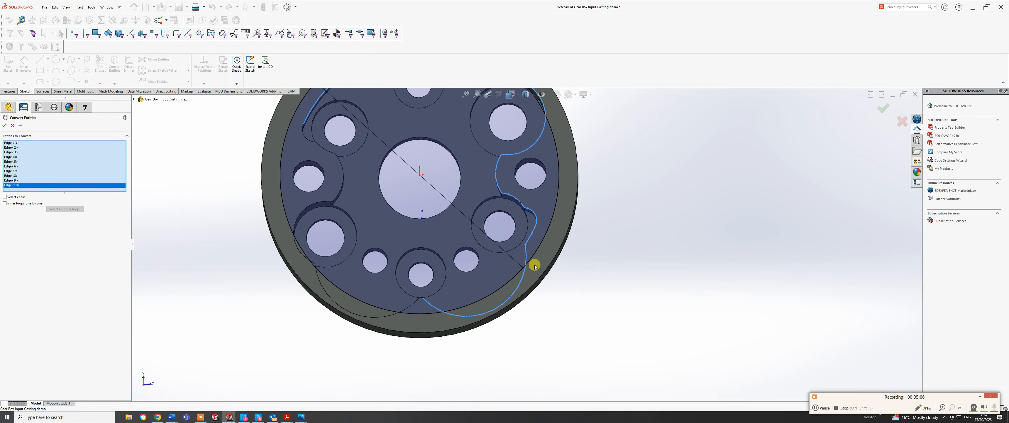
scroll(420, 299, "down", 10)
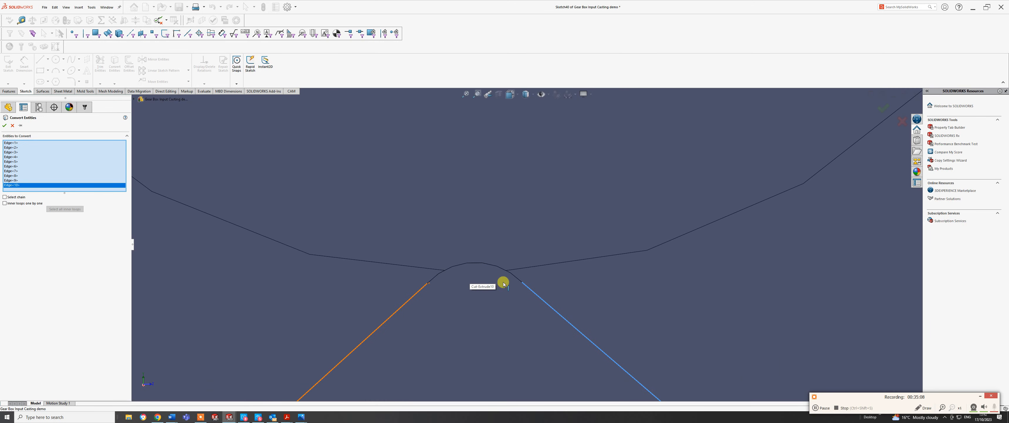
left_click(513, 276)
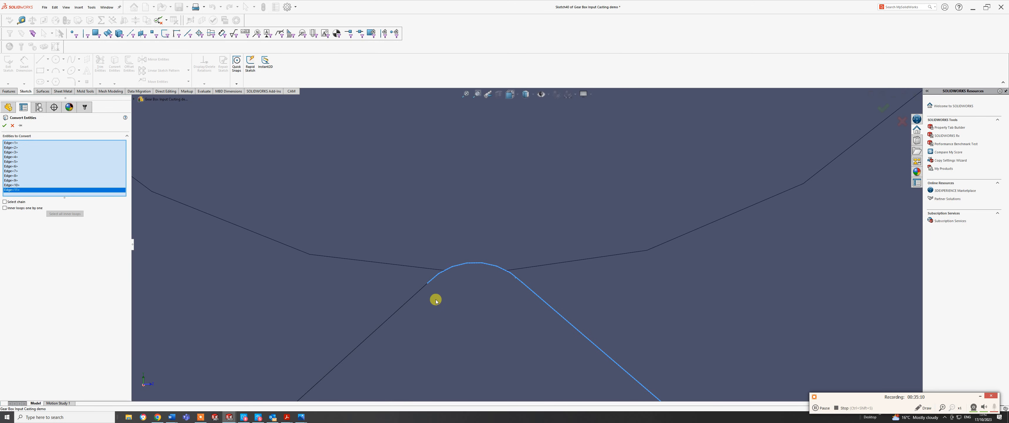
left_click(413, 298)
Add the small fillet and the pocket's outer arc around the lower-left boss to the conversion, leaving the boss face unselected.
scroll(457, 296, "up", 2)
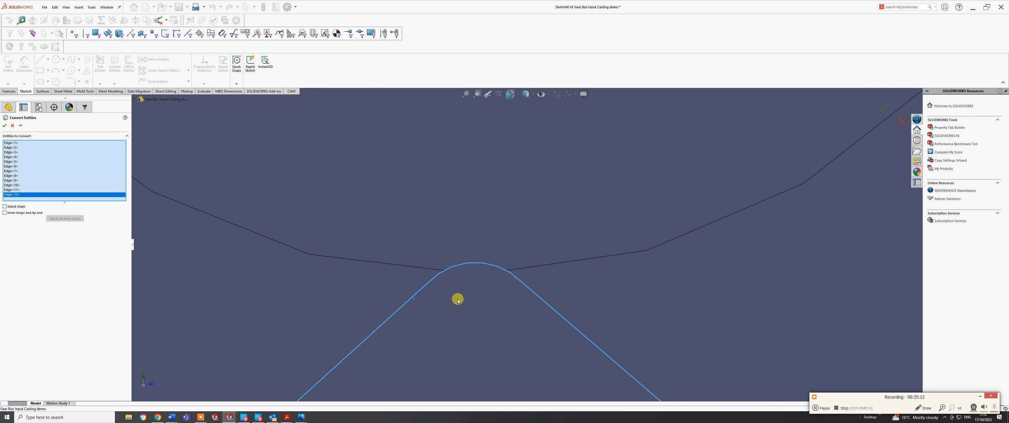
scroll(461, 299, "up", 3)
scroll(460, 310, "up", 4)
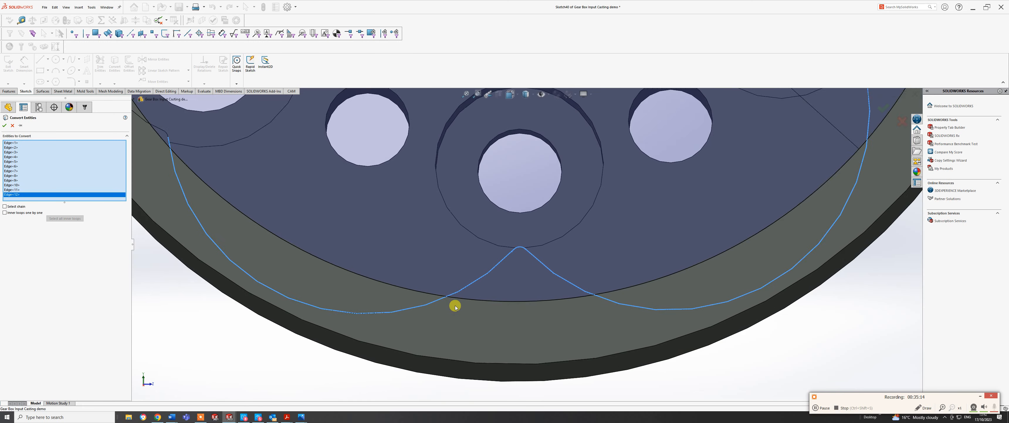
scroll(457, 324, "up", 2)
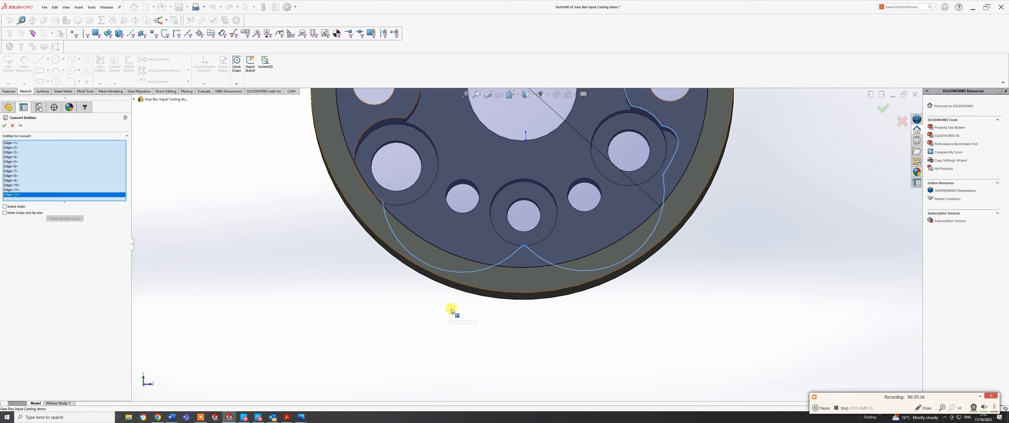
scroll(401, 187, "down", 5)
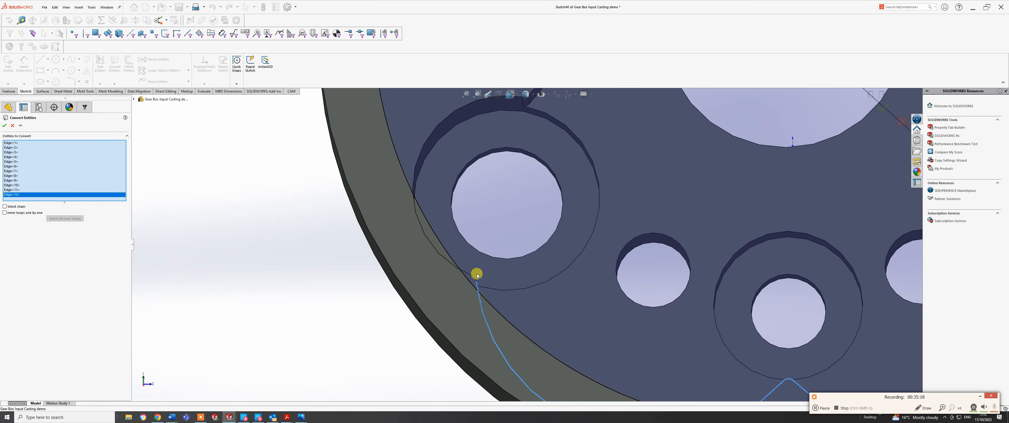
scroll(476, 275, "down", 4)
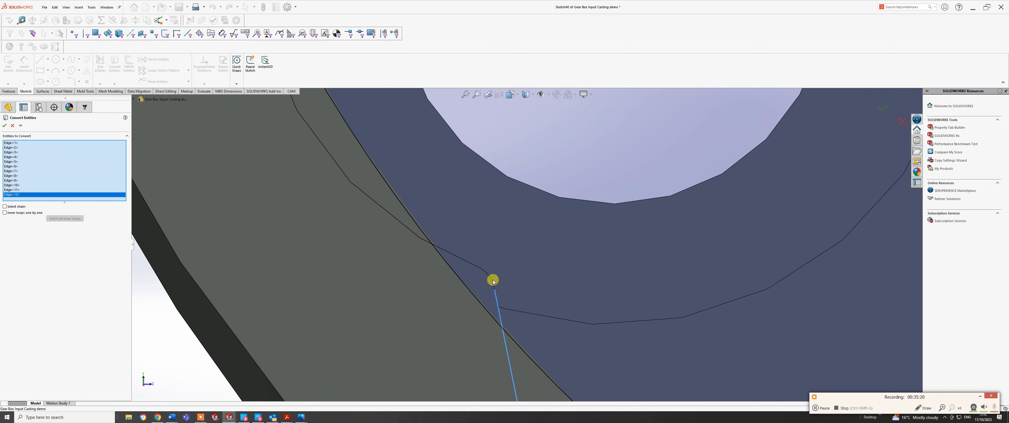
left_click(492, 279)
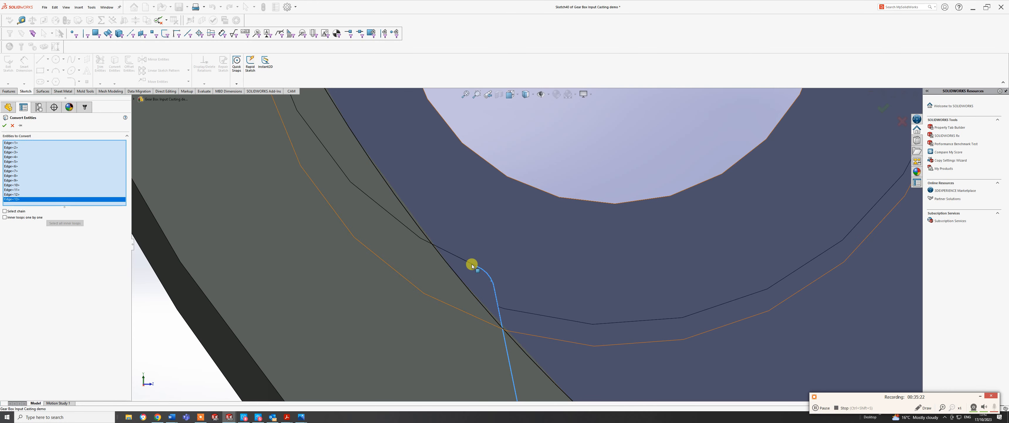
left_click(415, 233)
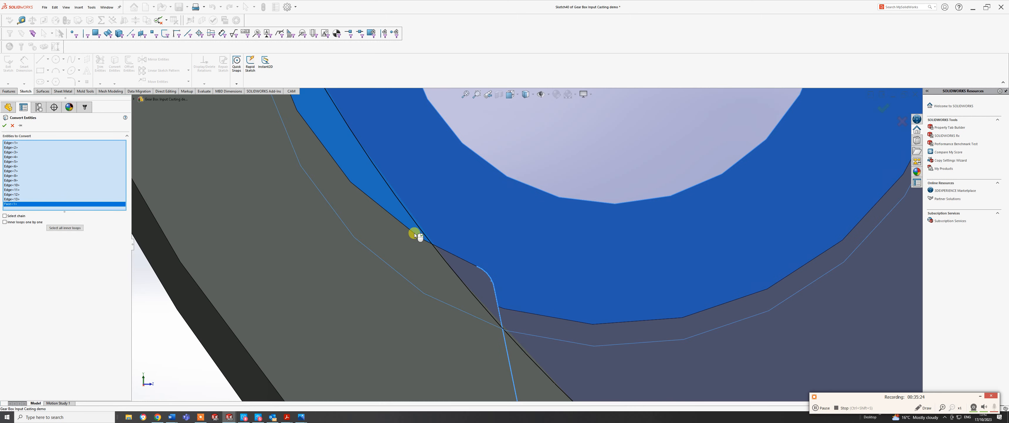
left_click(414, 228)
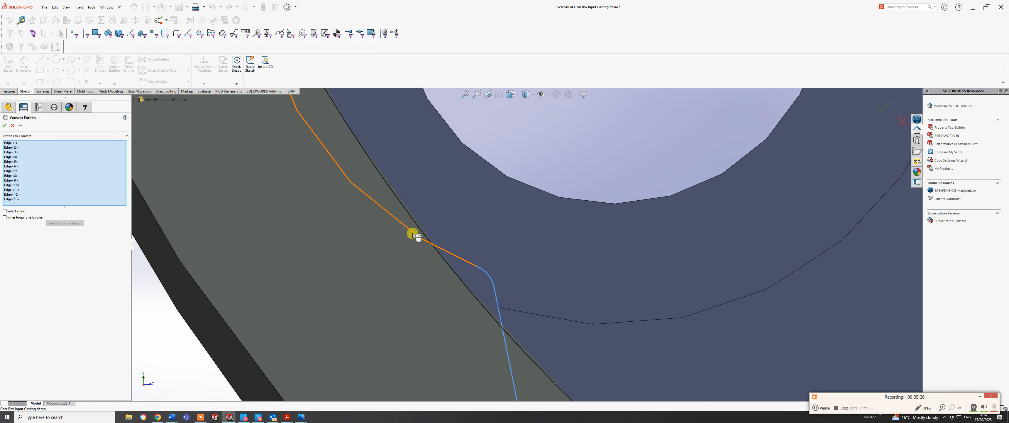
left_click(412, 231)
Add the small corner edge above the lower-left boss and the arc beside the left-hand hole to the entities to convert.
scroll(415, 230, "up", 3)
scroll(505, 184, "up", 4)
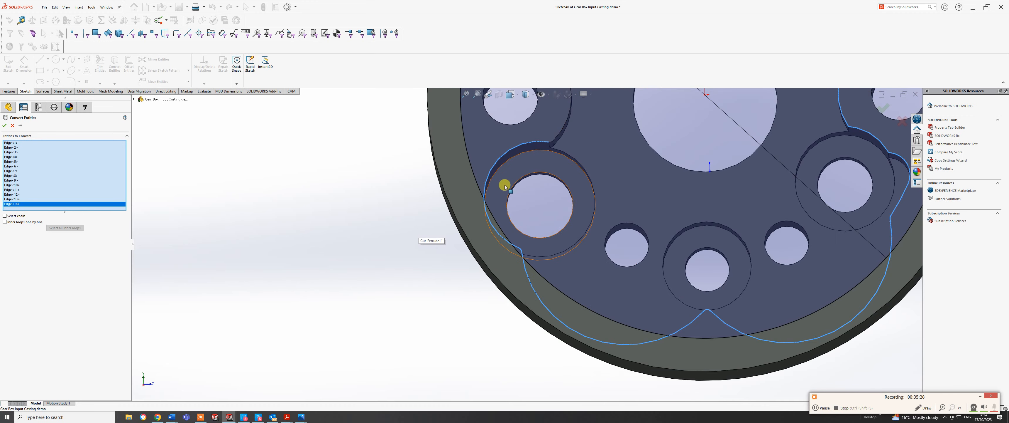
scroll(556, 169, "down", 6)
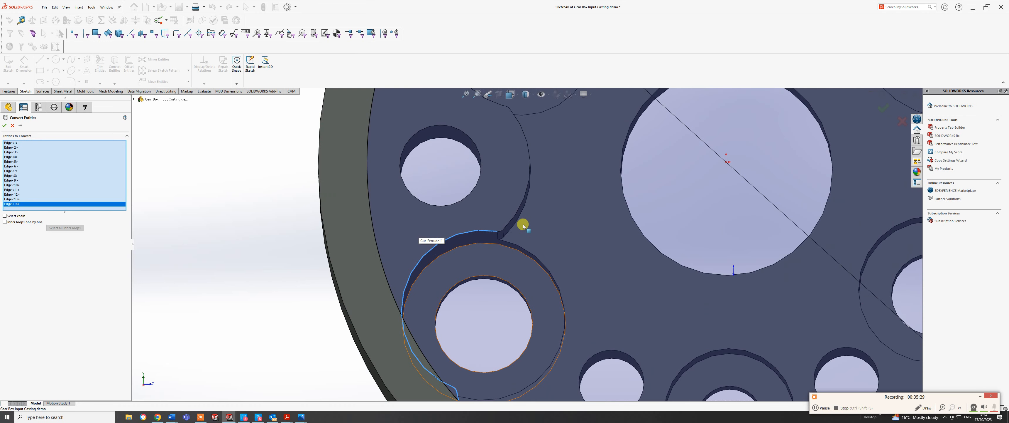
left_click(504, 229)
left_click(507, 226)
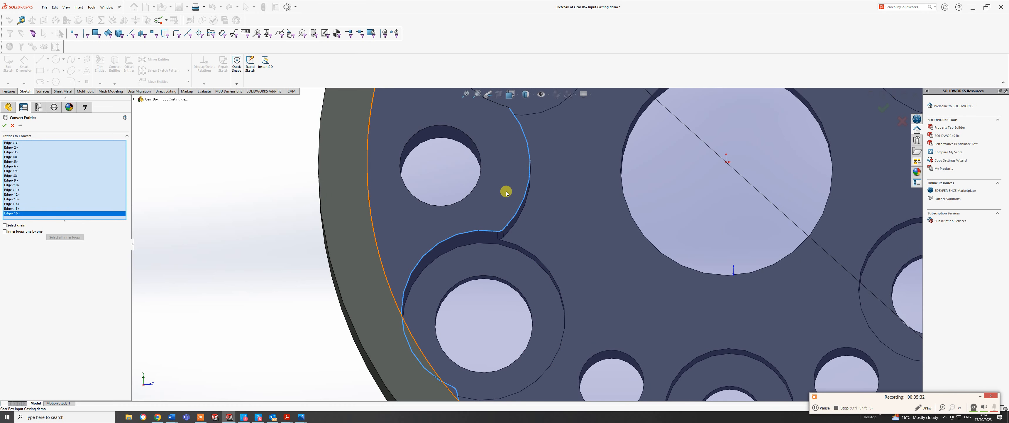
Add the chain of small fillets and arcs under and around the upper-left boss, up to the pocket's upper arc, to the entities to convert.
scroll(513, 176, "up", 3)
scroll(543, 203, "down", 5)
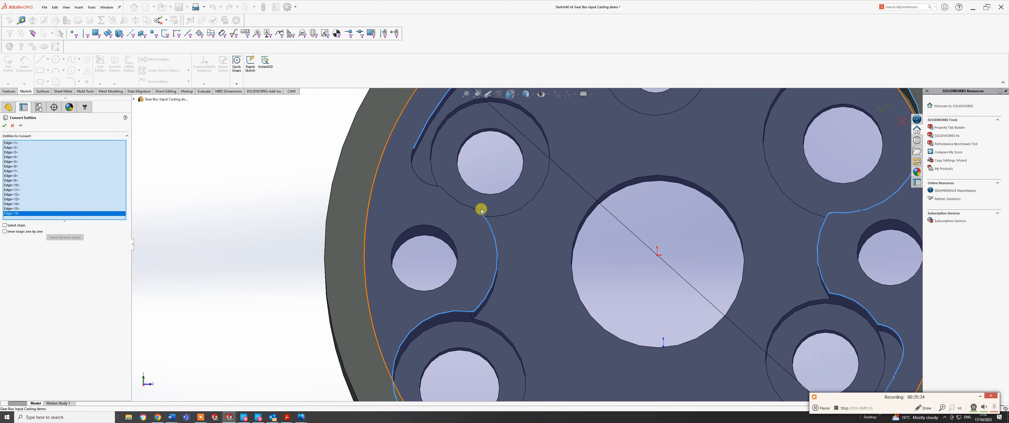
scroll(480, 208, "down", 5)
left_click(480, 227)
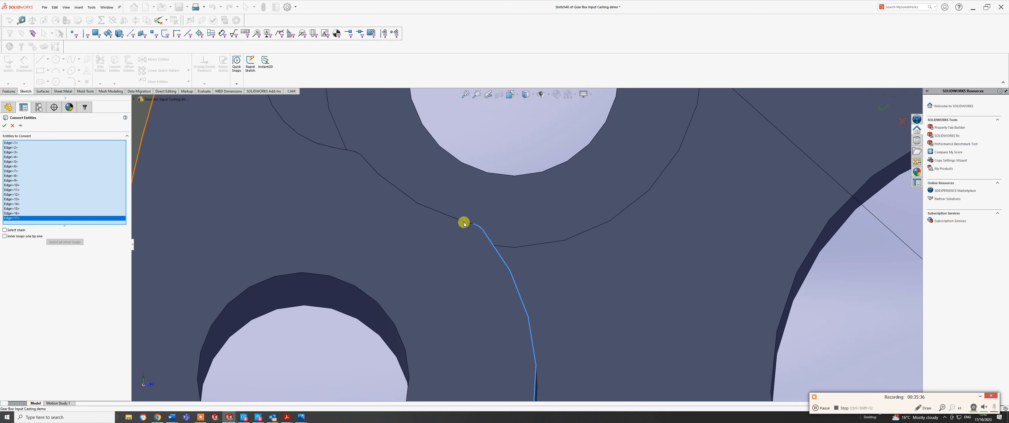
left_click(463, 222)
left_click(356, 154)
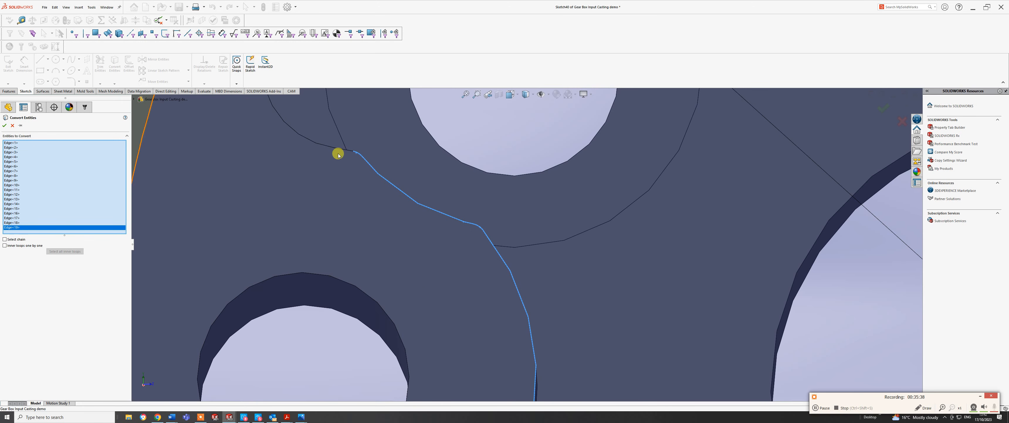
left_click(338, 150)
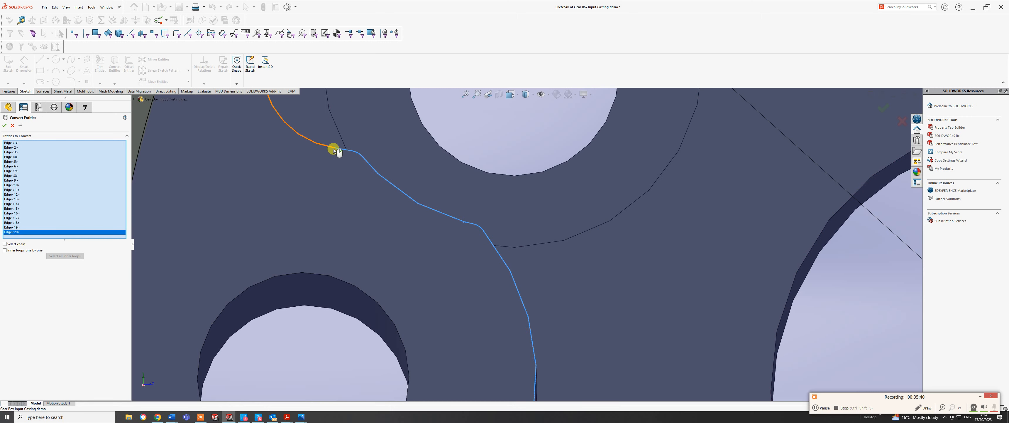
left_click(330, 150)
Add the small remaining fillet where the upper arc meets the upper-right boss and convert the selected pocket outline into the sketch.
scroll(345, 159, "up", 8)
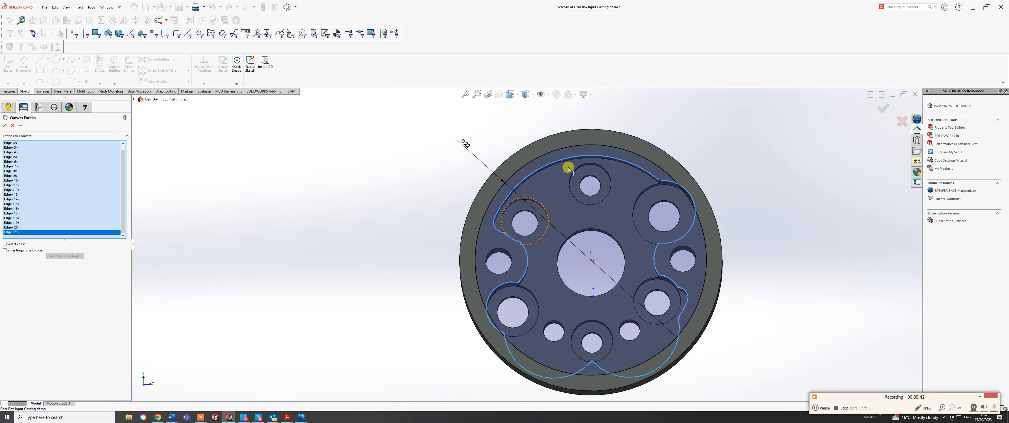
scroll(620, 201, "down", 10)
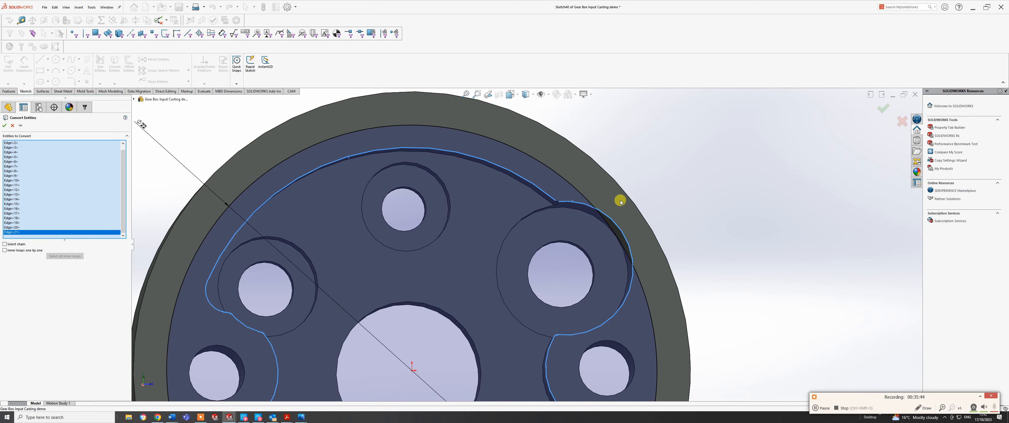
scroll(560, 205, "down", 3)
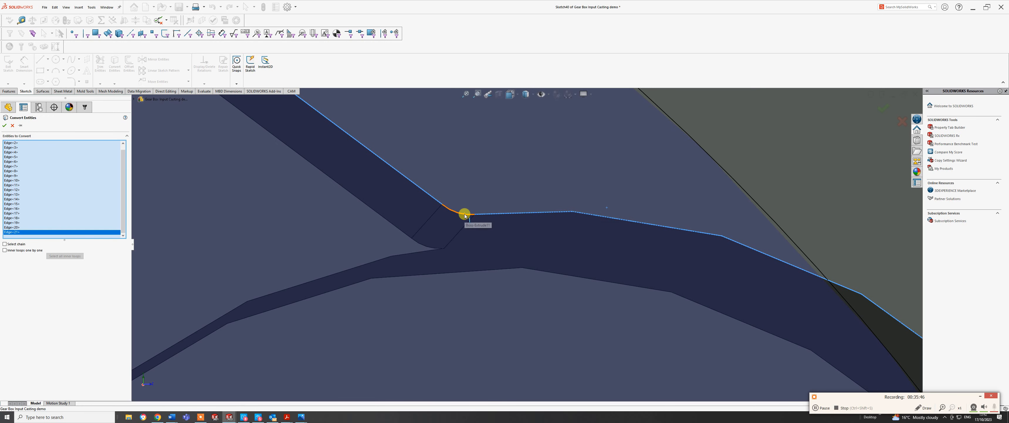
scroll(464, 214, "up", 10)
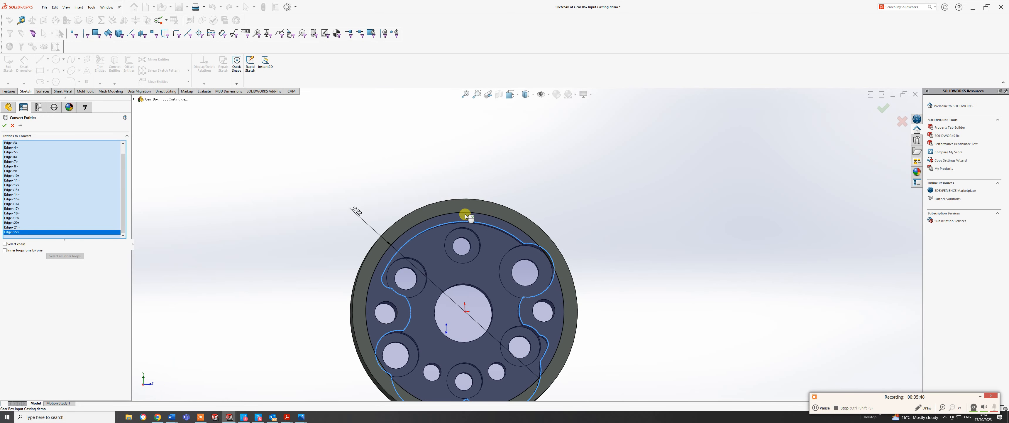
scroll(533, 285, "up", 3)
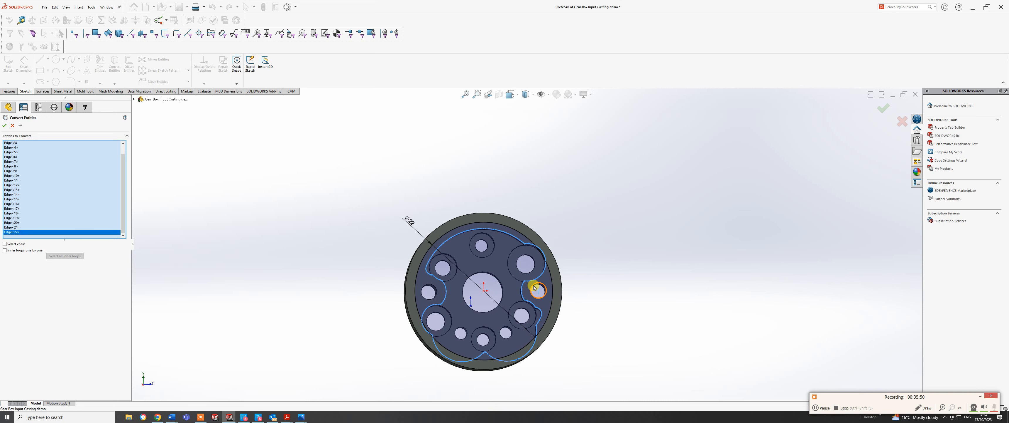
left_click(5, 125)
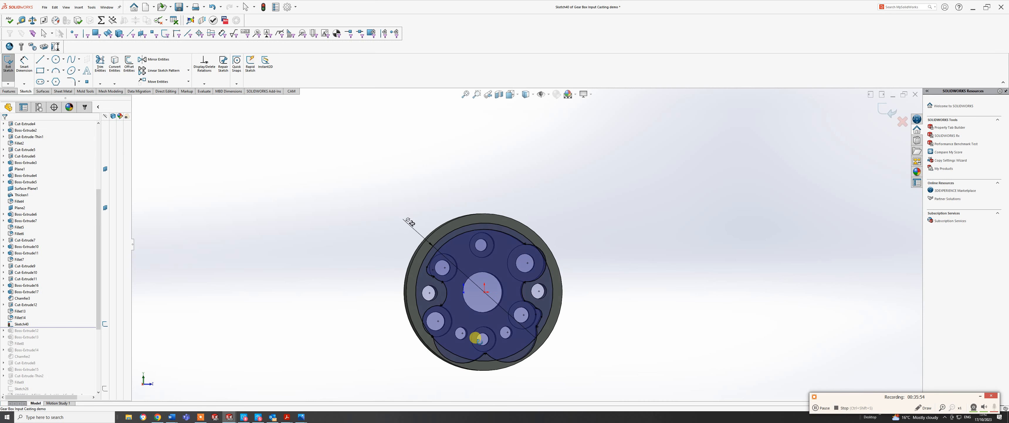
key("Escape")
Power-trim the overlapping sketch segment where the 22 mm circle meets the pocket outline at the upper-right boss.
scroll(439, 326, "down", 5)
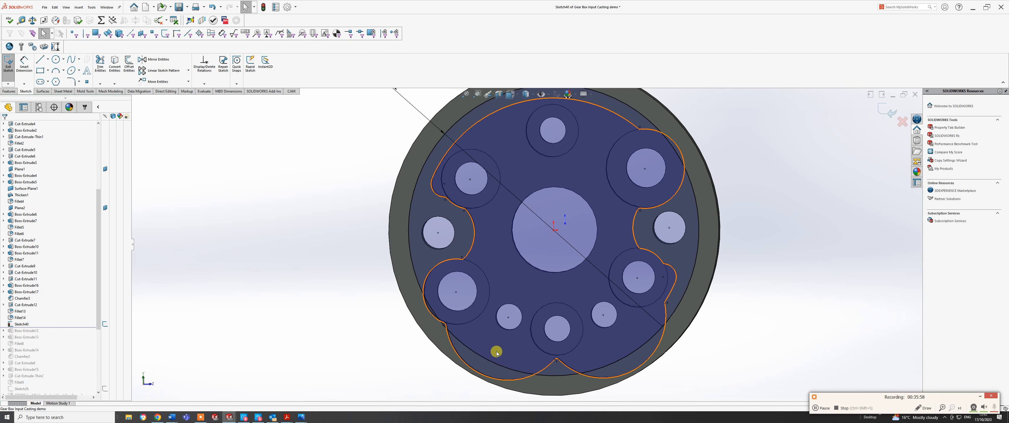
scroll(478, 348, "down", 5)
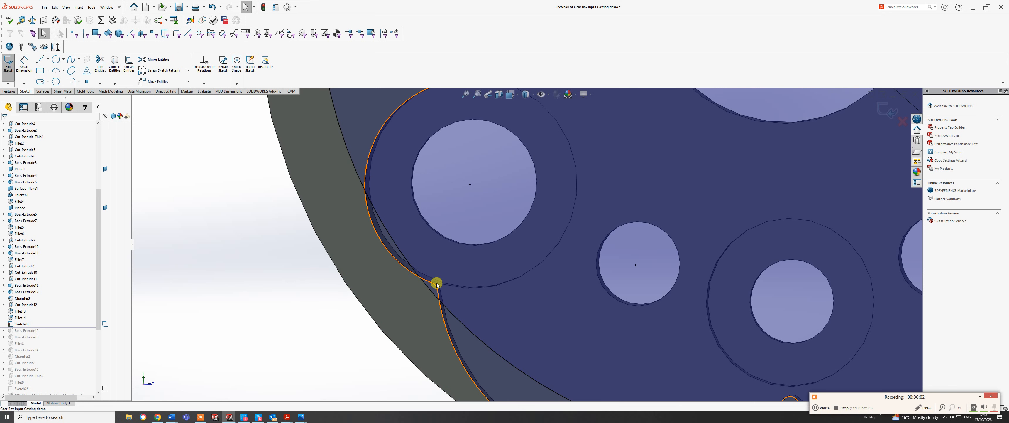
scroll(486, 290, "up", 6)
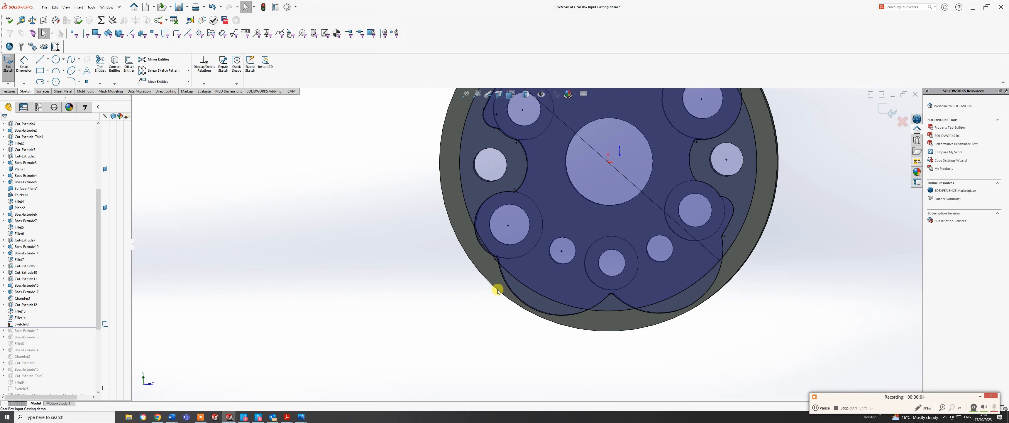
left_click(100, 64)
scroll(631, 145, "down", 3)
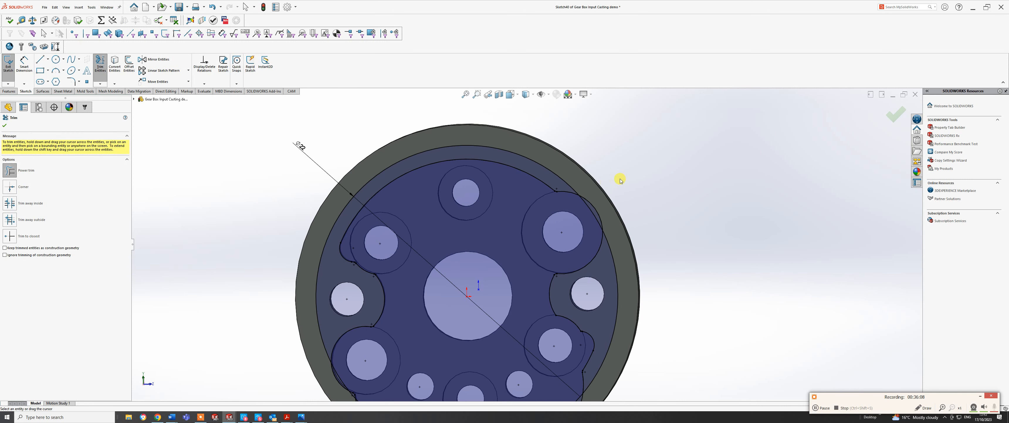
left_click_drag(598, 200, 584, 209)
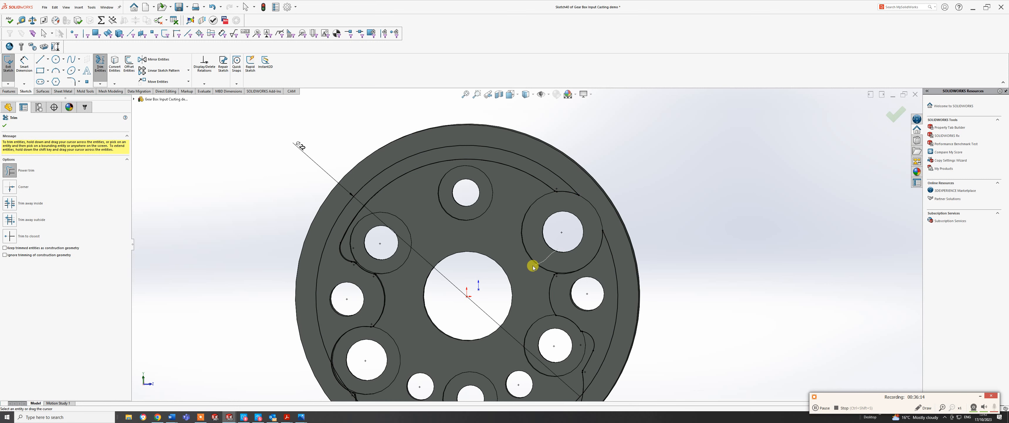
Power-trim the overlapping circle and outline segments along the lower pocket lobes, keeping the closed areas at the bottom cusp and right-hand hole.
scroll(513, 231, "up", 2)
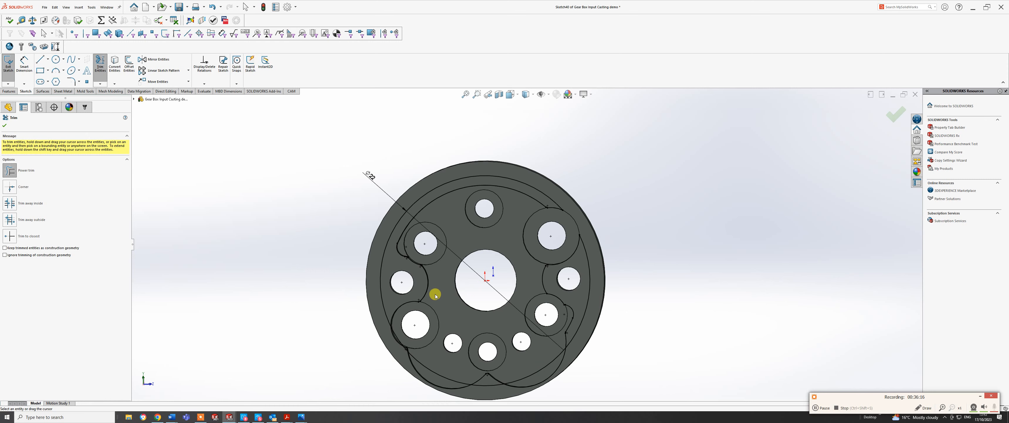
middle_click_drag(435, 295, 438, 263)
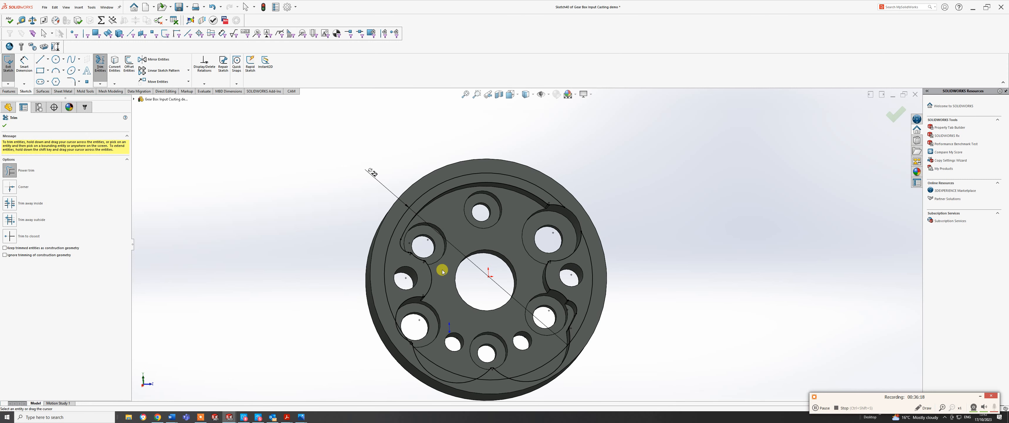
scroll(457, 348, "up", 3)
scroll(492, 337, "down", 2)
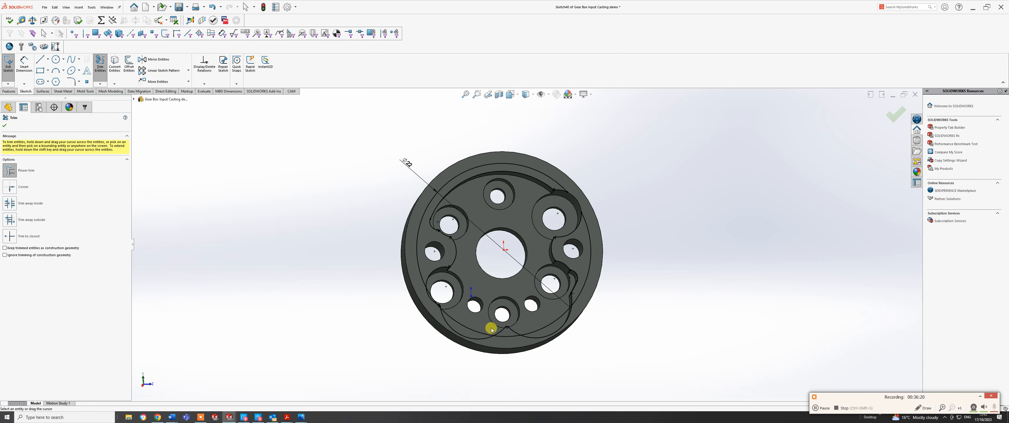
scroll(494, 328, "down", 3)
mouse_move(478, 303)
left_mouse_down()
mouse_move(487, 331)
mouse_move(521, 340)
mouse_move(566, 330)
mouse_move(568, 318)
left_mouse_up()
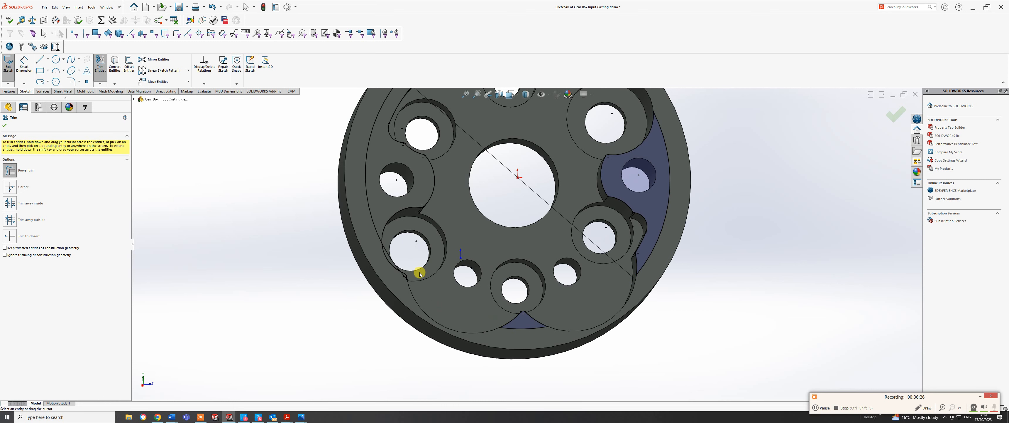
Power-trim the leftover outline segment around the lower-left boss to close the area beside the left-hand hole.
scroll(419, 273, "down", 5)
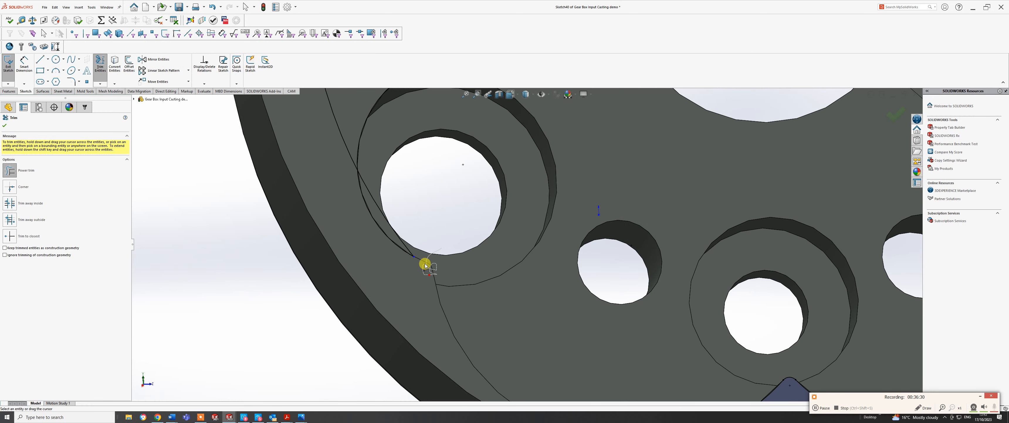
scroll(402, 231, "up", 5)
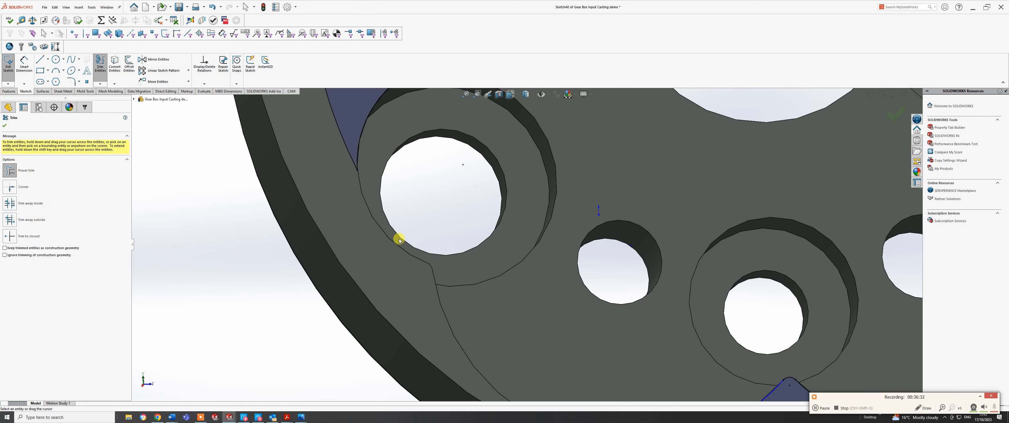
scroll(440, 203, "up", 5)
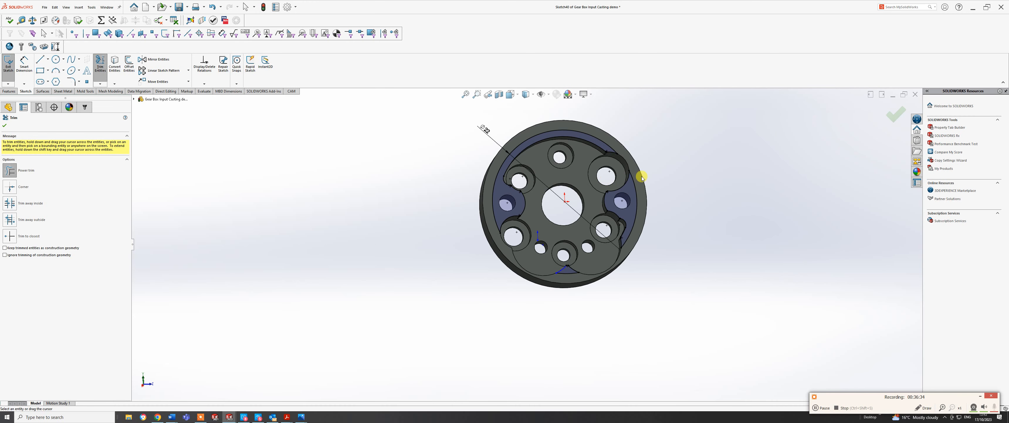
scroll(613, 169, "down", 2)
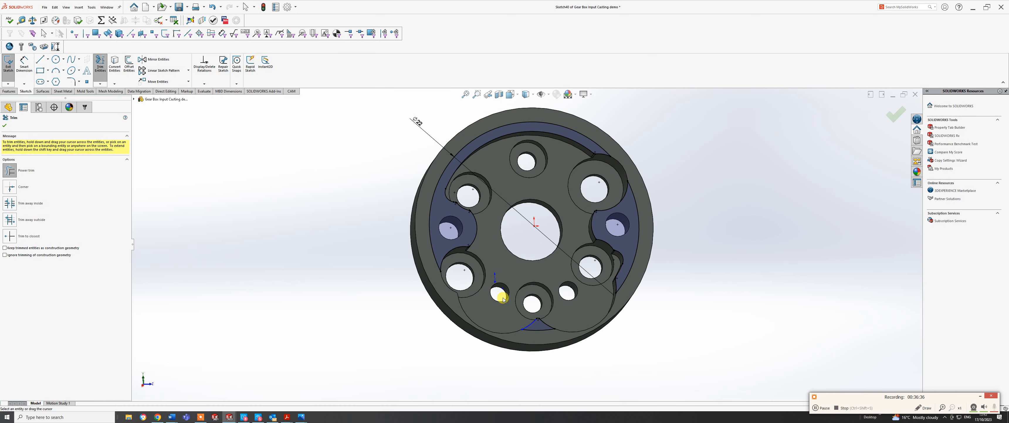
View the sketch face-on and dimension the radius of the underdefined arc on the left side of the bottom cusp, accepting its value.
mouse_move(515, 275)
left_mouse_down()
mouse_move(486, 277)
mouse_move(504, 281)
left_mouse_up()
scroll(536, 319, "down", 4)
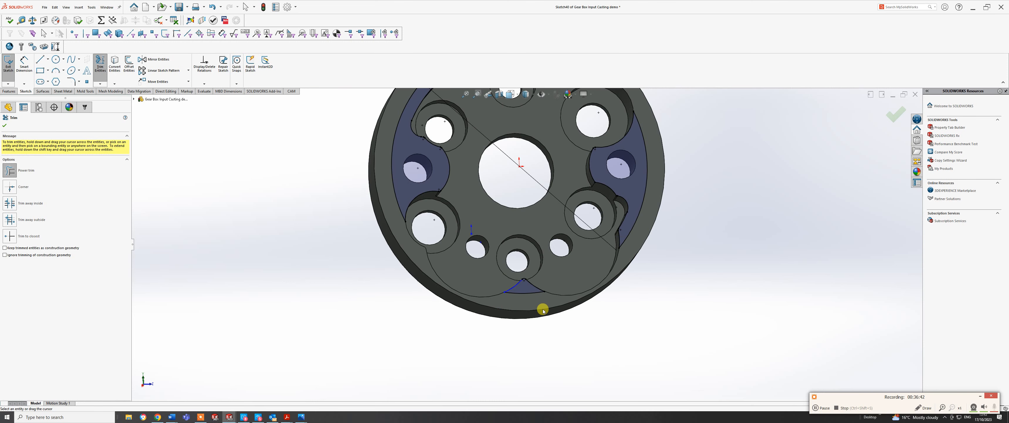
key("space")
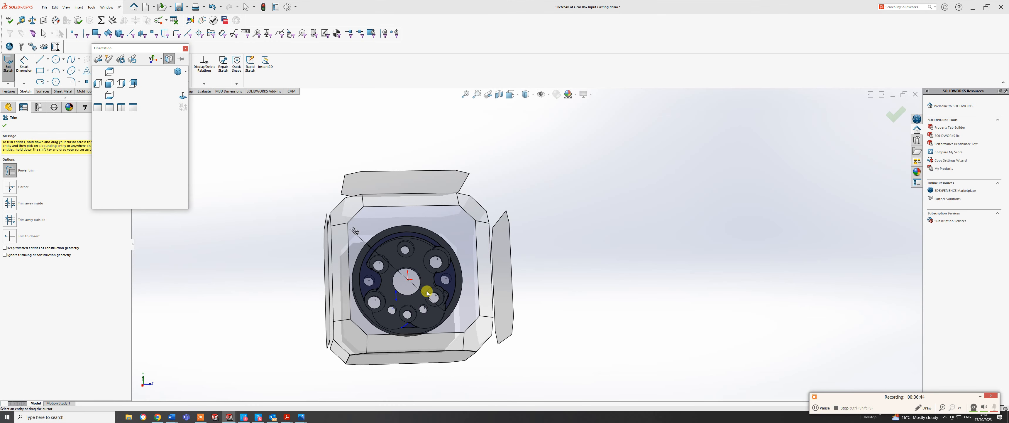
left_click(427, 293)
scroll(544, 348, "down", 4)
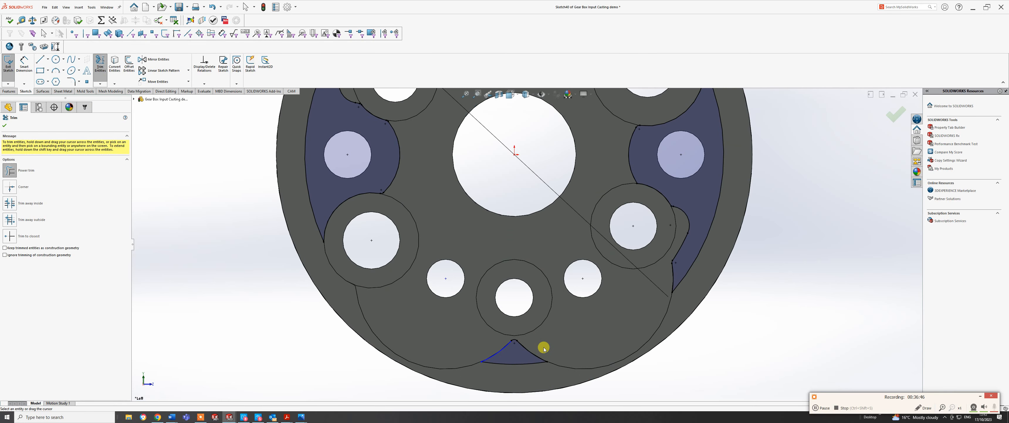
left_click(24, 64)
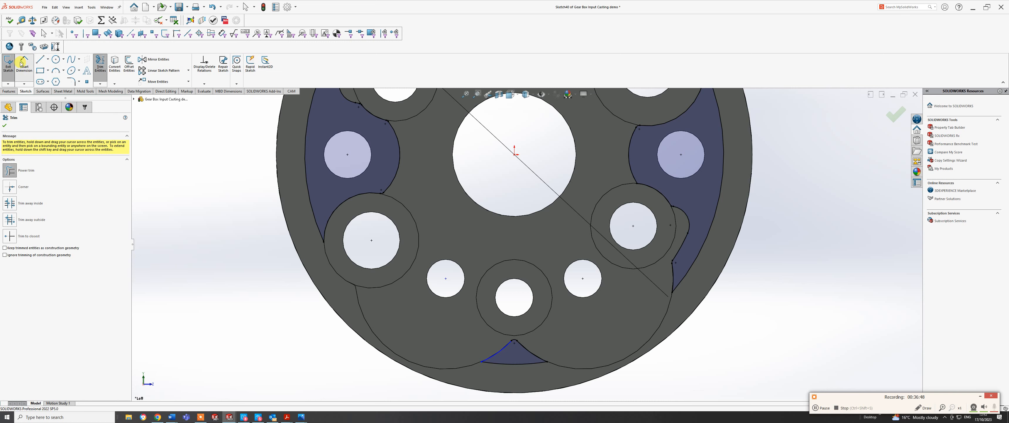
left_click(498, 354)
left_click(518, 379)
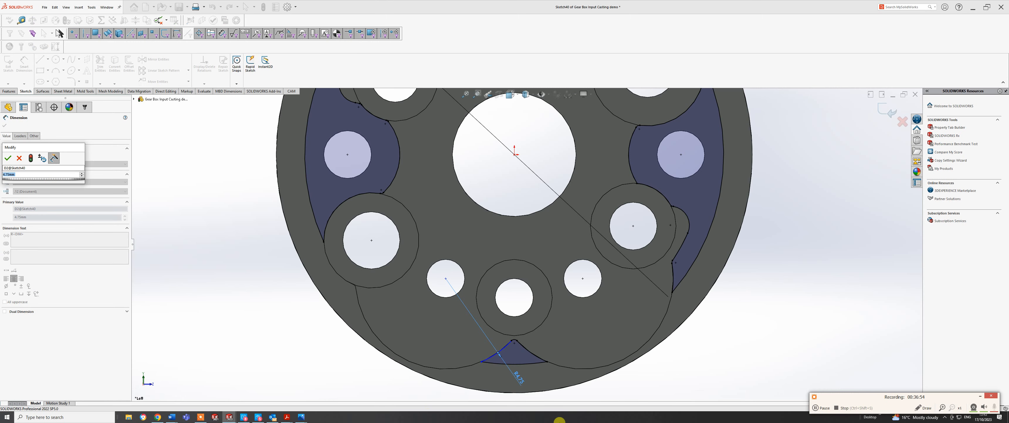
left_click(8, 158)
Pull the cusp arc's free lower endpoint off the outline and make it coincident with the large lower-left pocket edge.
scroll(498, 318, "down", 2)
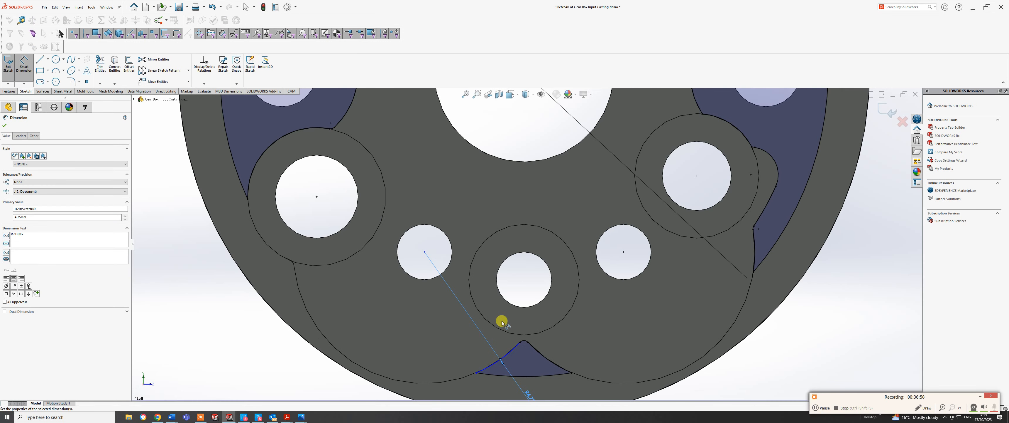
key("Escape")
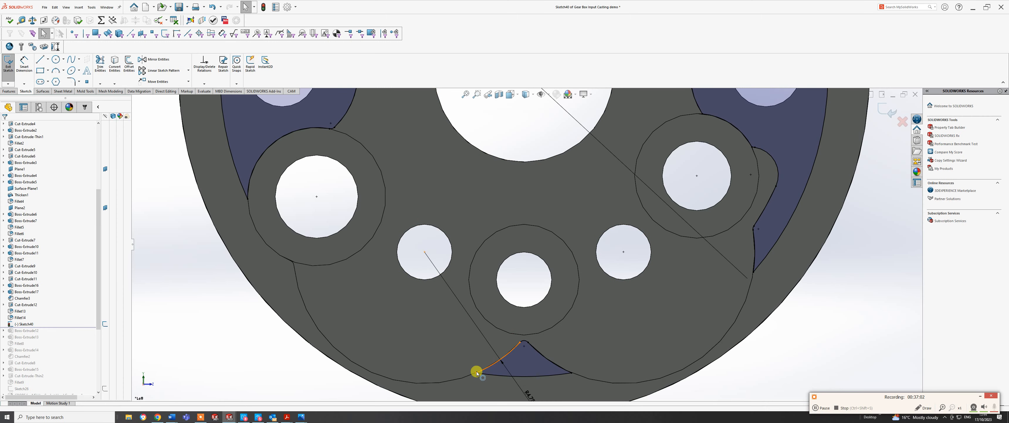
left_click_drag(475, 370, 423, 367)
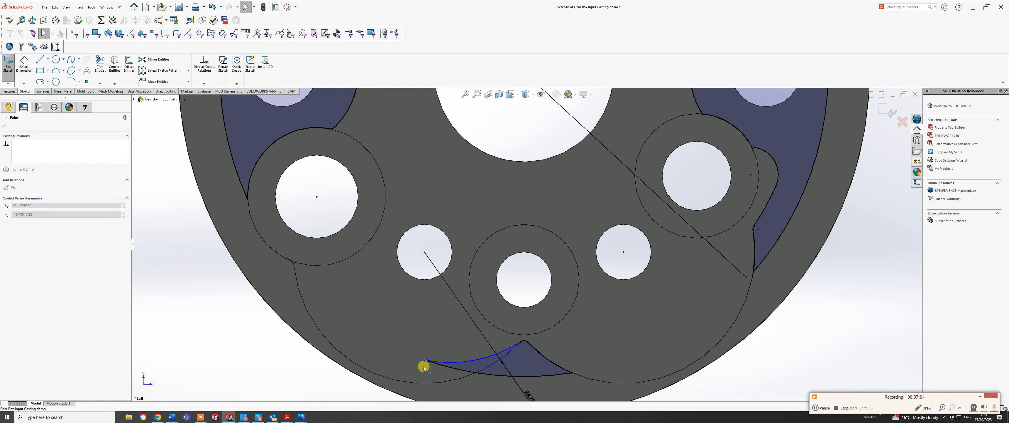
left_click(452, 382, "ctrl")
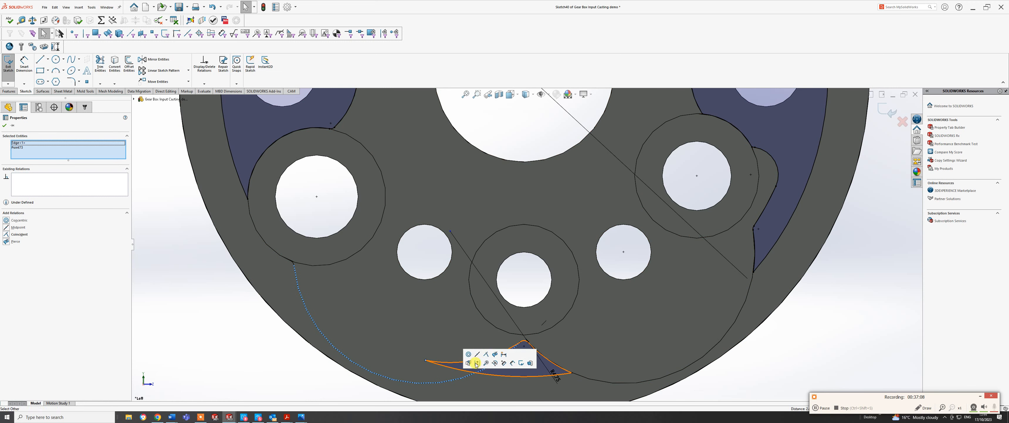
left_click(487, 354)
left_click(339, 351)
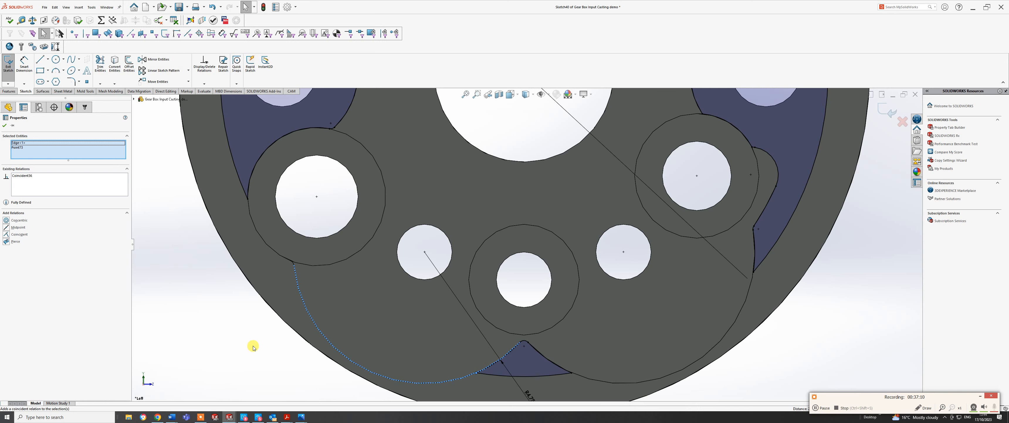
Convert the circular edges of the left-hand and right-hand holes in the enclosed areas into the sketch.
scroll(470, 303, "up", 6)
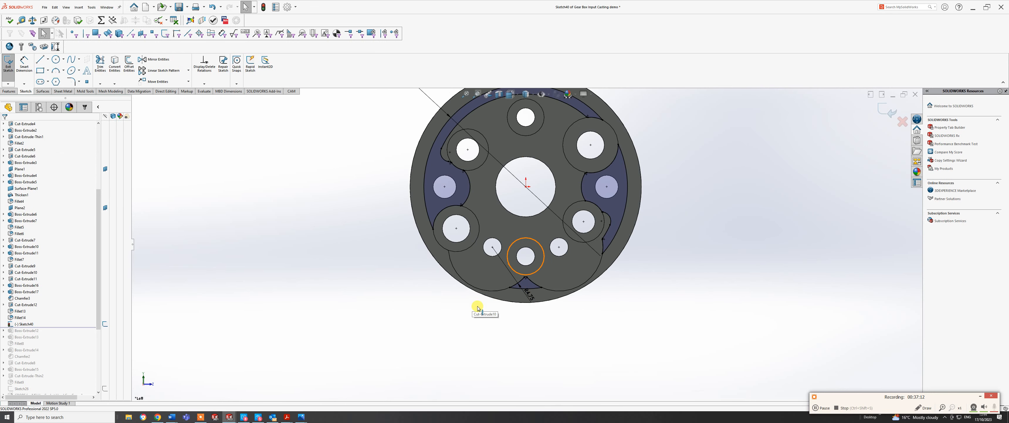
scroll(610, 179, "down", 1)
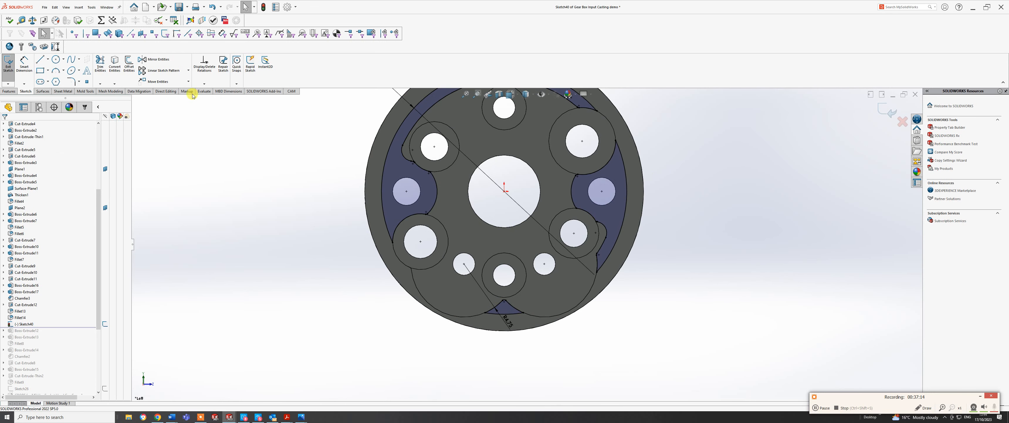
left_click(114, 63)
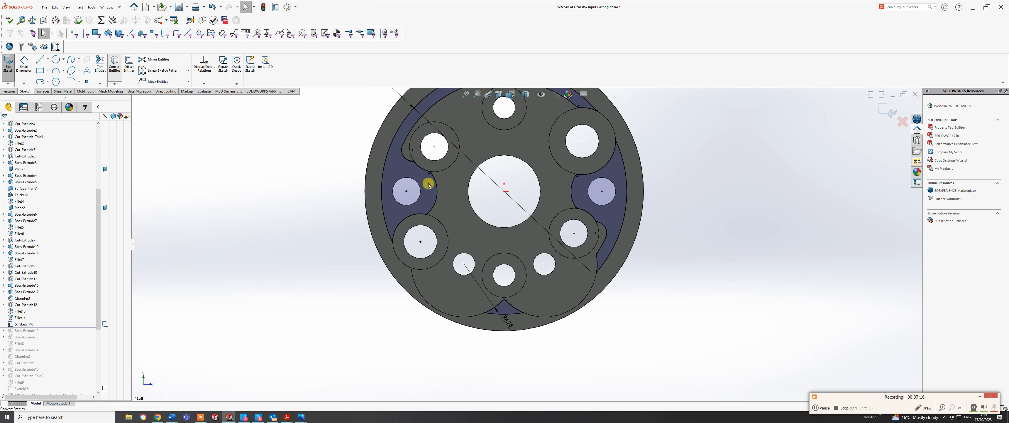
left_click(419, 198)
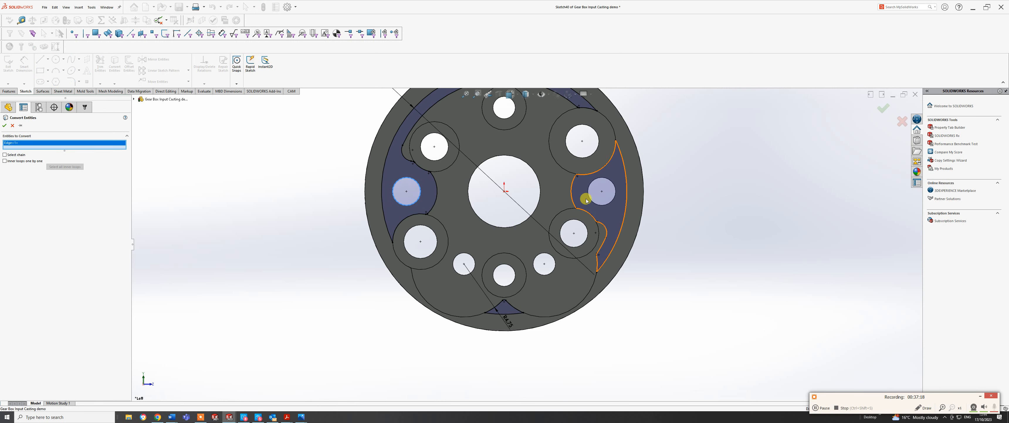
left_click(593, 201)
key("Return")
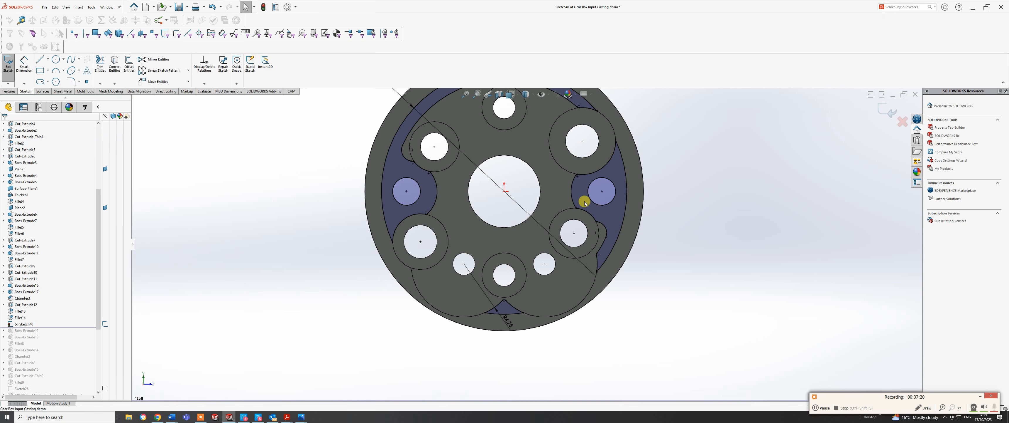
scroll(483, 221, "up", 3)
middle_click_drag(480, 203, 458, 154)
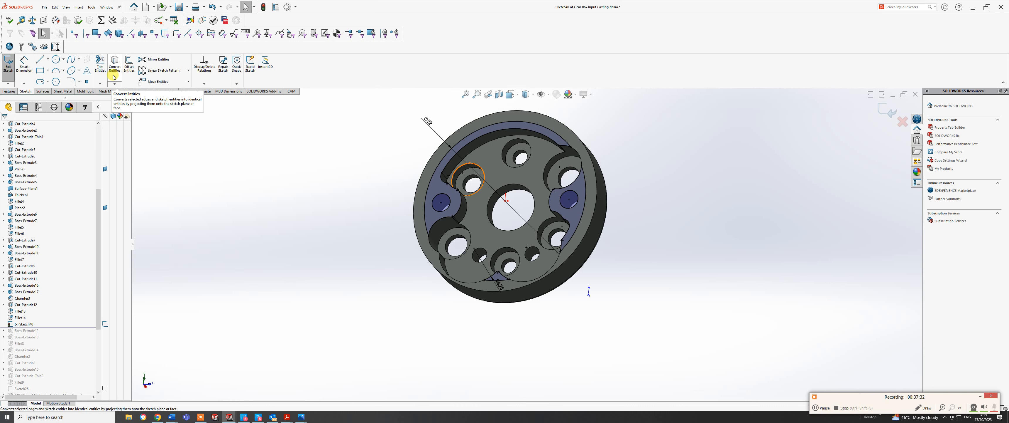
Round the lower corner of the left-hand area and both outer corners of the bottom cusp with 0.20 mm sketch fillets.
left_click(73, 82)
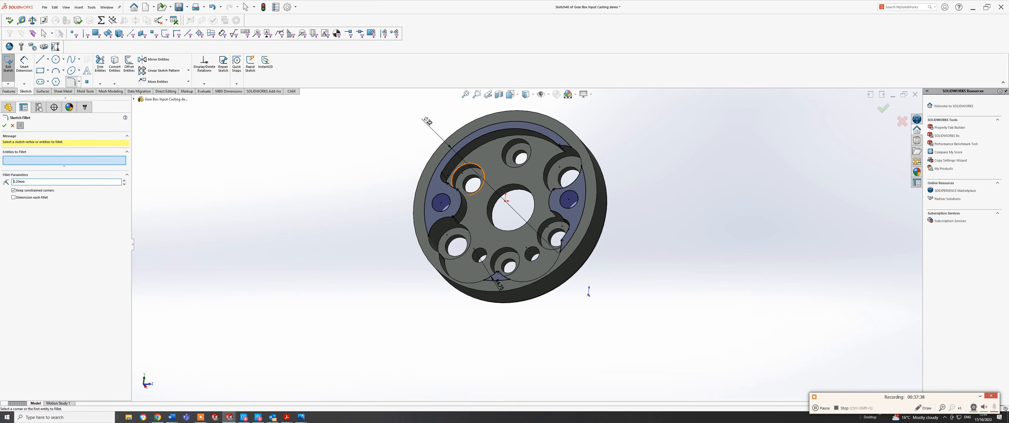
scroll(453, 235, "down", 3)
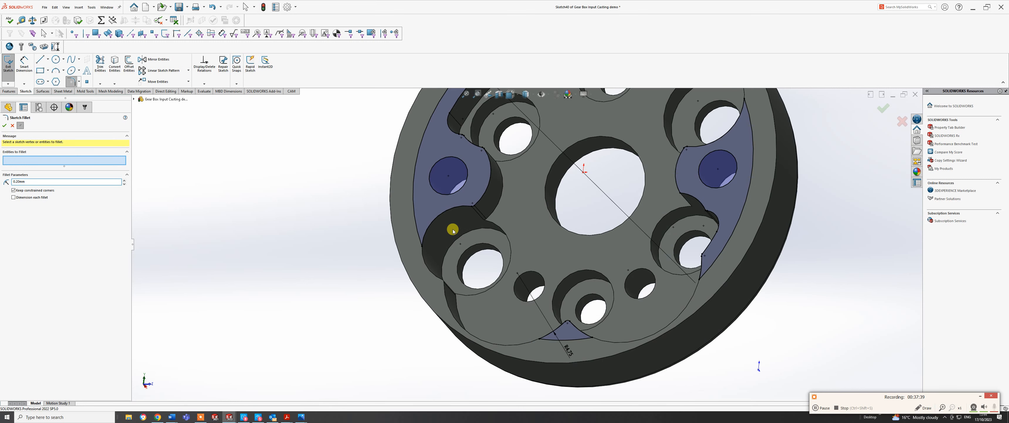
left_click(424, 233)
left_click(424, 233)
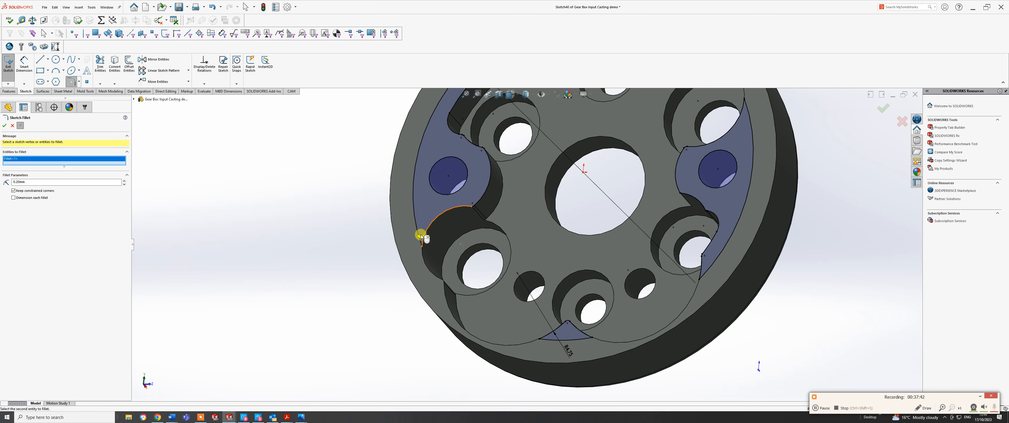
left_click(549, 334)
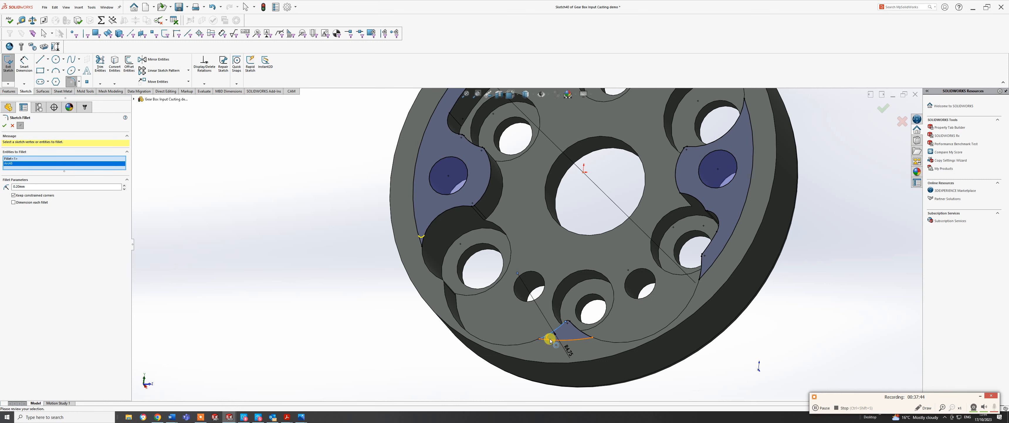
left_click(582, 336)
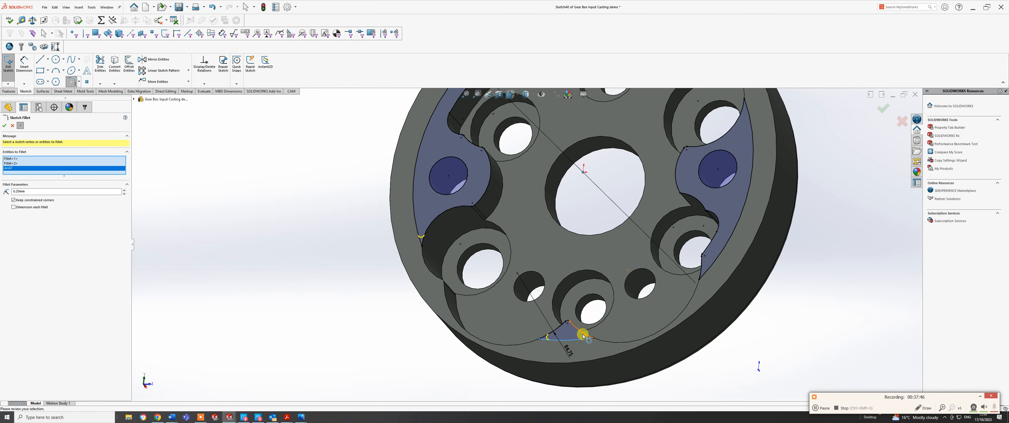
left_click(583, 336)
Add 0.20 mm sketch fillets to the right-hand area's upper and lower tips and the top arc's right end, and apply them.
scroll(616, 239, "up", 2)
scroll(634, 182, "down", 4)
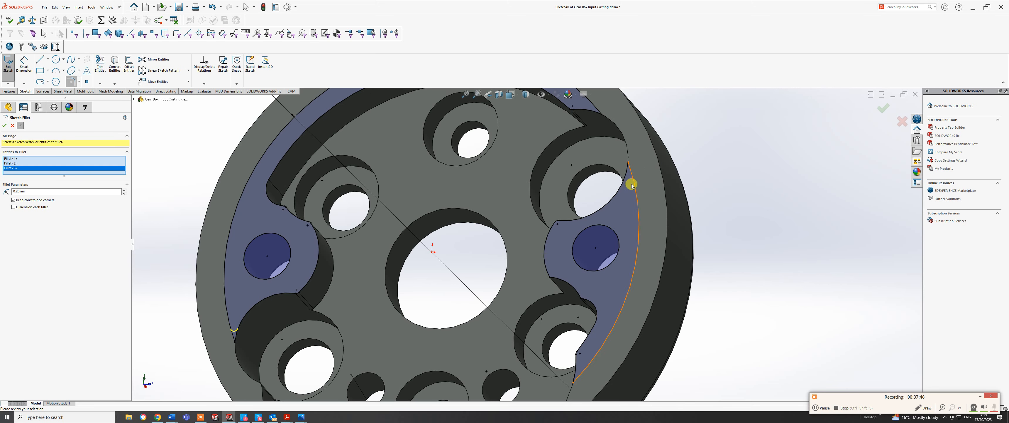
left_click(619, 189)
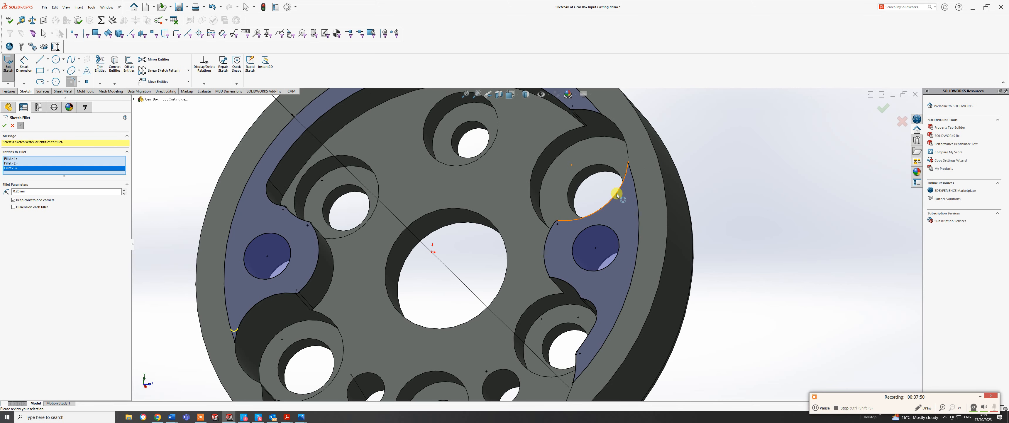
left_click(577, 364)
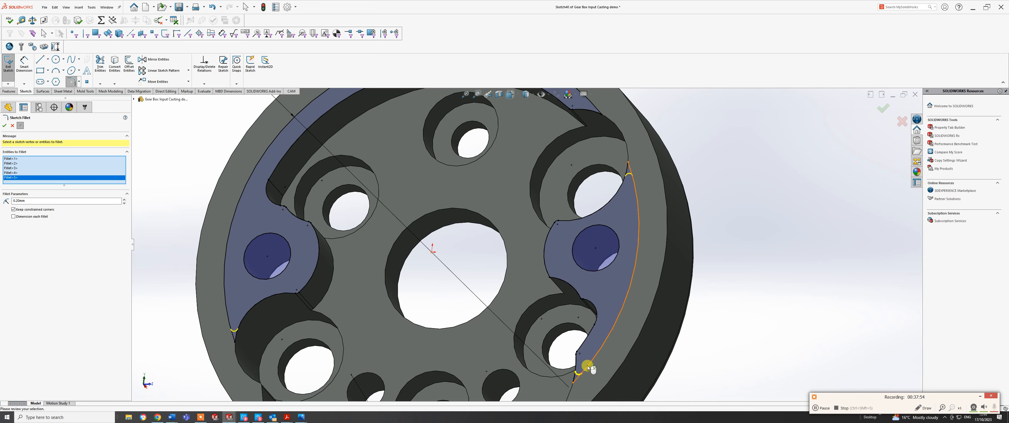
scroll(553, 237, "up", 3)
scroll(582, 171, "down", 3)
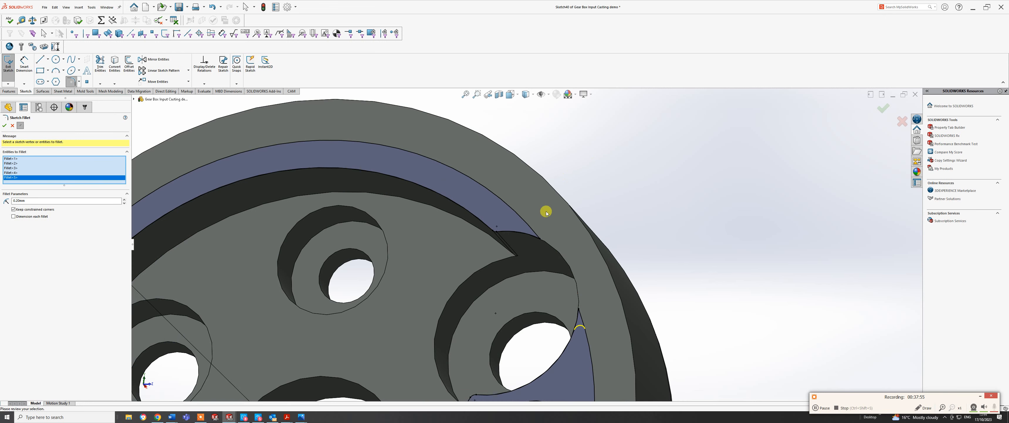
left_click(522, 223)
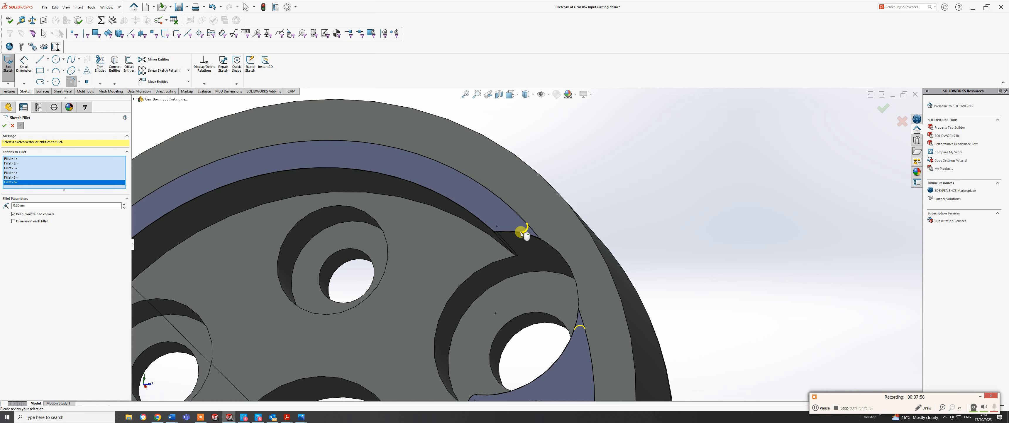
key("Return")
Close the fillet command and extrude the sketched areas as a 1.00 mm blind boss with the result merged.
scroll(446, 218, "up", 2)
scroll(446, 217, "up", 4)
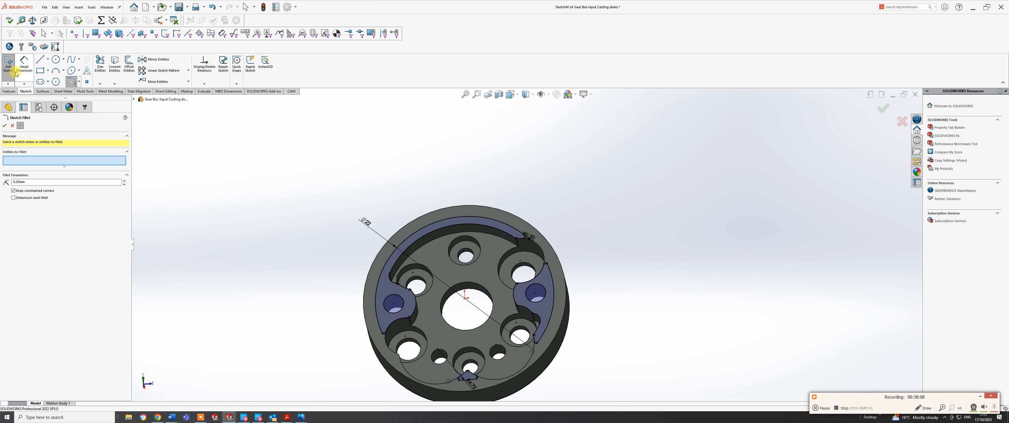
left_click(10, 91)
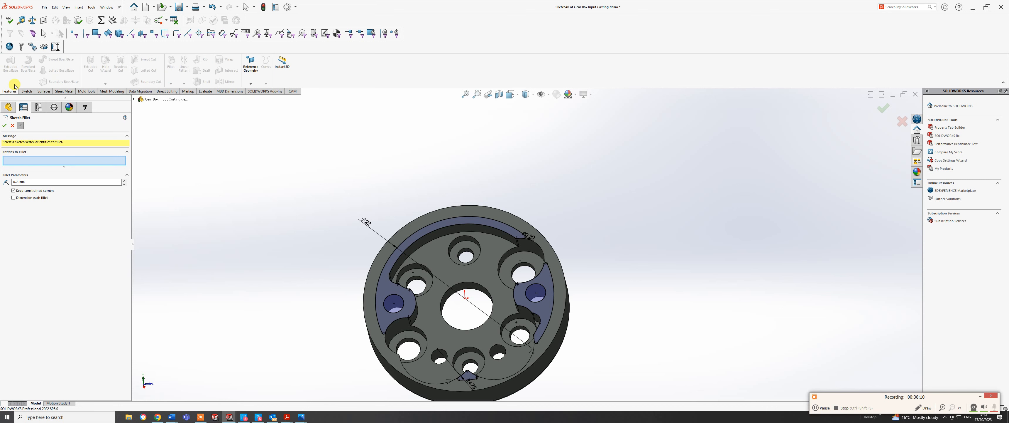
left_click(5, 126)
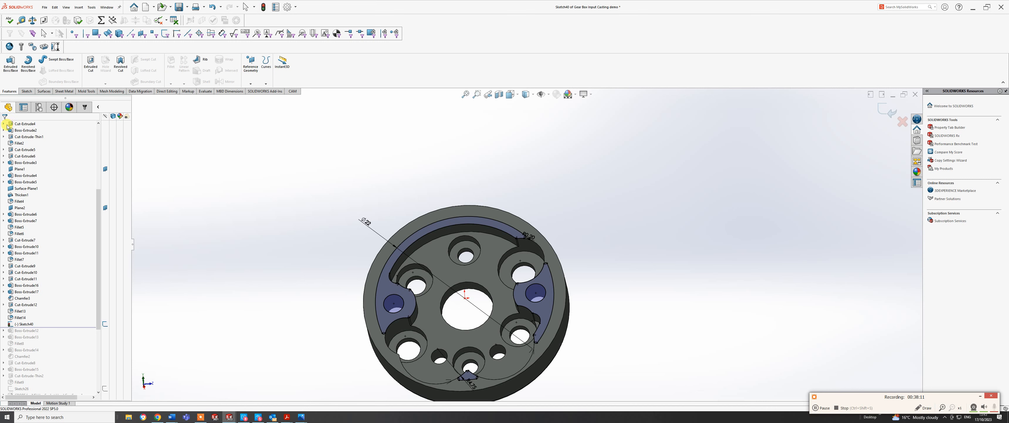
left_click(12, 68)
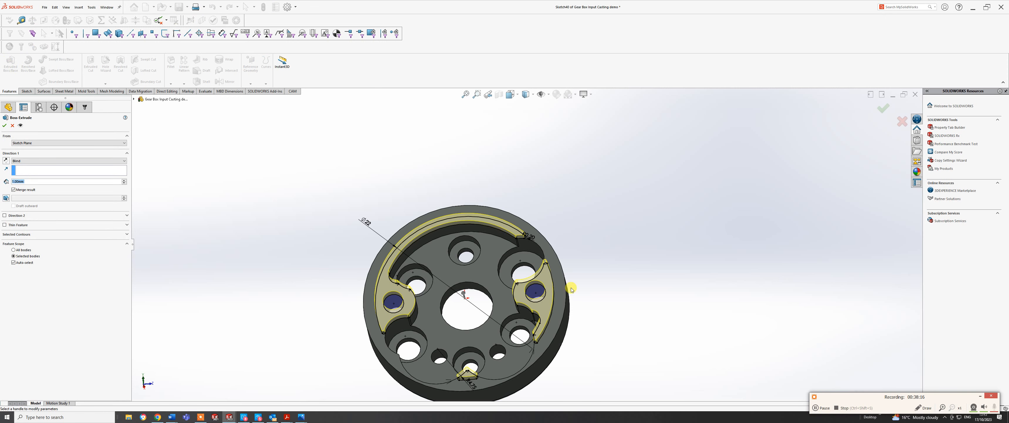
middle_click_drag(500, 314, 486, 286)
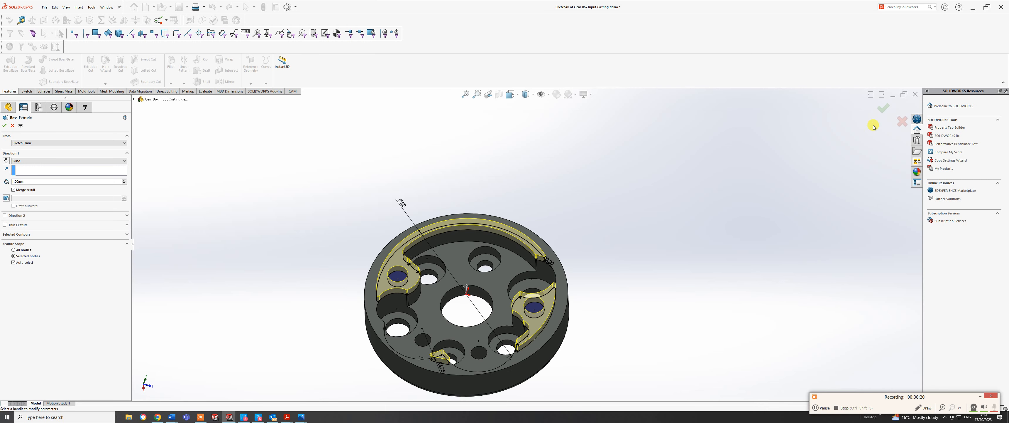
left_click(883, 109)
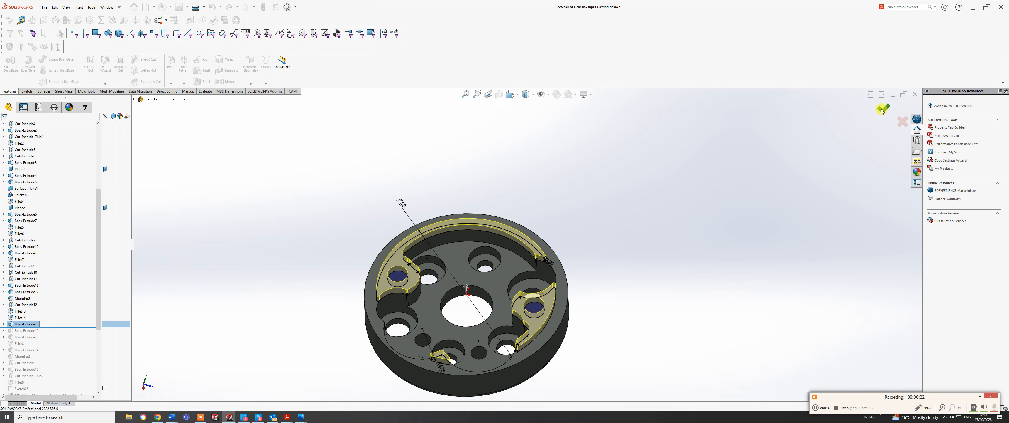
Inspect the extruded areas on the model, and examine the callouts for the two small lower holes in the Gear Box Input Casting drawing.
middle_click_drag(487, 332, 480, 417)
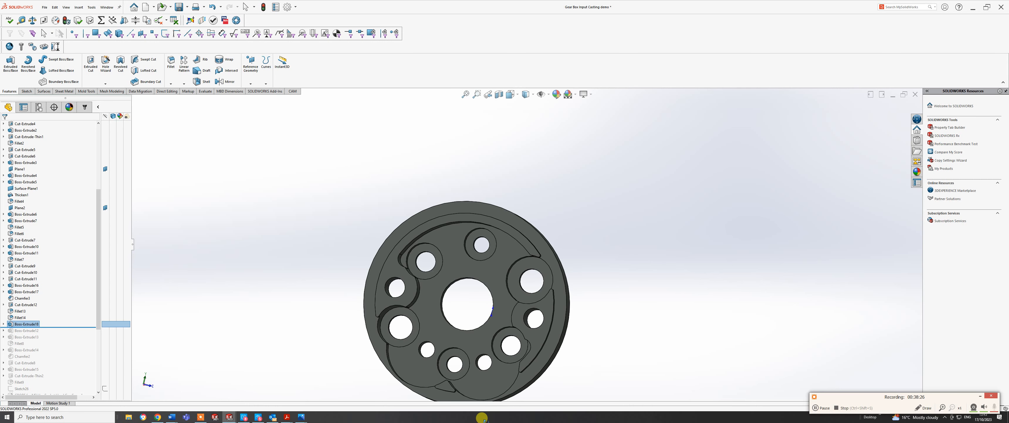
scroll(480, 372, "down", 3)
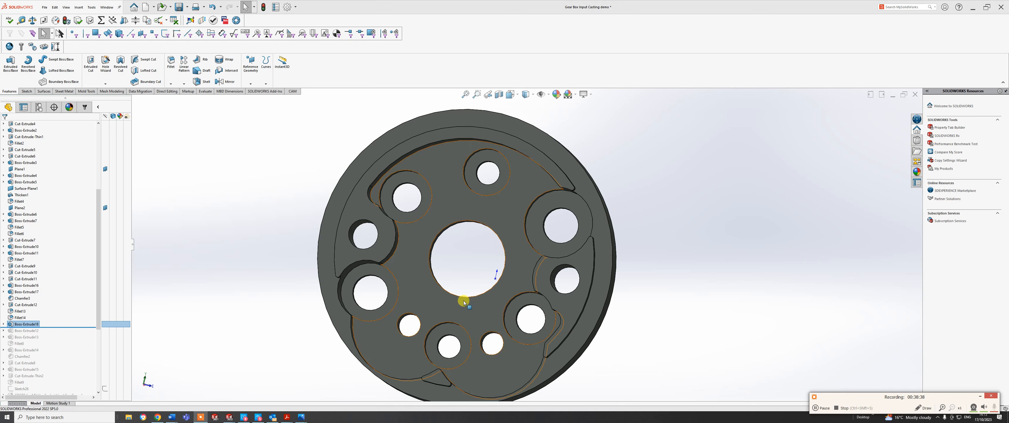
middle_click_drag(491, 320, 507, 332)
key("Escape")
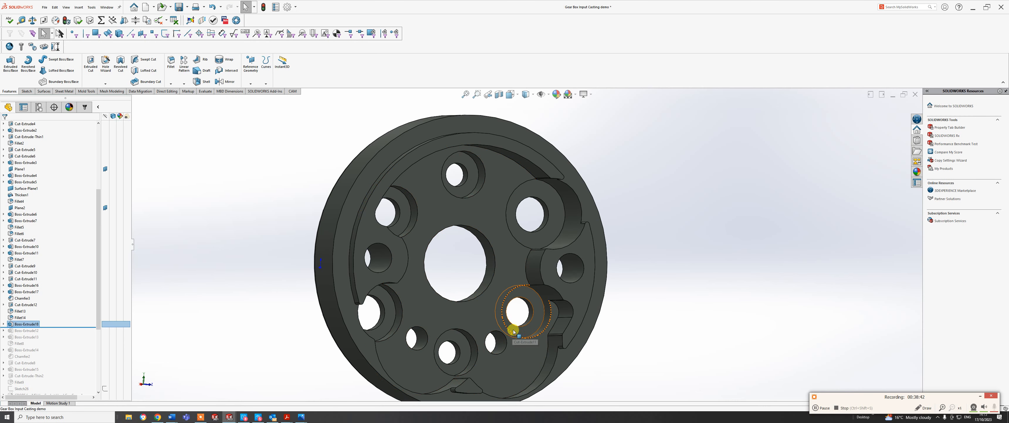
key("ctrl+Tab")
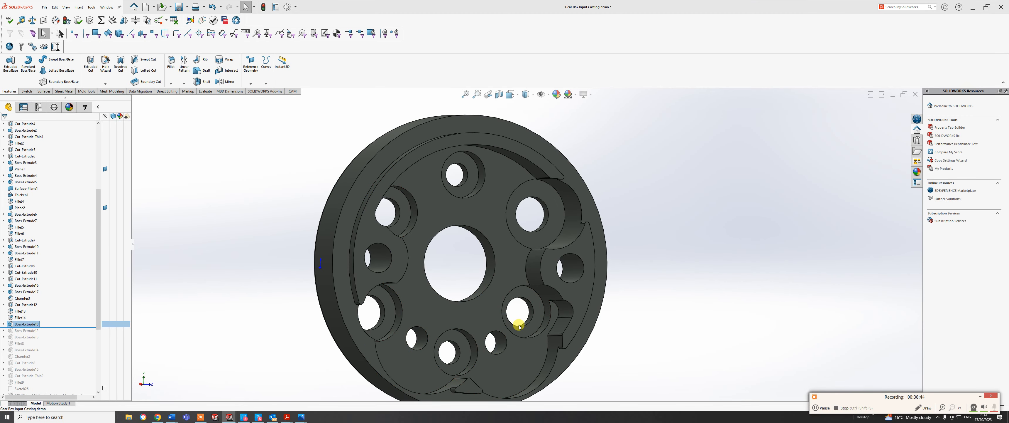
scroll(413, 287, "up", 7)
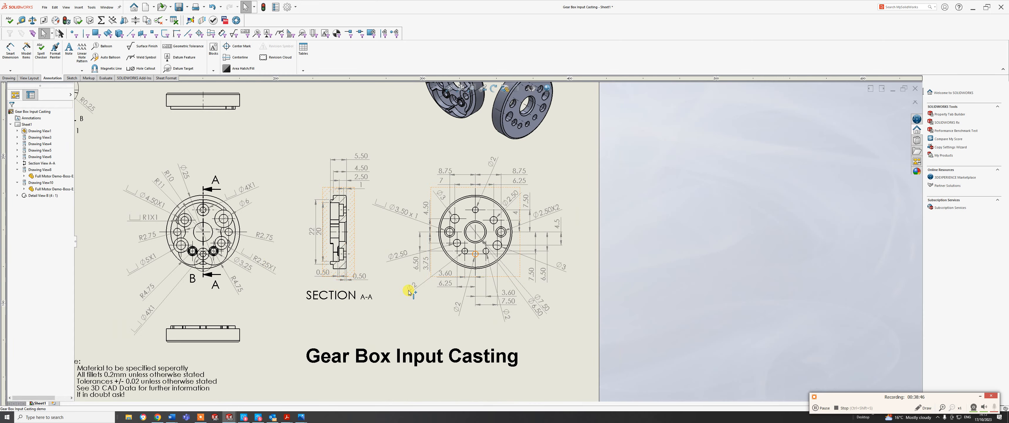
scroll(212, 251, "down", 3)
scroll(274, 253, "down", 5)
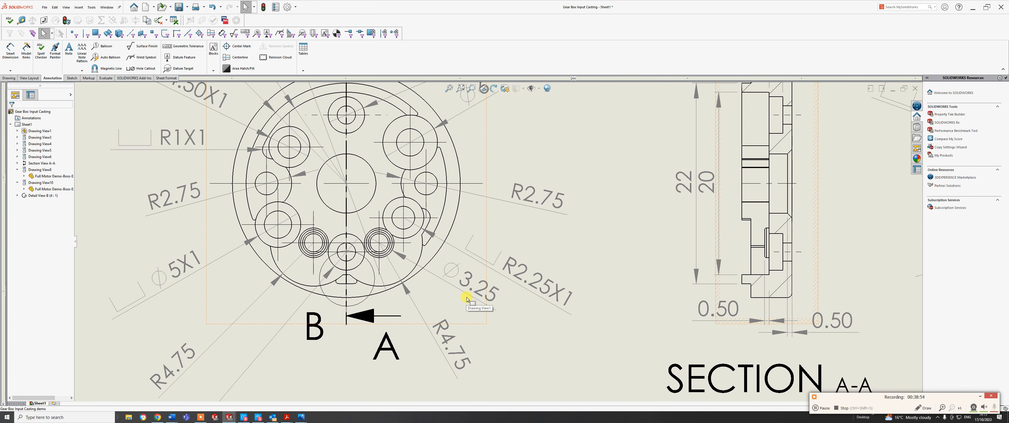
Return to the gear box input casting part and start a sketch on the recessed face beside the small lower-left hole.
key("ctrl+Tab")
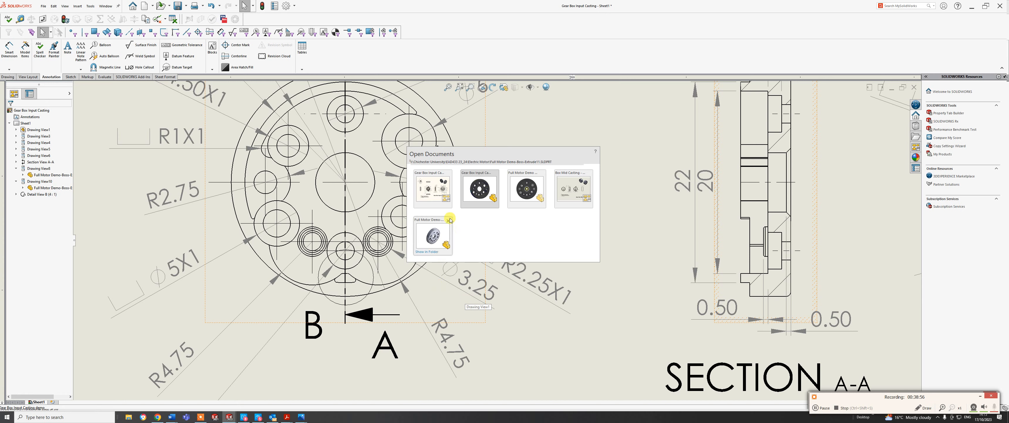
left_click(478, 195)
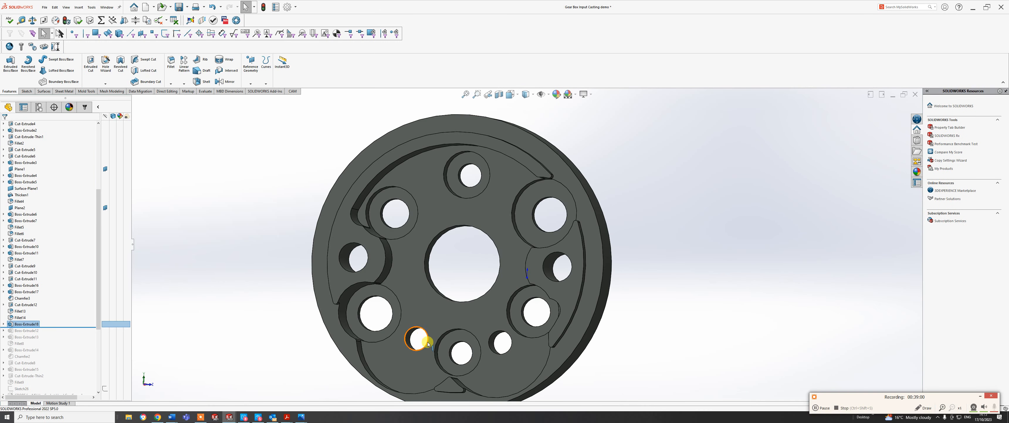
left_click(26, 91)
left_click(8, 63)
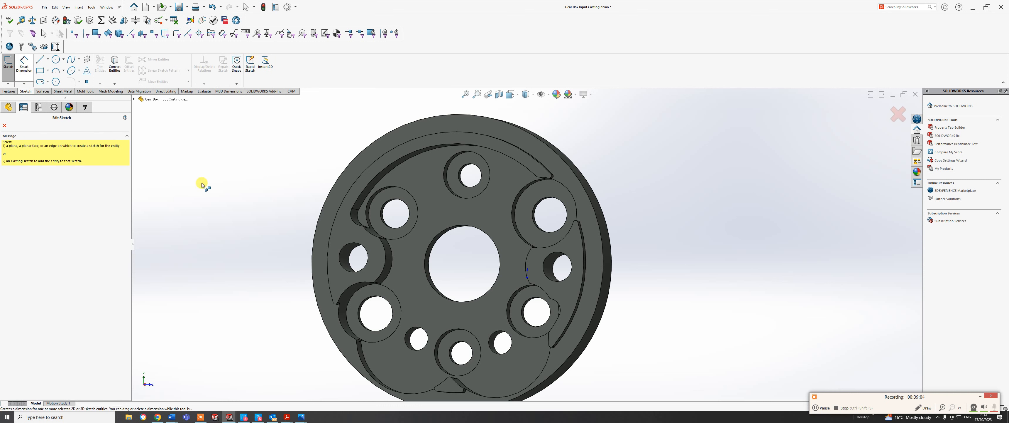
left_click(404, 363)
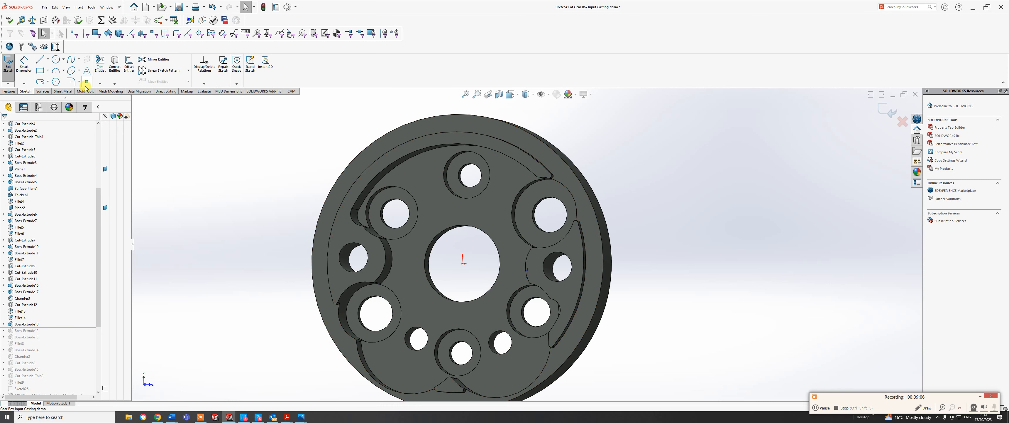
Draw circles about 2.8 mm in diameter centred on the two small lower holes and make them equal.
left_click(56, 61)
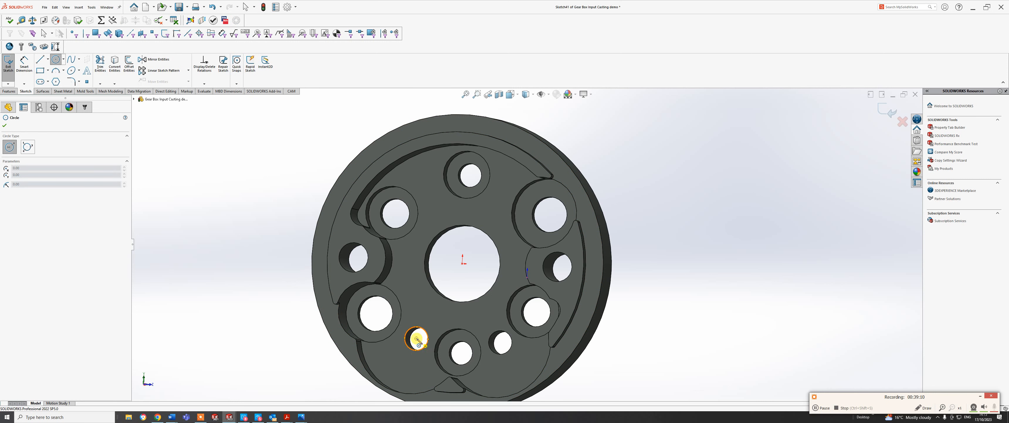
left_click(417, 339)
left_click(428, 352)
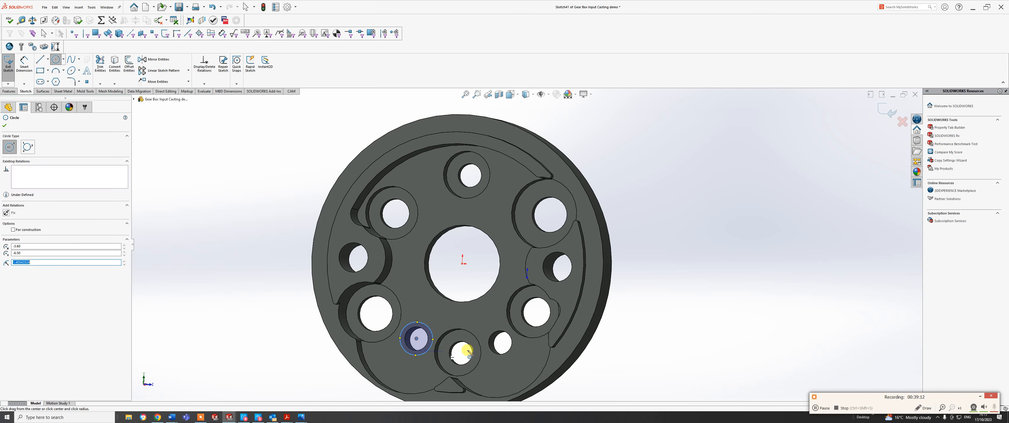
left_click(502, 343)
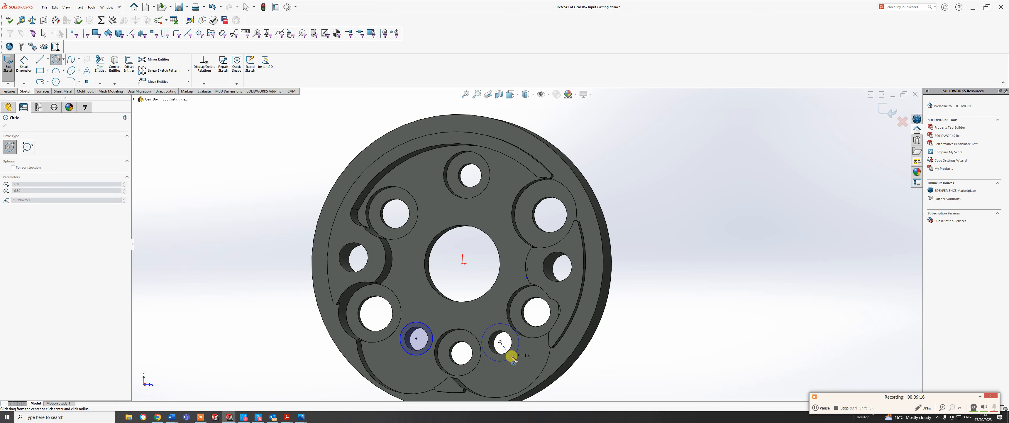
left_click(510, 355)
right_click(510, 355)
left_click(522, 358)
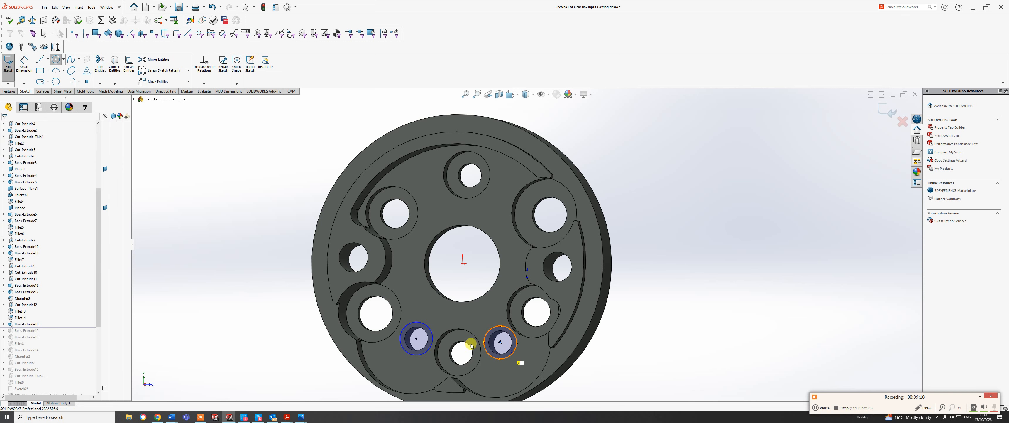
left_click(491, 329)
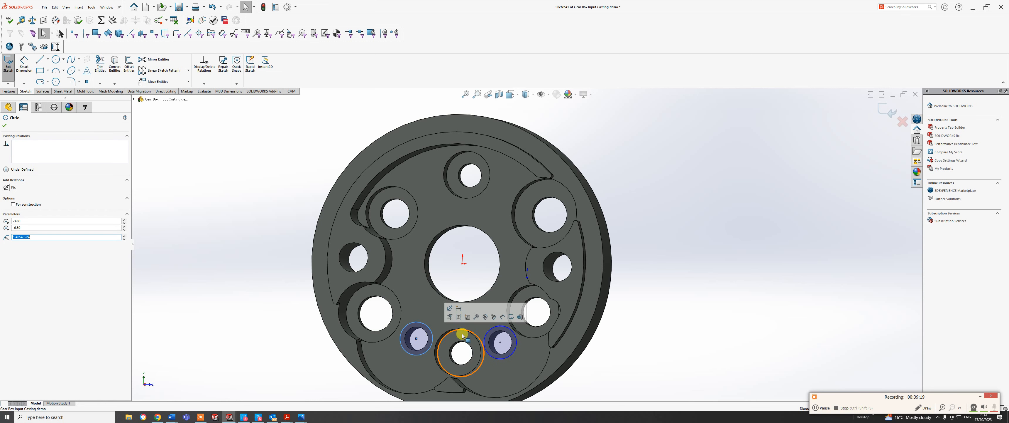
left_click(495, 328, "ctrl")
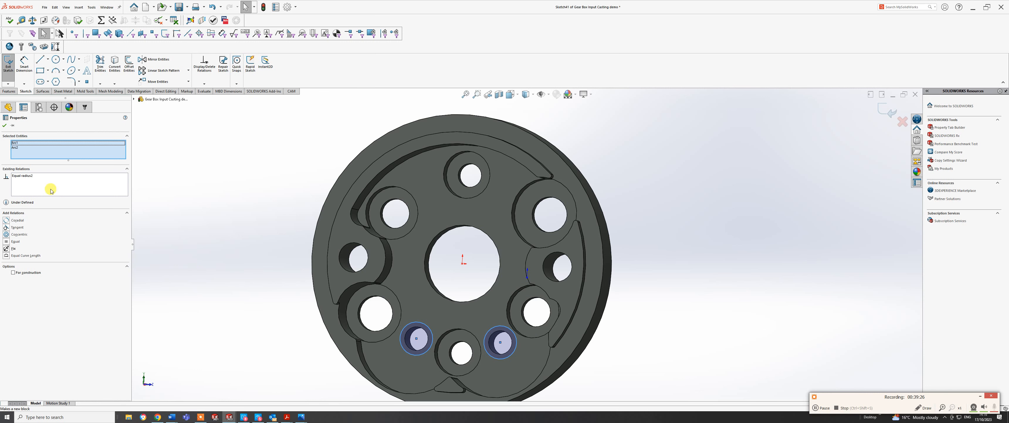
Dimension the circle around the small lower-left hole and set its diameter to 3.25 mm.
left_click(23, 65)
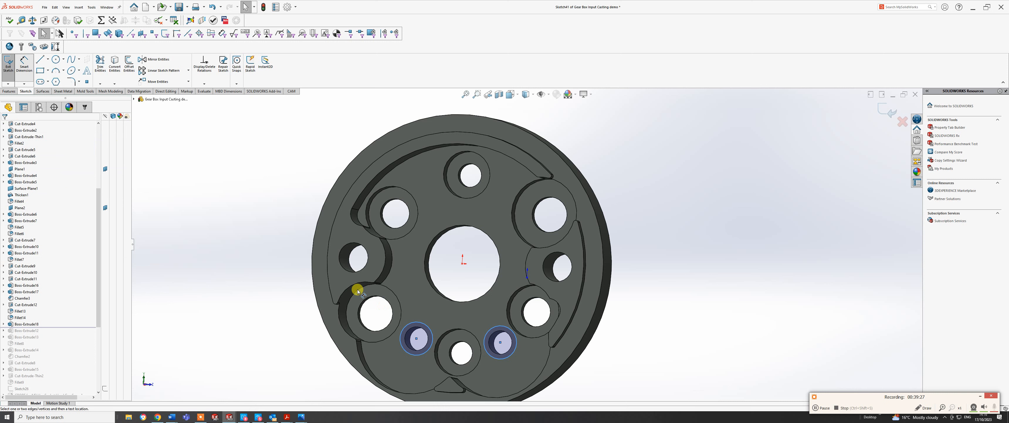
left_click(416, 324)
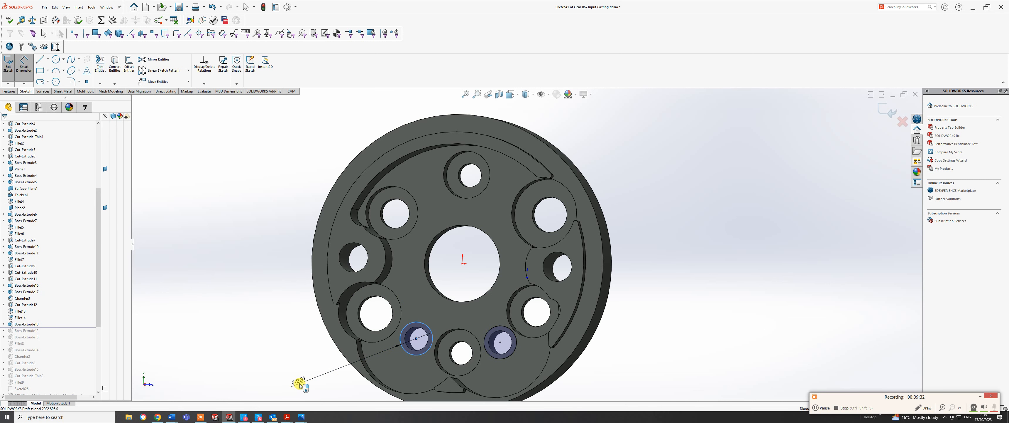
left_click(300, 386)
type("3.")
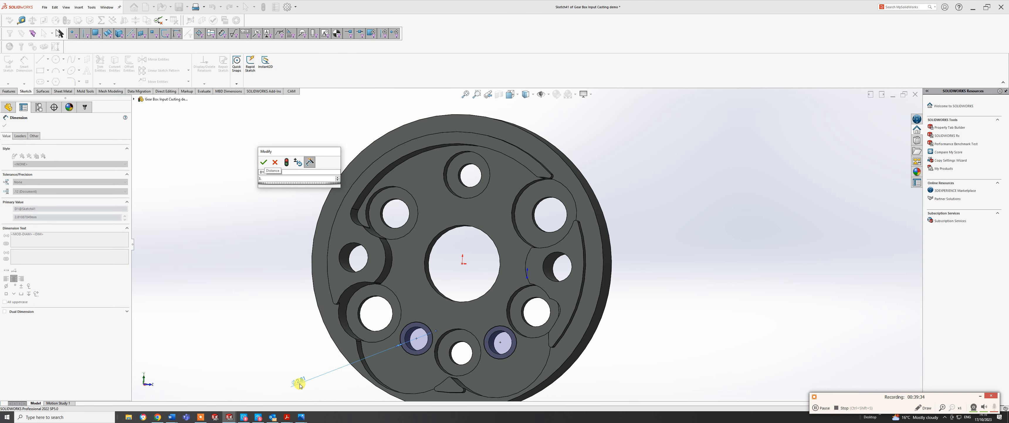
type("25")
key("Return")
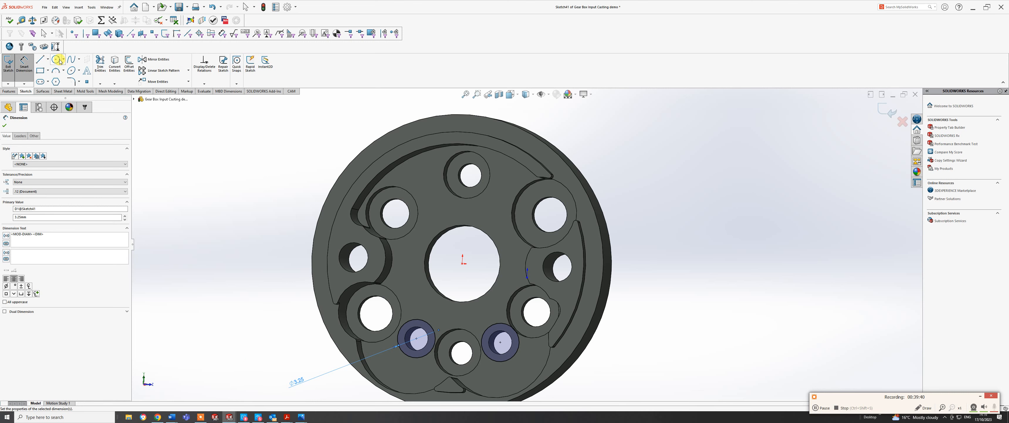
key("Escape")
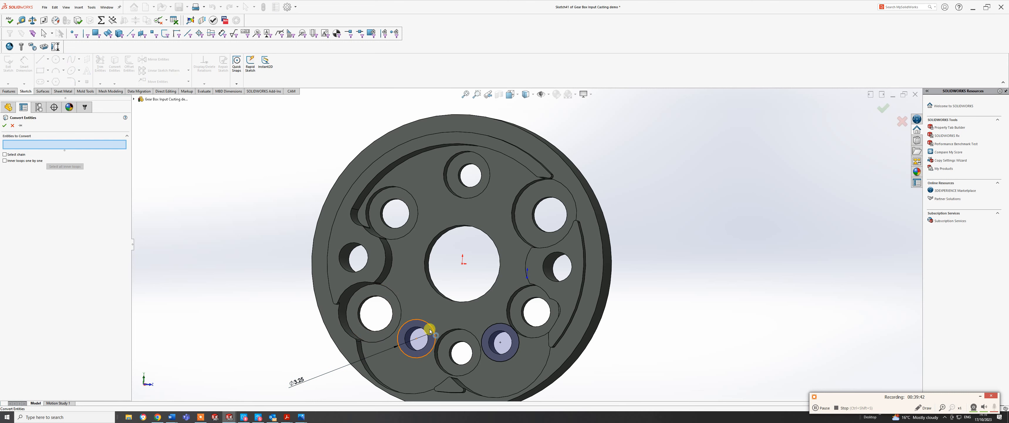
Convert the edges of the two small lower holes into sketch entities inside the 3.25 mm circles.
left_click(427, 328)
left_click(499, 335)
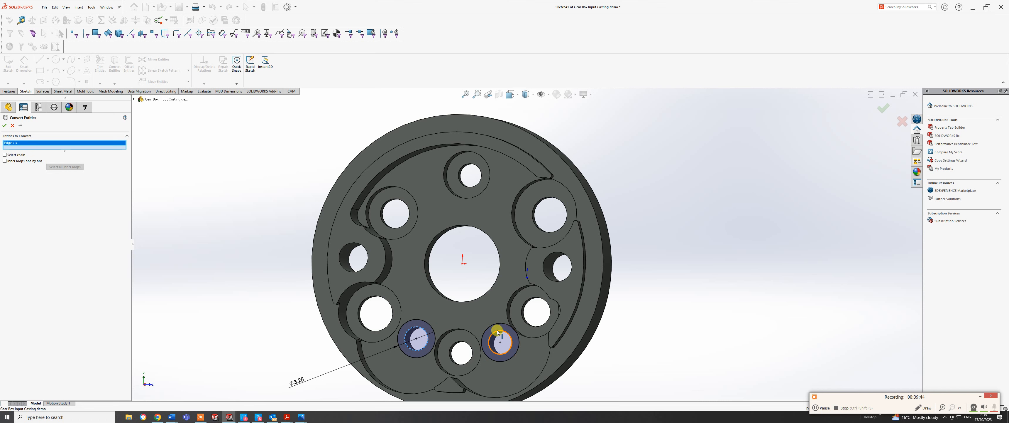
right_click(497, 329)
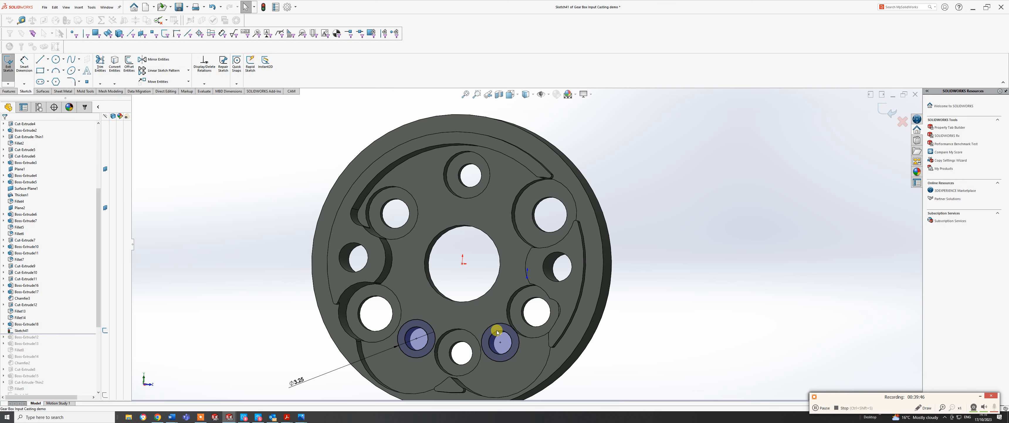
Extrude the contours around the two small lower holes as a 0.50 mm blind boss with the result merged.
left_click(9, 91)
left_click(9, 60)
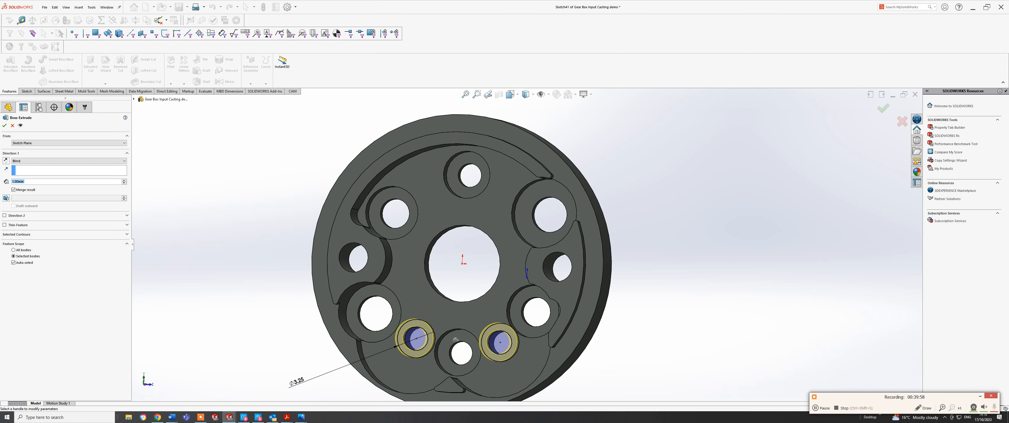
type("0.5")
key("Return")
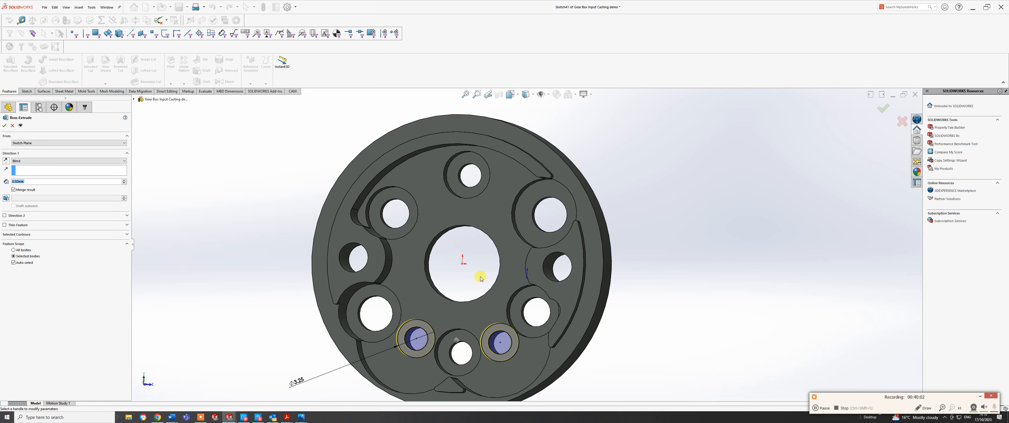
middle_click_drag(482, 278, 480, 211)
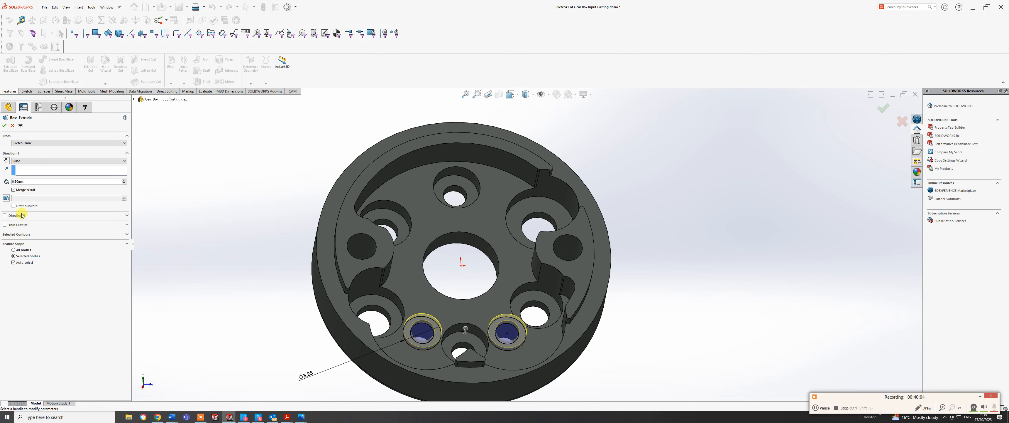
left_click(18, 235)
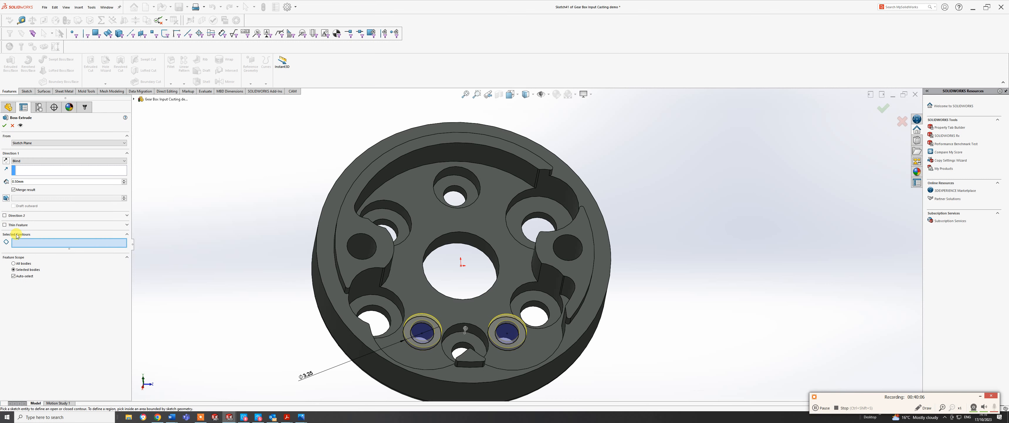
left_click(414, 319)
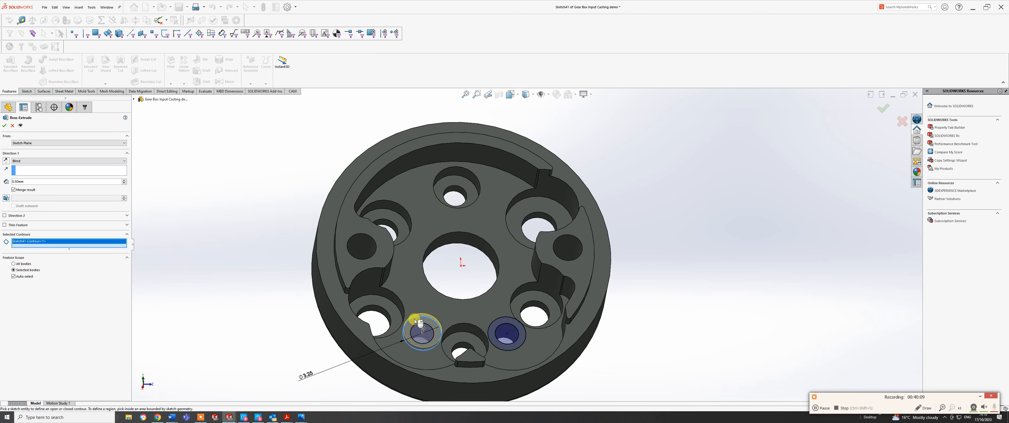
left_click(496, 323)
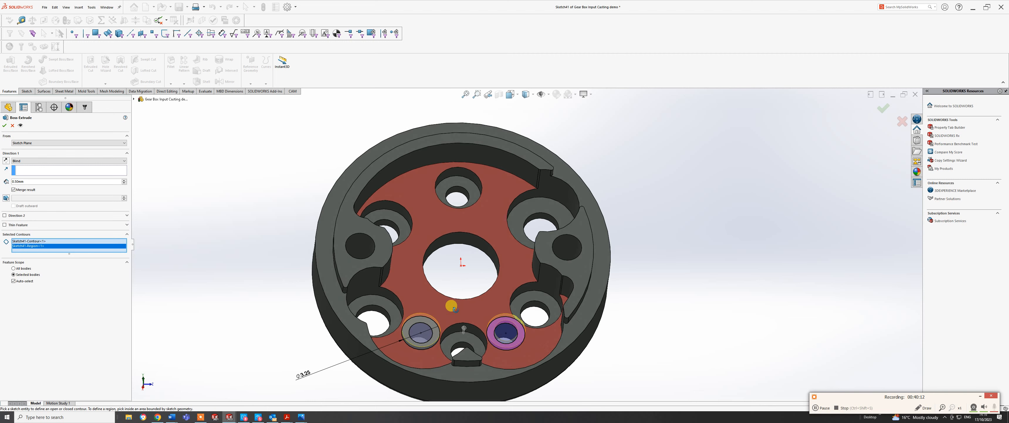
middle_click_drag(451, 300, 432, 307)
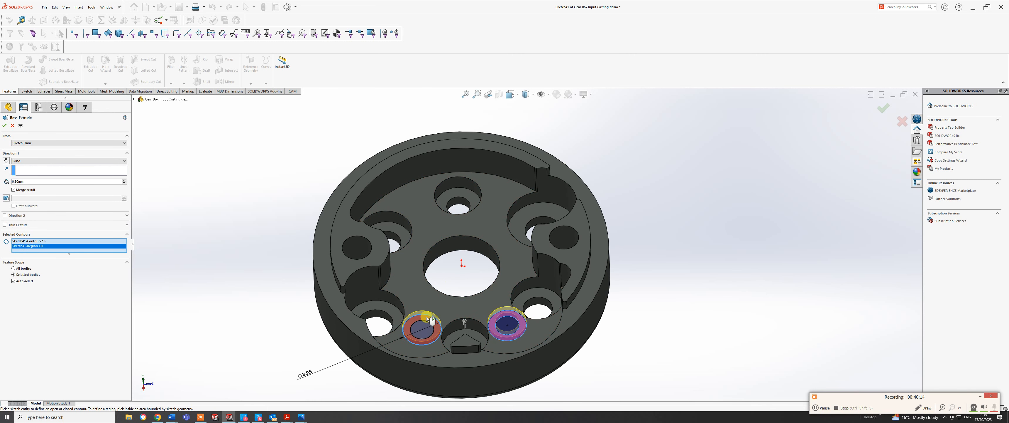
left_click(427, 318)
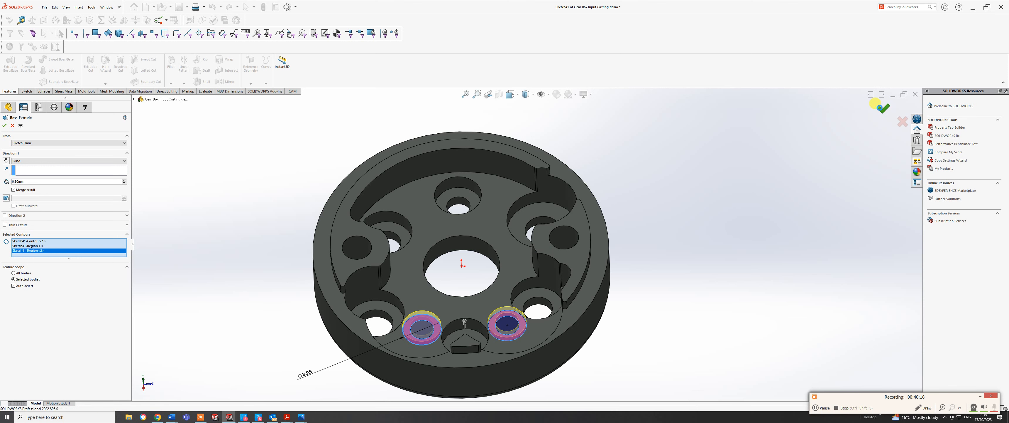
left_click(882, 110)
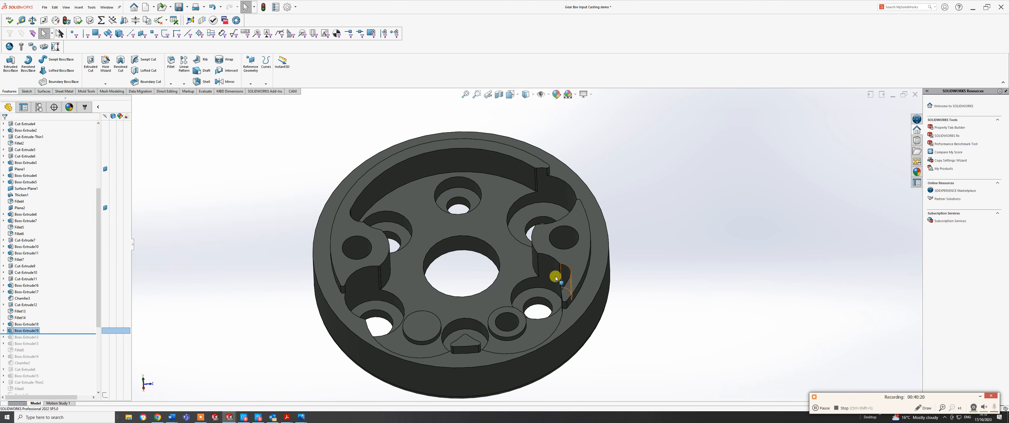
Inspect the new bosses around the small lower holes, check their sketch in edit mode, and exit the sketch.
middle_click_drag(488, 301, 487, 357)
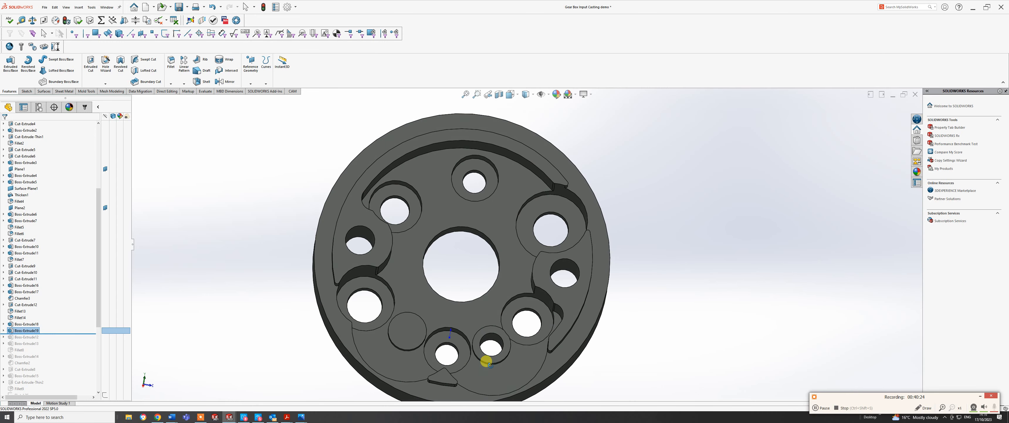
scroll(421, 346, "down", 3)
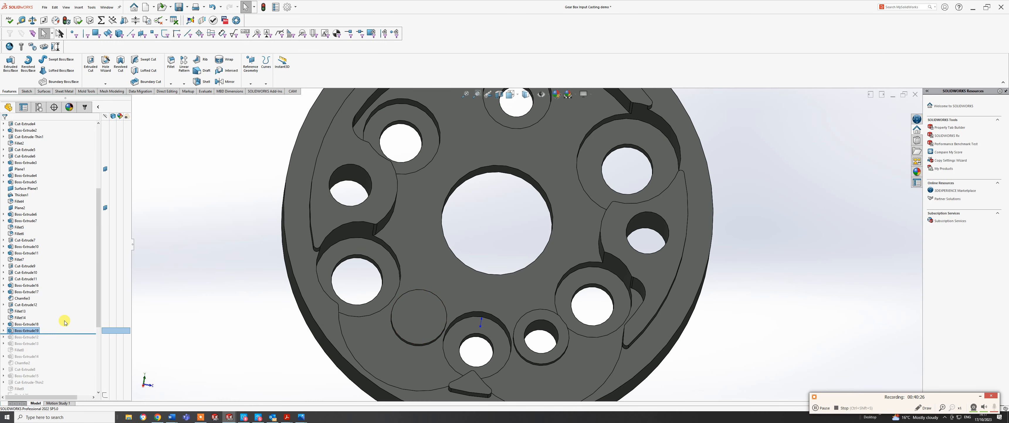
left_click(2, 331)
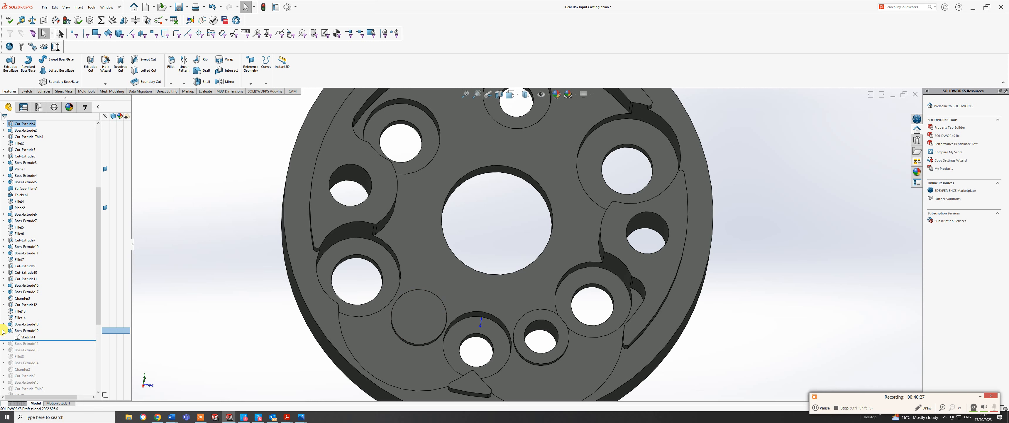
right_click(25, 337)
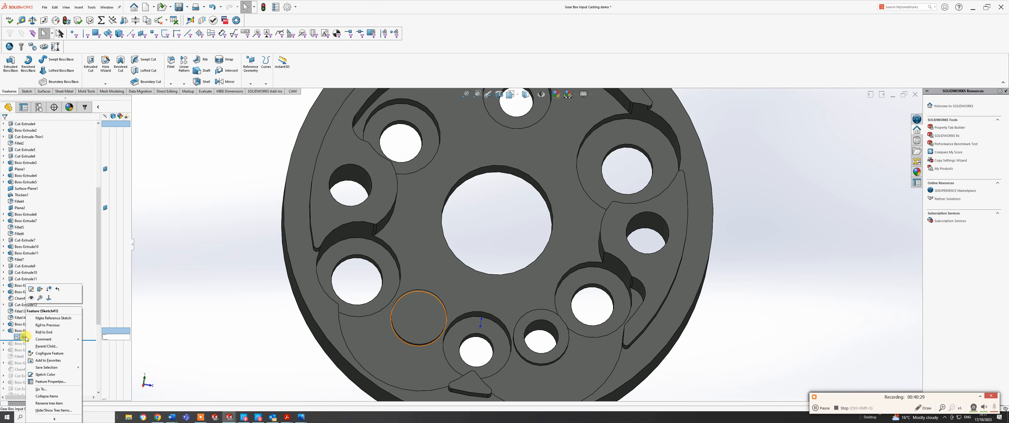
left_click(31, 289)
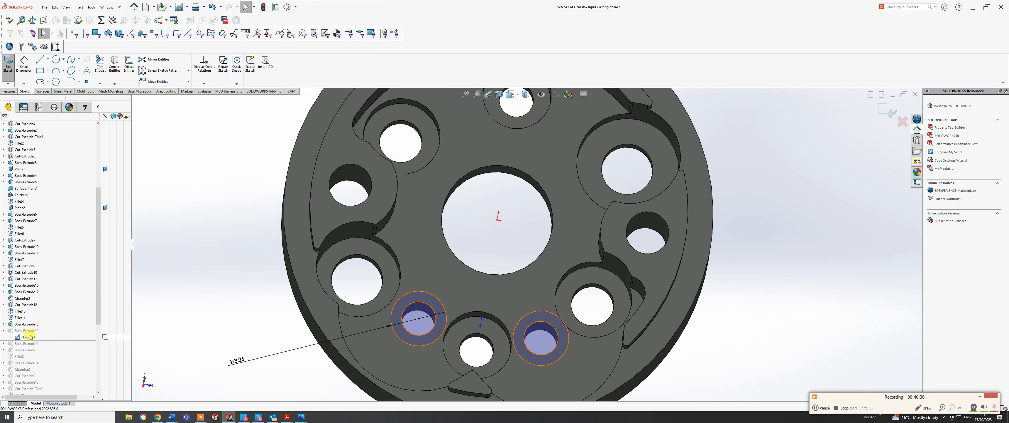
left_click(896, 112)
Clear the boss extrusion's selected contours and use only the two ring regions around the small lower holes.
left_click(62, 240)
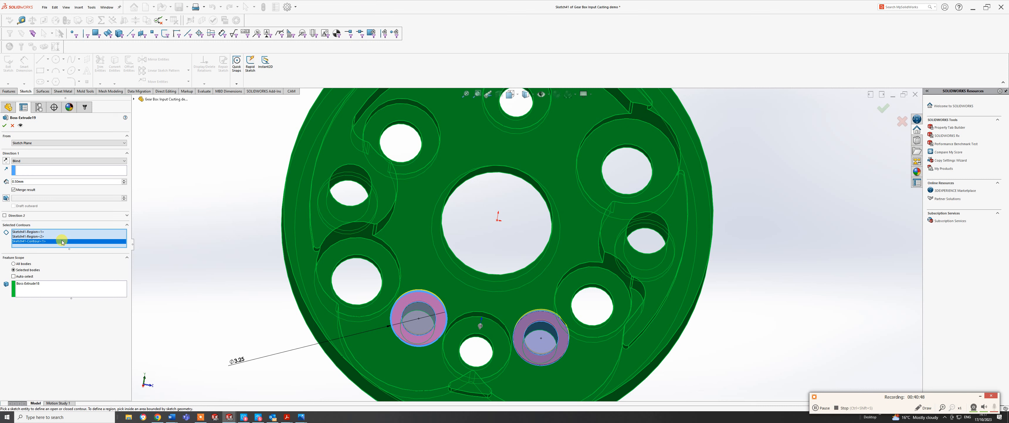
right_click(62, 241)
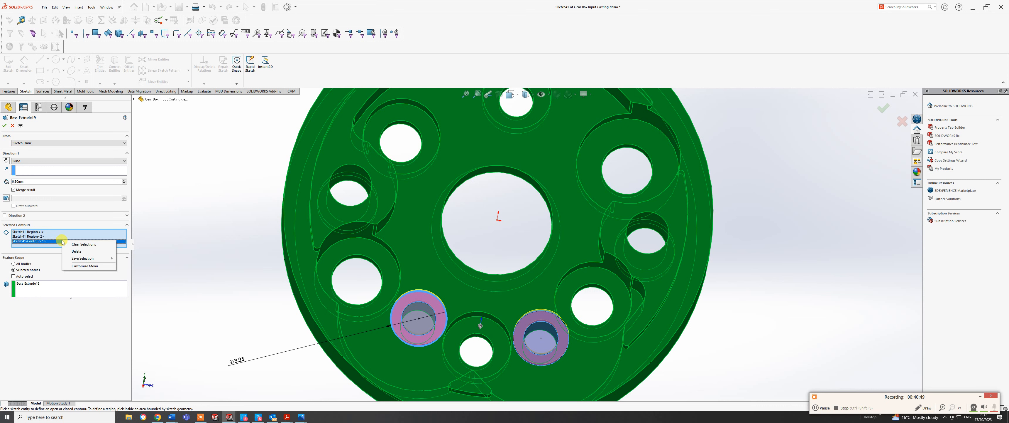
left_click(80, 244)
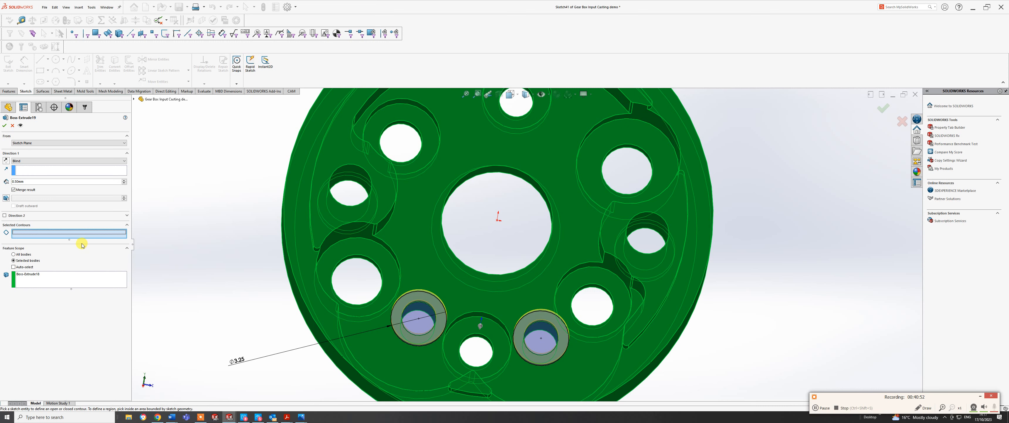
left_click(419, 296)
left_click(541, 316)
right_click(540, 317)
Fillet the outer and inner edges of both small lower hole bosses with a 0.2 mm radius.
middle_click_drag(507, 345, 392, 235)
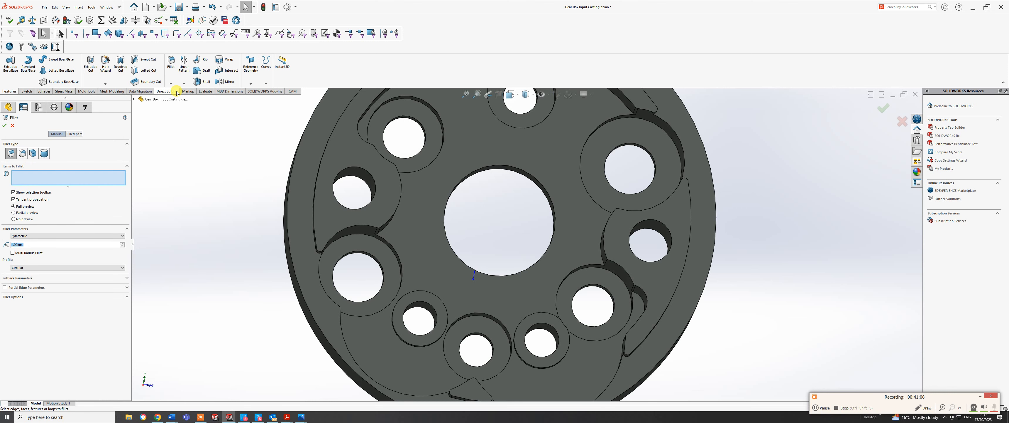
type("0.2")
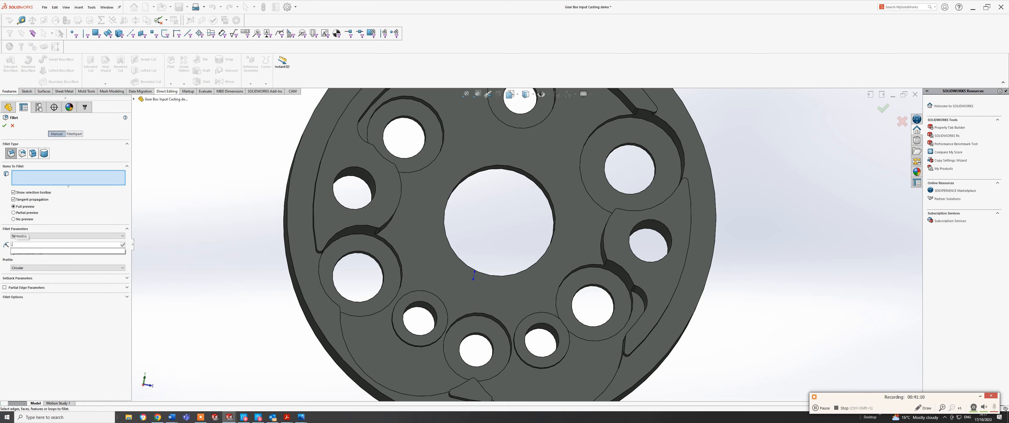
key("Return")
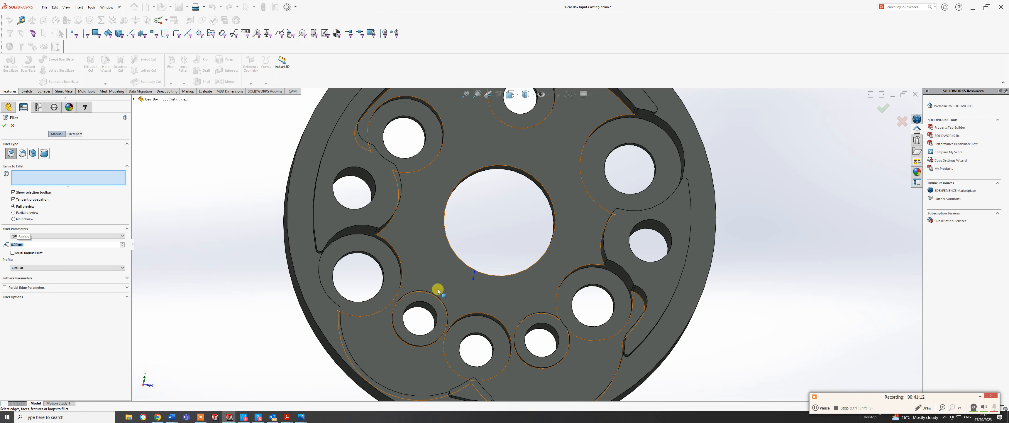
scroll(439, 294, "down", 3)
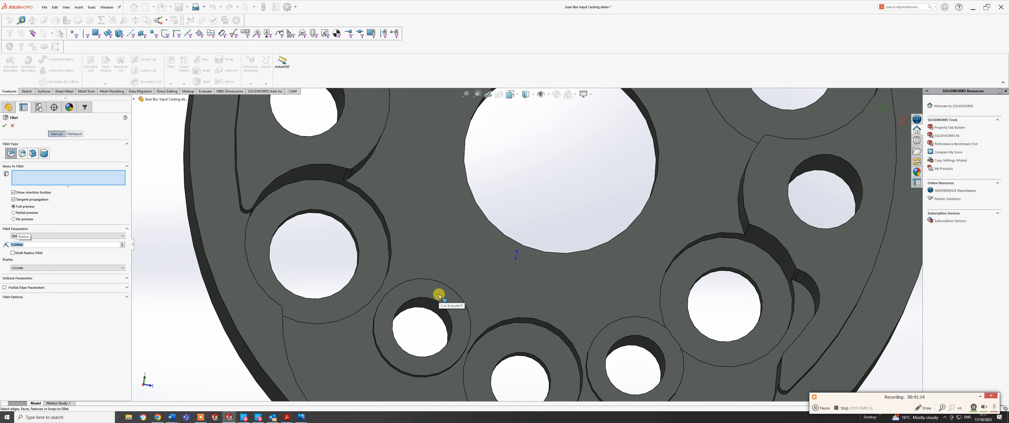
middle_click_drag(438, 294, 401, 286)
left_click(407, 299)
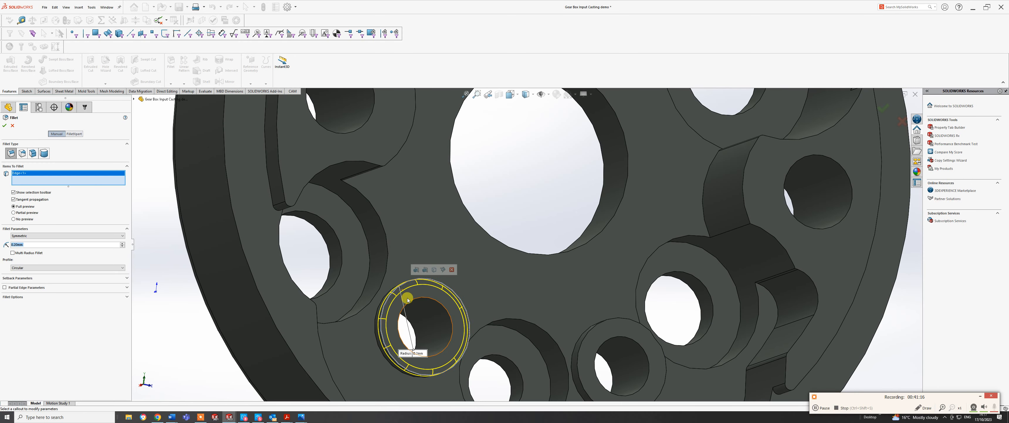
left_click(410, 296)
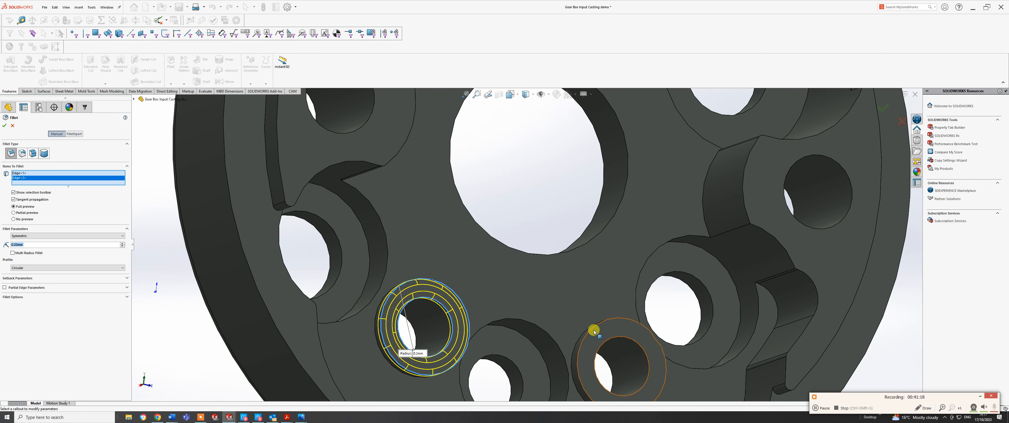
left_click(607, 341)
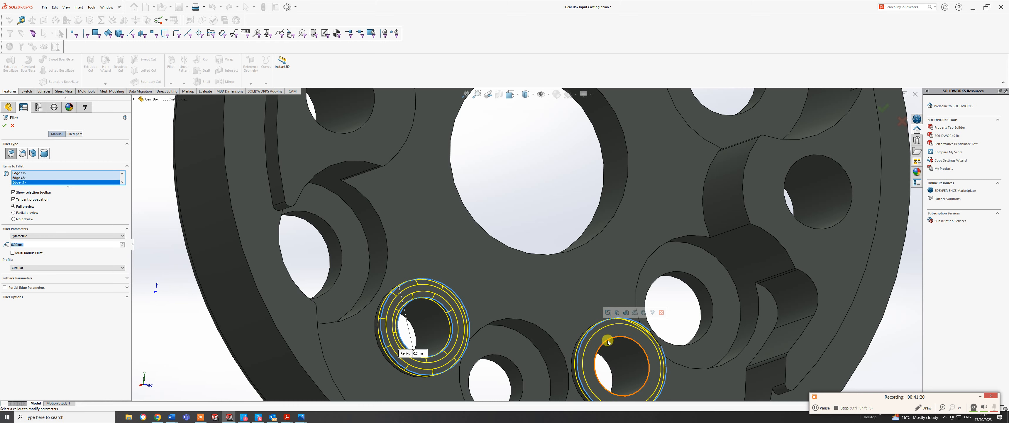
left_click(608, 341)
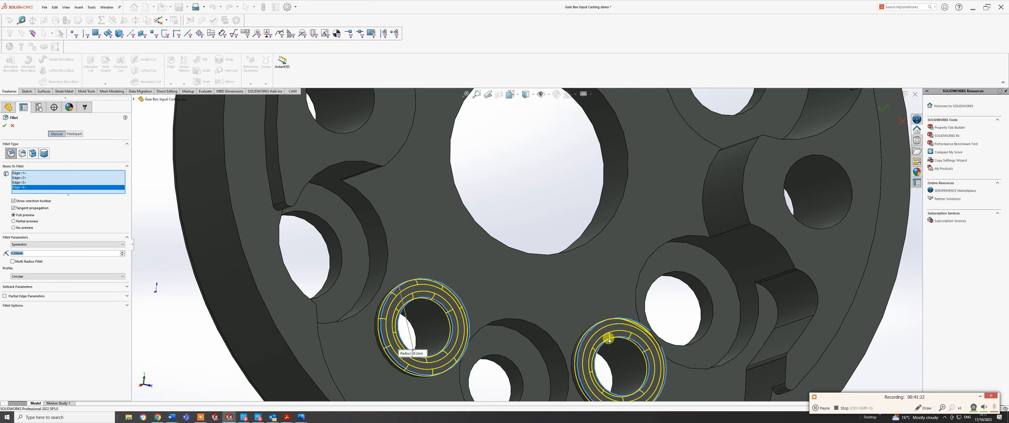
key("Return")
Roll the model forward to the end of the feature tree, below the last fillet.
scroll(482, 266, "up", 6)
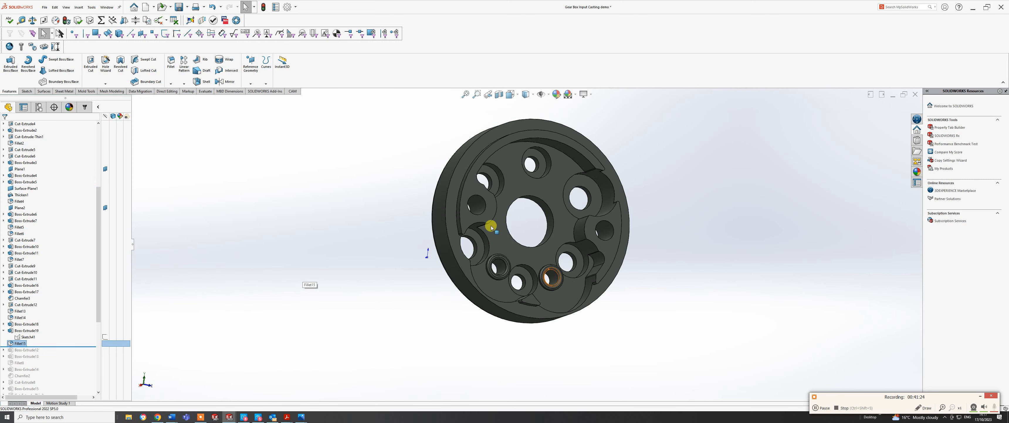
middle_click_drag(491, 228, 482, 241)
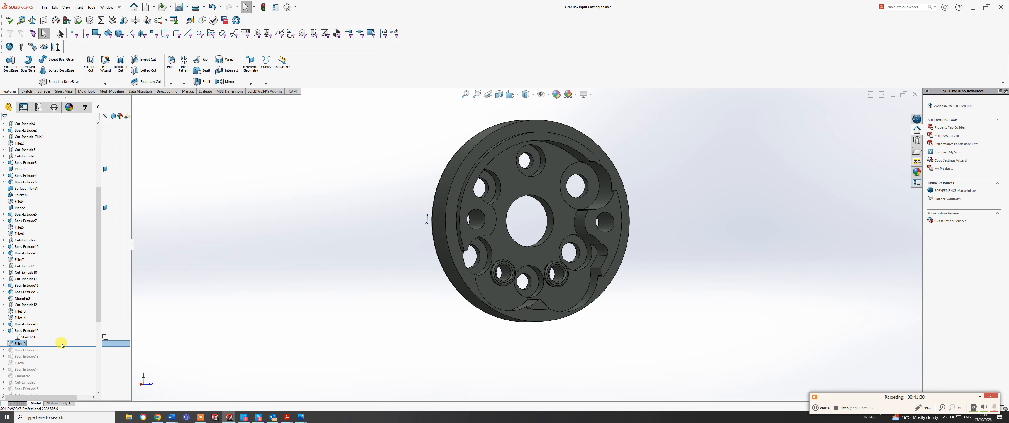
scroll(62, 344, "down", 6)
left_click_drag(77, 230, 72, 390)
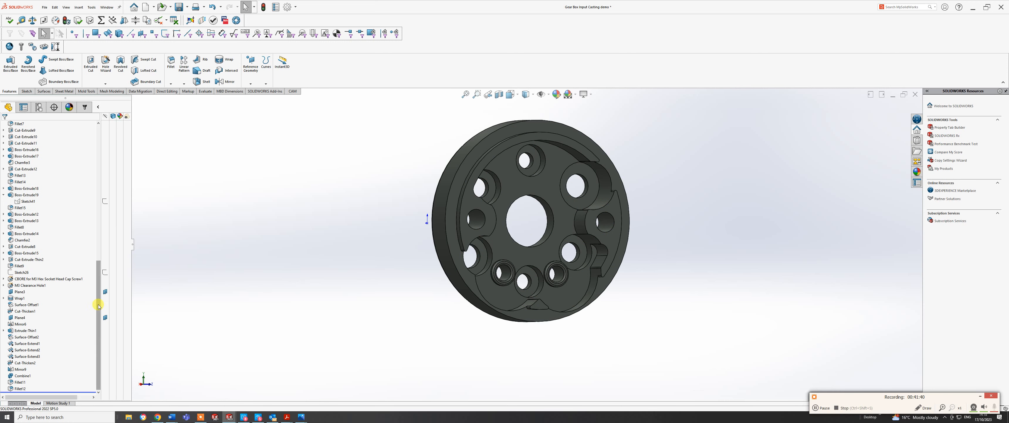
Show the hidden M3 Clearance Hole1[1] solid body together with the gear box input casting.
left_click_drag(100, 306, 94, 164)
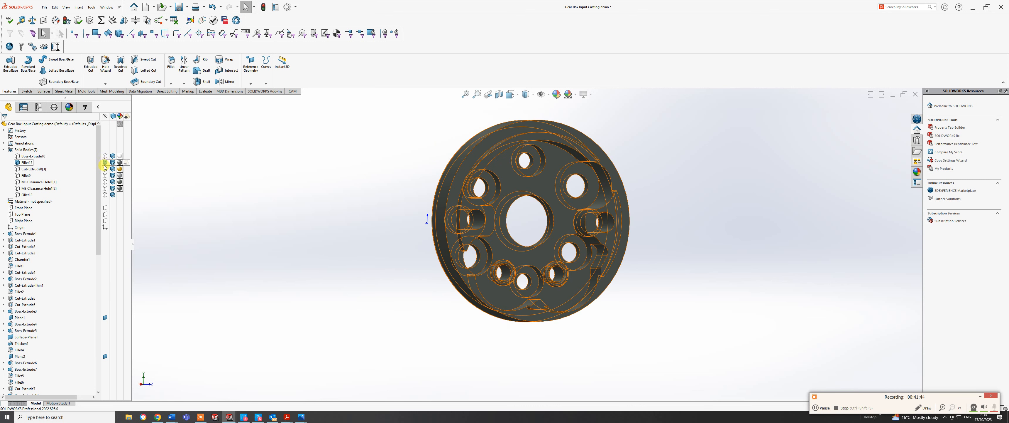
left_click(105, 181)
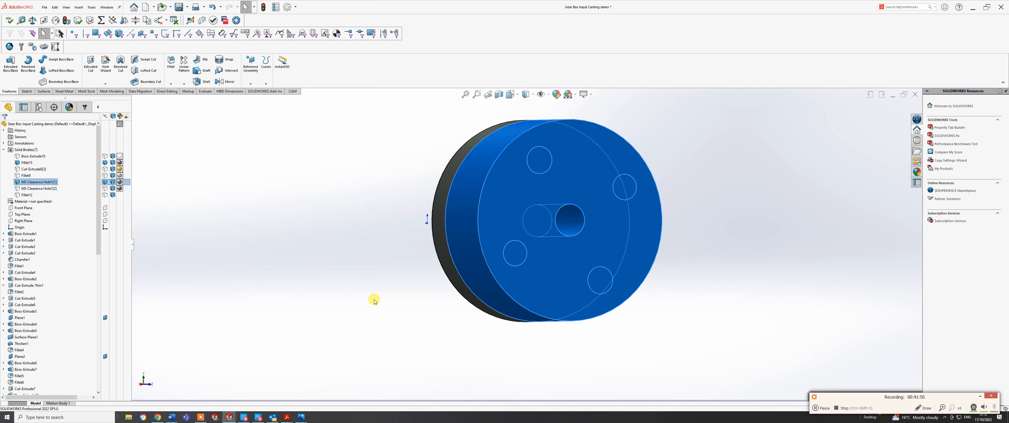
middle_click_drag(421, 299, 553, 201)
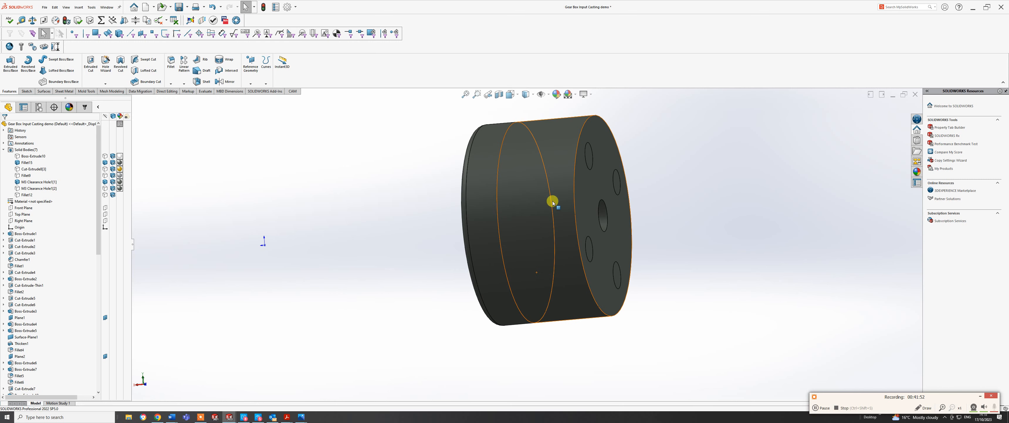
Apply a section view through both bodies on the Front Plane and examine the joint between them.
left_click(499, 95)
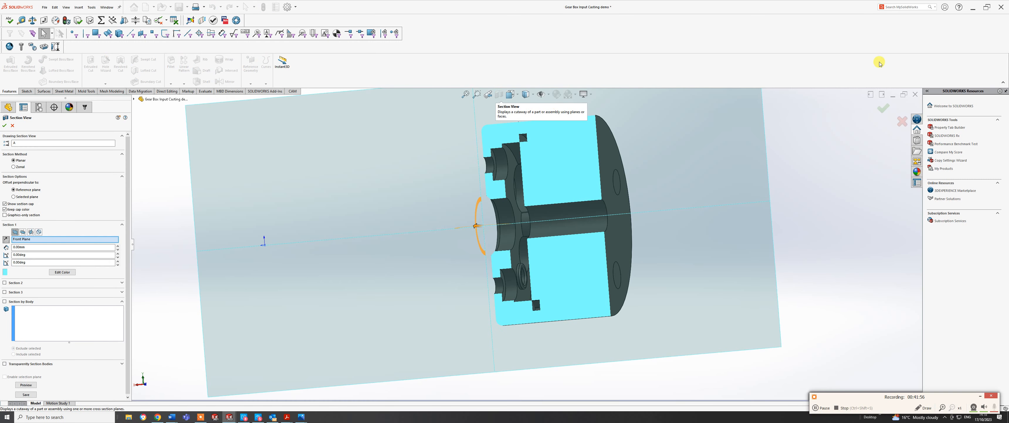
left_click(883, 109)
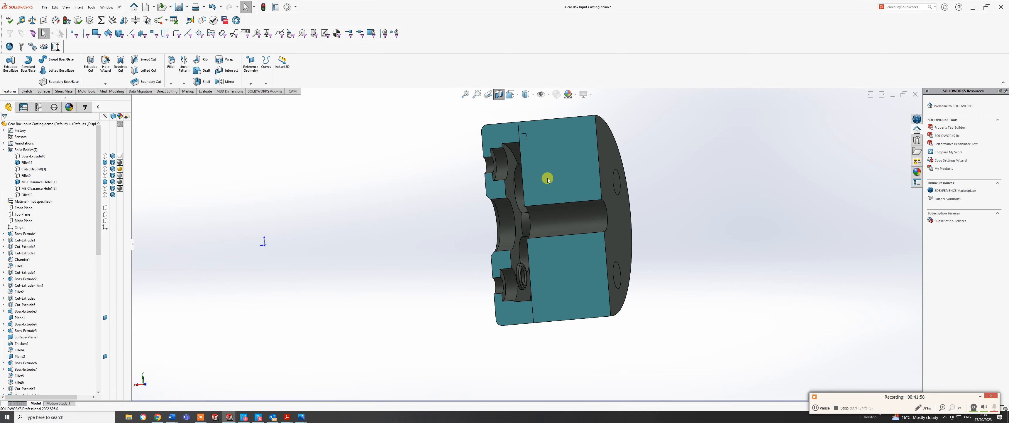
middle_click_drag(548, 179, 532, 147)
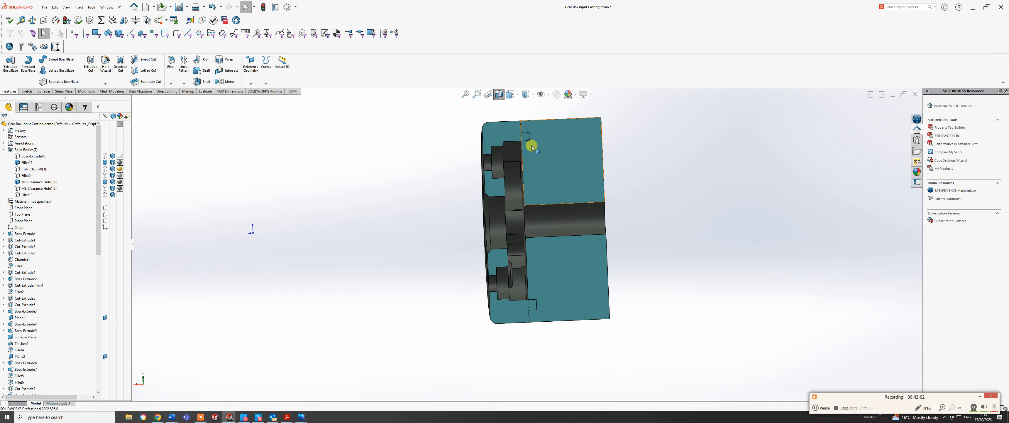